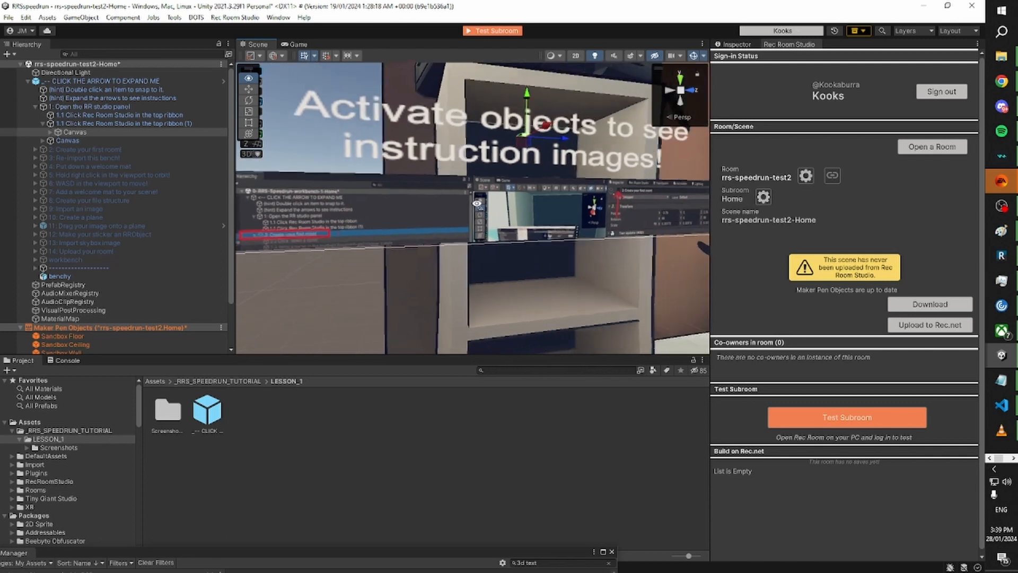
# Inspect the instruction image beside the shelf, collapse the '1: Open the RR studio panel' group and frame the tutorial prefab.
pyautogui.click(420, 215)
pyautogui.moveTo(420, 215); pyautogui.dragTo(507, 220, button='right')
pyautogui.press('s')
pyautogui.click(458, 212)
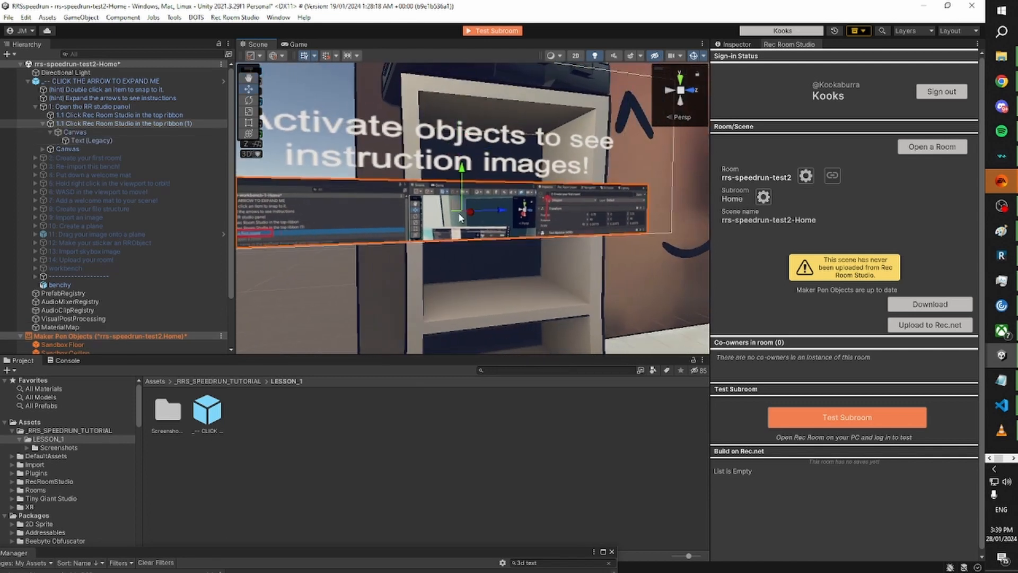
pyautogui.click(82, 157)
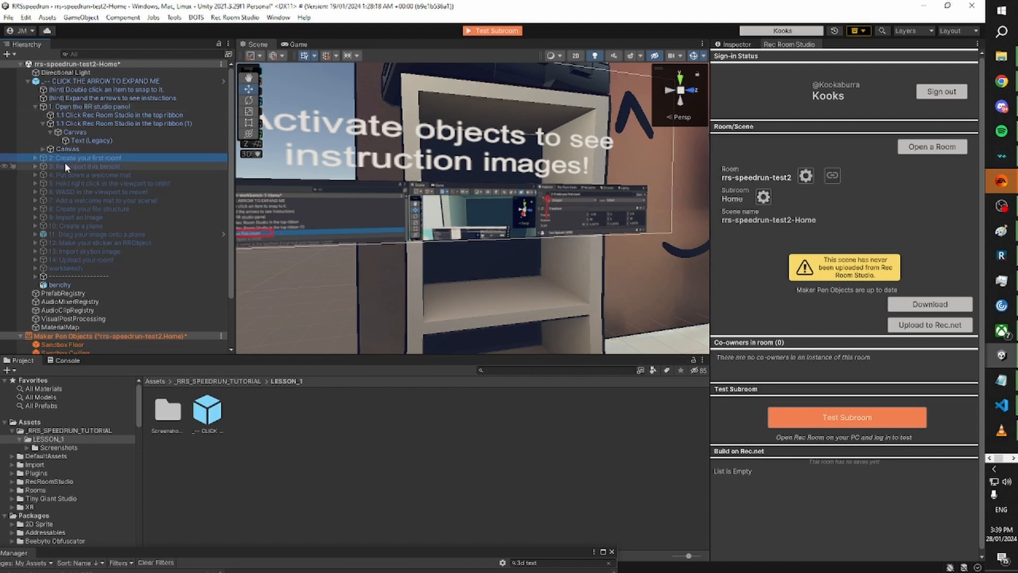
pyautogui.click(37, 107)
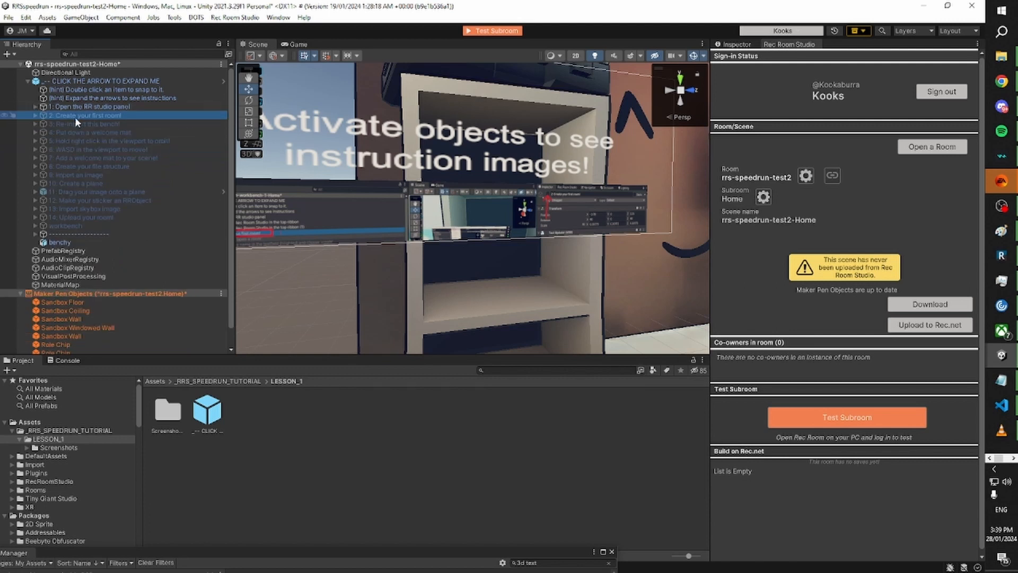
pyautogui.click(66, 80)
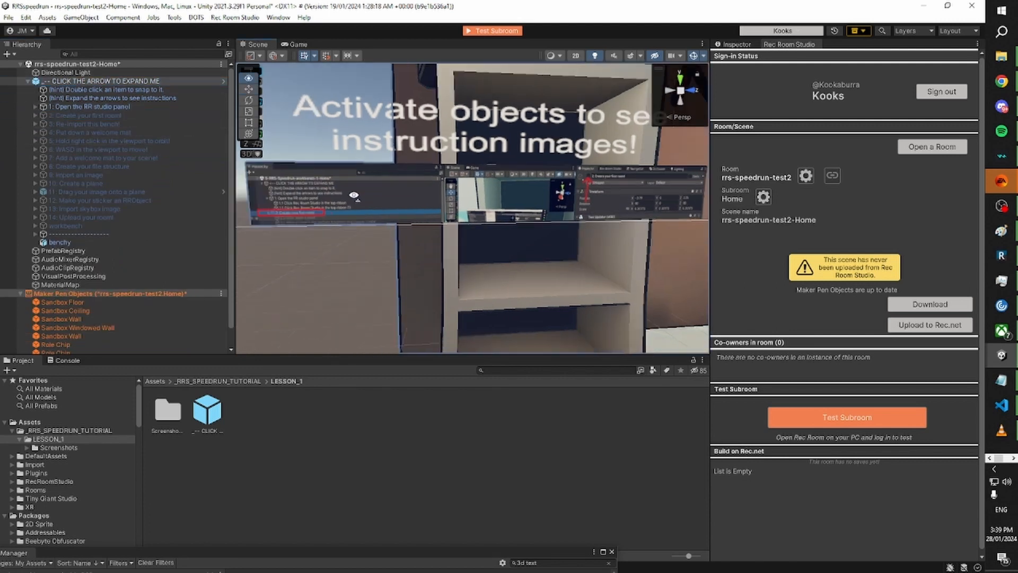
pyautogui.doubleClick(119, 81)
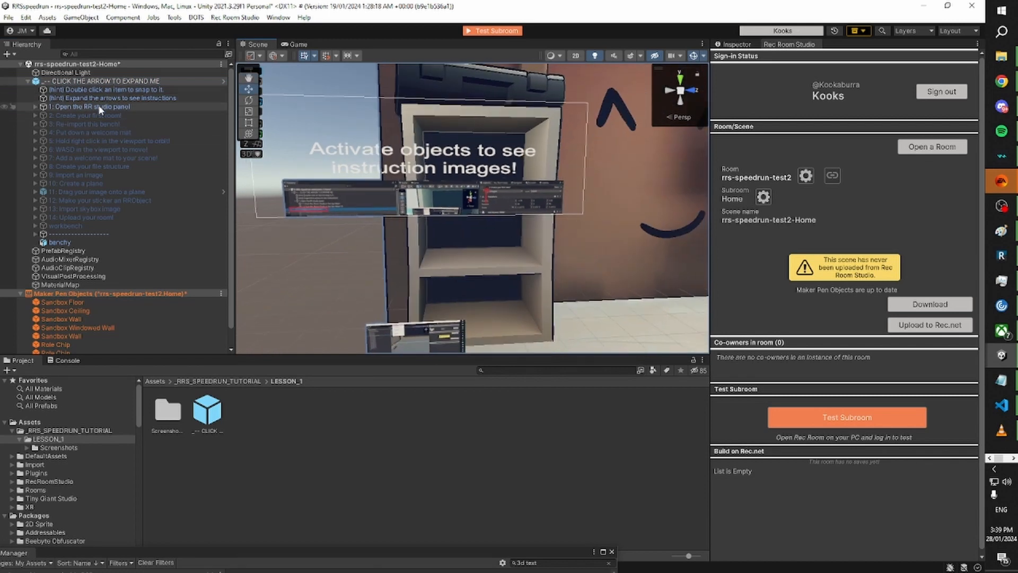
# Look through the inactive tutorial objects from '2: Create your first room!' to 'workbench', selecting them as a range and then individually.
pyautogui.click(104, 106)
pyautogui.click(101, 97)
pyautogui.click(98, 108)
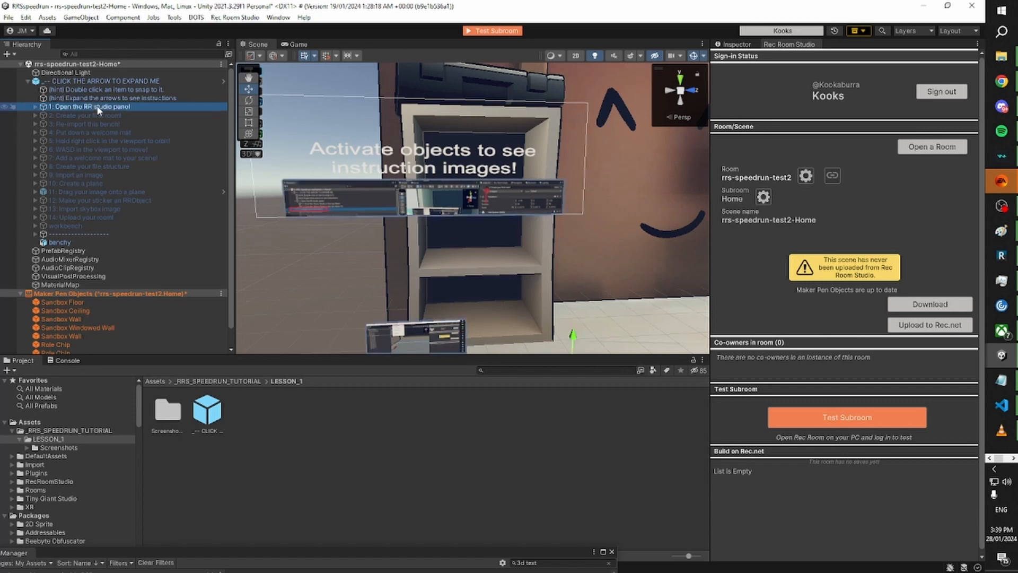
pyautogui.click(95, 115)
pyautogui.keyDown('shift'); pyautogui.click(80, 226); pyautogui.keyUp('shift')
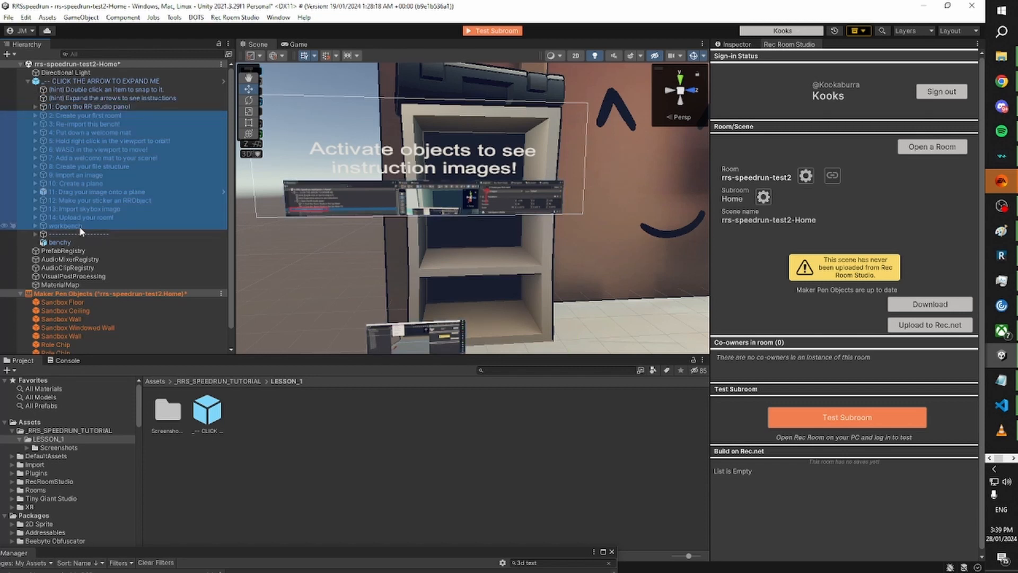
pyautogui.click(88, 117)
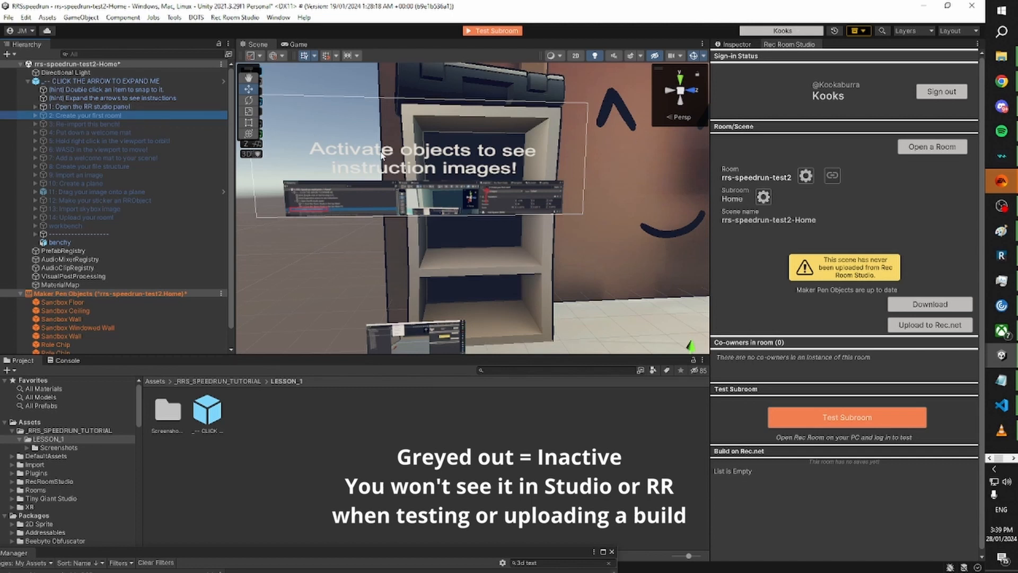
pyautogui.press('s')
pyautogui.moveTo(382, 155); pyautogui.dragTo(334, 159, button='right')
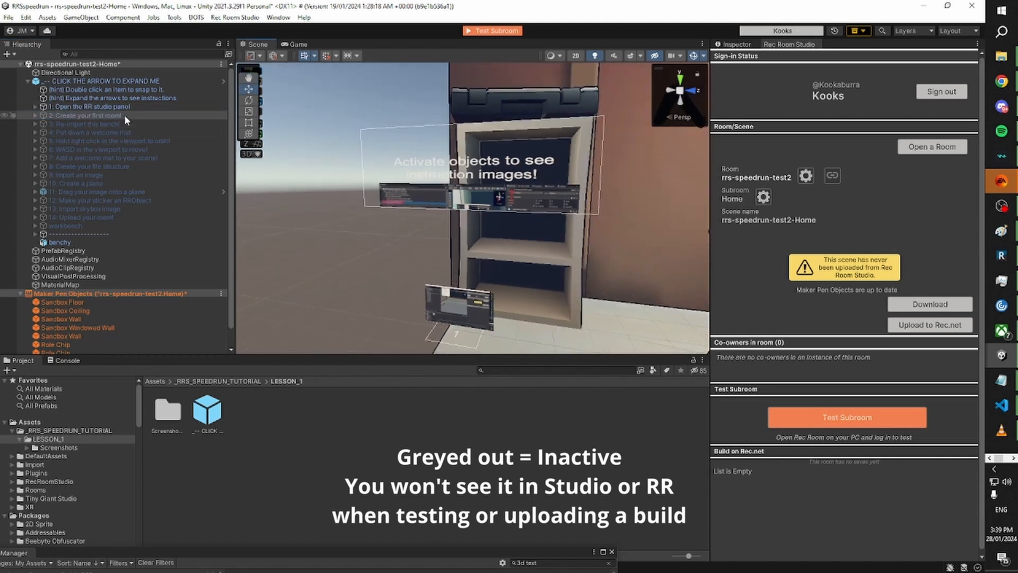
# Display the object properties and inspect '2: Create your first room!' and the inactive range through 'workbench'.
pyautogui.click(735, 45)
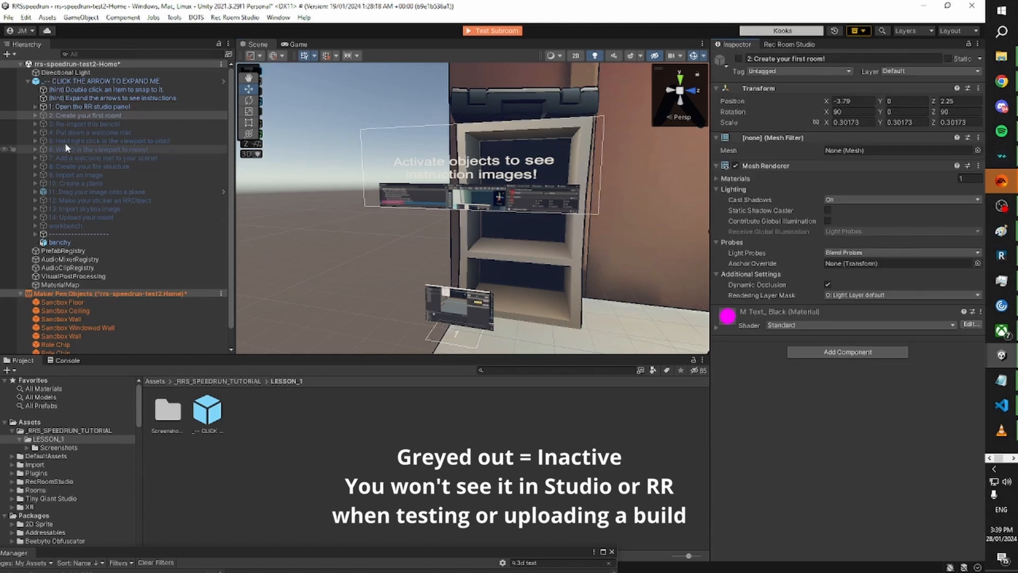
pyautogui.click(68, 116)
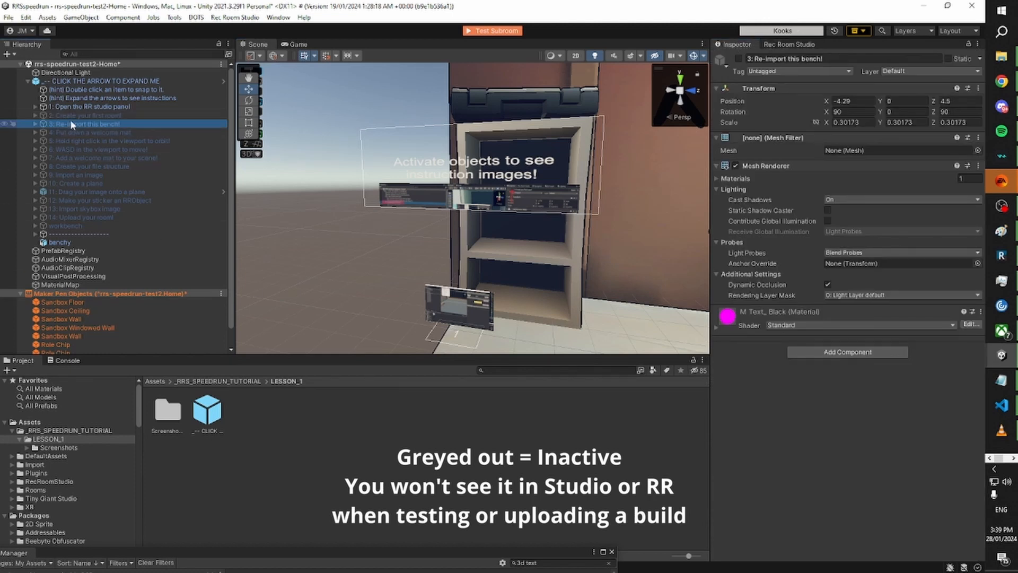
pyautogui.keyDown('shift'); pyautogui.click(78, 225); pyautogui.keyUp('shift')
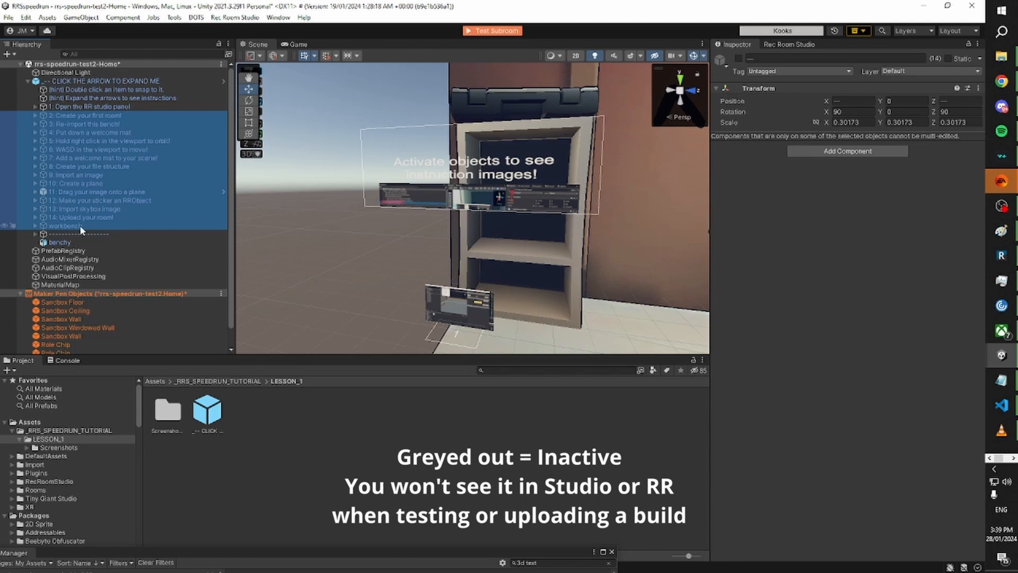
pyautogui.click(90, 114)
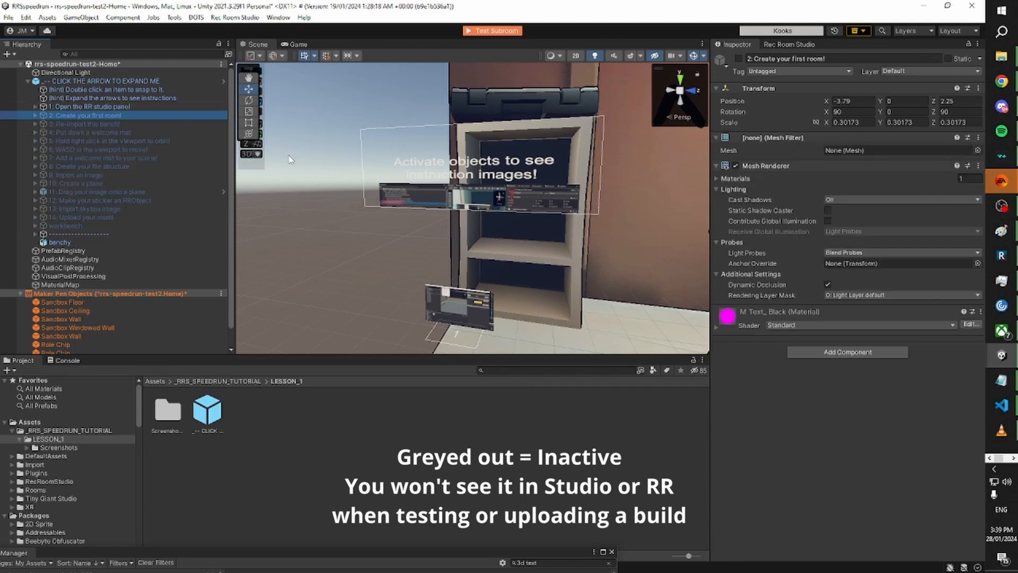
pyautogui.moveTo(365, 207); pyautogui.dragTo(376, 205, button='right')
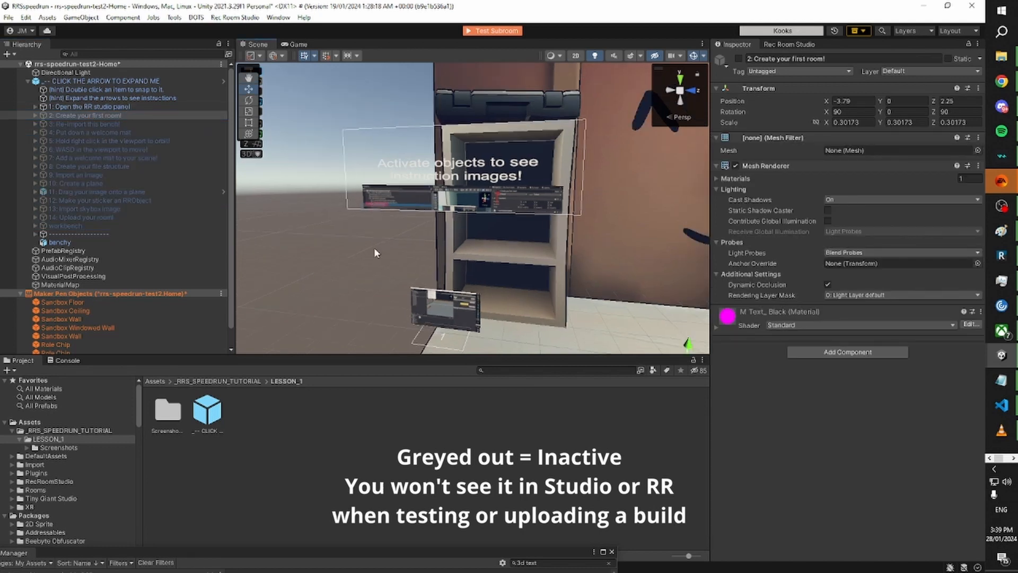
# Try to toggle the active state of all objects from '2: Create your first room!' through 'workbench' at once.
pyautogui.click(88, 223)
pyautogui.keyDown('shift'); pyautogui.click(107, 115); pyautogui.keyUp('shift')
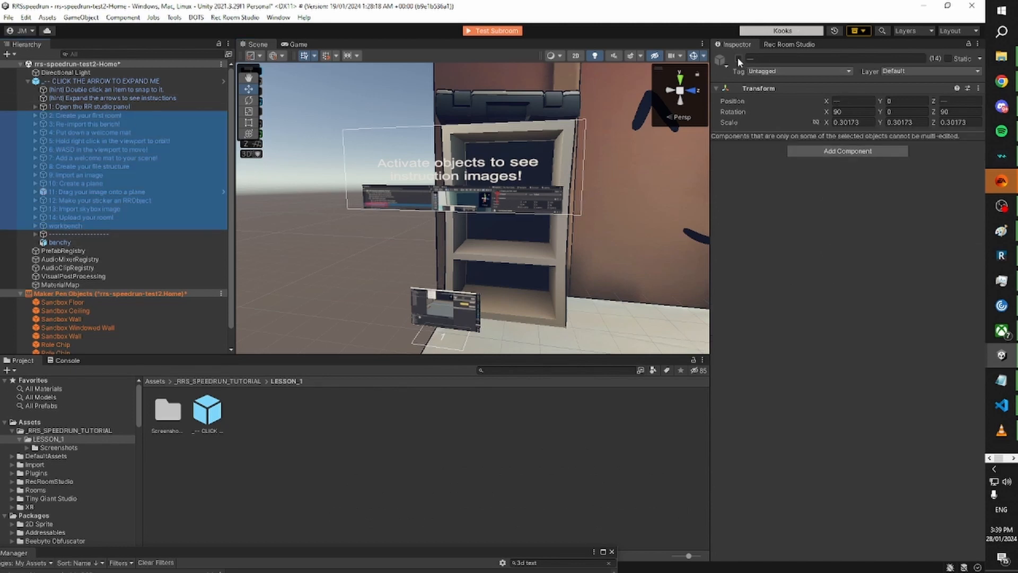
pyautogui.click(737, 58)
# Focus the view on '1: Open the RR studio panel' and expand its child objects.
pyautogui.click(122, 106)
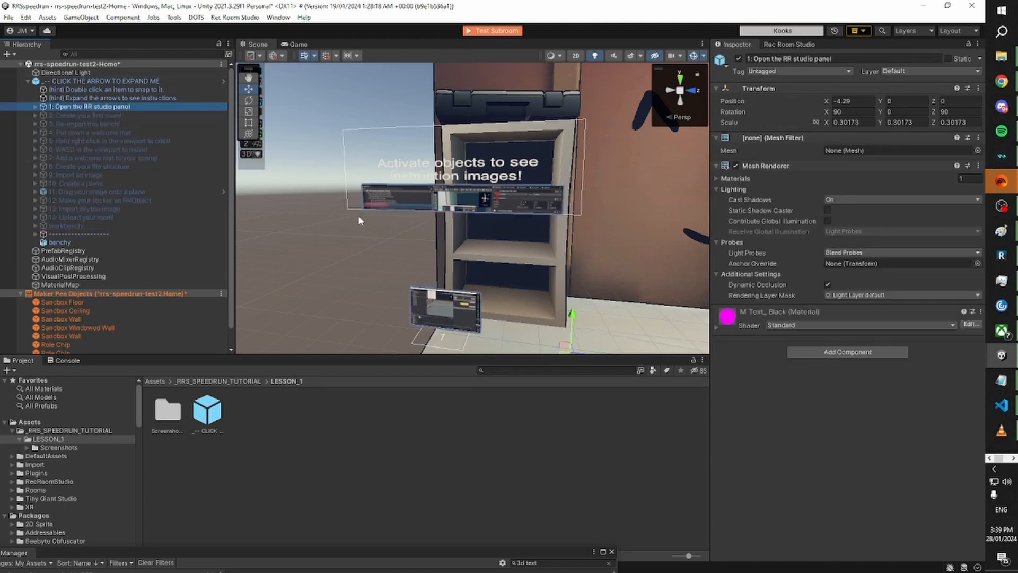
pyautogui.press('f')
pyautogui.click(35, 107)
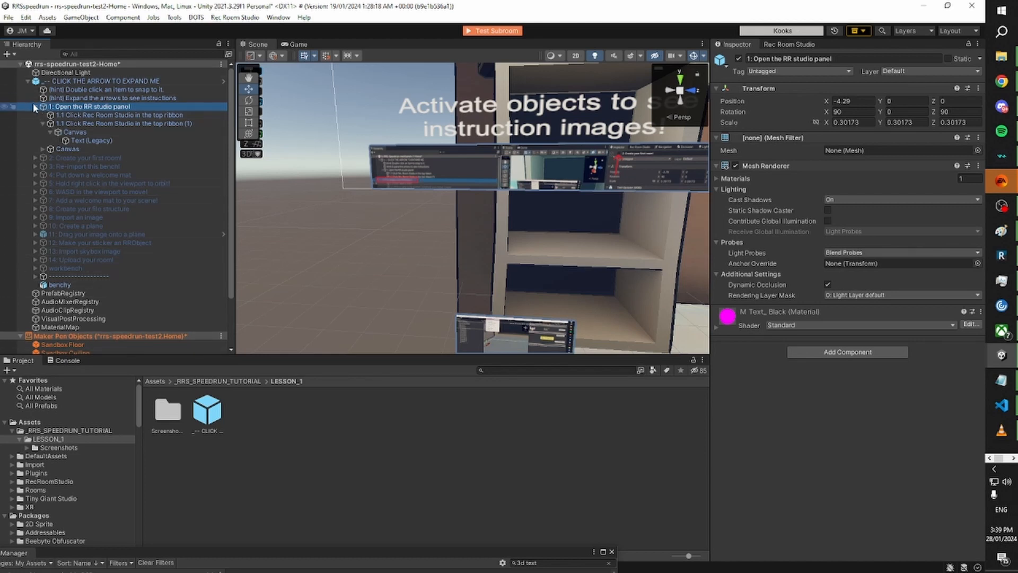
pyautogui.moveTo(415, 207); pyautogui.dragTo(431, 210, button='right')
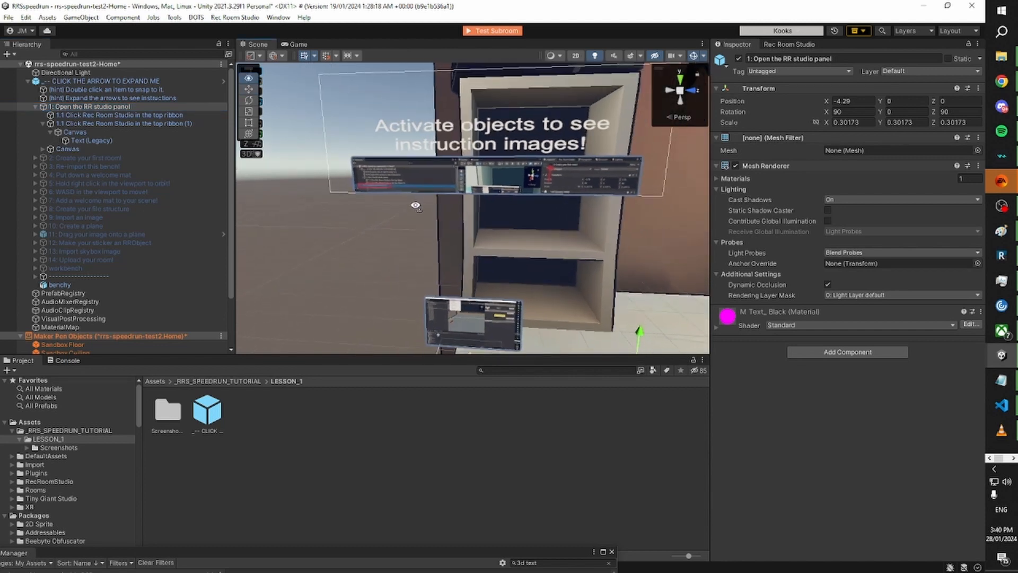
# Try to reorder '1.1 Click Rec Room Studio in the top ribbon' within the prefab, then select the prefab's root object.
pyautogui.click(96, 116)
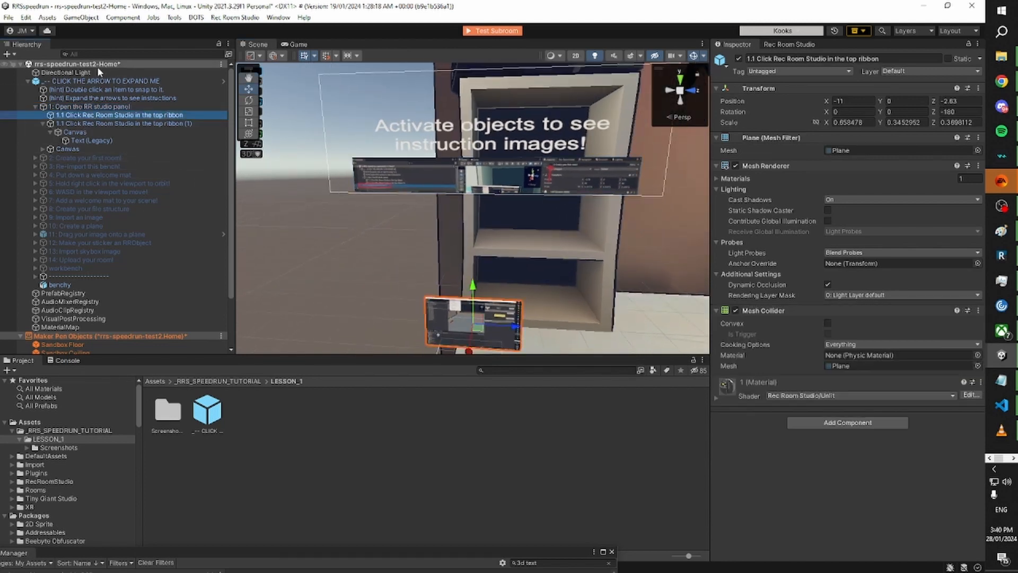
pyautogui.moveTo(107, 117); pyautogui.dragTo(99, 137)
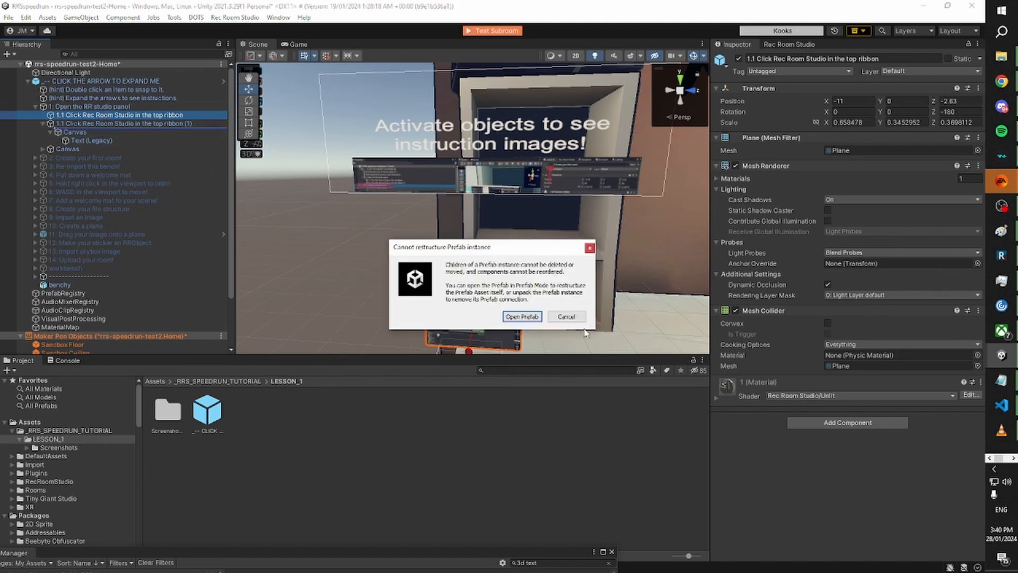
pyautogui.click(573, 318)
pyautogui.click(92, 82)
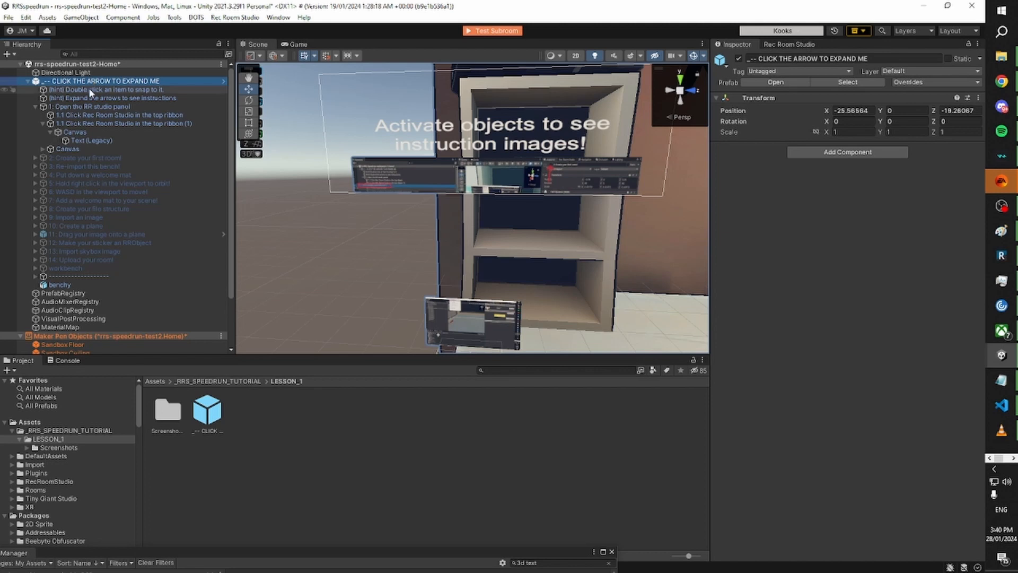
# Focus the scene view on the '1.1 Click Rec Room Studio in the top ribbon' image.
pyautogui.click(93, 116)
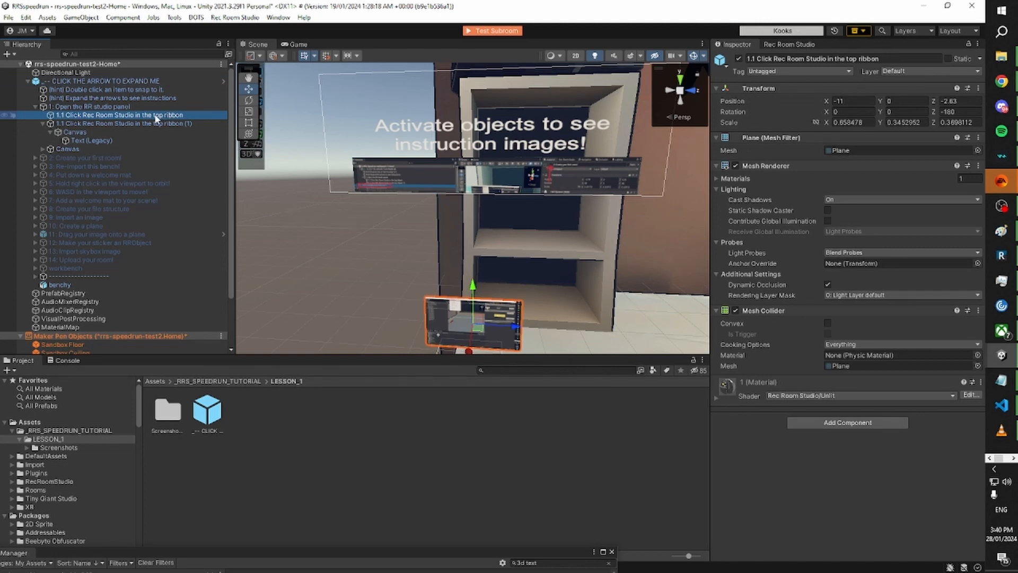
pyautogui.doubleClick(156, 116)
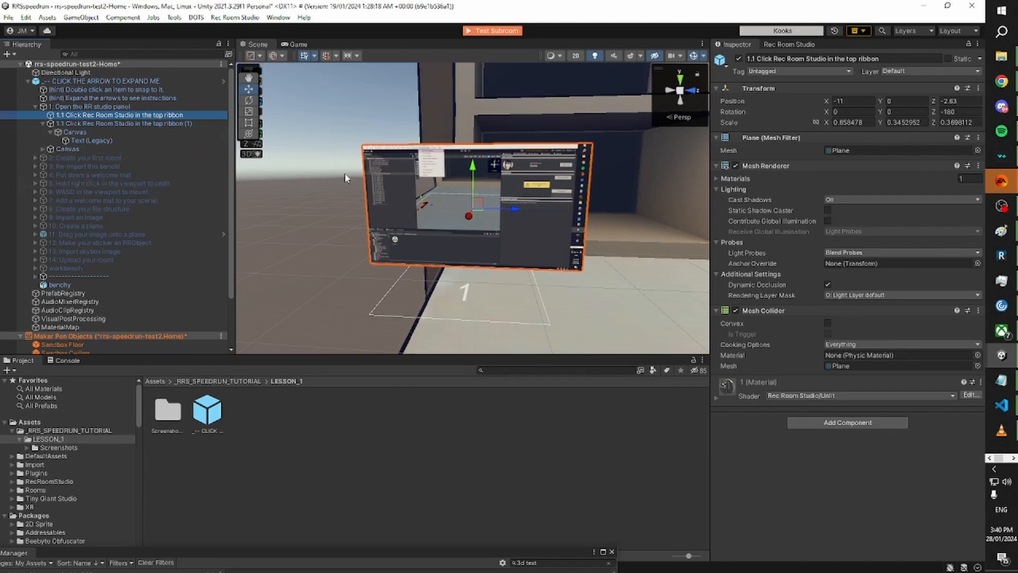
pyautogui.click(77, 82)
pyautogui.click(74, 106)
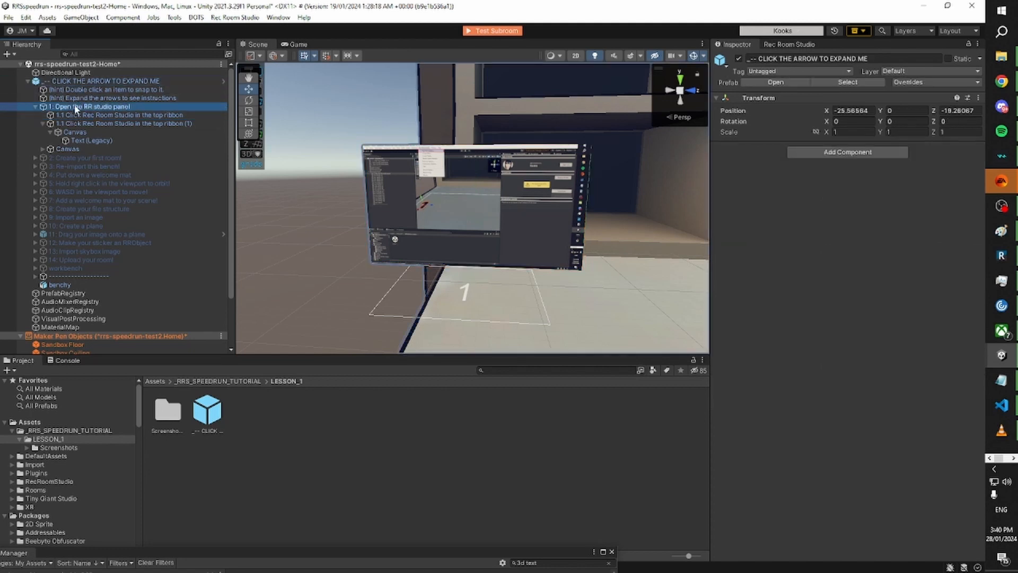
pyautogui.click(74, 113)
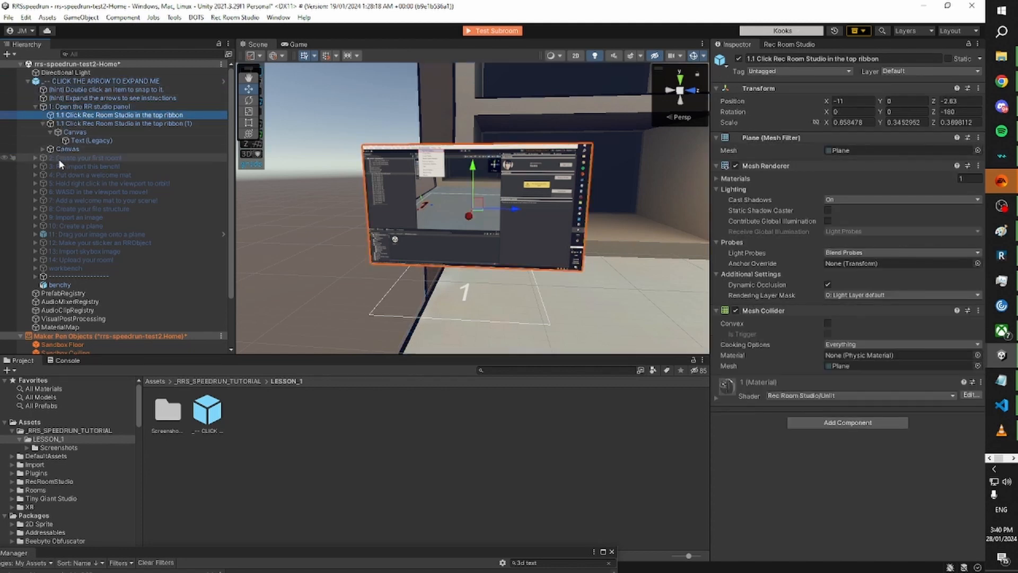
pyautogui.click(58, 166)
pyautogui.click(64, 192)
pyautogui.click(66, 165)
pyautogui.click(64, 106)
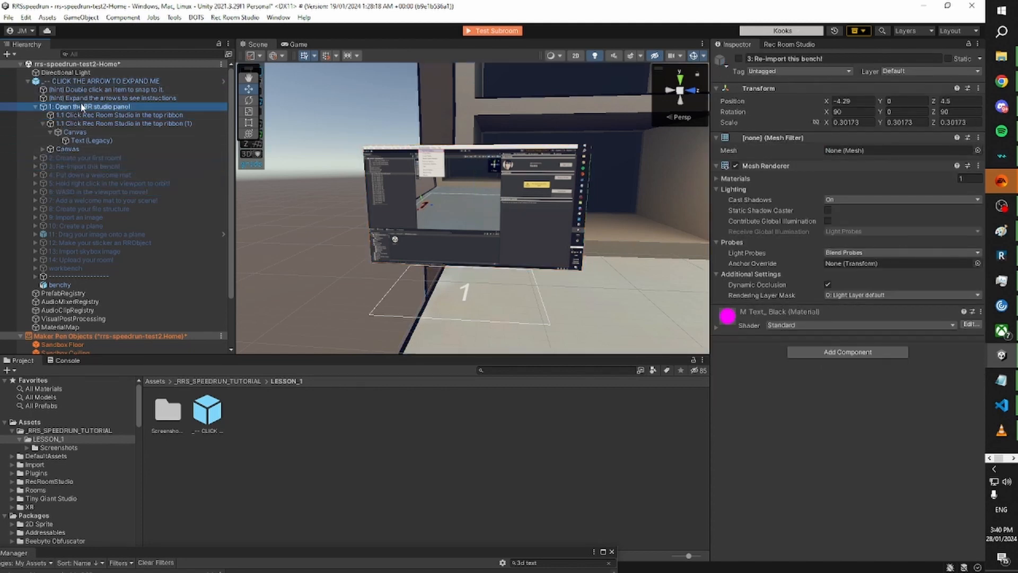
# Collapse '1.1 Click Rec Room Studio in the top ribbon (1)' and view the 1.1 instruction image up close.
pyautogui.click(43, 124)
pyautogui.click(70, 115)
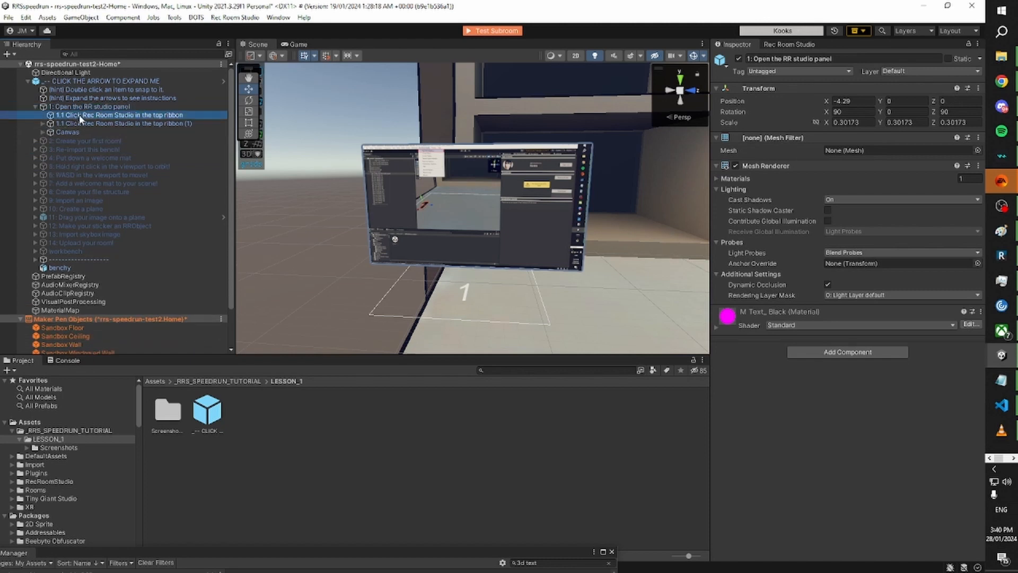
pyautogui.moveTo(384, 167); pyautogui.dragTo(387, 178, button='right')
pyautogui.press('w')
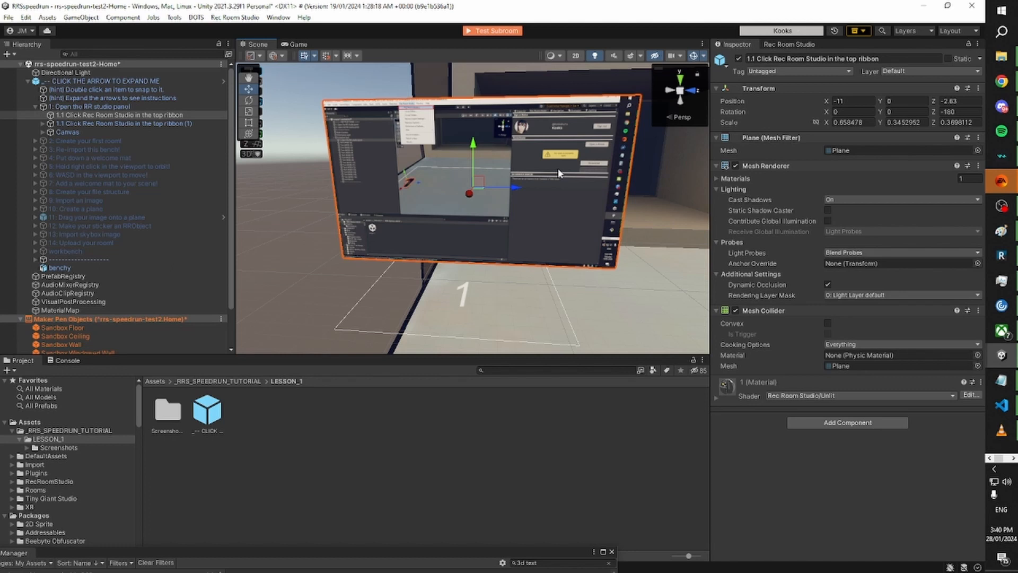
# Activate the '2: Create your first room!' object.
pyautogui.click(69, 107)
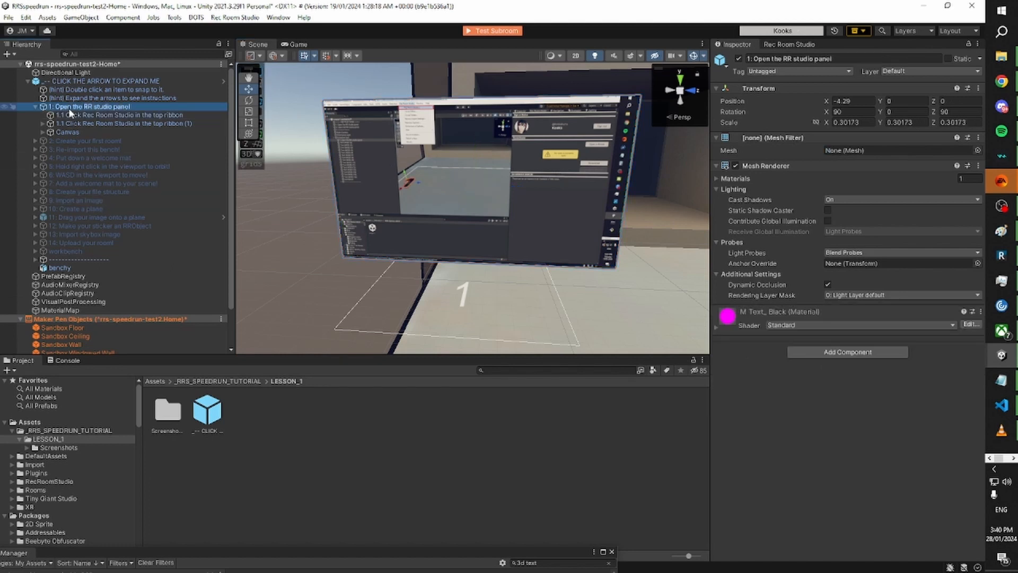
pyautogui.click(76, 141)
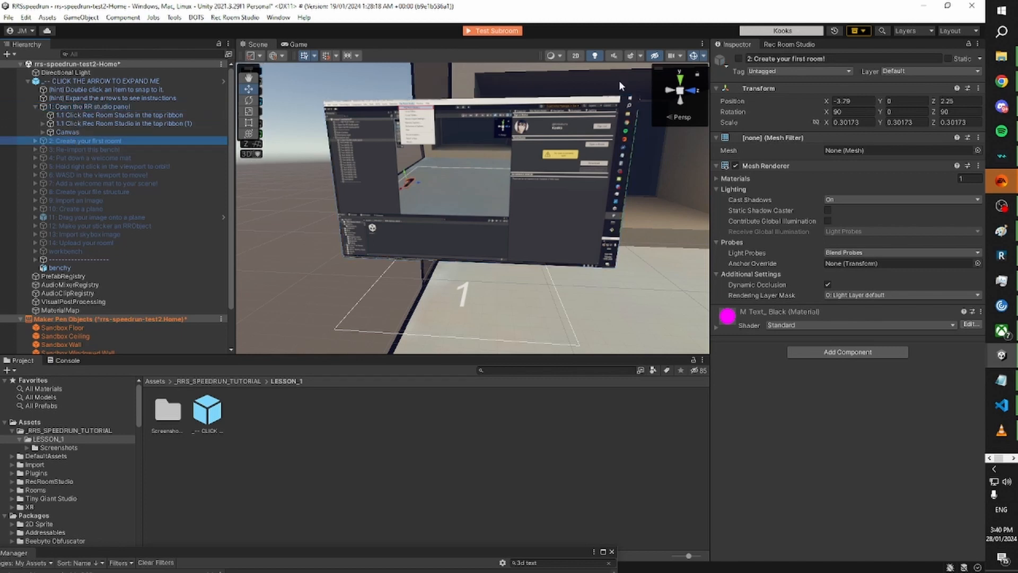
pyautogui.click(739, 59)
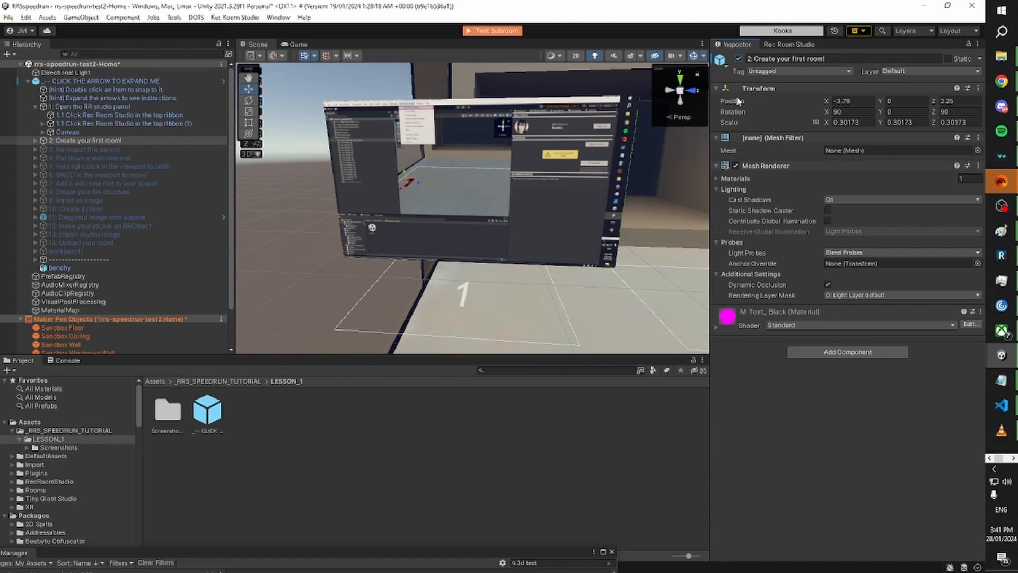
# Expand '2: Create your first room!' and focus the view on its '2.2 Click 'open a room'' image.
pyautogui.click(36, 141)
pyautogui.doubleClick(68, 152)
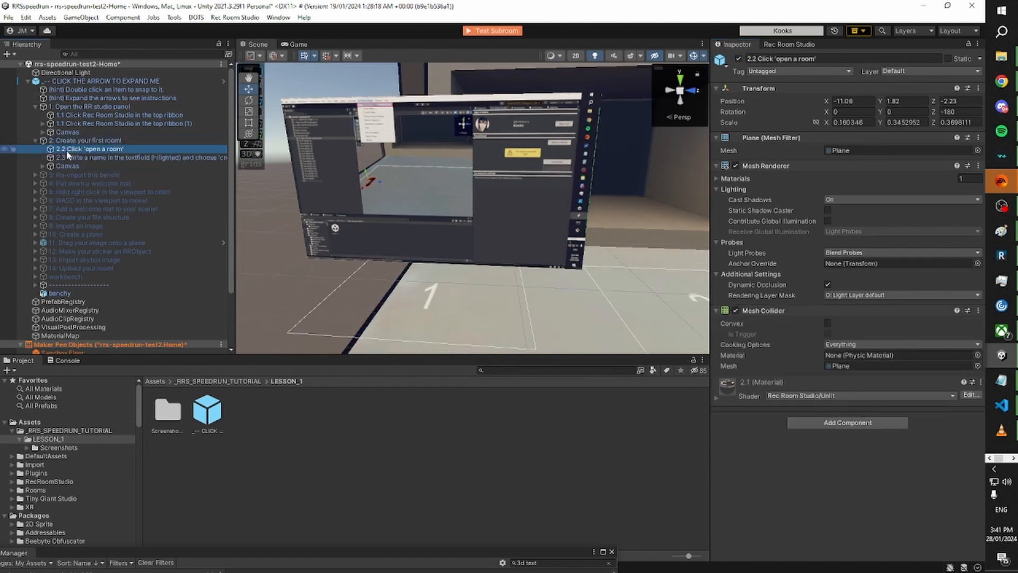
pyautogui.press('s')
pyautogui.moveTo(292, 169); pyautogui.dragTo(306, 166, button='right')
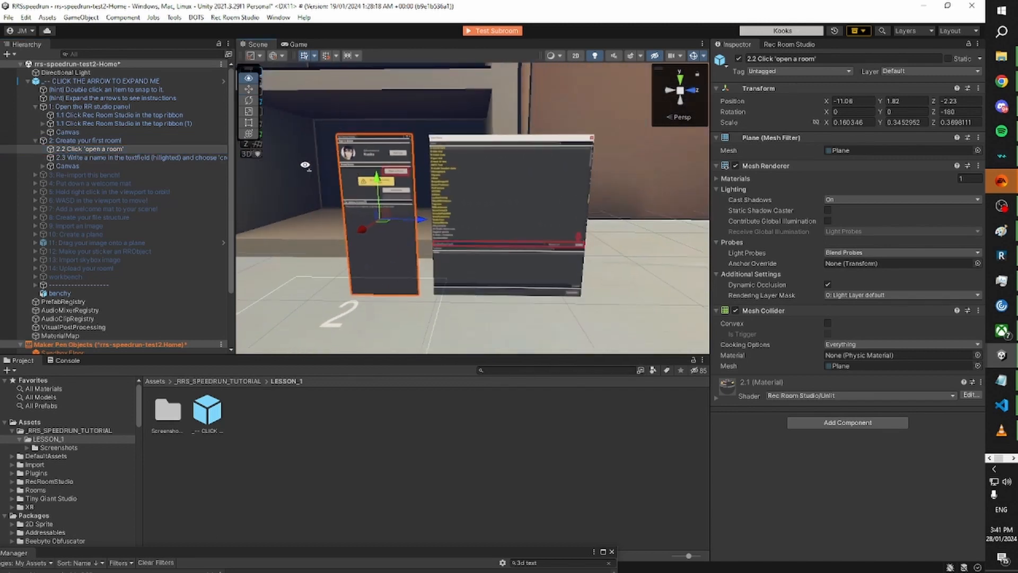
# Select the 2.3 instruction image about writing a room name, and expand '3: Re-import this bench!' and '4: Put down a welcome mat'.
pyautogui.click(122, 160)
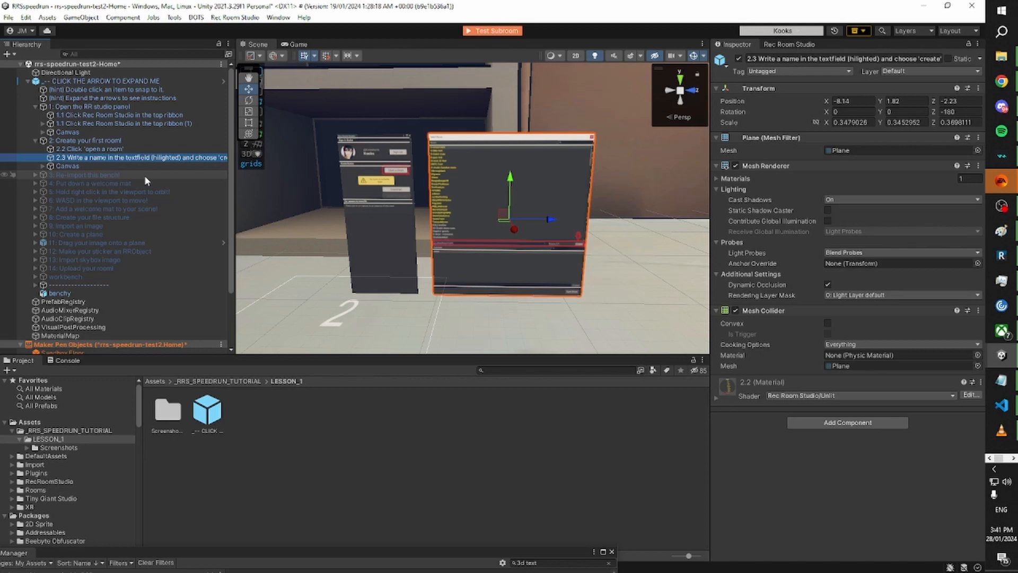
pyautogui.click(35, 175)
pyautogui.click(35, 192)
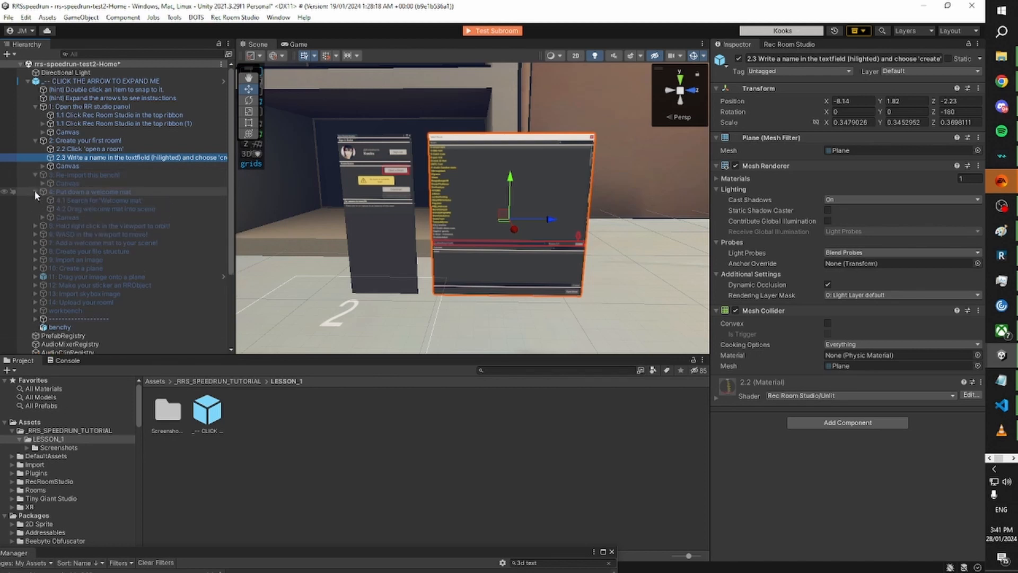
# Activate the '3: Re-import this bench!' and '4: Put down a welcome mat' objects.
pyautogui.click(66, 175)
pyautogui.click(738, 58)
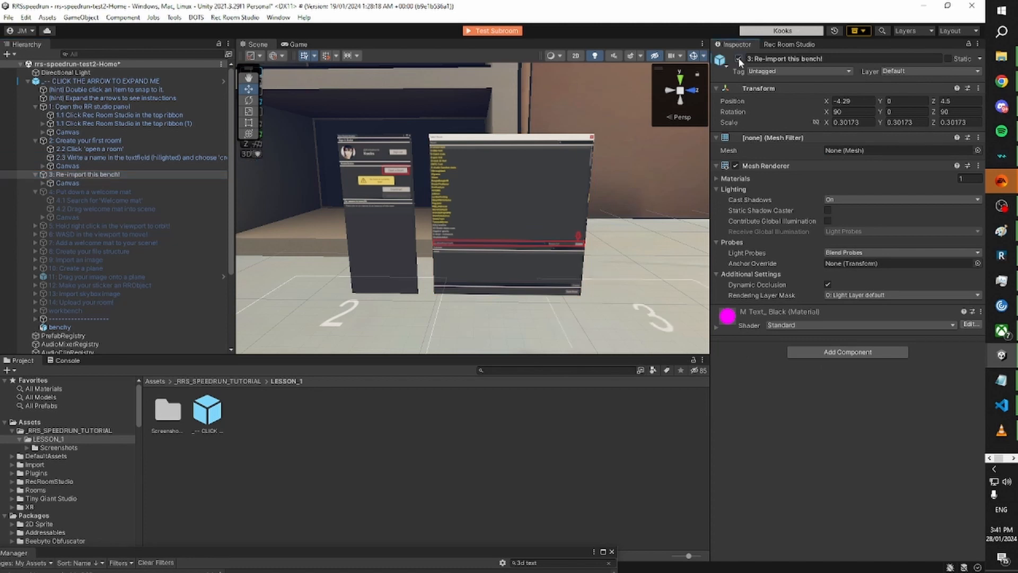
pyautogui.click(83, 192)
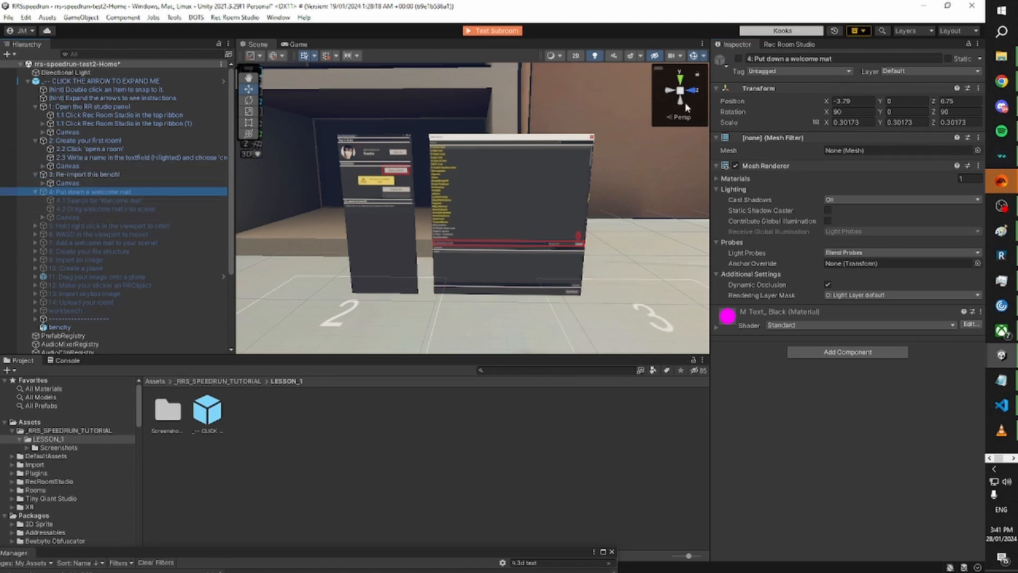
pyautogui.click(738, 58)
pyautogui.moveTo(588, 154); pyautogui.dragTo(567, 153, button='right')
pyautogui.click(547, 125)
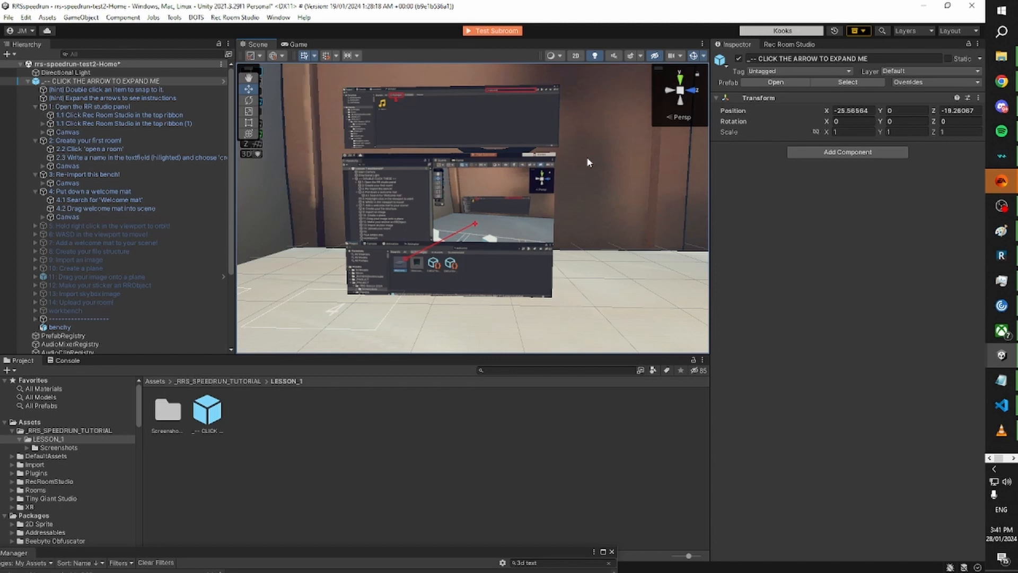
# Clear the scene selection and show the contents of the project's top-level Assets folder.
pyautogui.click(368, 456)
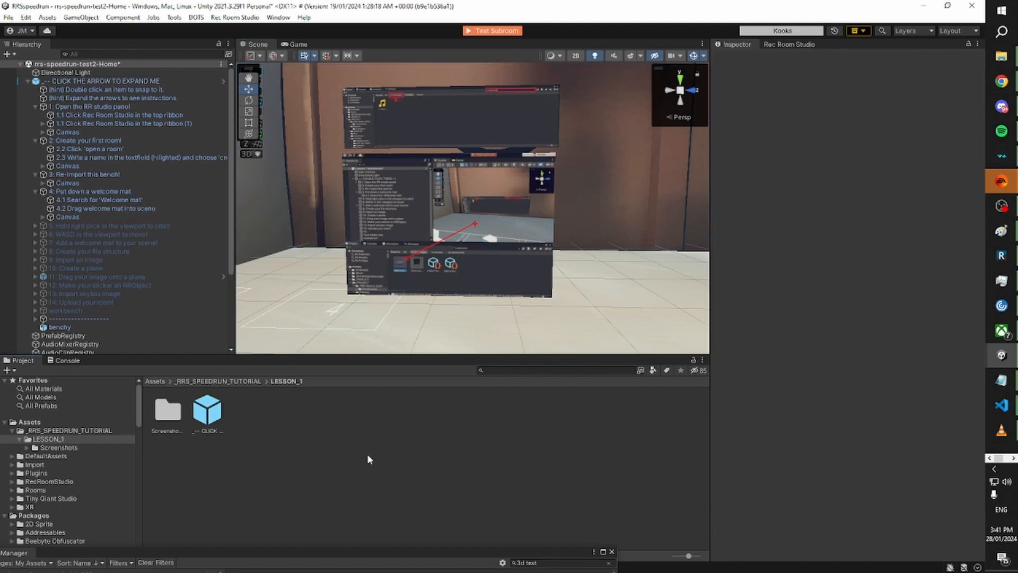
pyautogui.moveTo(422, 201); pyautogui.dragTo(428, 198, button='right')
pyautogui.click(330, 411)
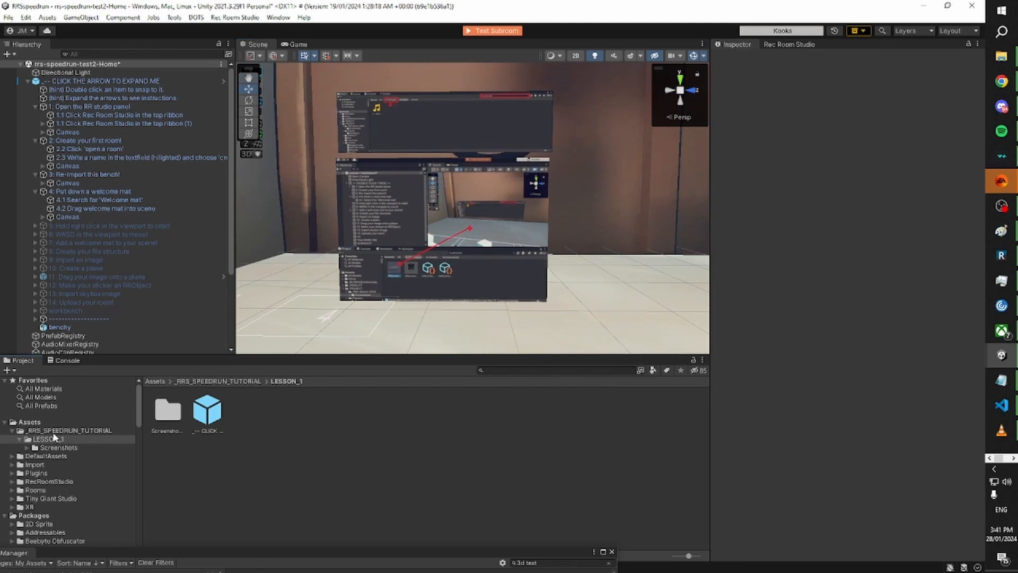
pyautogui.click(29, 422)
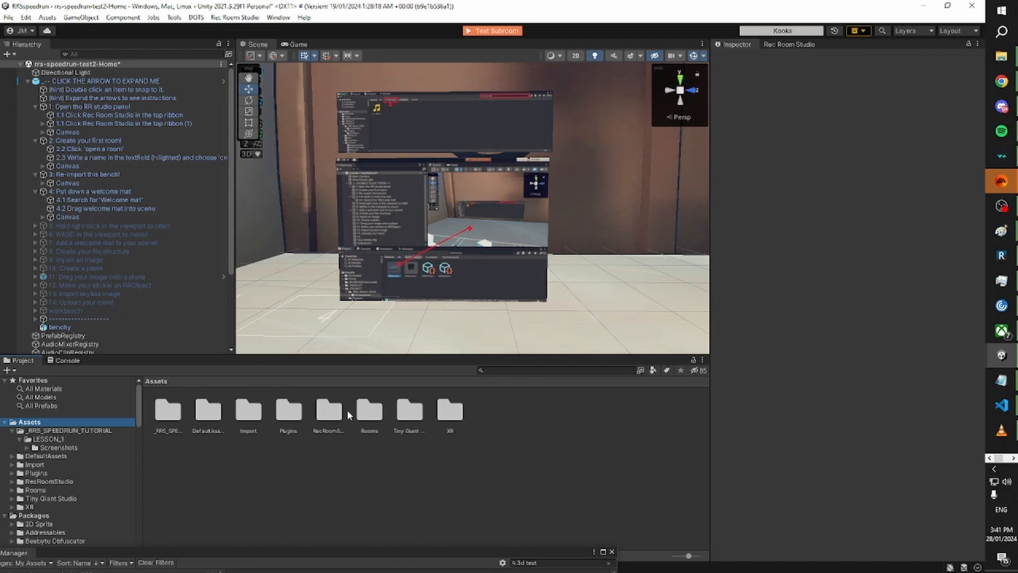
pyautogui.click(390, 405)
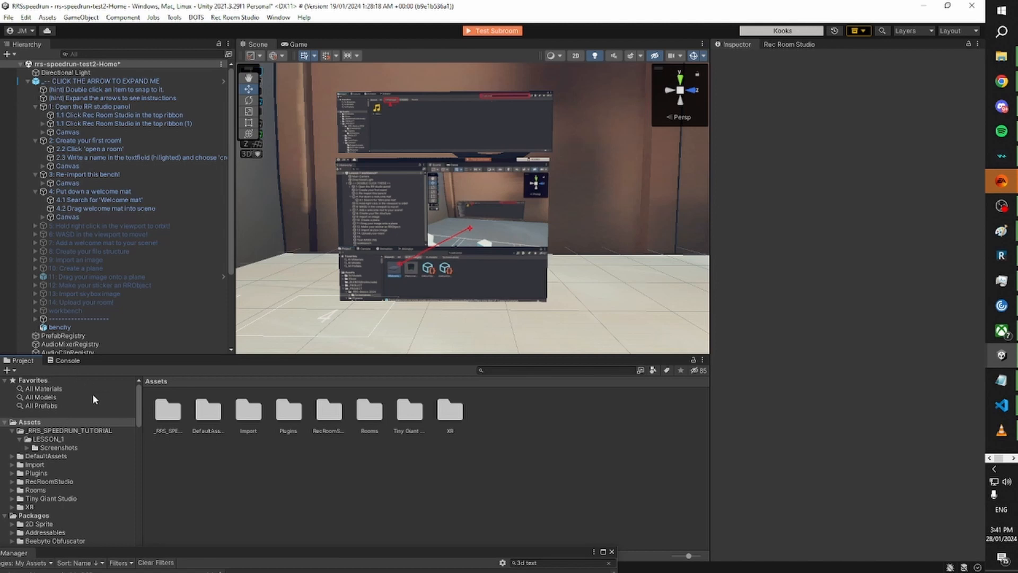
pyautogui.scroll(-2, 93, 459)
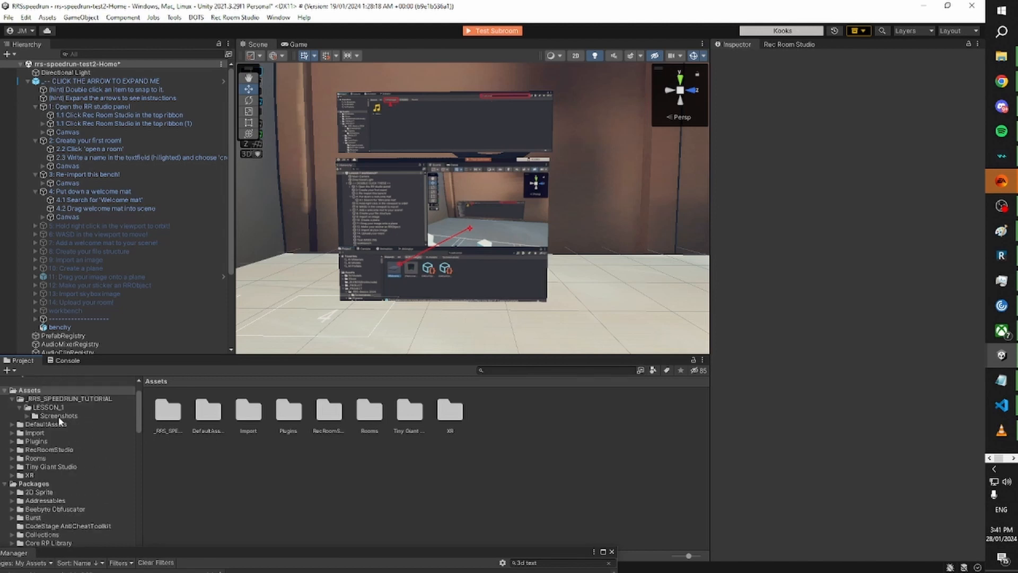
pyautogui.rightClick(285, 461)
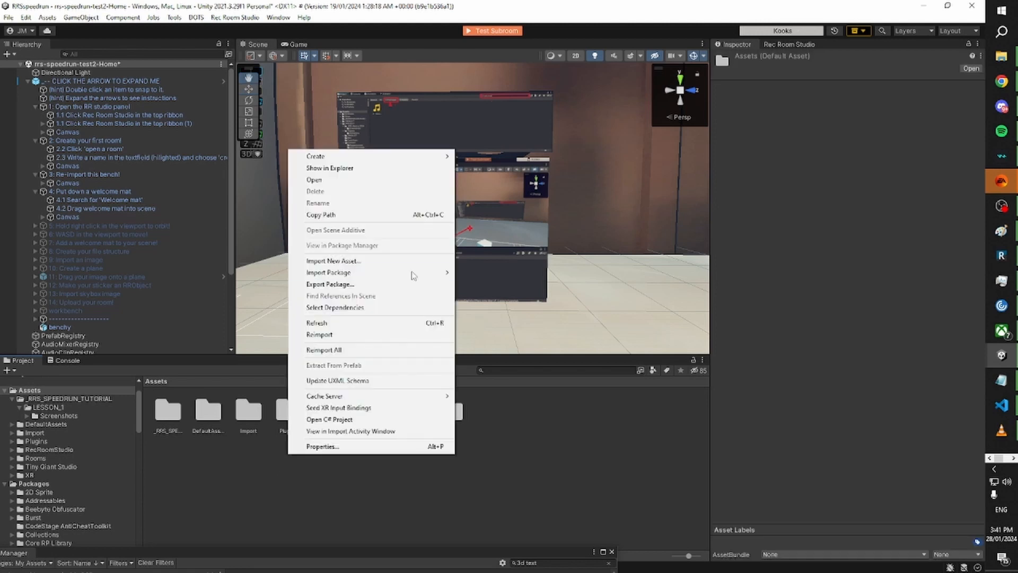
pyautogui.click(253, 419)
# Open the DefaultAssets folder and look over its subfolders, such as Editor, Materials and Music.
pyautogui.click(219, 416)
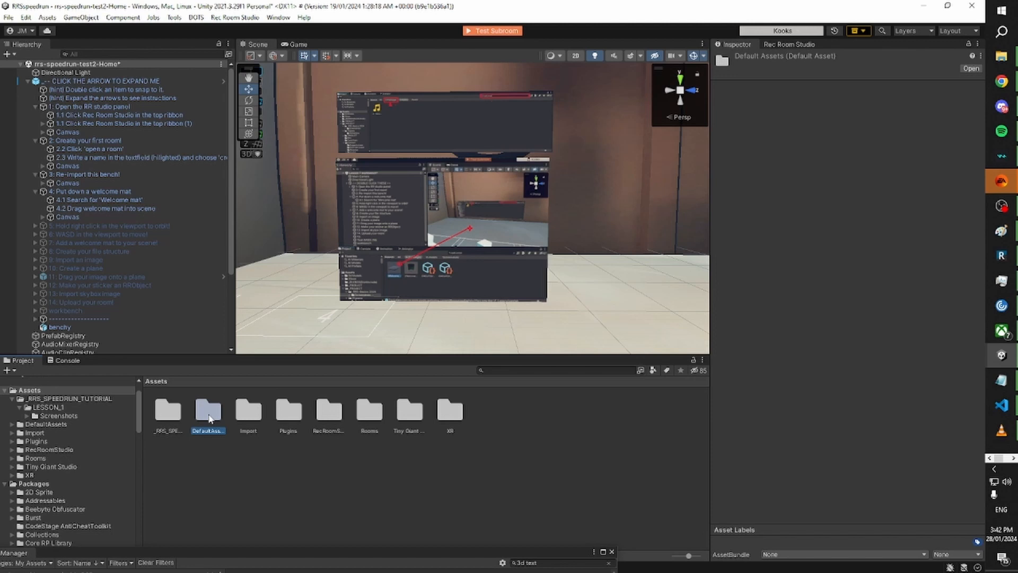
pyautogui.doubleClick(209, 418)
pyautogui.click(208, 417)
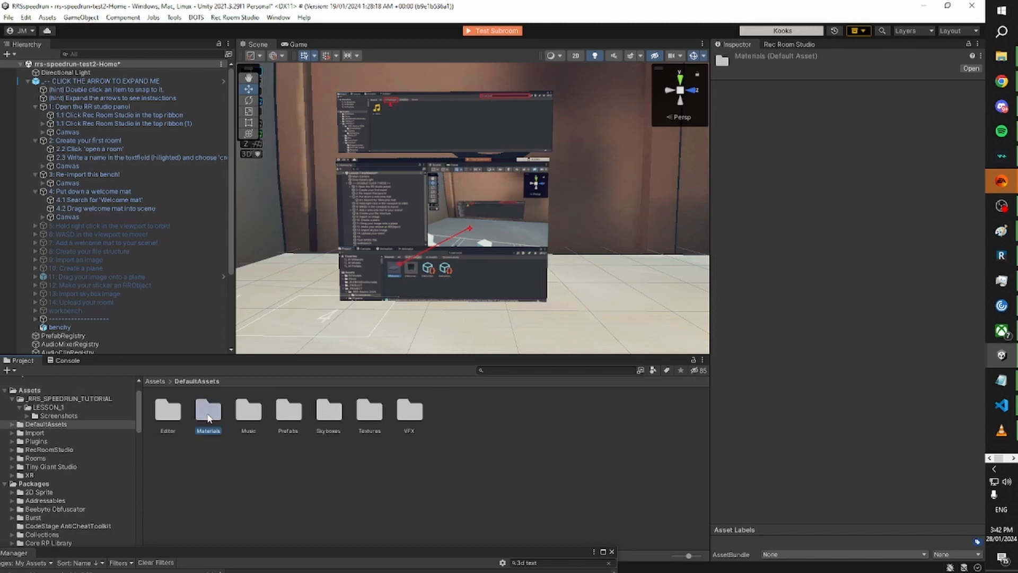
pyautogui.click(255, 417)
pyautogui.click(289, 413)
pyautogui.click(362, 417)
pyautogui.click(405, 422)
pyautogui.click(176, 418)
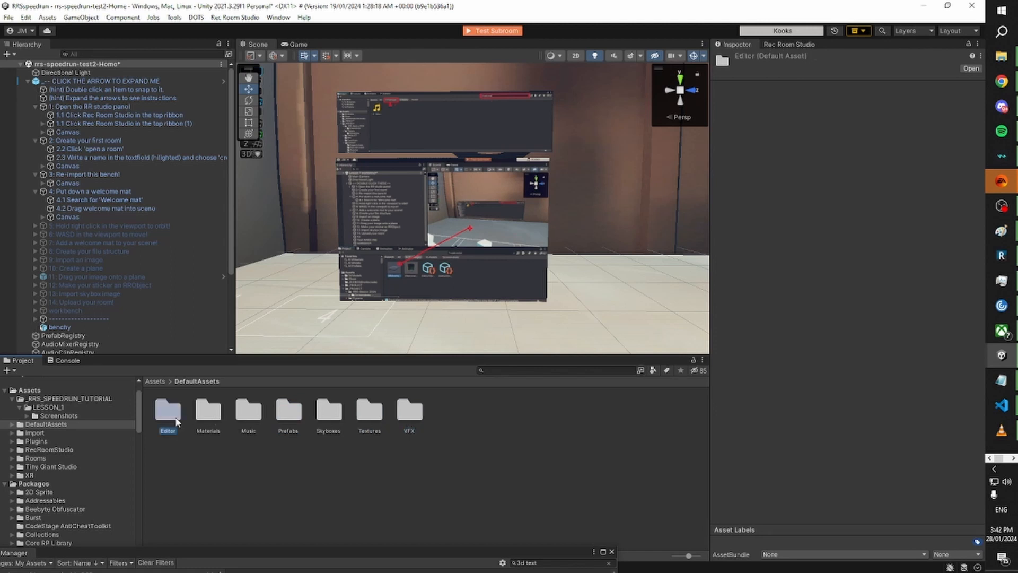
pyautogui.click(217, 417)
pyautogui.click(249, 416)
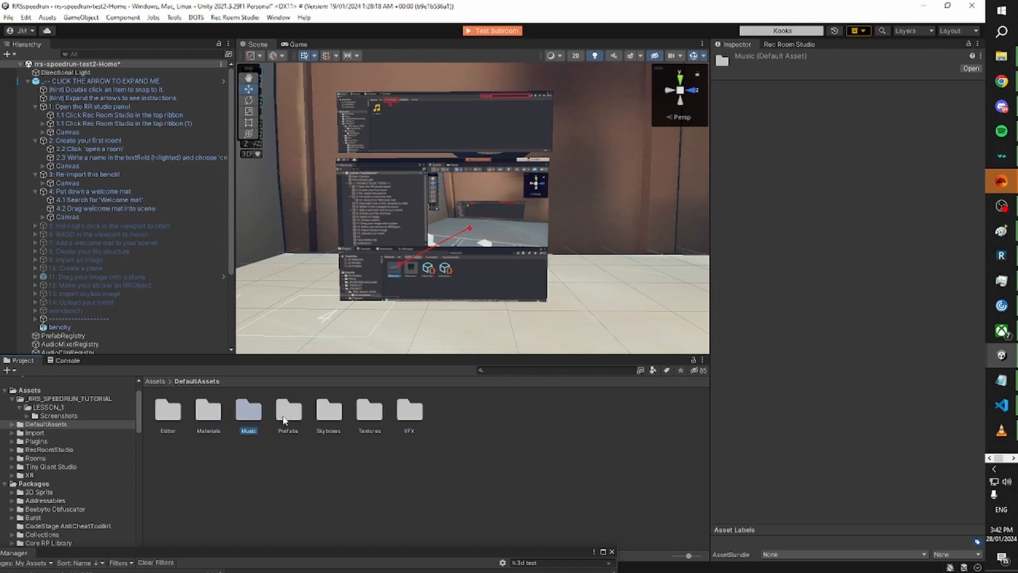
# Browse through Prefabs and Environmental Assets into the Rocks folder.
pyautogui.click(286, 416)
pyautogui.doubleClick(287, 416)
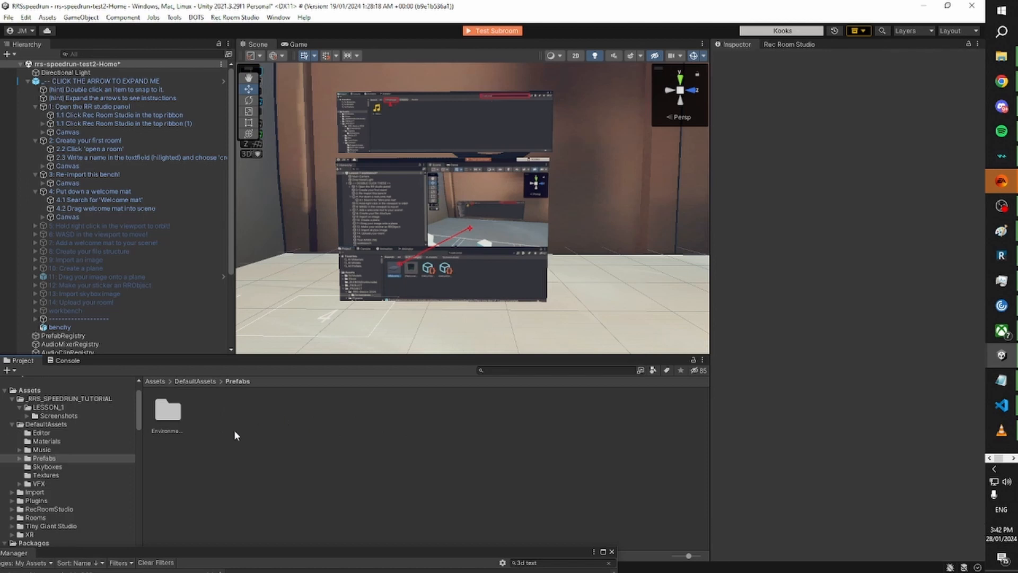
pyautogui.click(169, 415)
pyautogui.doubleClick(169, 415)
pyautogui.doubleClick(210, 411)
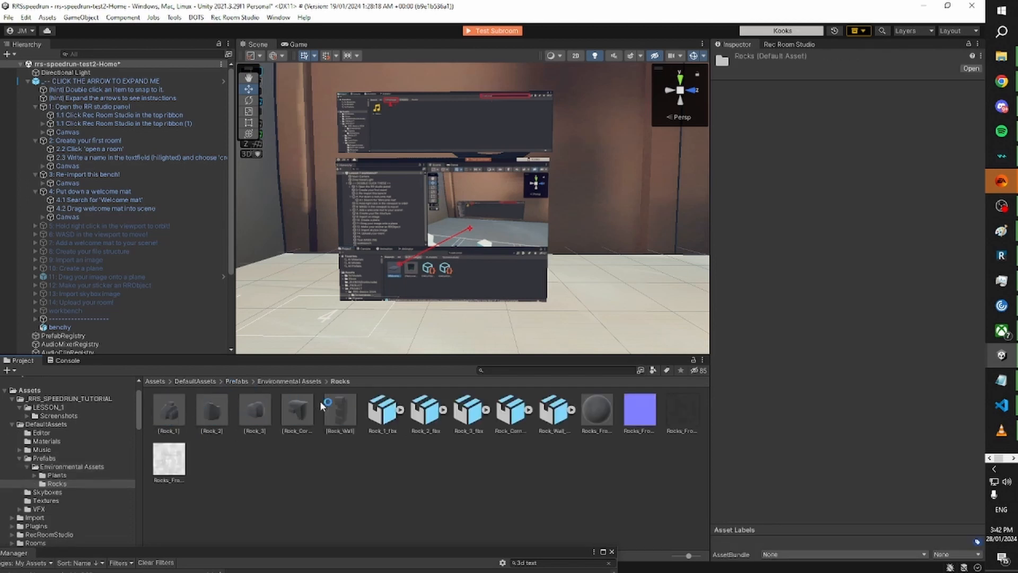
# Return to the top-level Assets folder and examine the 4.1 welcome mat search image up close.
pyautogui.click(196, 381)
pyautogui.moveTo(478, 297); pyautogui.dragTo(918, 225, button='right')
pyautogui.click(151, 382)
pyautogui.click(568, 452)
pyautogui.press('w')
pyautogui.click(535, 269)
pyautogui.press('d')
pyautogui.moveTo(534, 267); pyautogui.dragTo(524, 229, button='right')
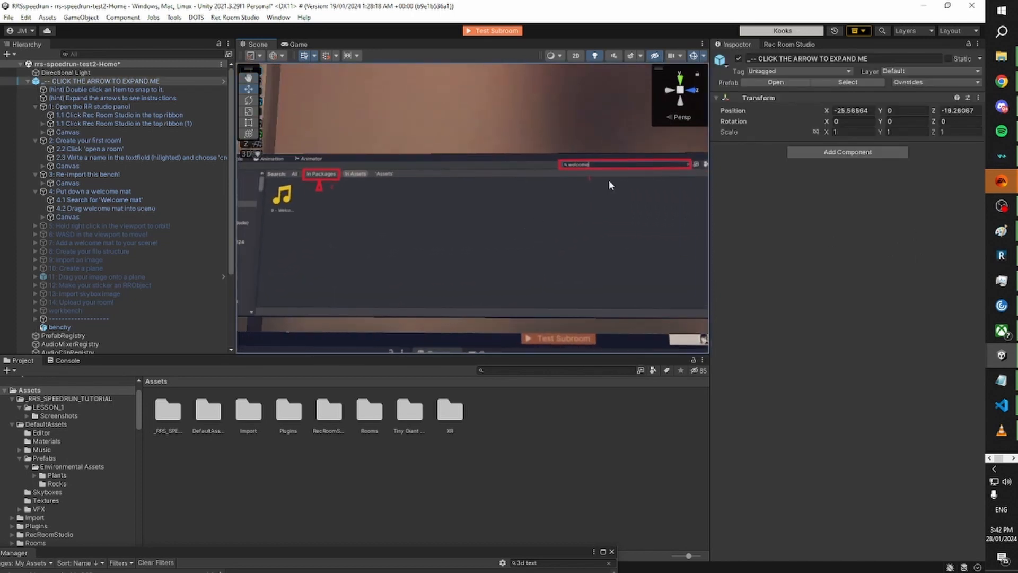
# Search the project assets for 'welcome', inspect the music clip, and clear the selection.
pyautogui.click(552, 370)
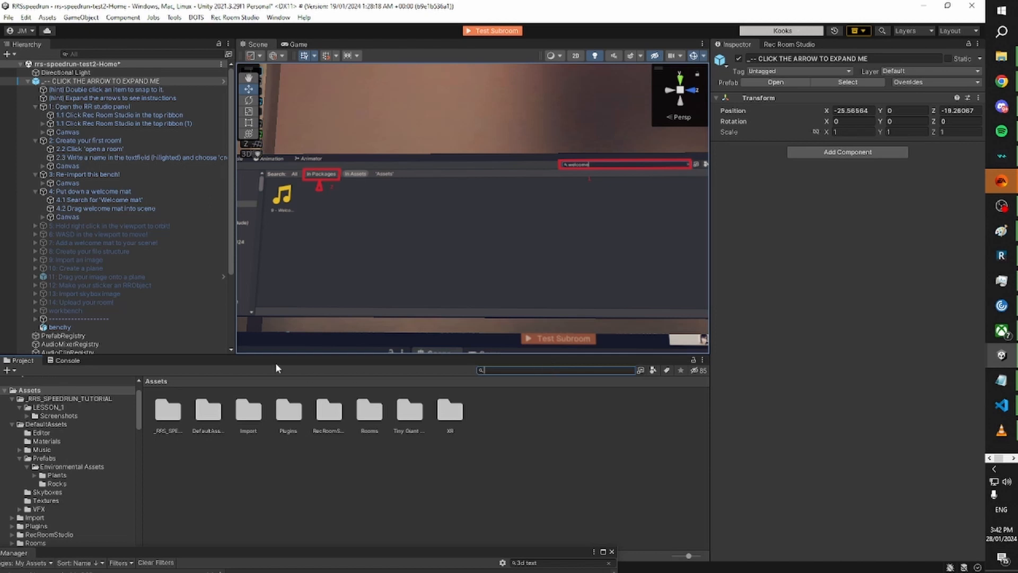
pyautogui.click(527, 383)
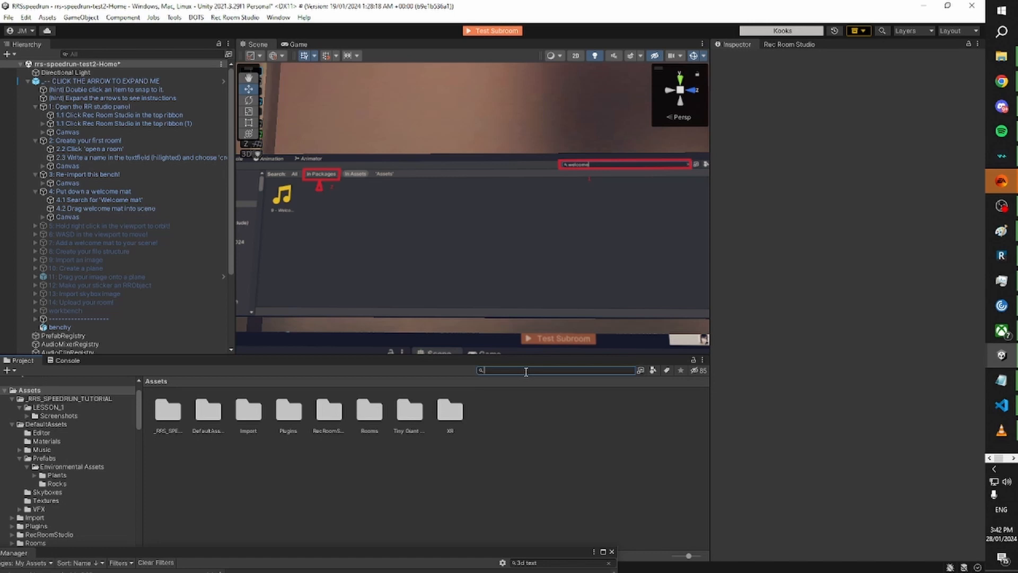
pyautogui.write('welcome')
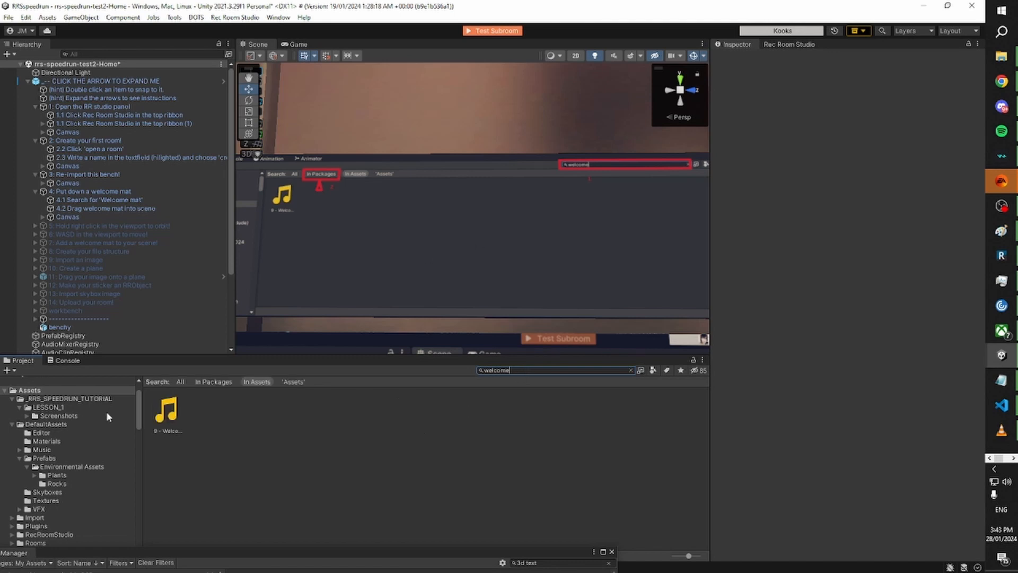
pyautogui.click(166, 411)
pyautogui.moveTo(489, 201); pyautogui.dragTo(488, 163, button='right')
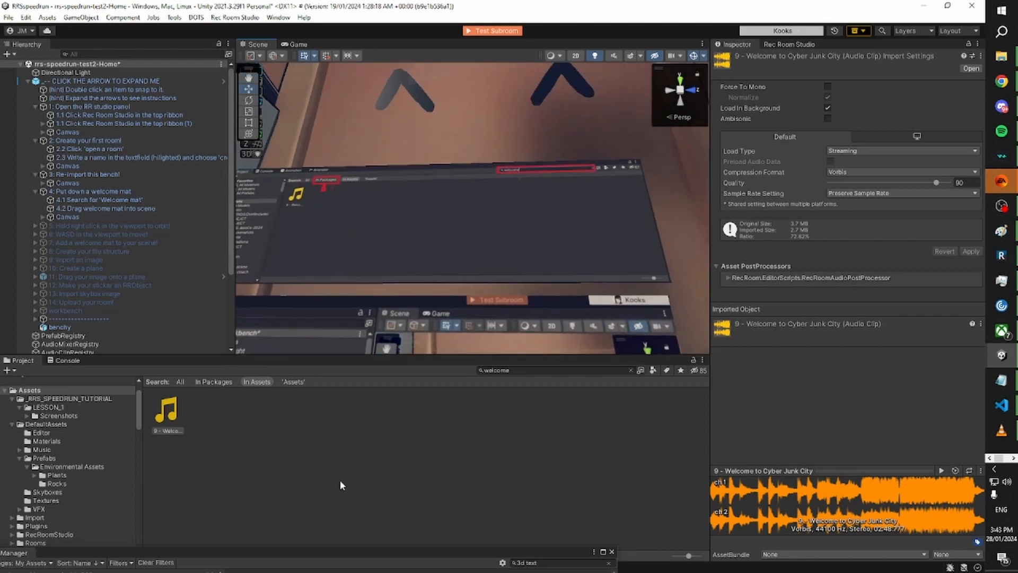
pyautogui.click(303, 470)
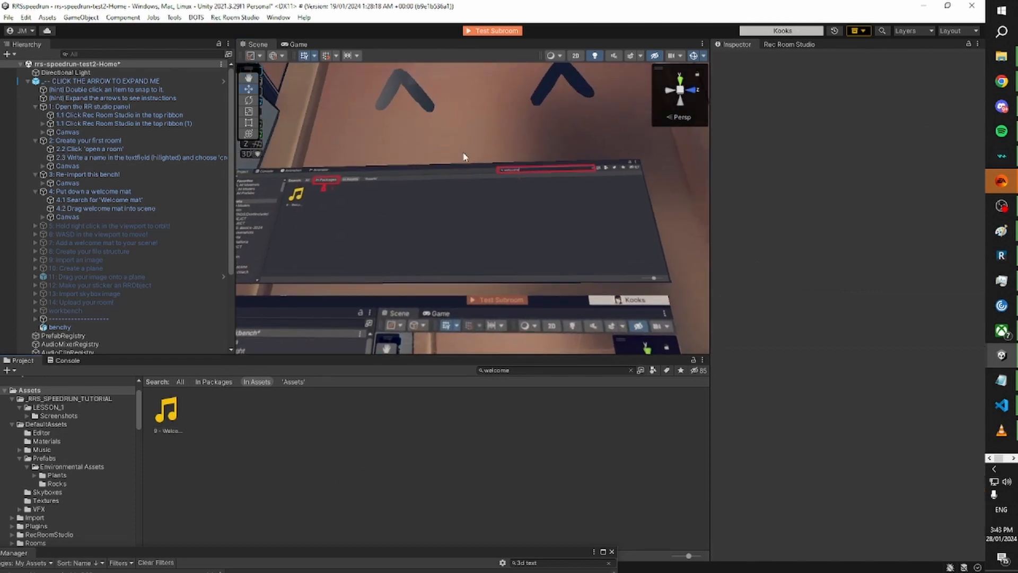
# Examine the 4.2 instruction image and switch the 'welcome' search to packages.
pyautogui.moveTo(496, 202); pyautogui.dragTo(498, 135, button='right')
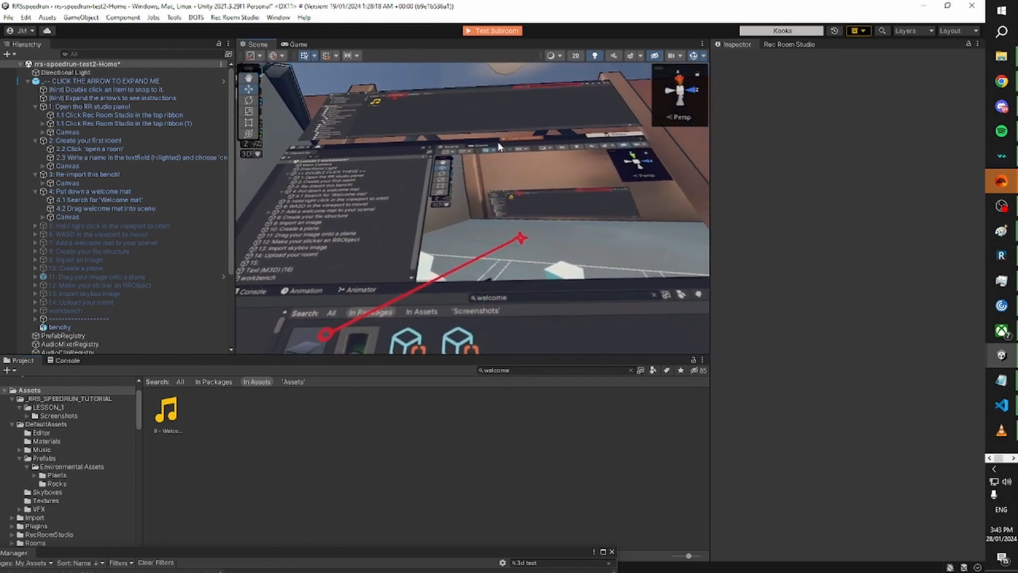
pyautogui.moveTo(433, 220); pyautogui.dragTo(434, 232, button='right')
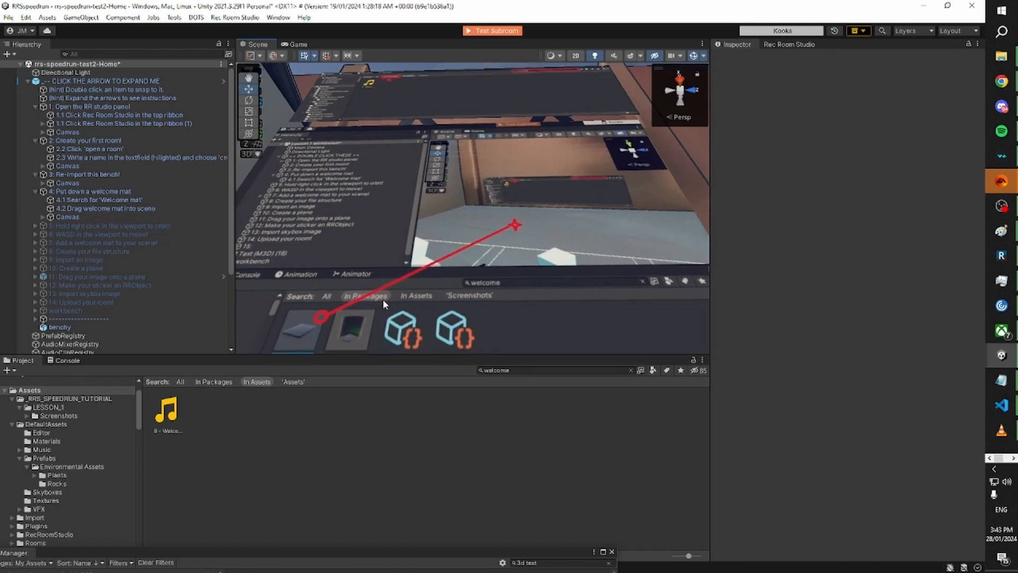
pyautogui.click(222, 382)
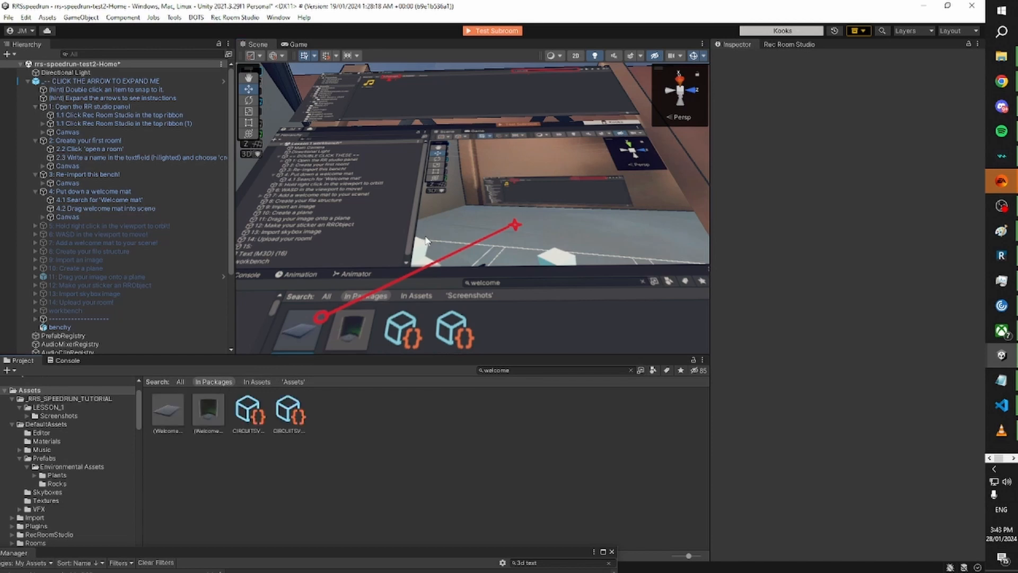
# Place the Welcome Mat V1 (Legacy) prefab on the open floor of the room.
pyautogui.moveTo(522, 224); pyautogui.dragTo(528, 258, button='right')
pyautogui.moveTo(380, 384); pyautogui.dragTo(997, 347, button='right')
pyautogui.press('w')
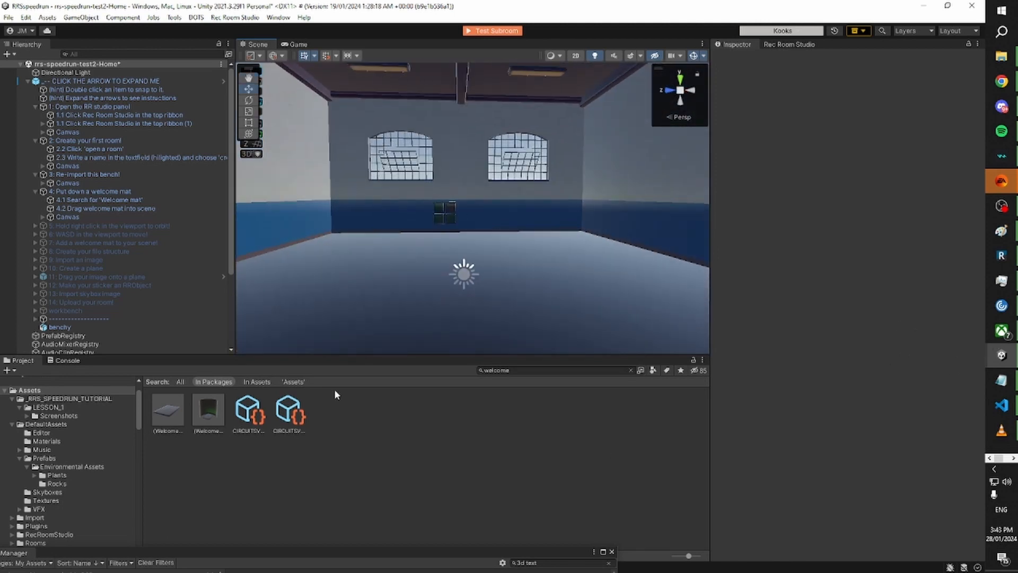
pyautogui.moveTo(170, 422); pyautogui.dragTo(429, 306)
pyautogui.press('w')
pyautogui.press('a')
pyautogui.moveTo(428, 306); pyautogui.dragTo(579, 240, button='right')
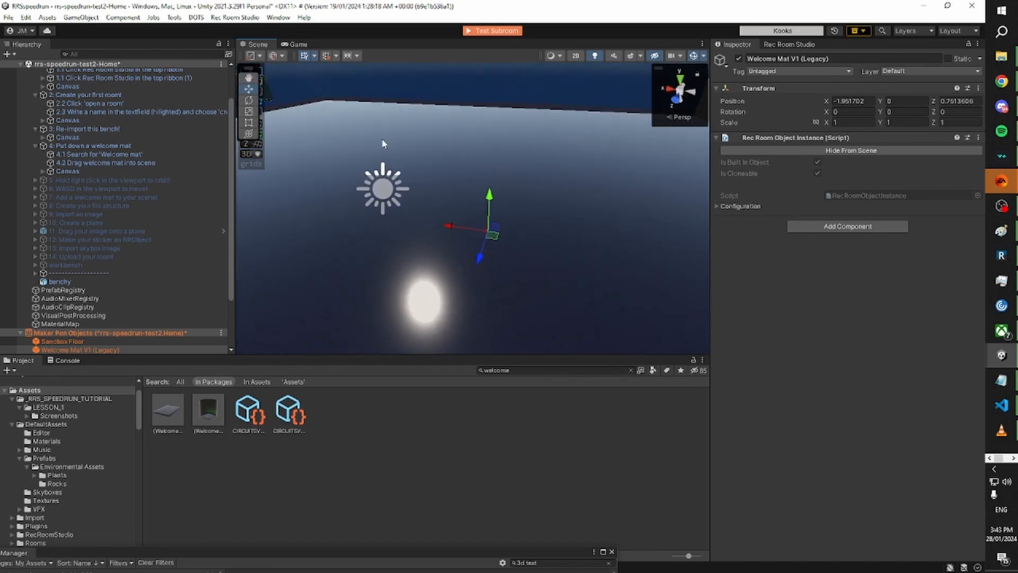
# Raise the welcome mat slightly above the floor, check its placement, and deselect it.
pyautogui.moveTo(491, 198)
pyautogui.mouseDown()
pyautogui.moveTo(491, 168)
pyautogui.moveTo(497, 181)
pyautogui.mouseUp()
pyautogui.moveTo(498, 181); pyautogui.dragTo(583, 173, button='right')
pyautogui.click(681, 187)
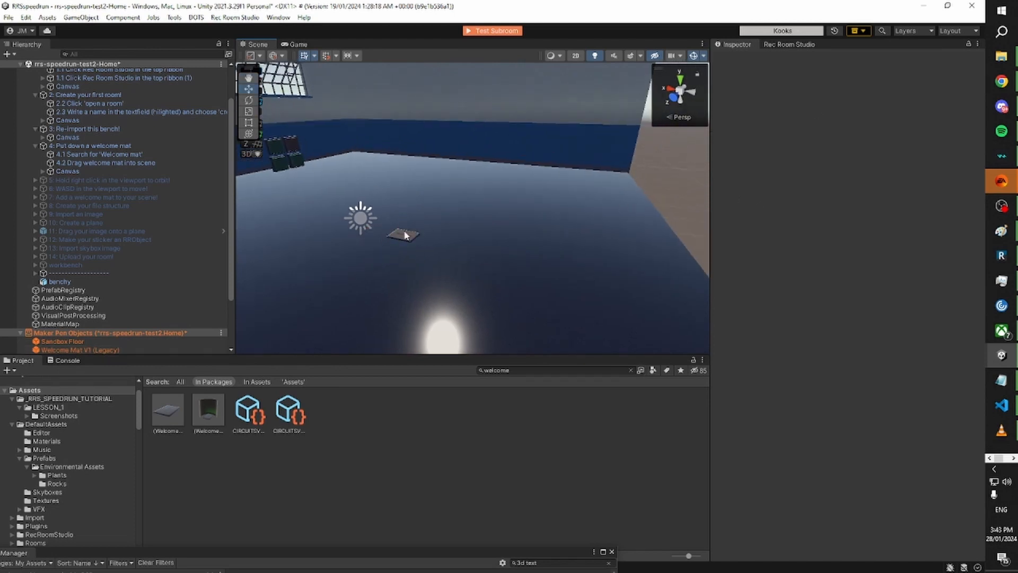
pyautogui.click(406, 235)
pyautogui.moveTo(406, 235); pyautogui.dragTo(518, 211, button='right')
pyautogui.click(588, 212)
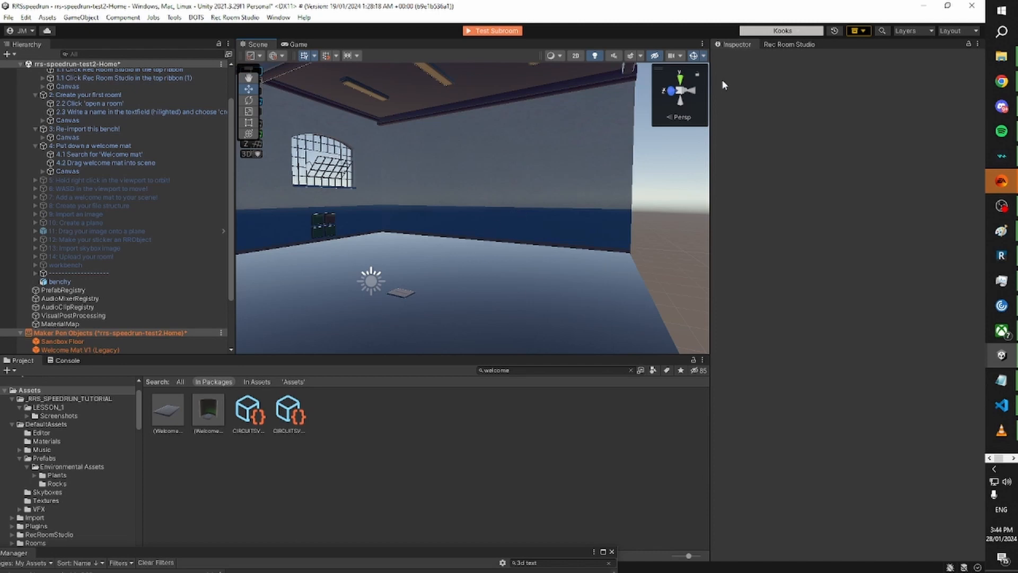
# Show the Rec Room Studio room settings with the download, upload and subroom test options.
pyautogui.click(779, 46)
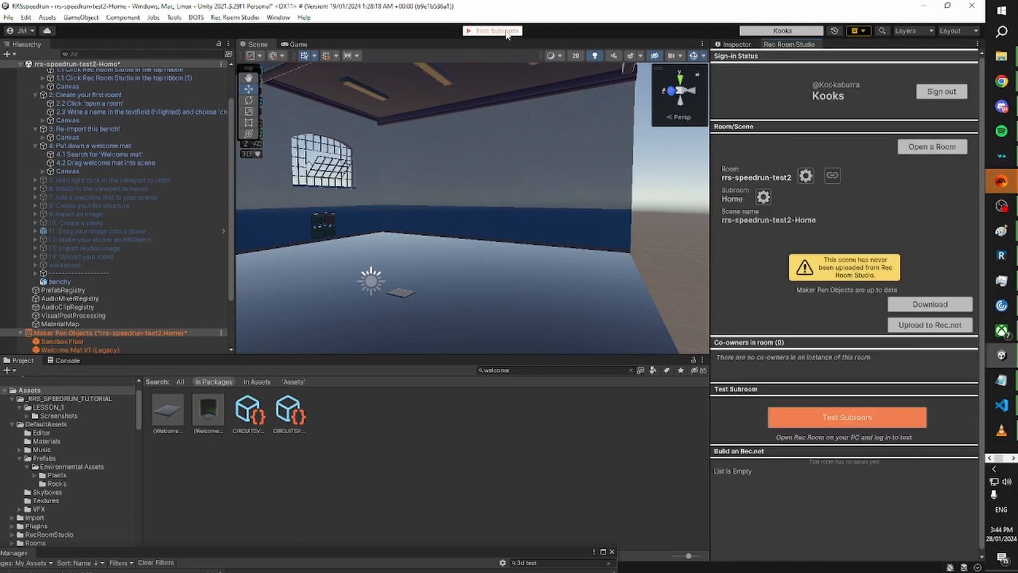
pyautogui.moveTo(452, 243); pyautogui.dragTo(642, 224, button='right')
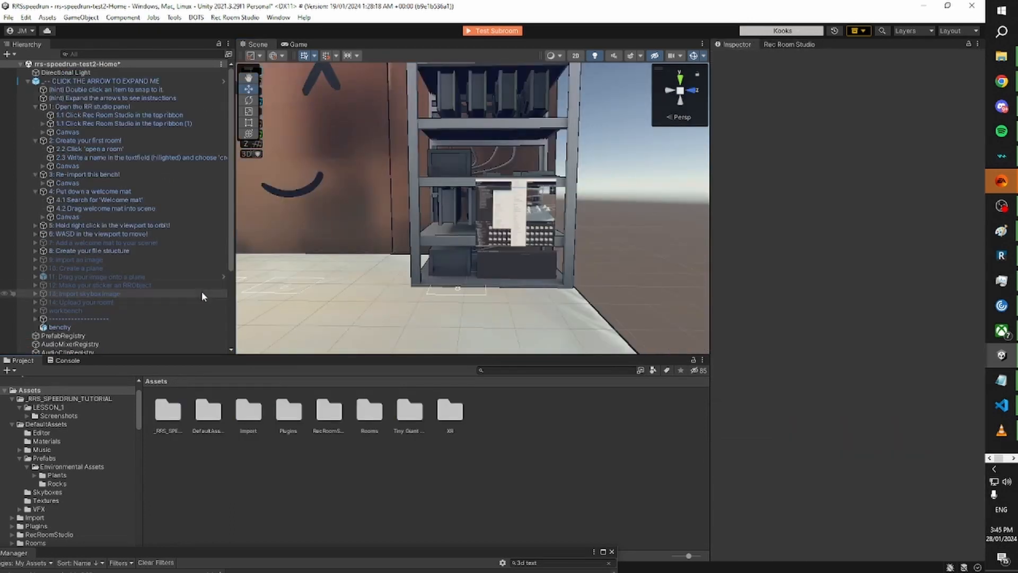
# Examine the '8: Create your file structure' instruction image beside the metal shelf.
pyautogui.press('s')
pyautogui.moveTo(595, 209); pyautogui.dragTo(585, 214, button='right')
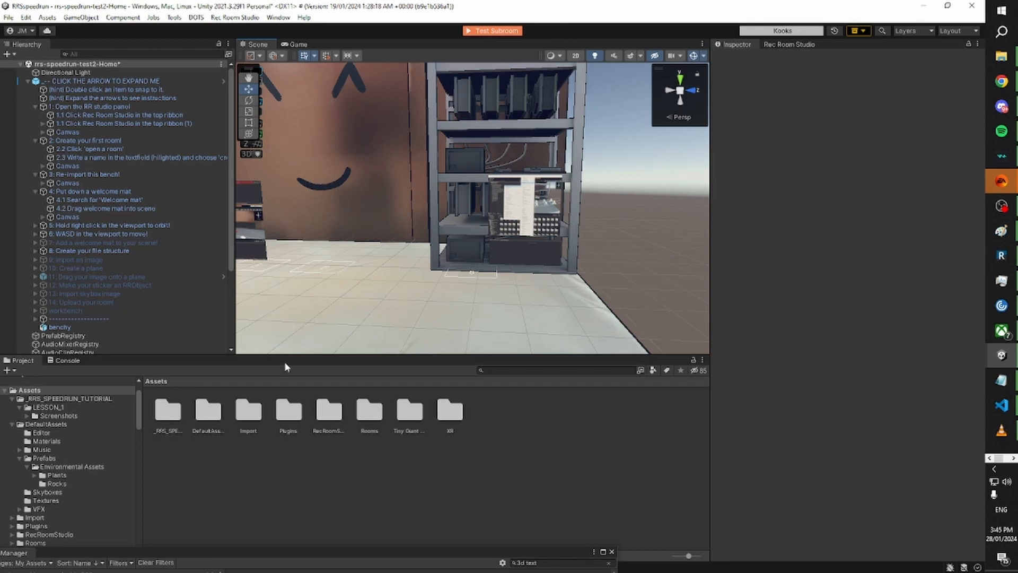
pyautogui.press('s')
pyautogui.moveTo(673, 224); pyautogui.dragTo(652, 210, button='right')
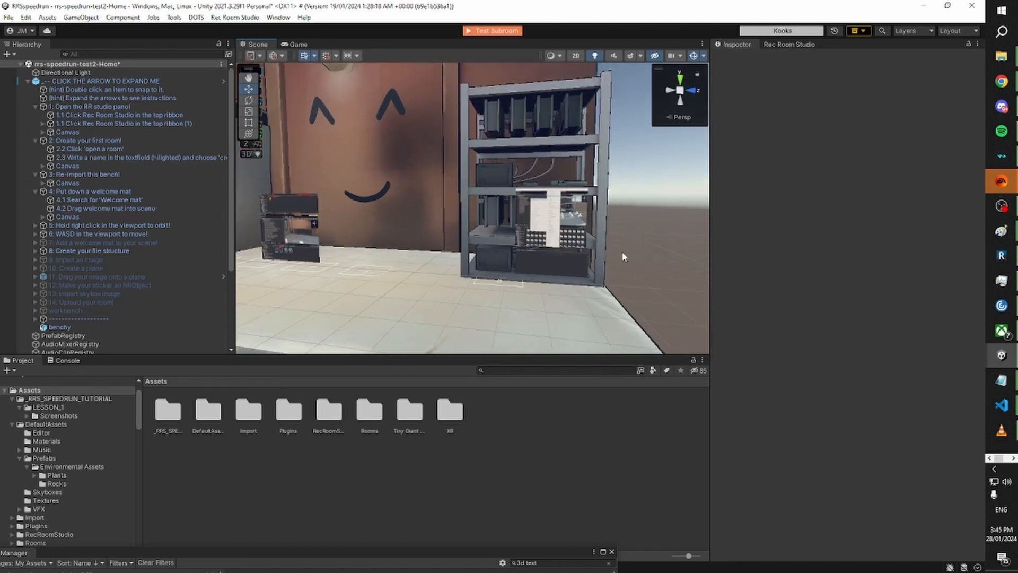
pyautogui.moveTo(625, 256); pyautogui.dragTo(605, 228, button='right')
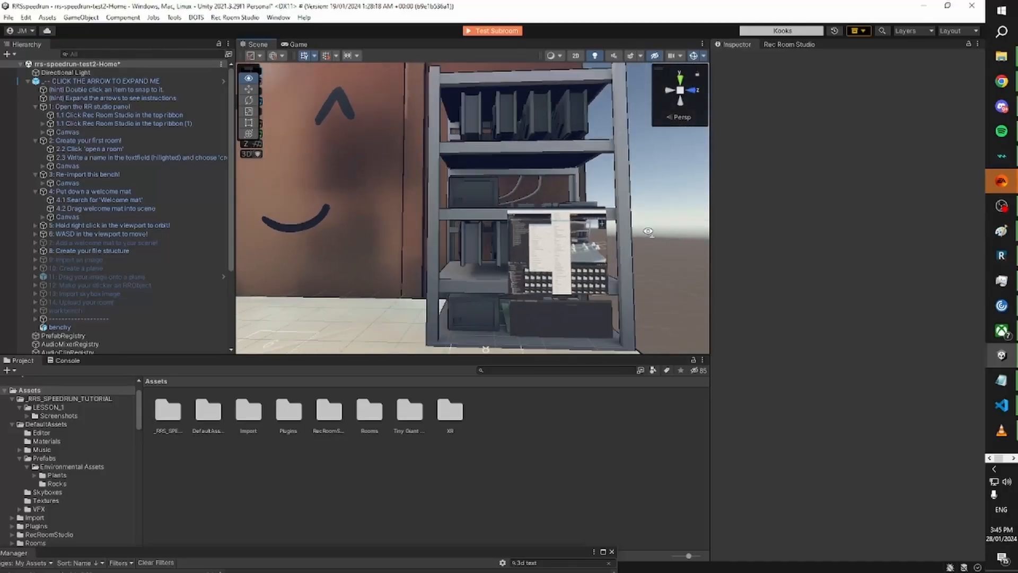
pyautogui.moveTo(620, 263); pyautogui.dragTo(643, 272, button='right')
# Widen the project's folder tree.
pyautogui.click(241, 472)
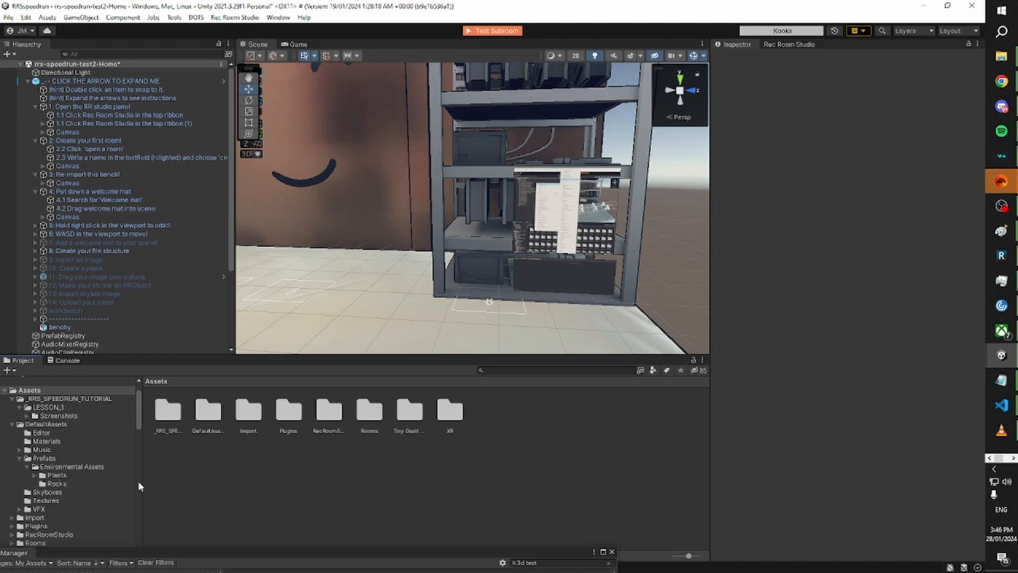
pyautogui.moveTo(139, 480); pyautogui.dragTo(179, 469)
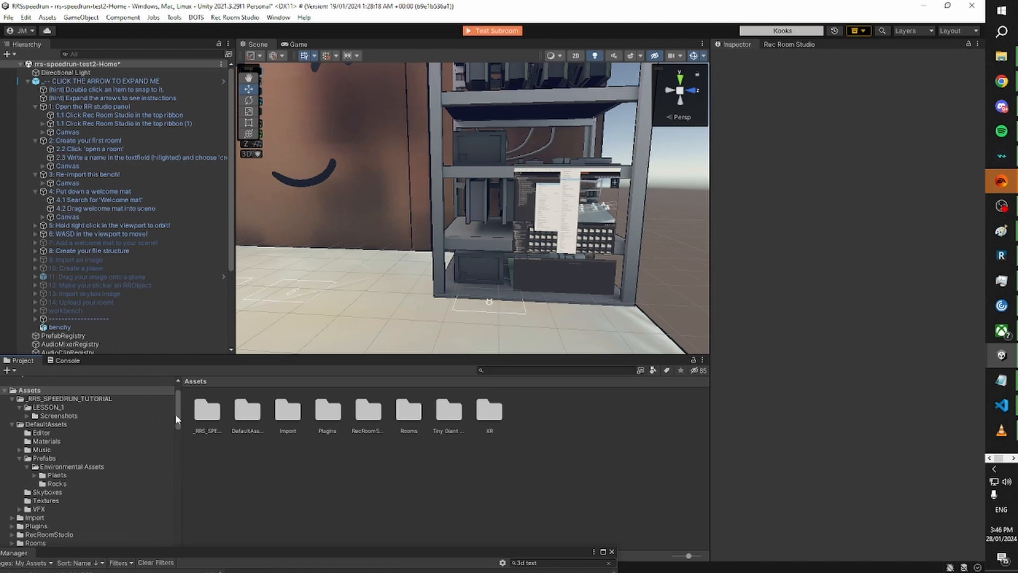
# Examine the top-level folders inside the project's Assets folder.
pyautogui.scroll(2, 177, 415)
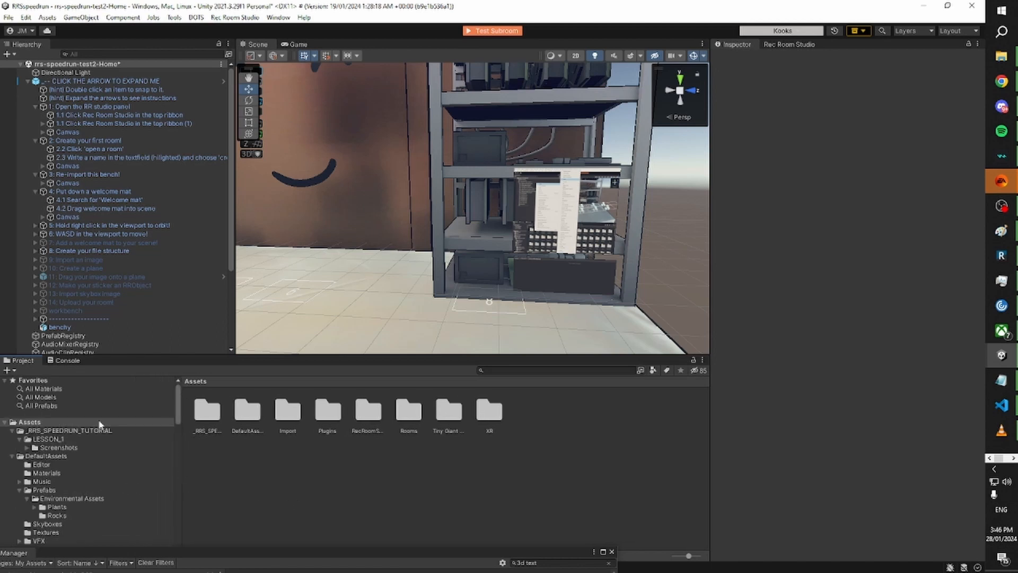
pyautogui.click(5, 422)
pyautogui.click(6, 422)
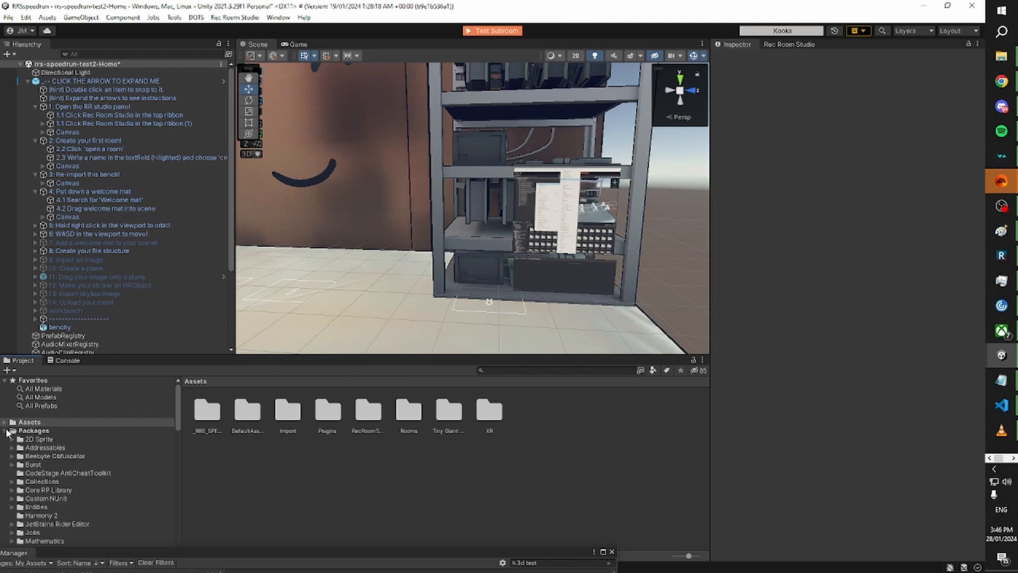
pyautogui.click(6, 430)
pyautogui.click(6, 422)
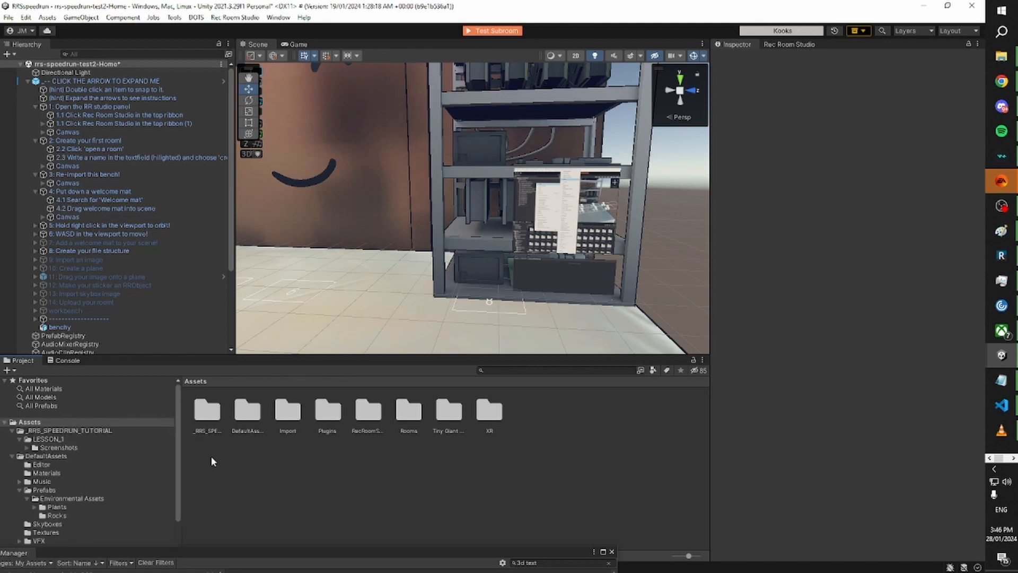
pyautogui.click(217, 408)
pyautogui.click(495, 416)
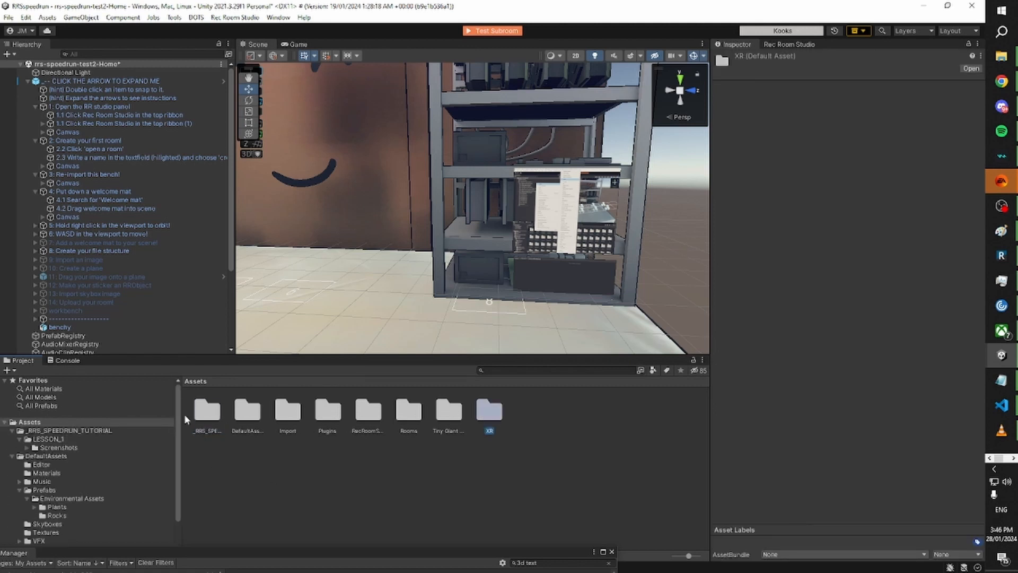
pyautogui.click(252, 406)
pyautogui.click(276, 407)
pyautogui.click(266, 450)
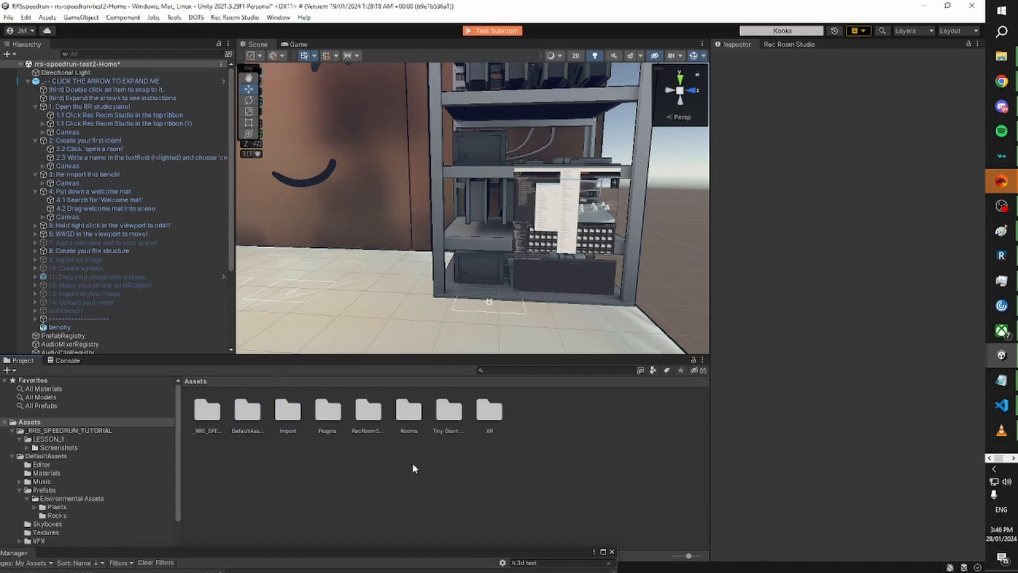
# Create a new folder named _PROJECT directly inside the Assets folder.
pyautogui.rightClick(216, 459)
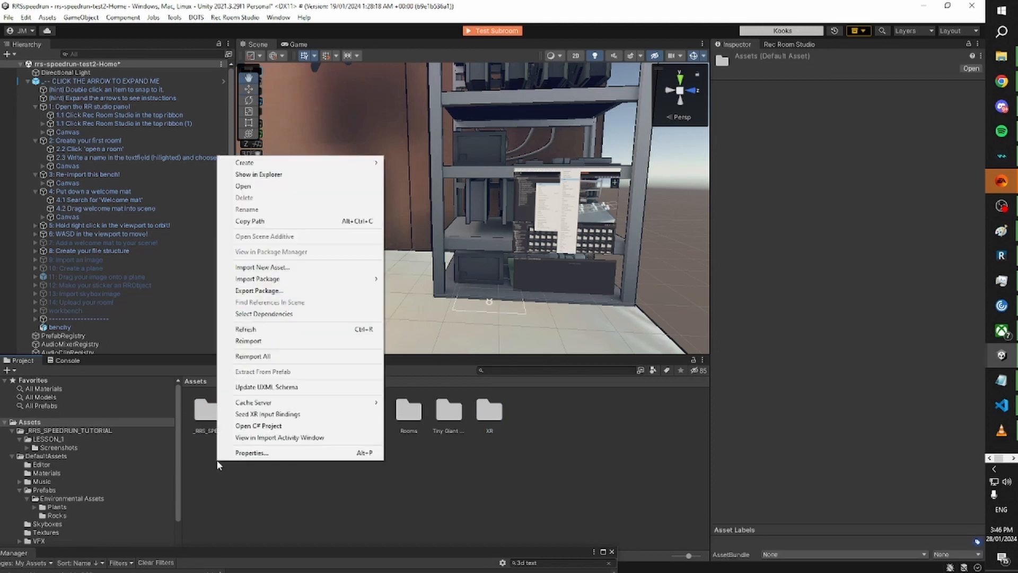
pyautogui.moveTo(299, 168)
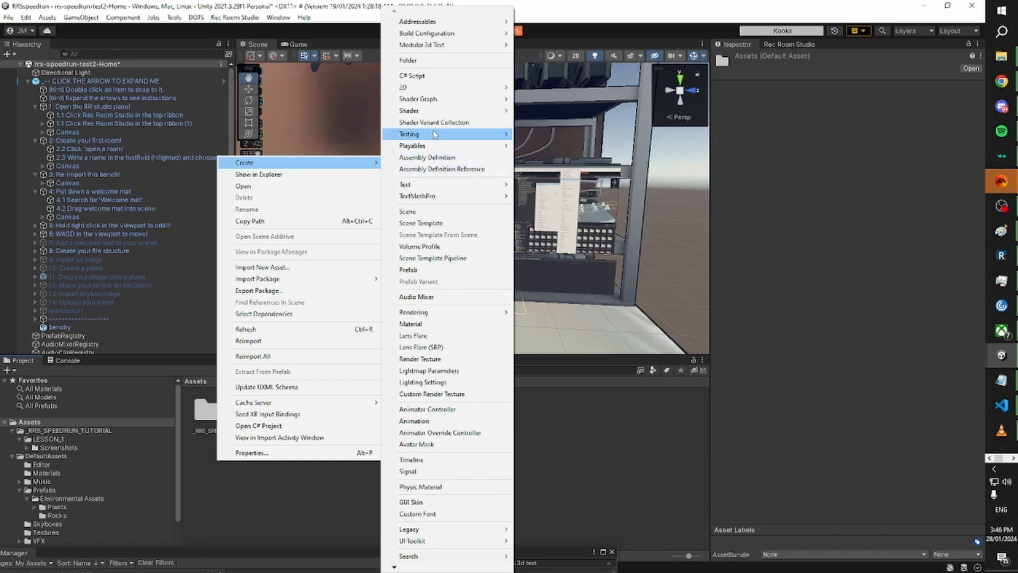
pyautogui.click(459, 66)
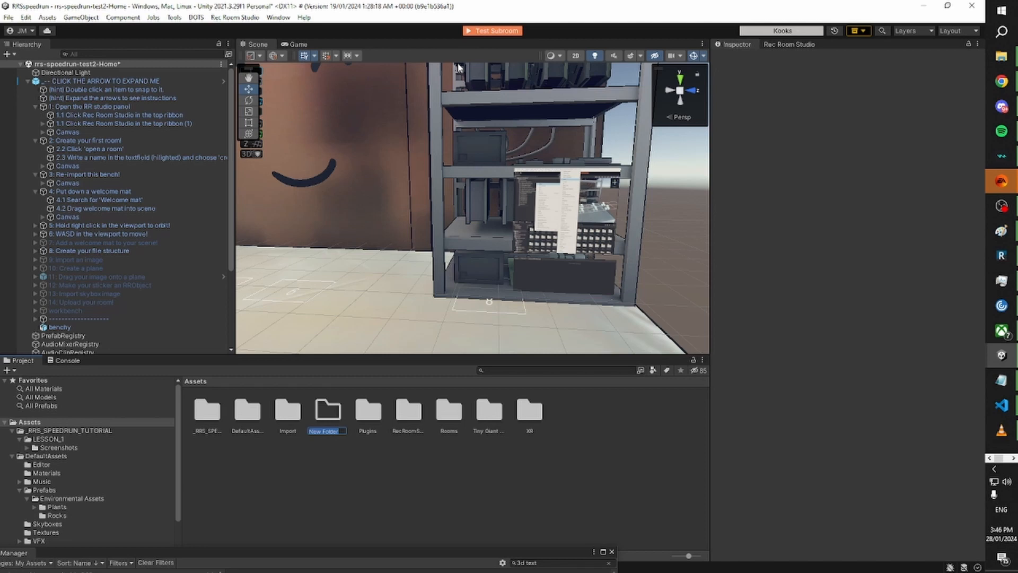
pyautogui.press('BackSpace')
pyautogui.write('_PROJECT')
pyautogui.press('Return')
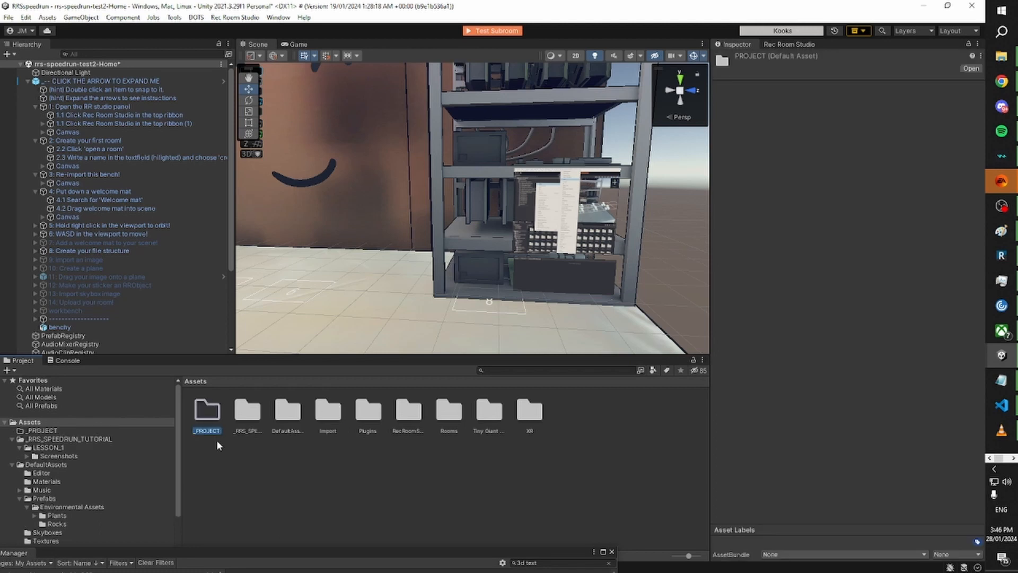
# Compare the _PROJECT folder with the other top-level folders in Assets.
pyautogui.click(190, 413)
pyautogui.click(208, 413)
pyautogui.click(249, 419)
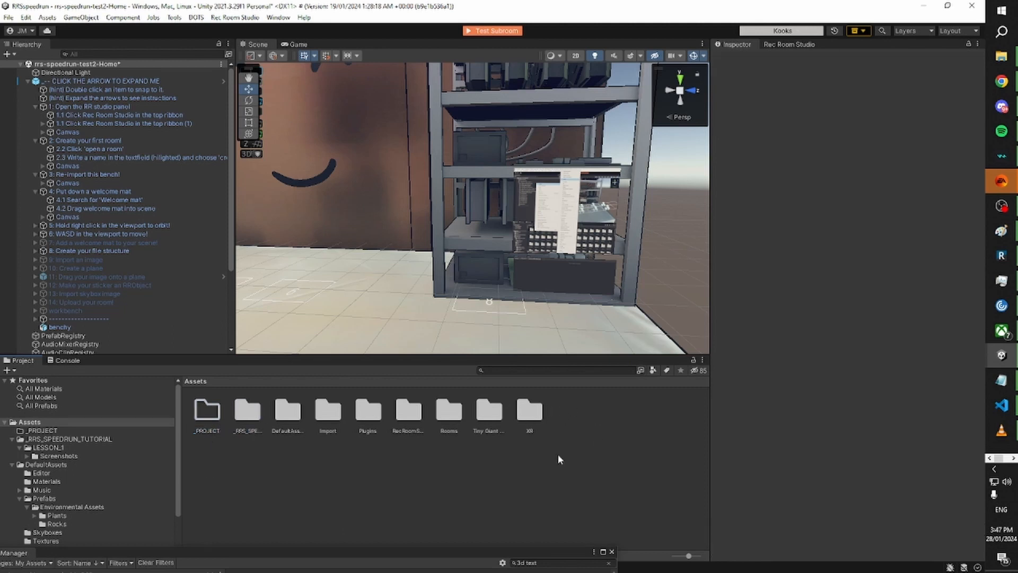
pyautogui.click(206, 413)
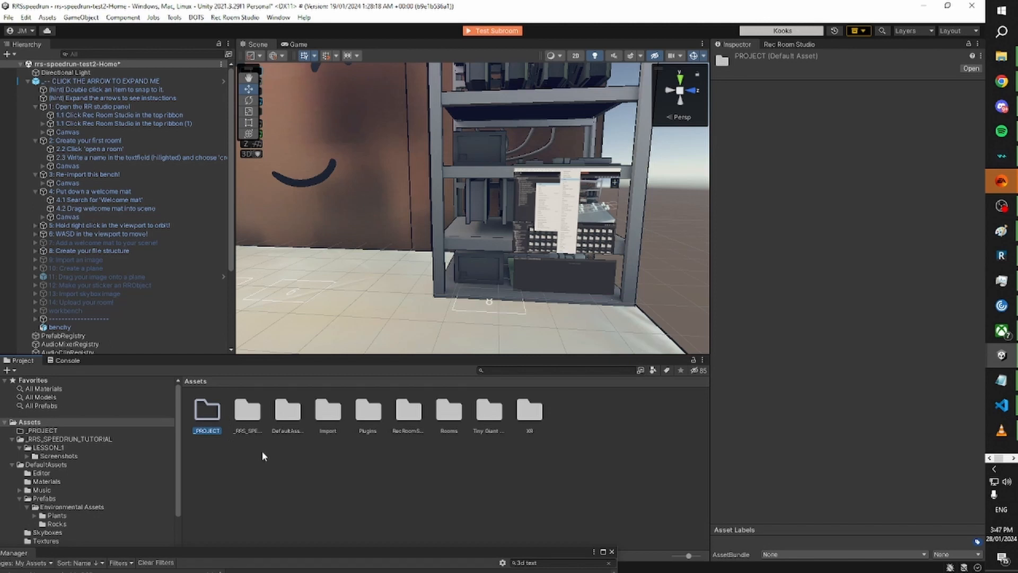
pyautogui.click(250, 414)
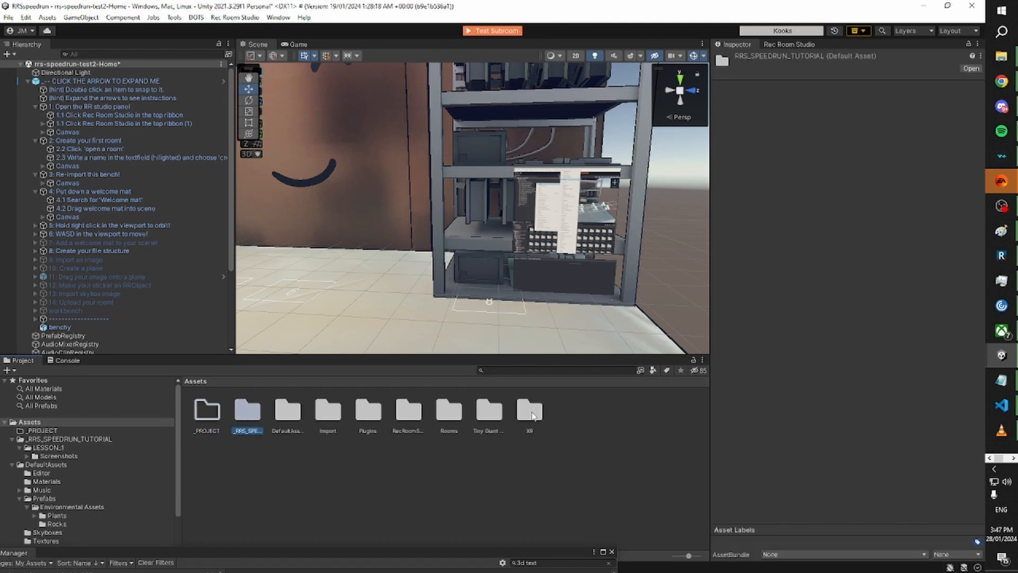
pyautogui.keyDown('shift'); pyautogui.click(532, 416); pyautogui.keyUp('shift')
pyautogui.click(488, 519)
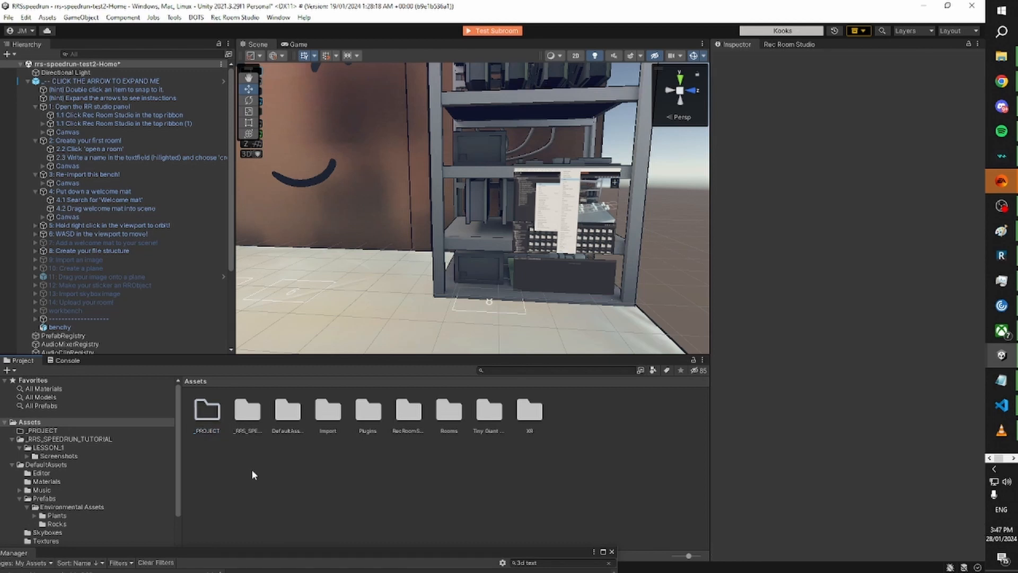
pyautogui.click(250, 421)
pyautogui.click(525, 408)
pyautogui.click(375, 508)
pyautogui.click(215, 431)
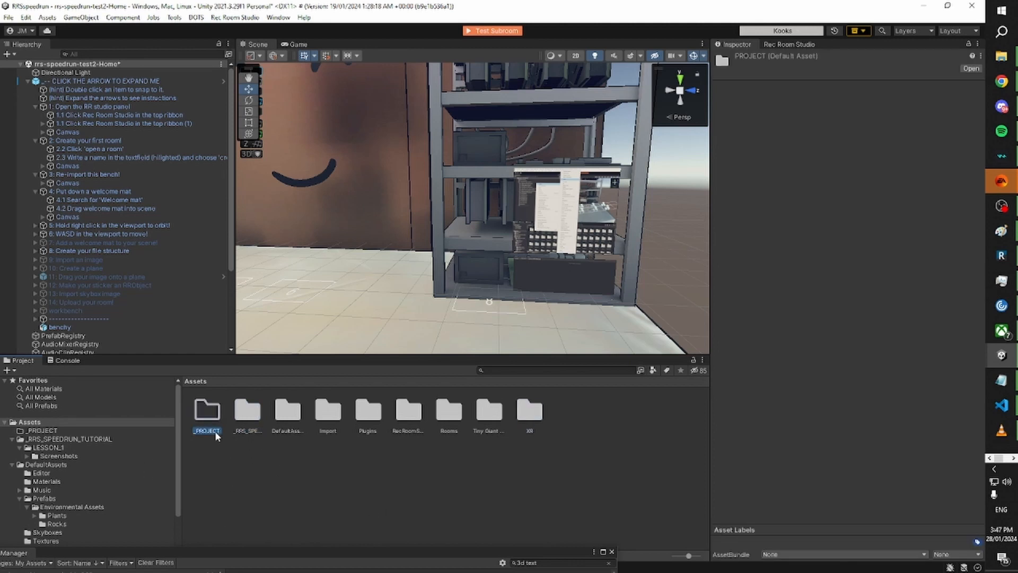
# Create a folder named RRS-speedrun-lesson1 inside _PROJECT and open it.
pyautogui.doubleClick(207, 419)
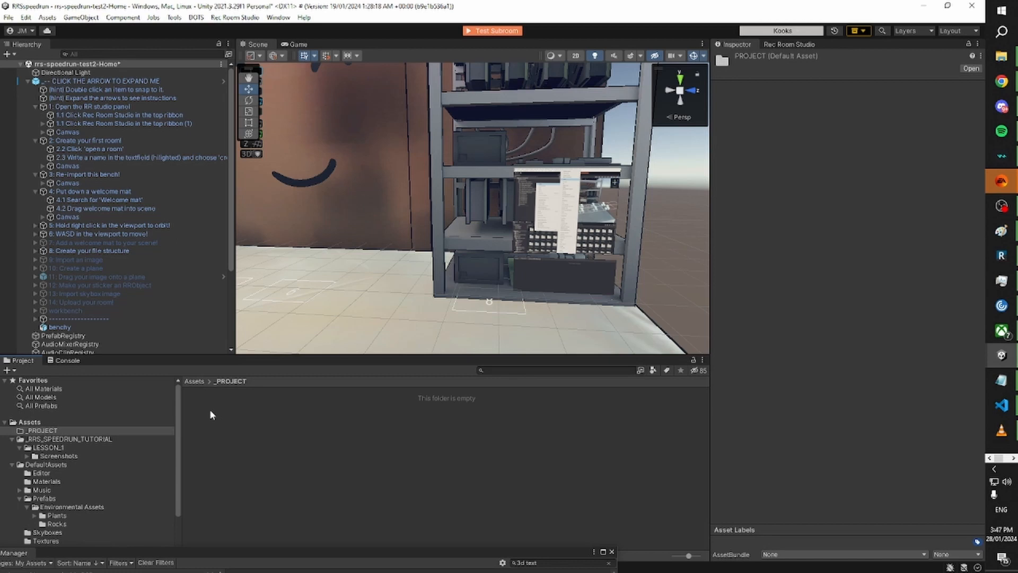
pyautogui.rightClick(212, 411)
pyautogui.moveTo(285, 118)
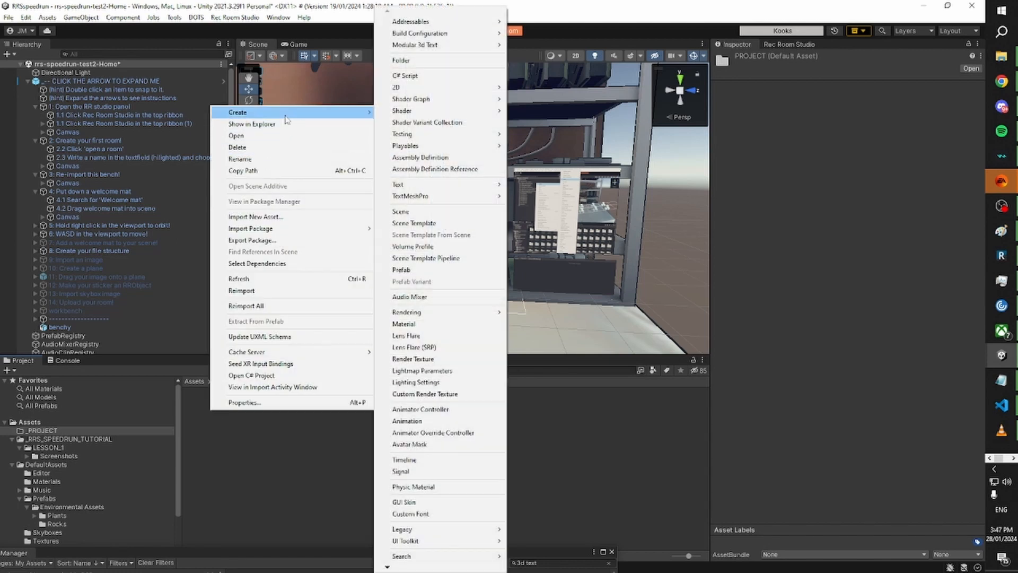
pyautogui.click(403, 60)
pyautogui.write('RR')
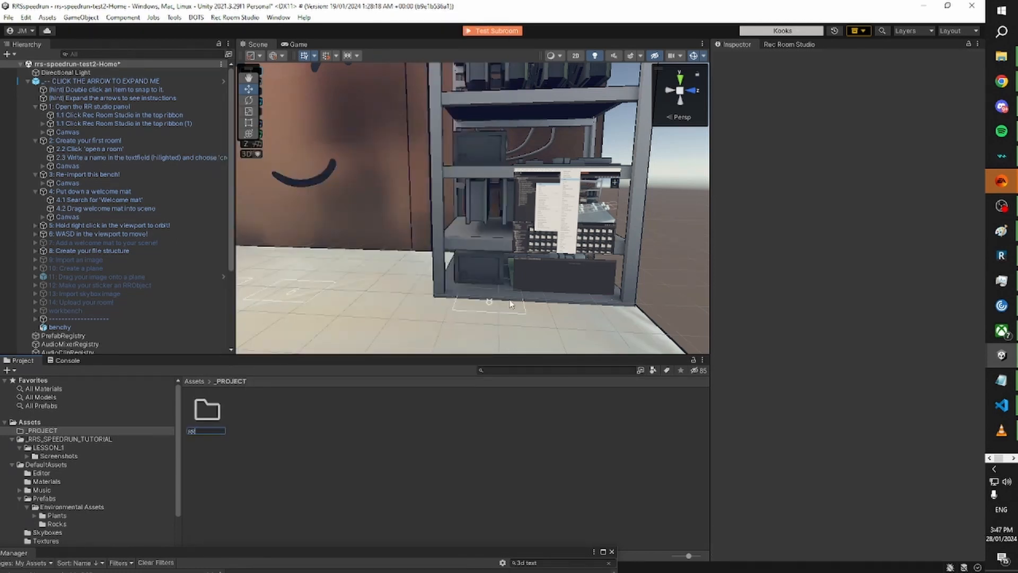
pyautogui.write('S-basics')
pyautogui.press('BackSpace')
pyautogui.press('BackSpace')
pyautogui.press('BackSpace')
pyautogui.press('BackSpace')
pyautogui.write('speedrun-kit')
pyautogui.write('sson 1')
pyautogui.press('Return')
pyautogui.doubleClick(214, 433)
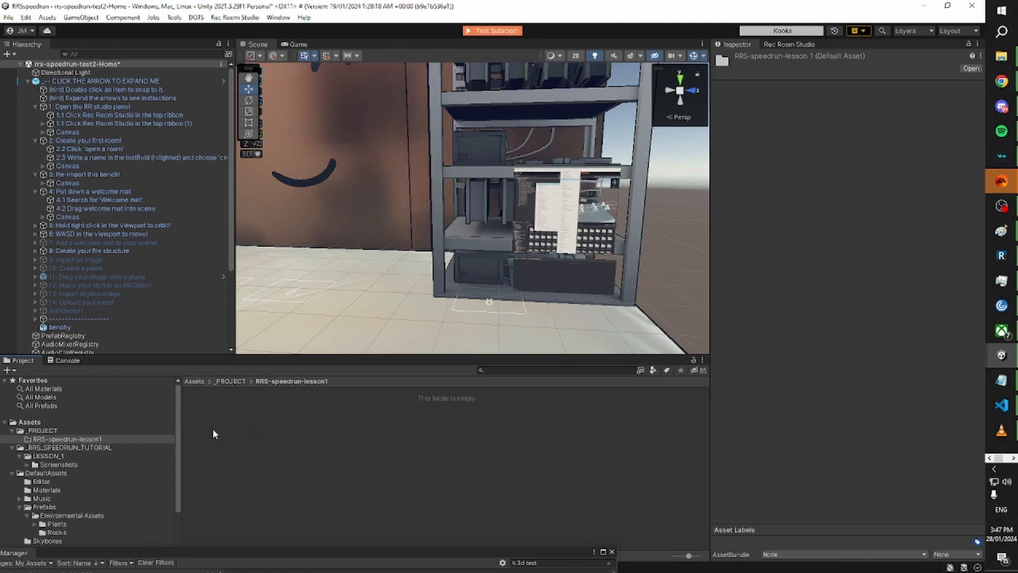
# Show the list of rooms that can be opened in Rec Room Studio and close it without choosing one.
pyautogui.click(779, 47)
pyautogui.click(932, 147)
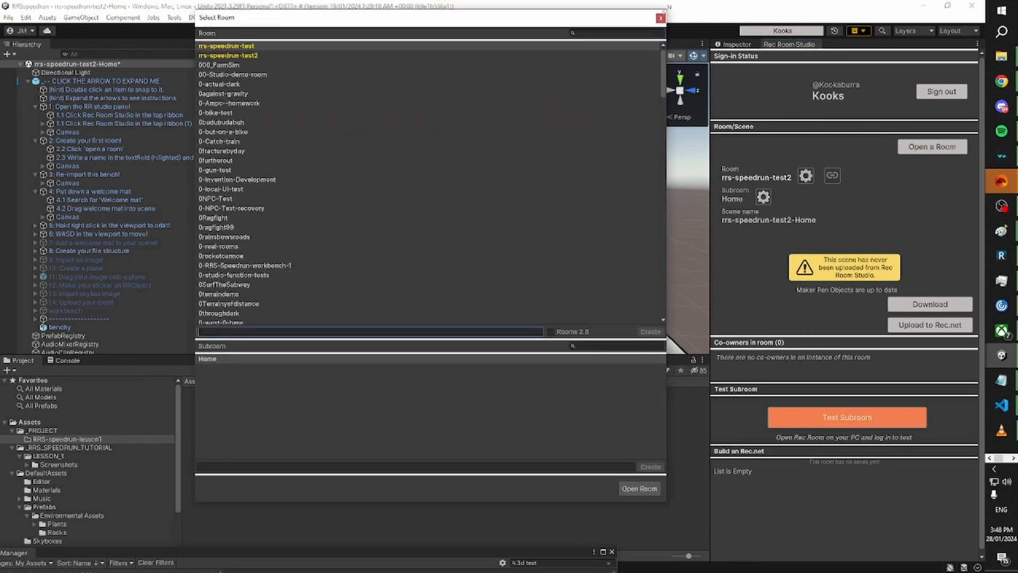
pyautogui.click(660, 18)
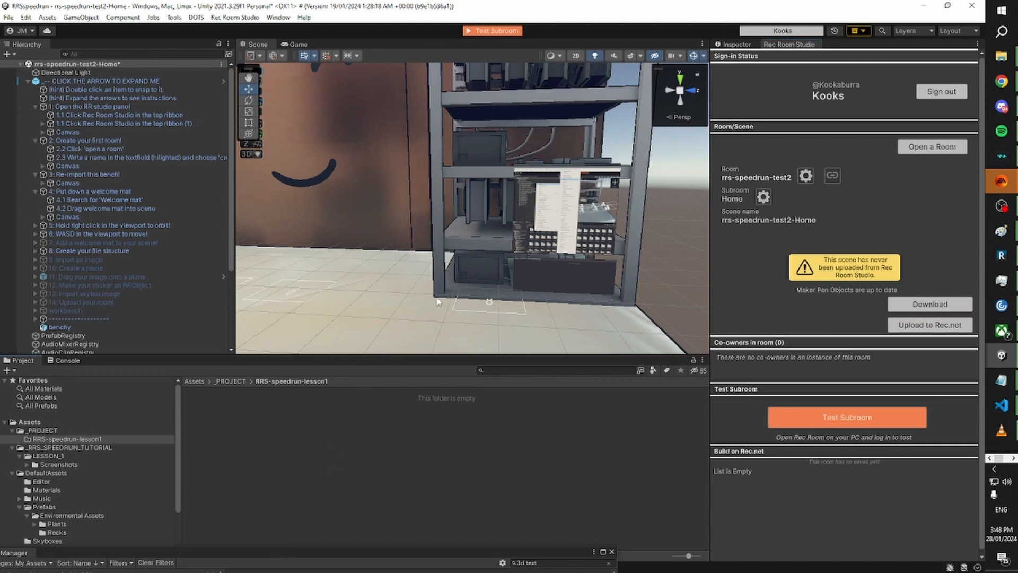
# Look around the workbench scene at the file structure instruction image and the other instruction images on the desk.
pyautogui.moveTo(438, 301)
pyautogui.mouseDown(button='right')
pyautogui.moveTo(419, 252)
pyautogui.moveTo(454, 277)
pyautogui.moveTo(445, 295)
pyautogui.moveTo(433, 288)
pyautogui.mouseUp(button='right')
pyautogui.press('w')
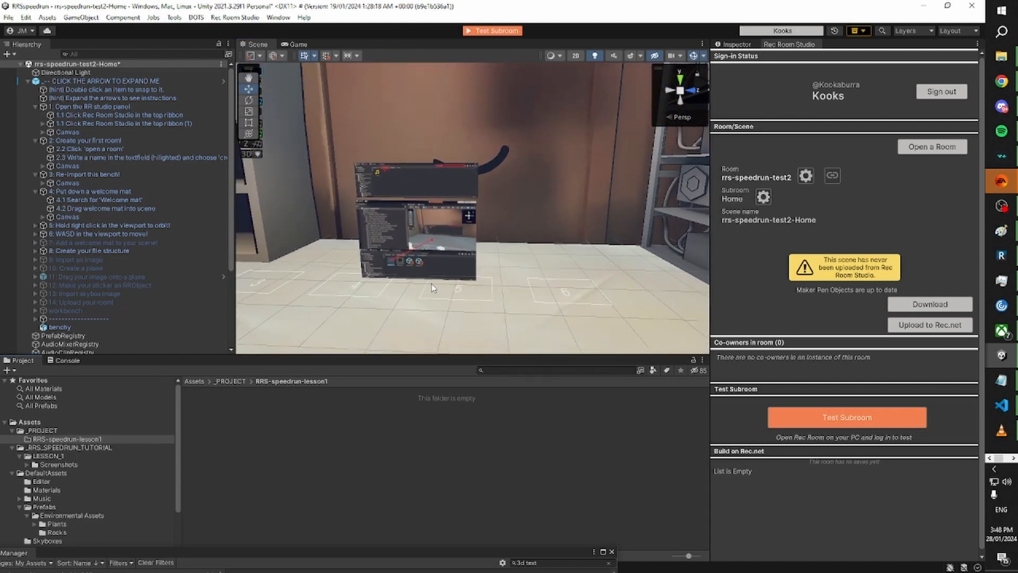
pyautogui.moveTo(464, 251)
pyautogui.mouseDown(button='right')
pyautogui.moveTo(485, 235)
pyautogui.moveTo(484, 249)
pyautogui.mouseUp(button='right')
pyautogui.press('d')
pyautogui.press('w')
pyautogui.press('d')
pyautogui.click(274, 472)
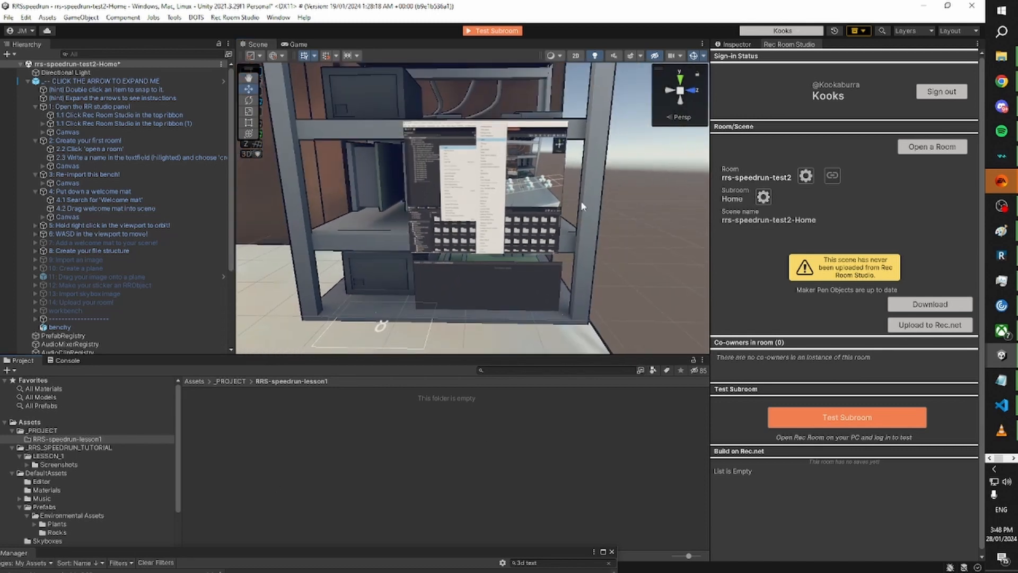
pyautogui.press('s')
pyautogui.moveTo(581, 200); pyautogui.dragTo(467, 179, button='right')
pyautogui.press('w')
pyautogui.press('s')
pyautogui.press('s')
pyautogui.press('w')
pyautogui.press('s')
pyautogui.press('w')
# Activate the '9: Import an image' instruction object, view its images up close and clear the selection.
pyautogui.click(78, 260)
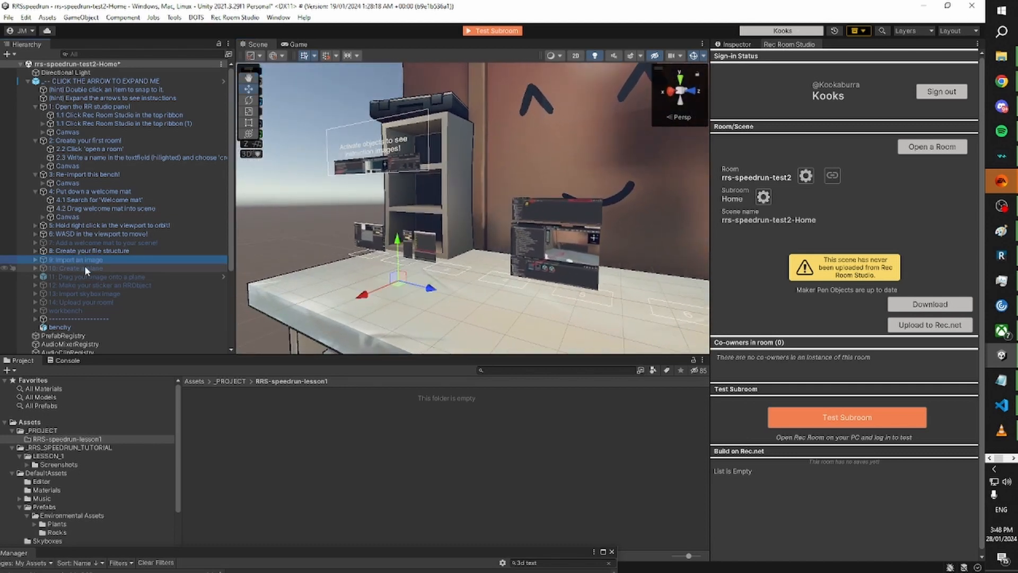
pyautogui.click(727, 46)
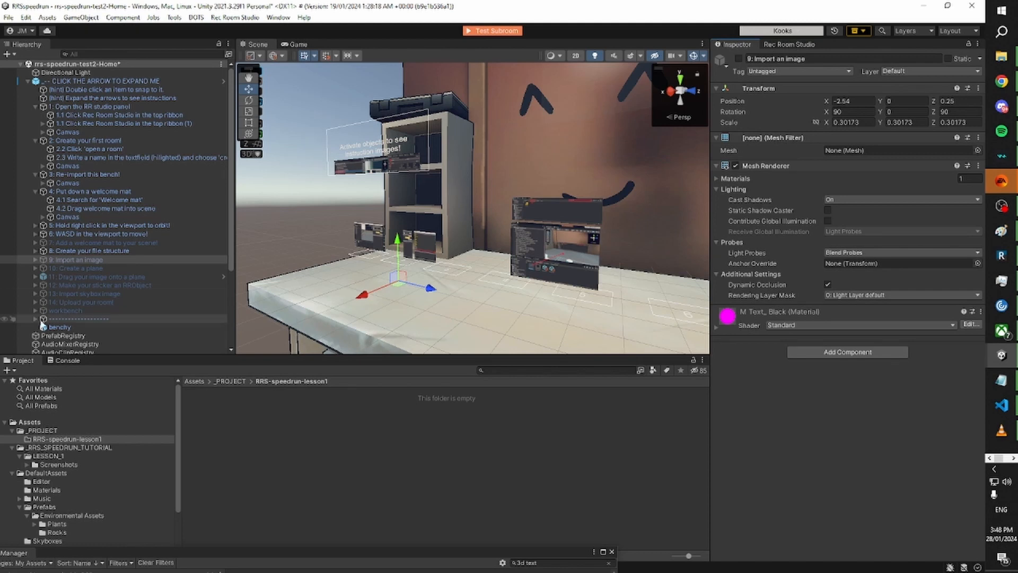
pyautogui.click(96, 259)
pyautogui.click(739, 59)
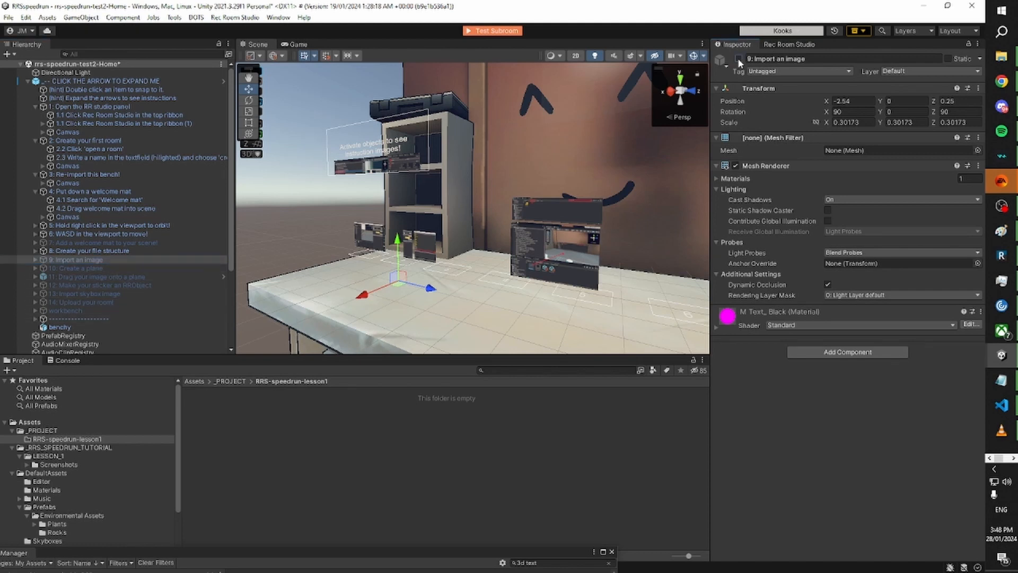
pyautogui.press('w')
pyautogui.moveTo(456, 225); pyautogui.dragTo(489, 207, button='right')
pyautogui.click(517, 225)
pyautogui.click(507, 447)
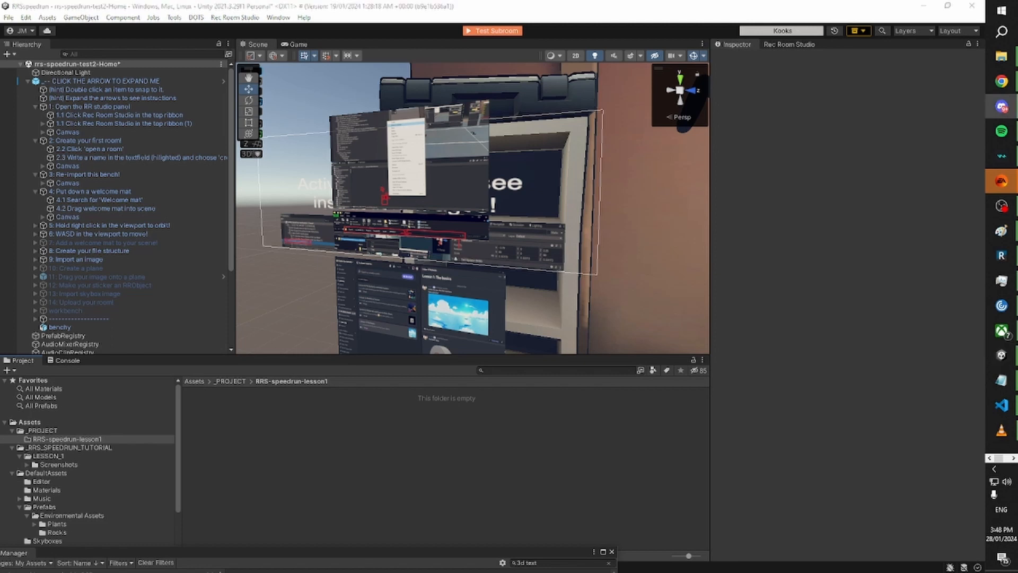
# Switch to Discord, open the 'Lesson 1: The basics' post and open its duct-tape image in the browser.
pyautogui.click(1001, 107)
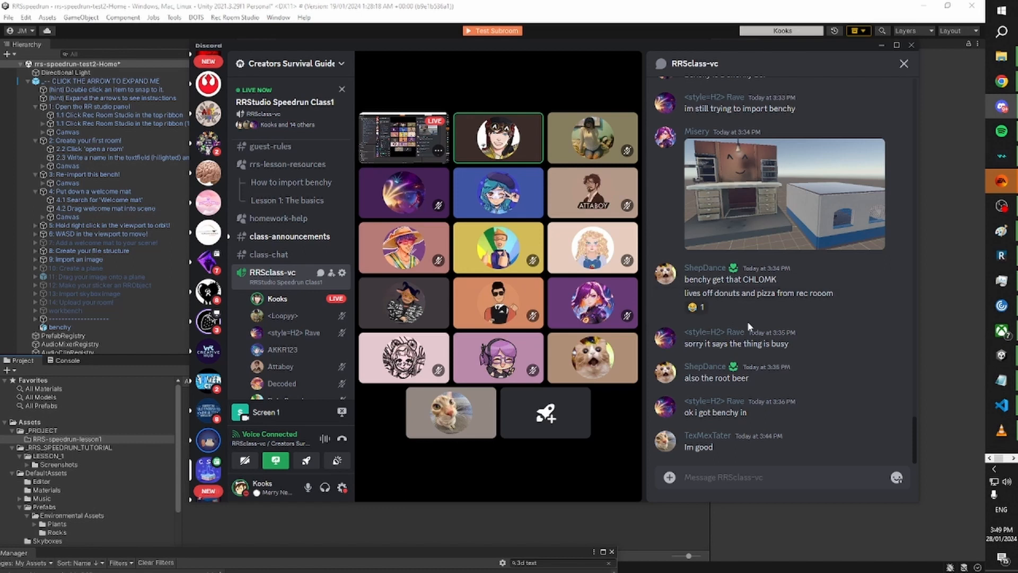
pyautogui.click(297, 201)
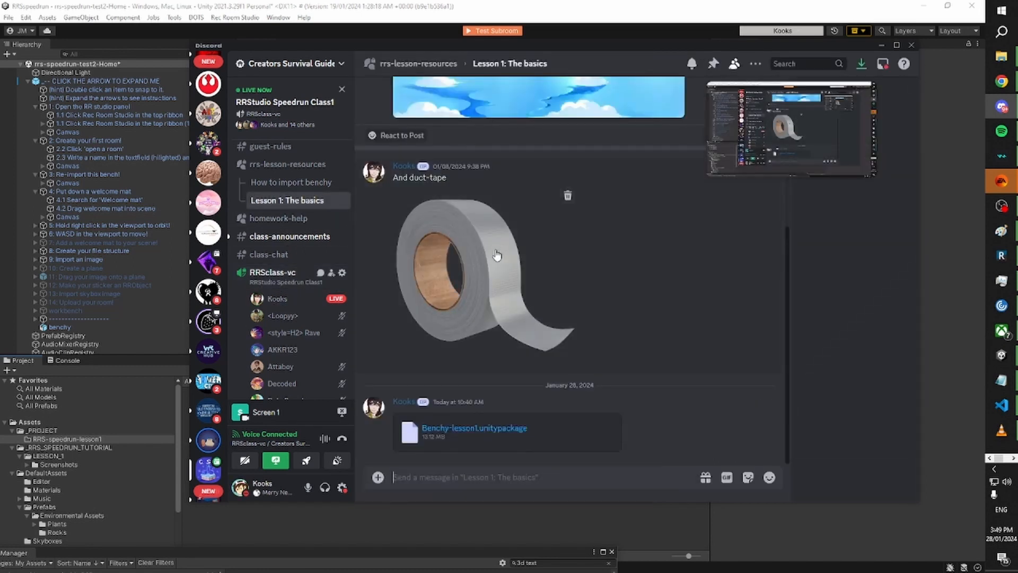
pyautogui.scroll(1, 518, 286)
pyautogui.scroll(-1, 517, 284)
pyautogui.click(501, 248)
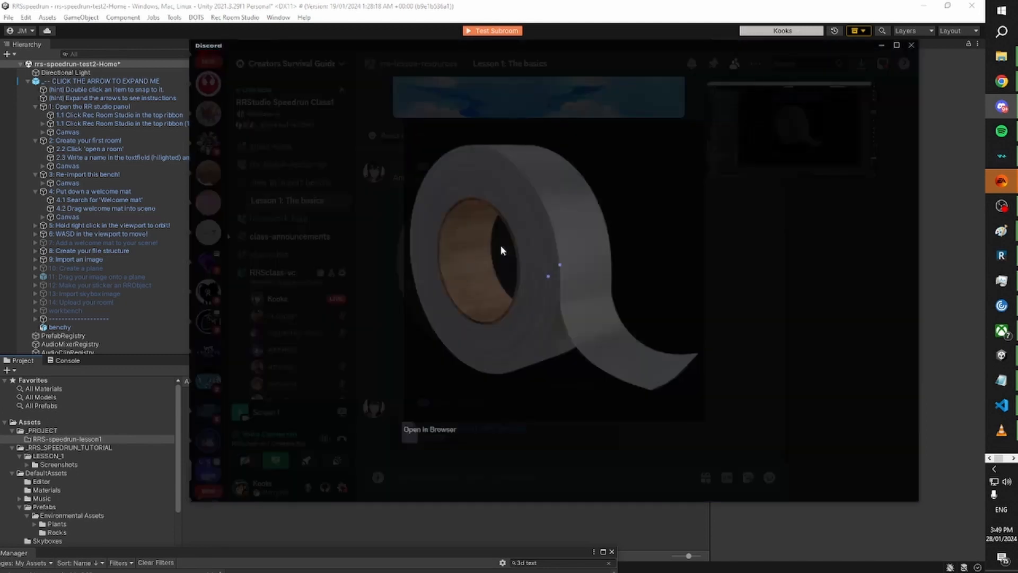
pyautogui.click(426, 430)
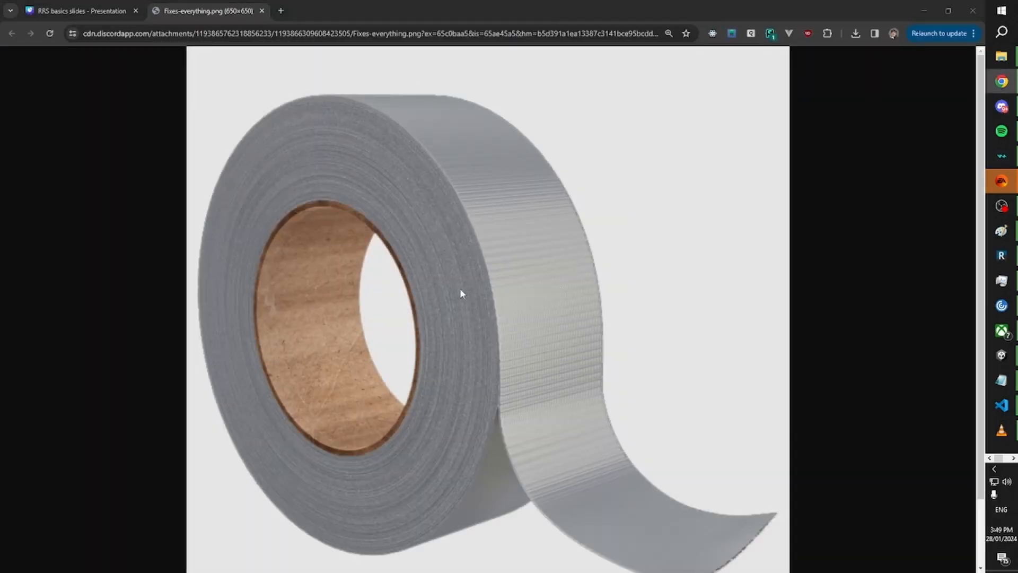
# Return to Unity and examine the image import instructions in front of the shelf, down to the duct-tape example.
pyautogui.hotkey('alt', 'Tab')
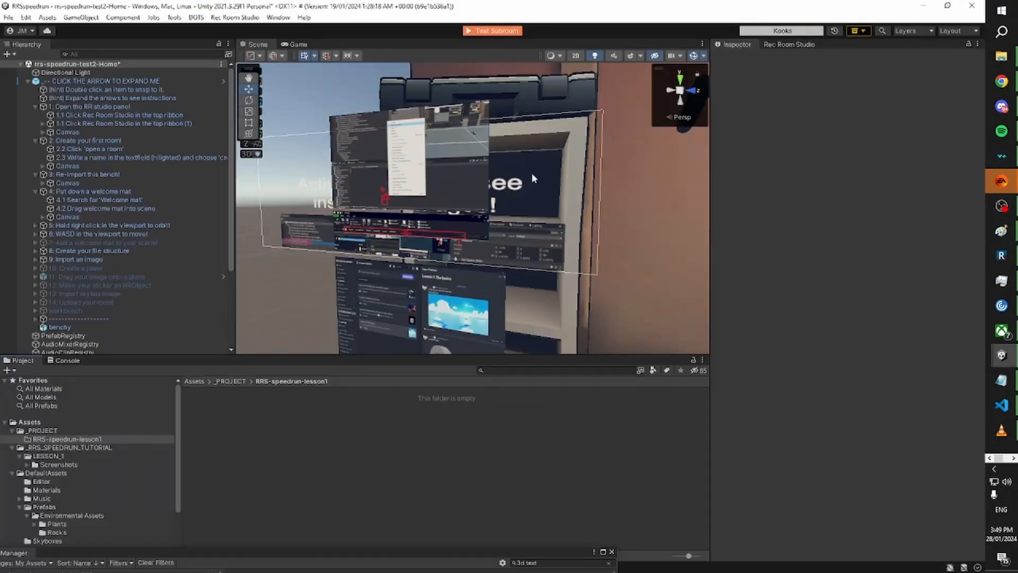
pyautogui.moveTo(536, 222); pyautogui.dragTo(538, 201, button='right')
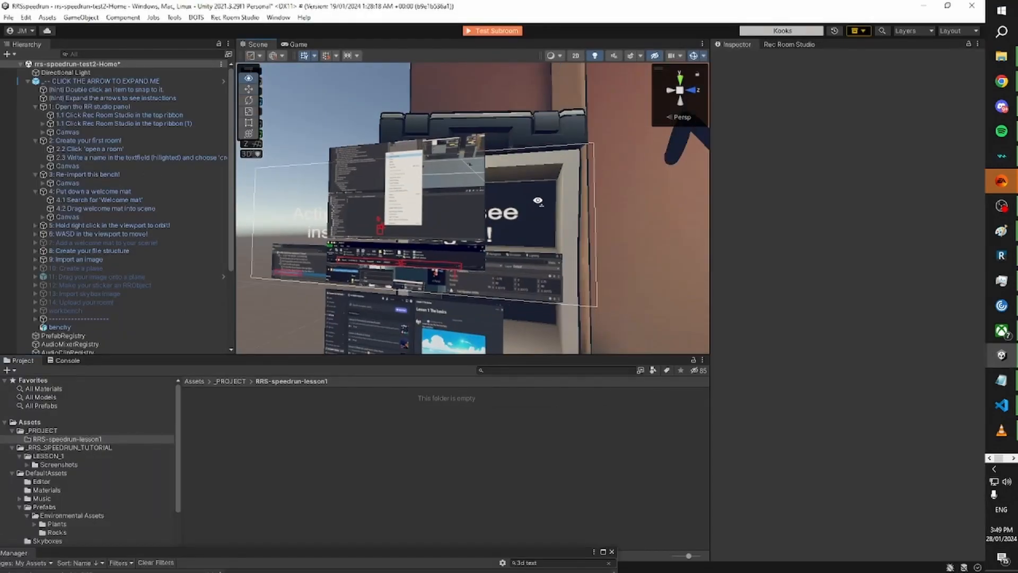
pyautogui.moveTo(625, 234); pyautogui.dragTo(582, 226, button='right')
pyautogui.press('w')
pyautogui.press('s')
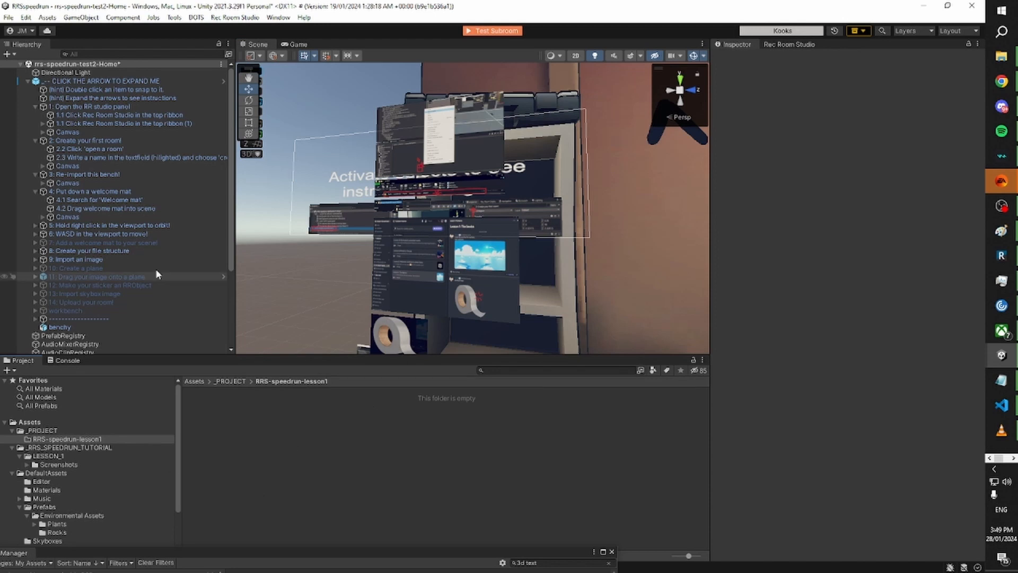
# Switch back to Discord and move its window away so that it does not cover the Unity editor.
pyautogui.hotkey('alt', 'Tab')
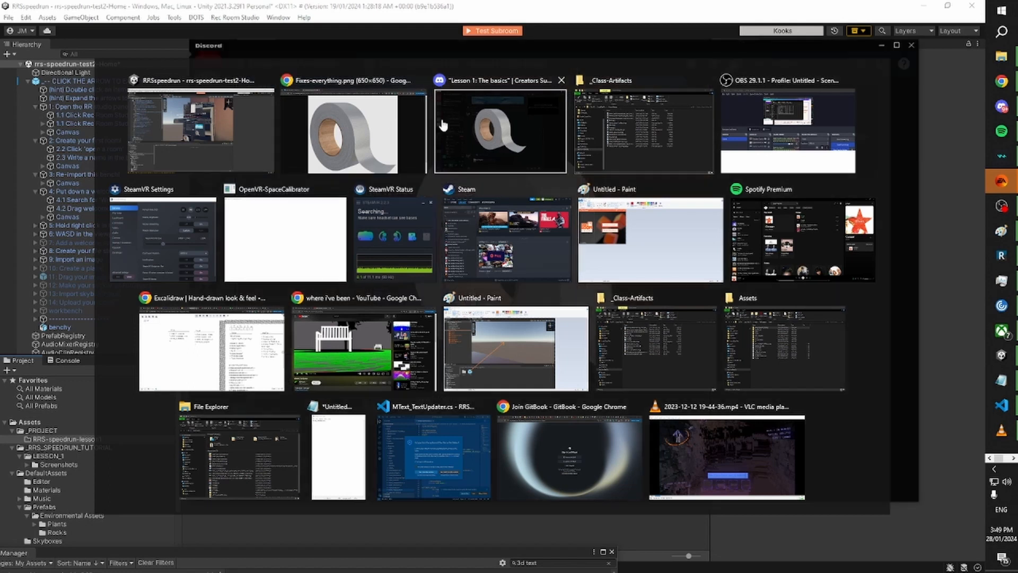
pyautogui.click(445, 127)
pyautogui.moveTo(536, 45); pyautogui.dragTo(0, 44)
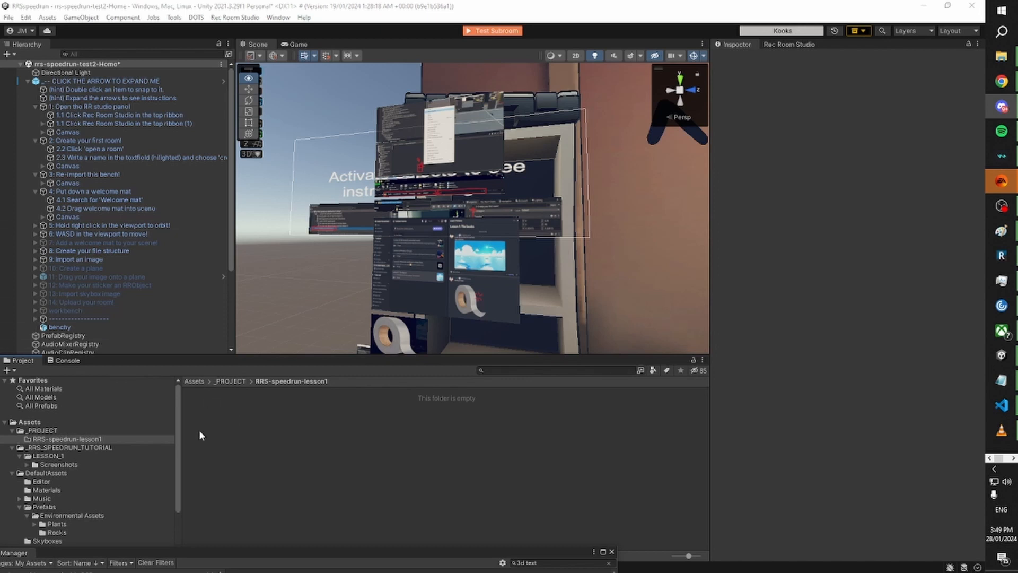
# Show the RRS-speedrun-lesson1 folder in File Explorer and reposition the Explorer window over the editor.
pyautogui.click(225, 443)
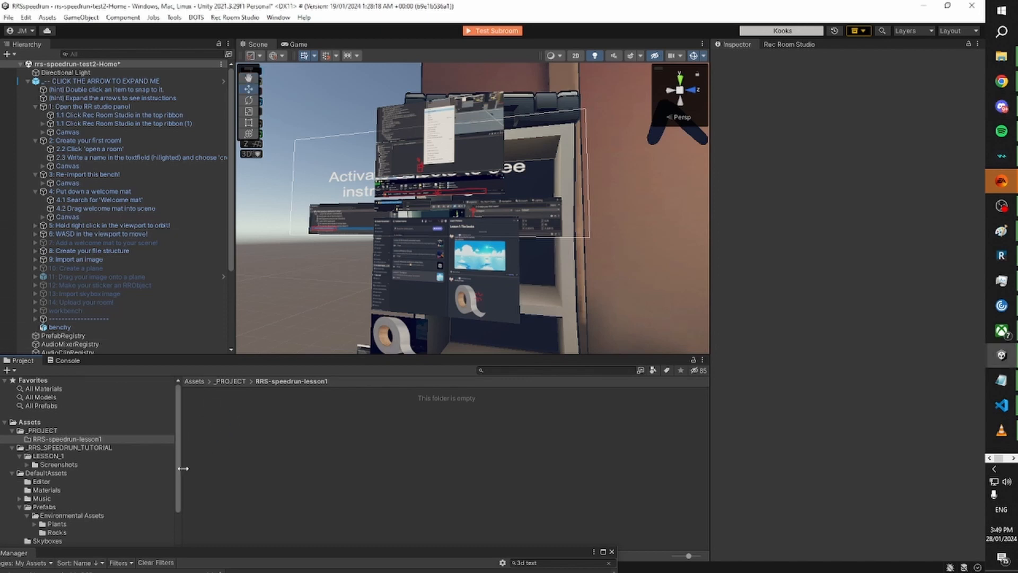
pyautogui.rightClick(227, 430)
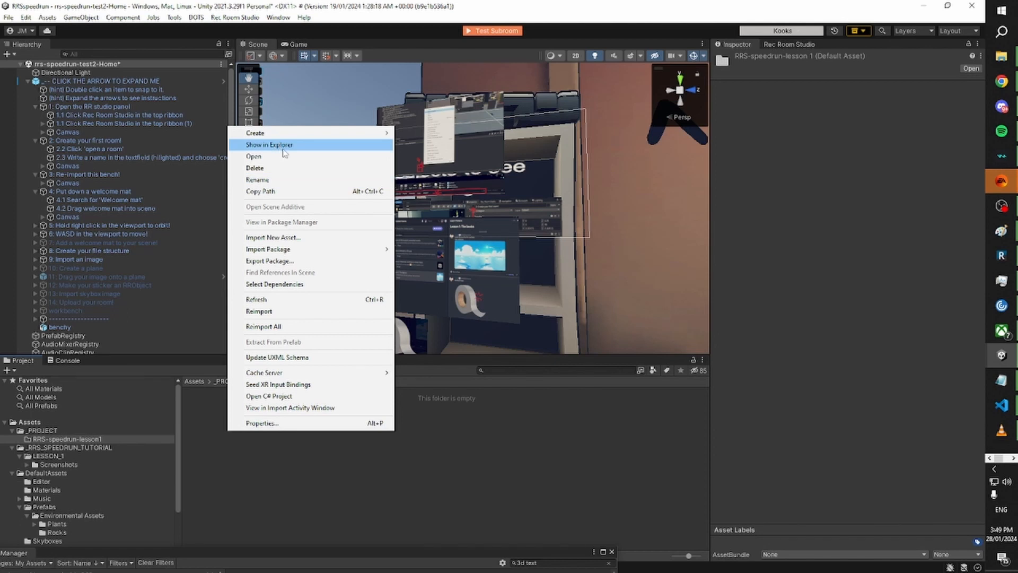
pyautogui.rightClick(242, 470)
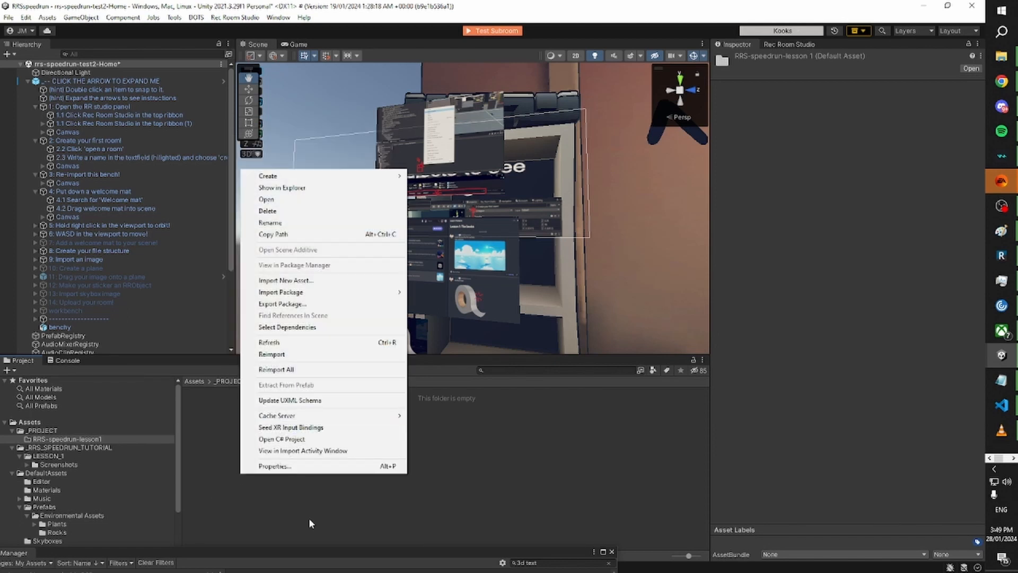
pyautogui.click(288, 189)
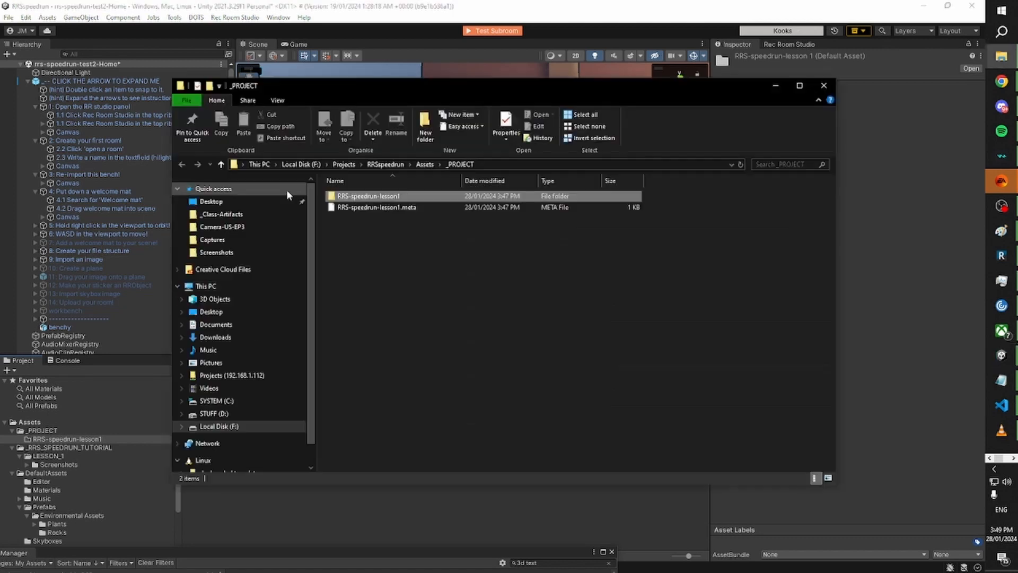
pyautogui.moveTo(339, 92); pyautogui.dragTo(394, 103)
pyautogui.click(527, 320)
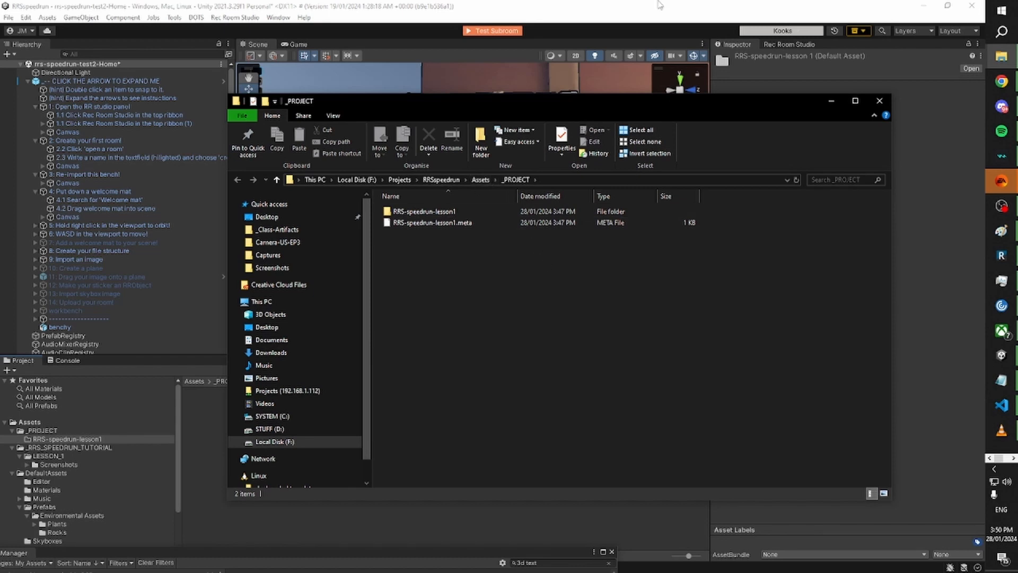
pyautogui.moveTo(439, 116); pyautogui.dragTo(392, 98)
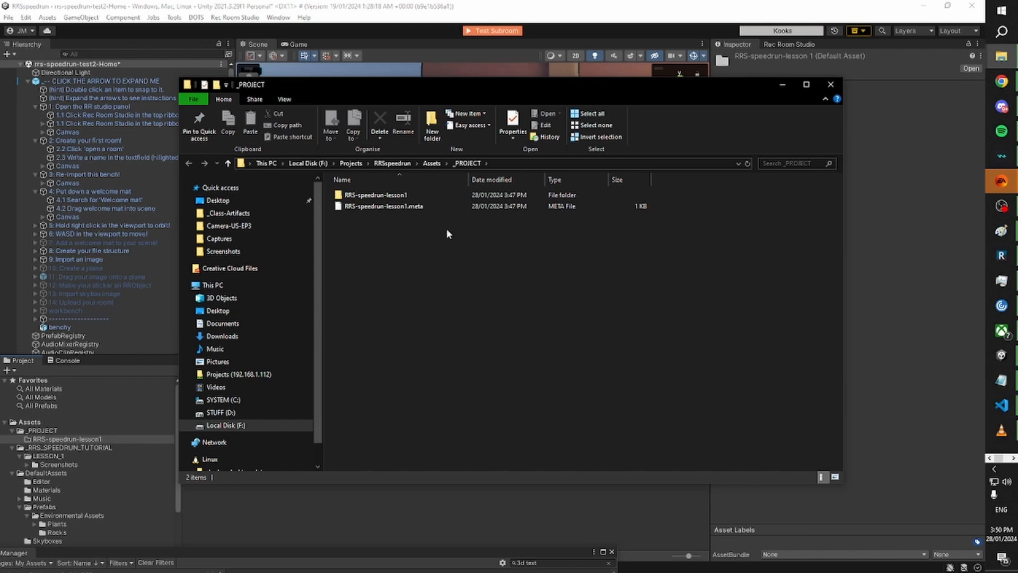
# Open the RRS-speedrun-lesson1 folder in File Explorer and copy its full path.
pyautogui.doubleClick(433, 198)
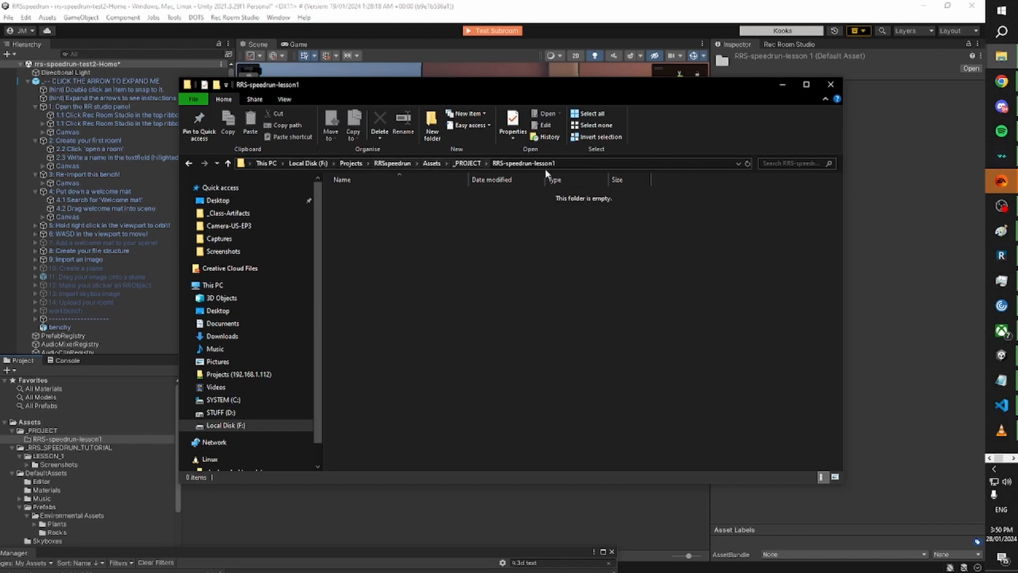
pyautogui.click(629, 164)
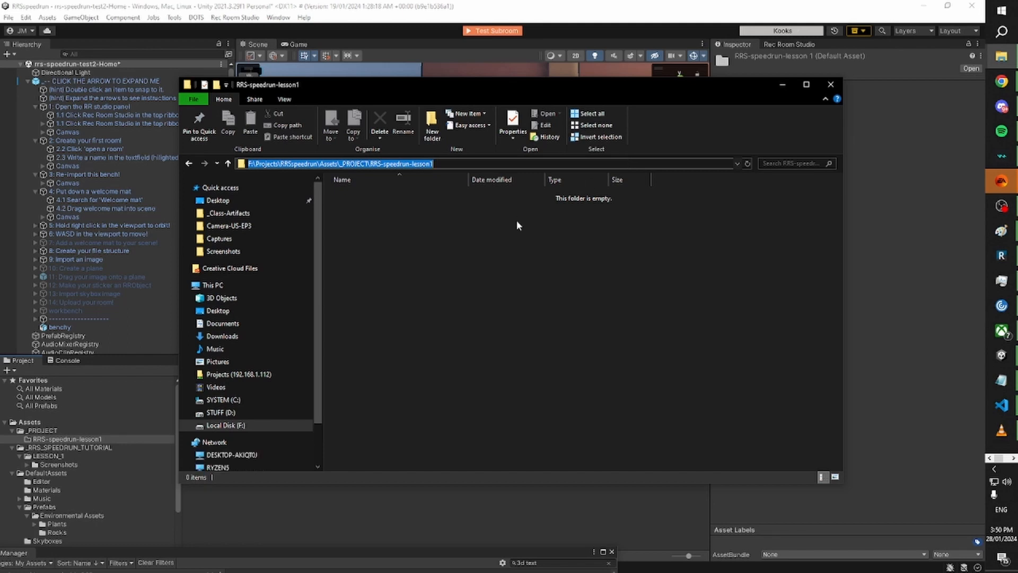
pyautogui.rightClick(412, 163)
pyautogui.click(462, 196)
# Switch to Chrome and save the duct-tape image as Fixes-everything.png in F:\Projects\RRSpeedrun\Assets\_PROJECT\RRS-speedrun-lesson1.
pyautogui.hotkey('alt', 'Tab')
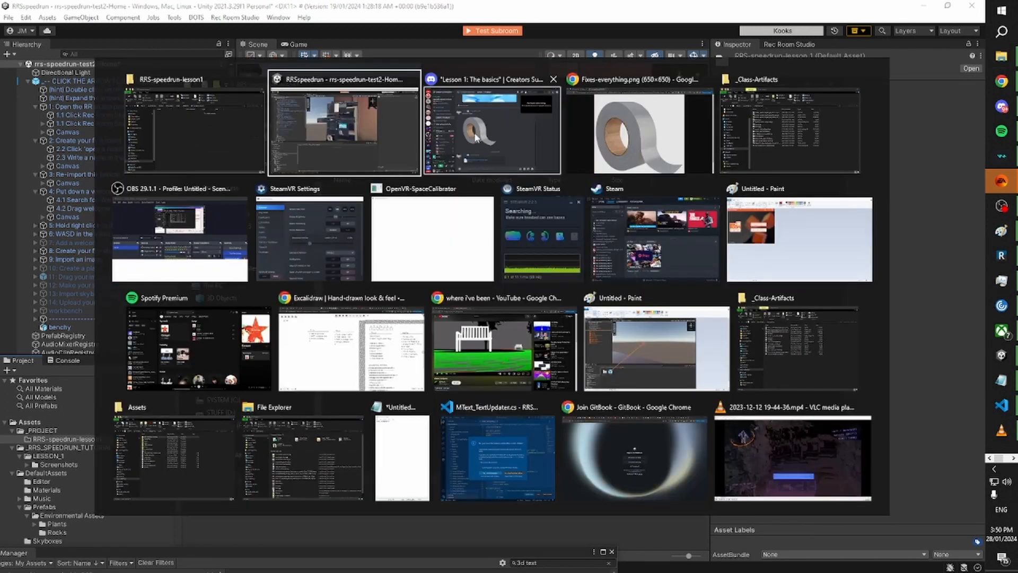
pyautogui.click(639, 134)
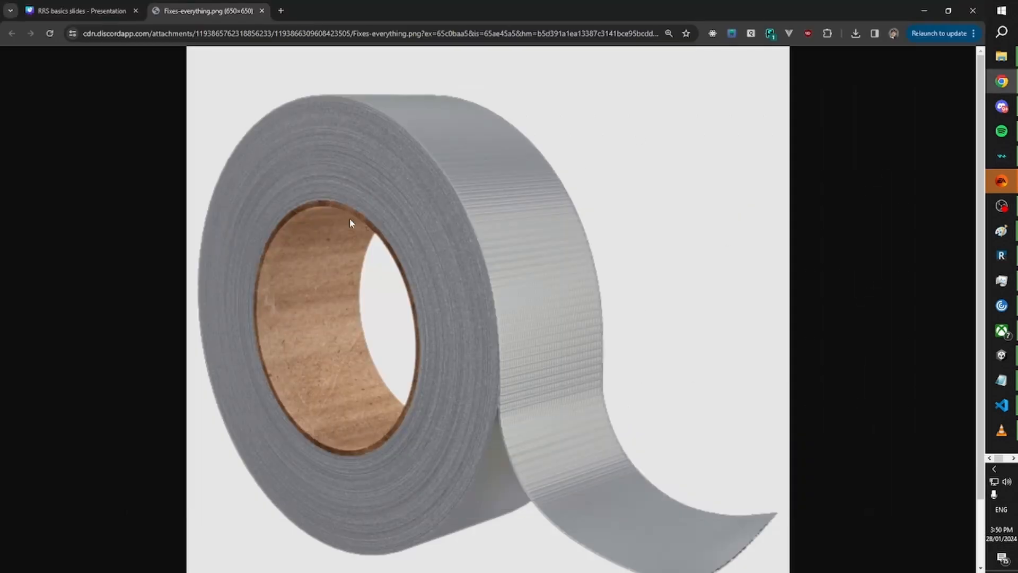
pyautogui.rightClick(444, 215)
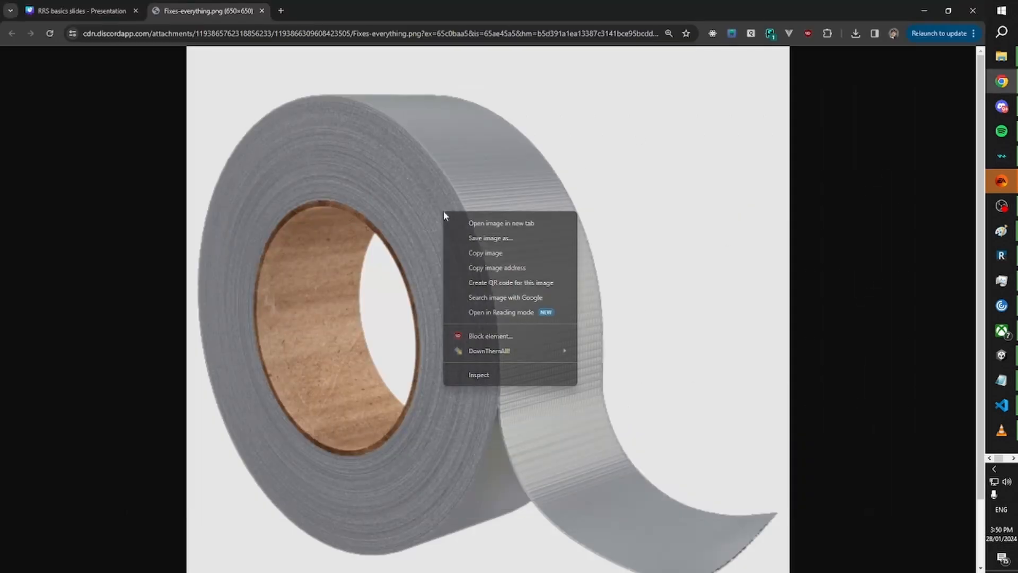
pyautogui.click(499, 239)
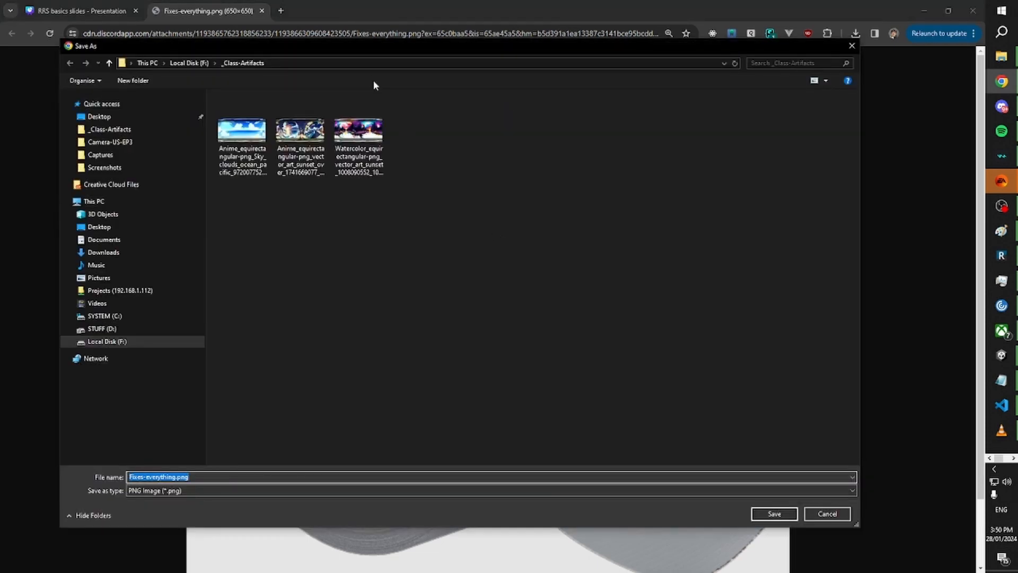
pyautogui.click(376, 64)
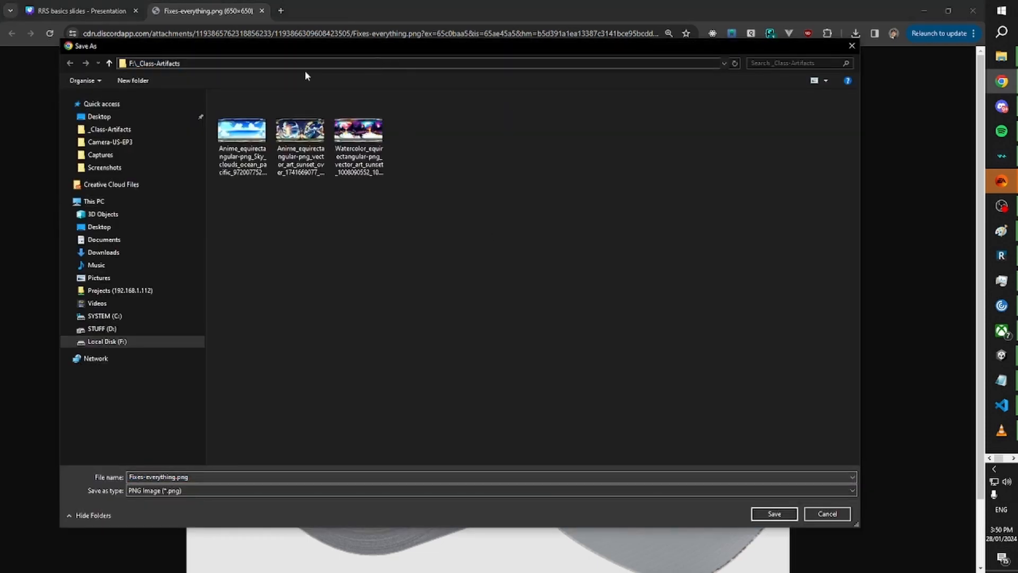
pyautogui.moveTo(245, 62); pyautogui.dragTo(68, 47)
pyautogui.hotkey('ctrl', 'v')
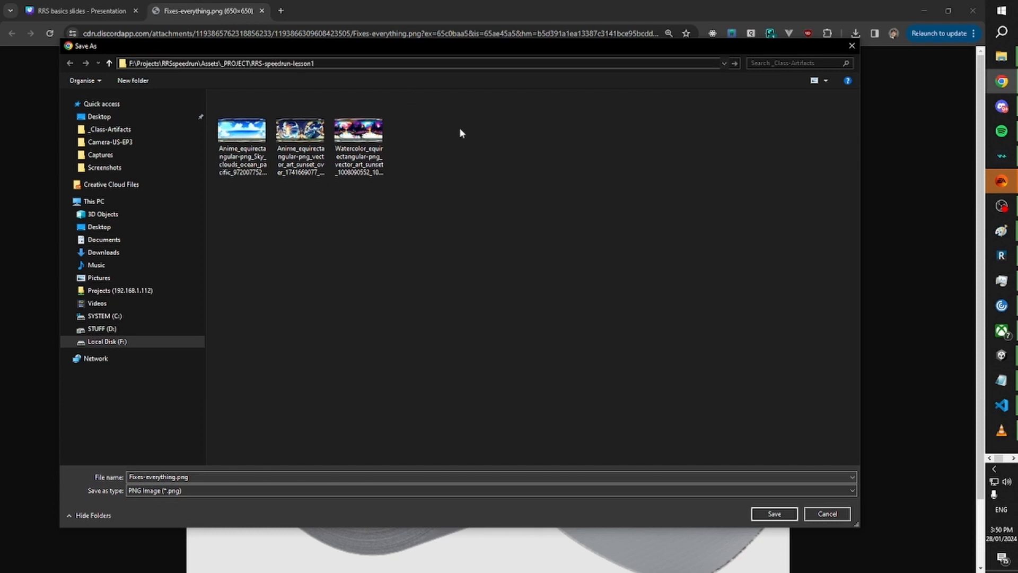
pyautogui.press('Return')
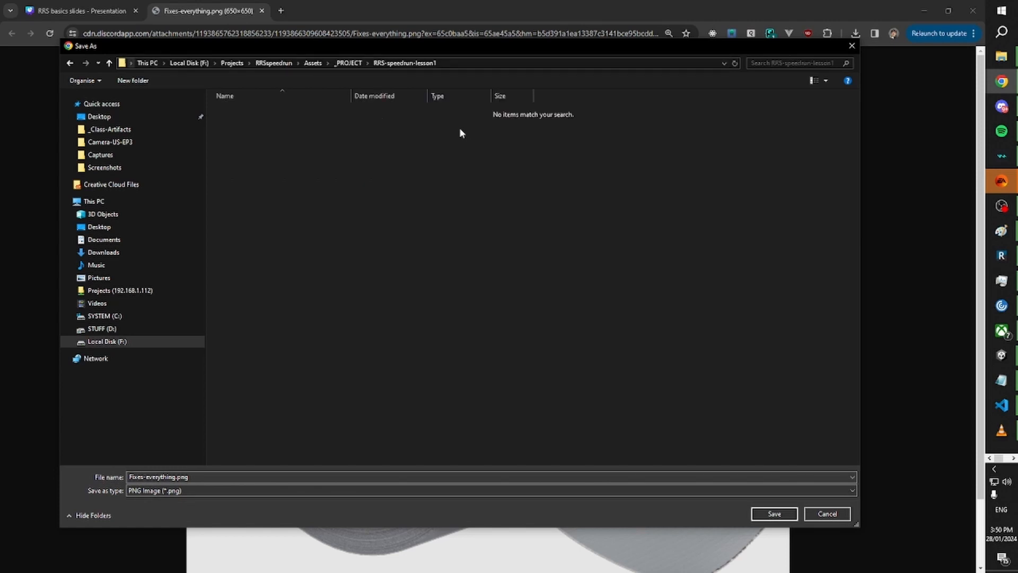
pyautogui.moveTo(478, 51); pyautogui.dragTo(512, 37)
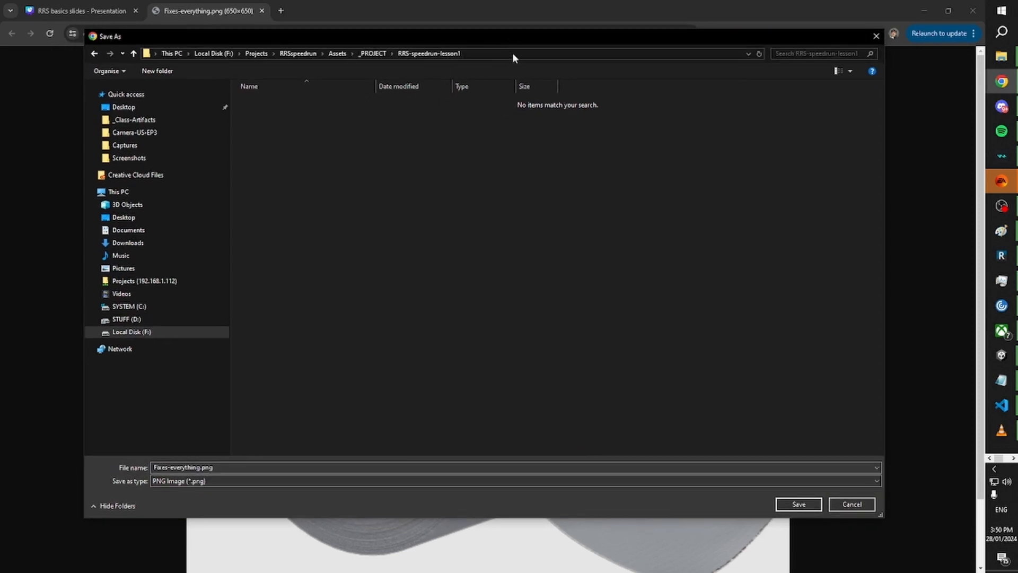
pyautogui.click(804, 504)
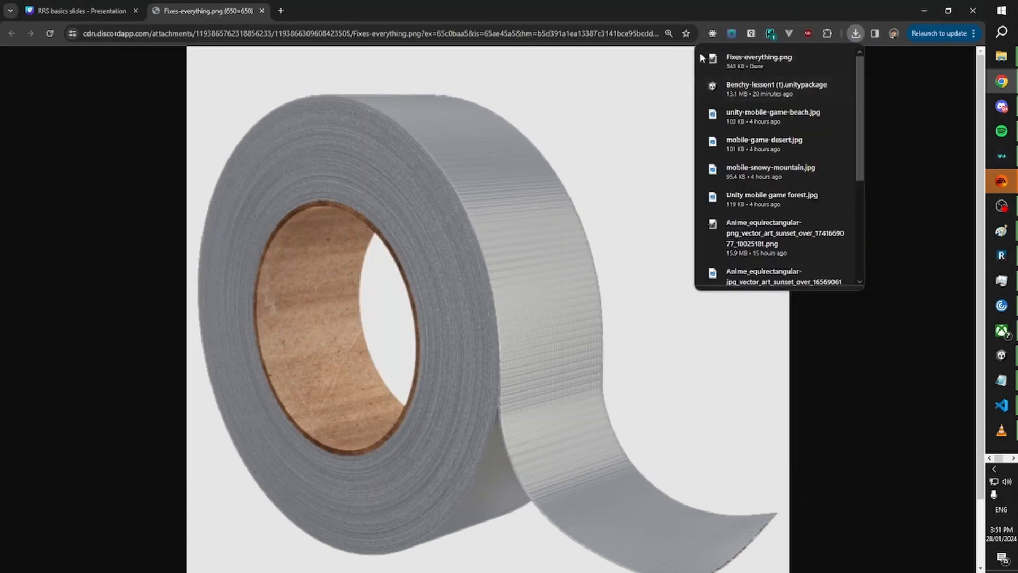
# Return to Unity and select the Fixes-everything texture in the RRS-speedrun-lesson1 folder to show its import settings.
pyautogui.hotkey('alt', 'Tab')
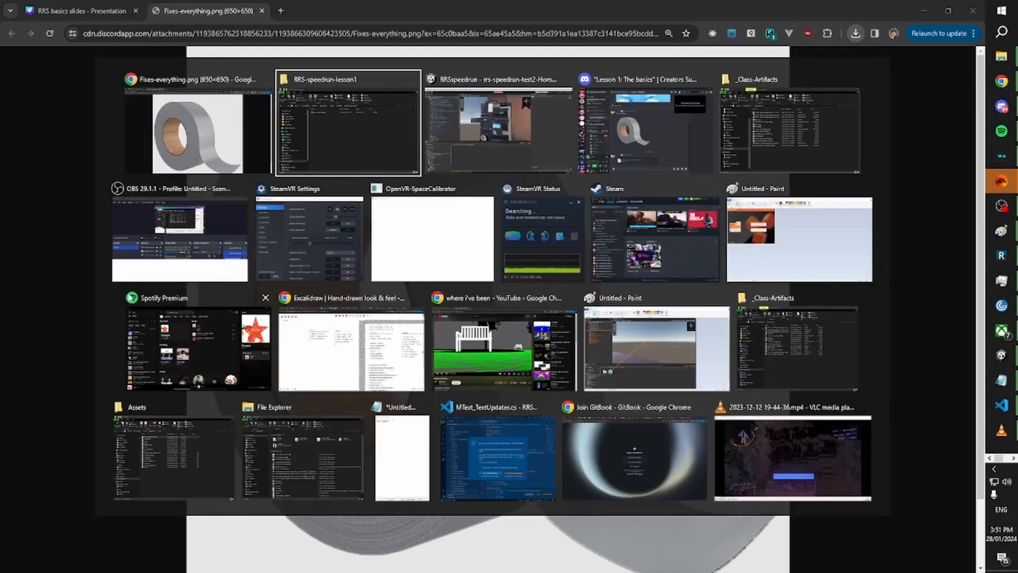
pyautogui.click(490, 132)
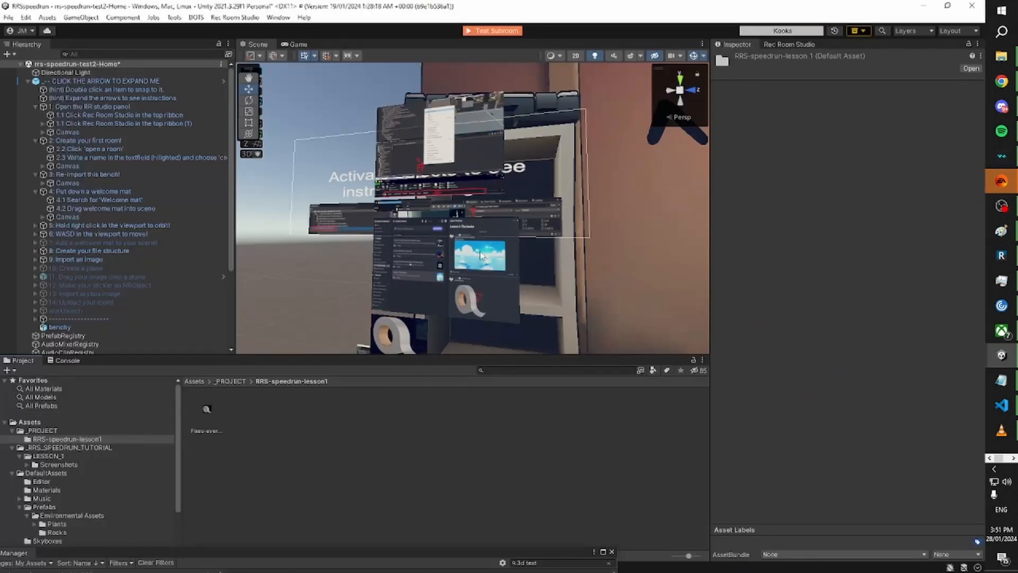
pyautogui.click(206, 411)
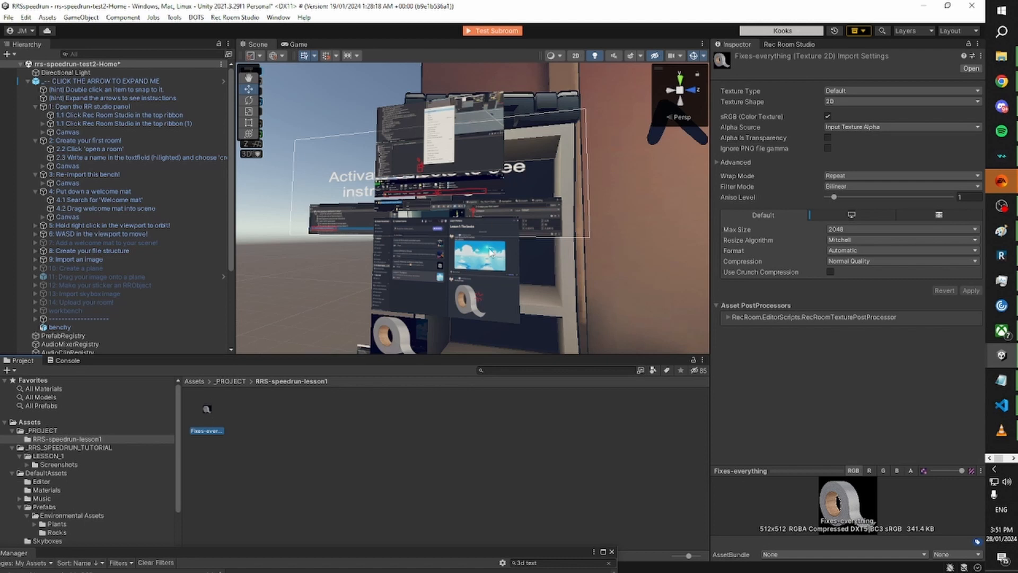
# Try to place the Fixes-everything texture directly onto the bench surface in the scene.
pyautogui.moveTo(489, 250)
pyautogui.mouseDown(button='right')
pyautogui.moveTo(482, 242)
pyautogui.moveTo(484, 278)
pyautogui.moveTo(483, 230)
pyautogui.moveTo(458, 261)
pyautogui.moveTo(412, 399)
pyautogui.moveTo(462, 283)
pyautogui.moveTo(457, 333)
pyautogui.moveTo(408, 274)
pyautogui.moveTo(374, 285)
pyautogui.moveTo(438, 288)
pyautogui.moveTo(333, 307)
pyautogui.moveTo(330, 357)
pyautogui.mouseUp(button='right')
pyautogui.press('s')
pyautogui.press('w')
pyautogui.press('a')
pyautogui.press('s')
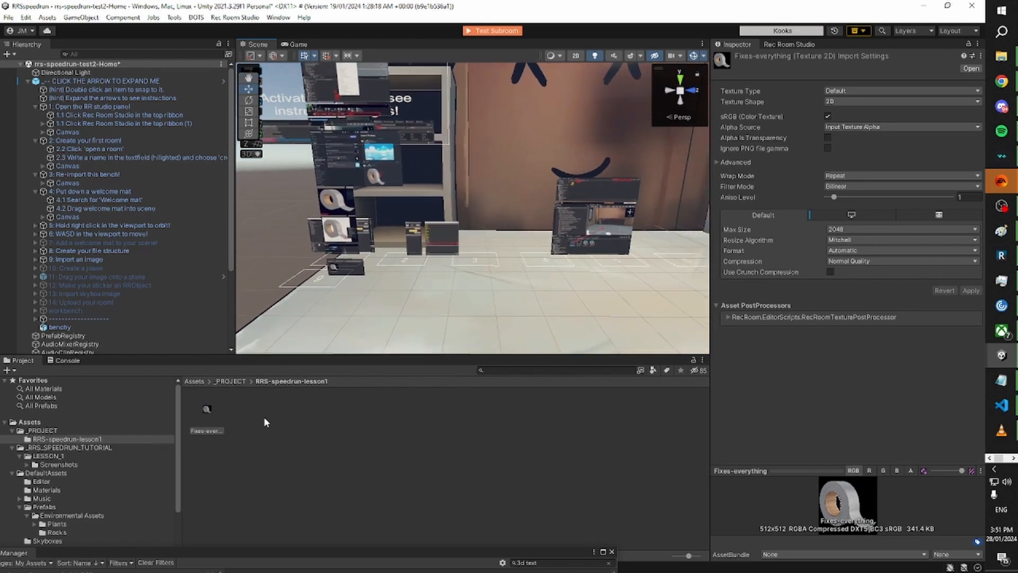
pyautogui.click(233, 419)
pyautogui.moveTo(209, 410); pyautogui.dragTo(478, 332)
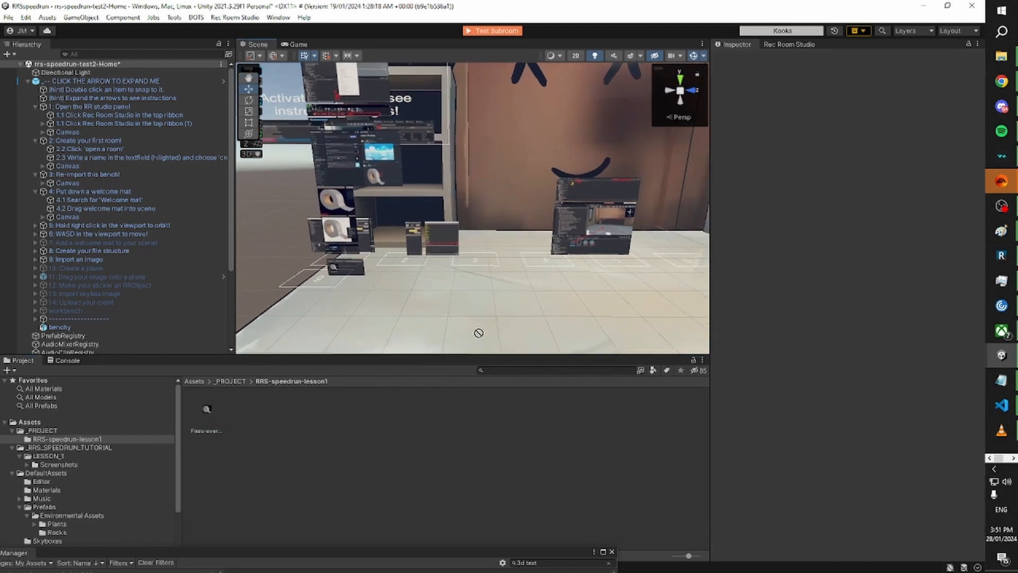
pyautogui.moveTo(511, 174); pyautogui.dragTo(314, 480)
# Activate the '10: Create a plane' instruction object, view its images in front of the shelf and clear the selection.
pyautogui.moveTo(413, 298); pyautogui.dragTo(389, 154, button='right')
pyautogui.click(538, 185)
pyautogui.click(653, 174)
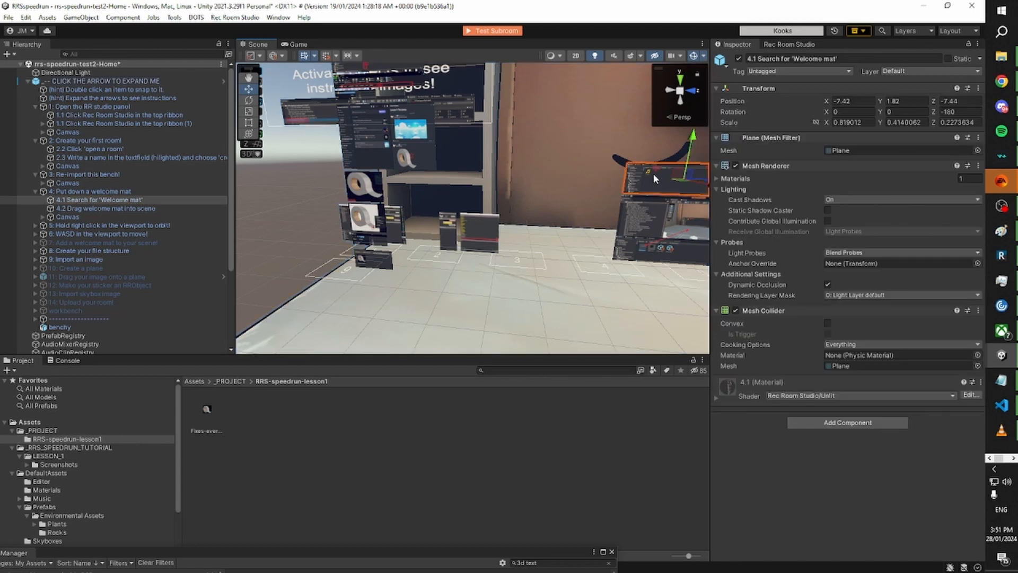
pyautogui.moveTo(472, 214); pyautogui.dragTo(435, 213, button='right')
pyautogui.click(374, 232)
pyautogui.press('w')
pyautogui.moveTo(374, 232); pyautogui.dragTo(401, 230, button='right')
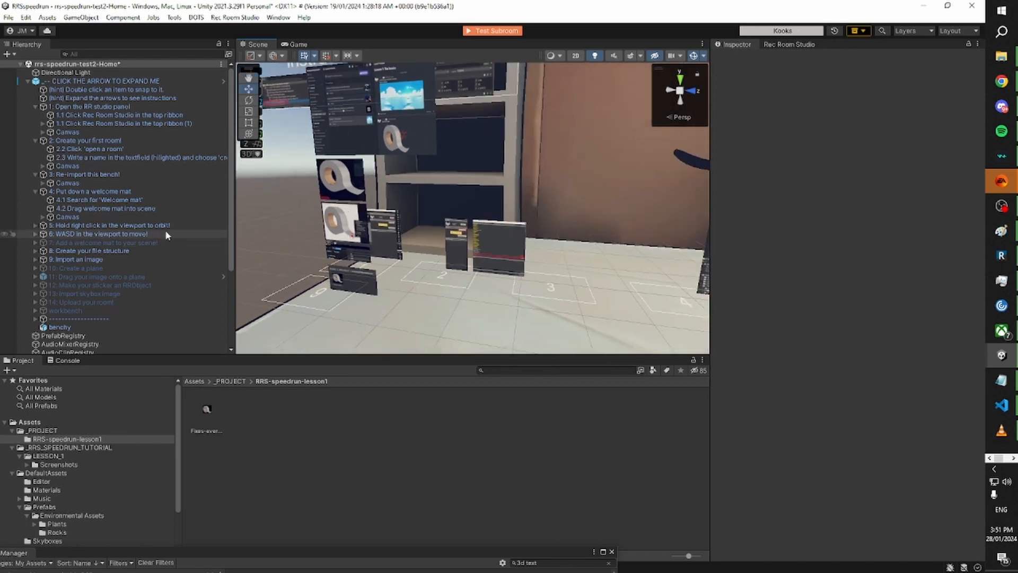
pyautogui.click(119, 268)
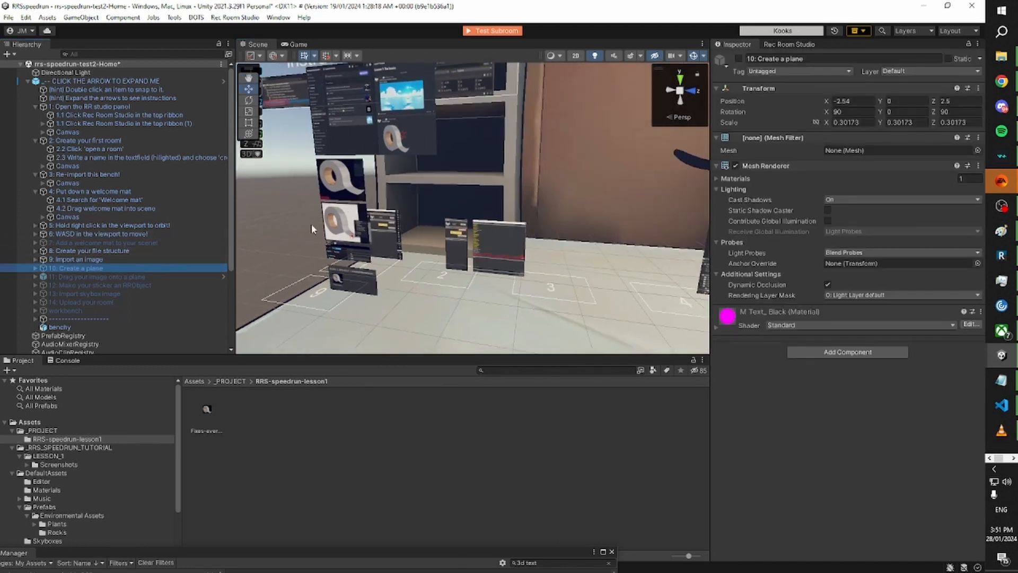
pyautogui.hotkey('alt', 'shift', 'a')
pyautogui.moveTo(419, 223)
pyautogui.mouseDown(button='right')
pyautogui.moveTo(440, 174)
pyautogui.moveTo(446, 187)
pyautogui.moveTo(413, 209)
pyautogui.mouseUp(button='right')
pyautogui.click(275, 239)
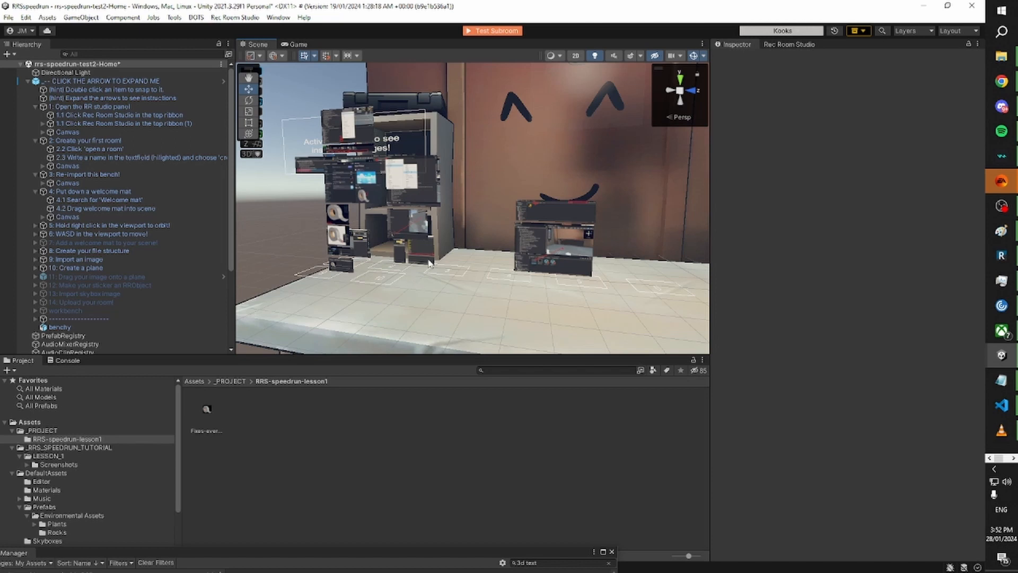
# Widen the Hierarchy slightly and add a 3D plane object to the scene.
pyautogui.moveTo(234, 275); pyautogui.dragTo(258, 272)
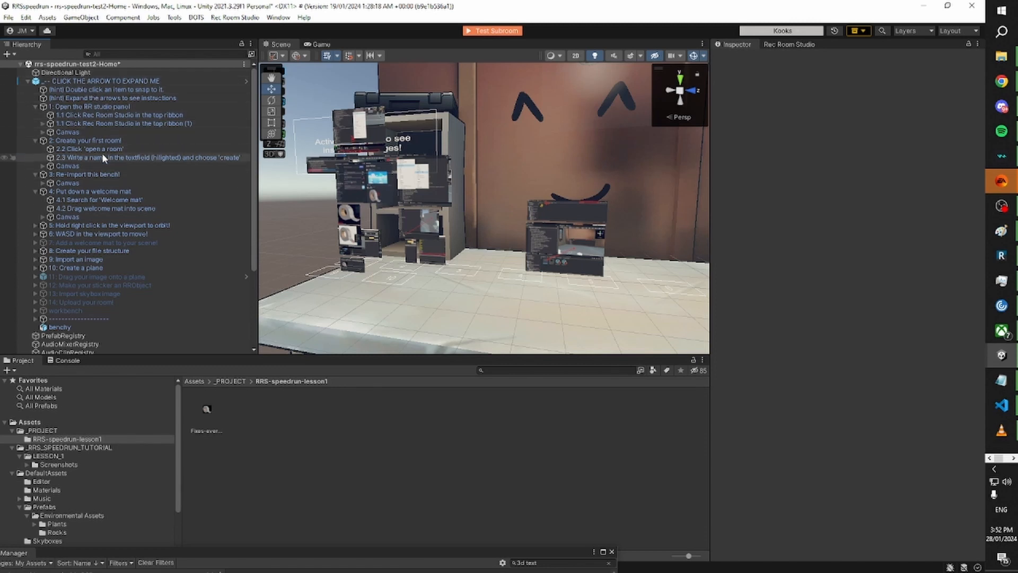
pyautogui.rightClick(92, 235)
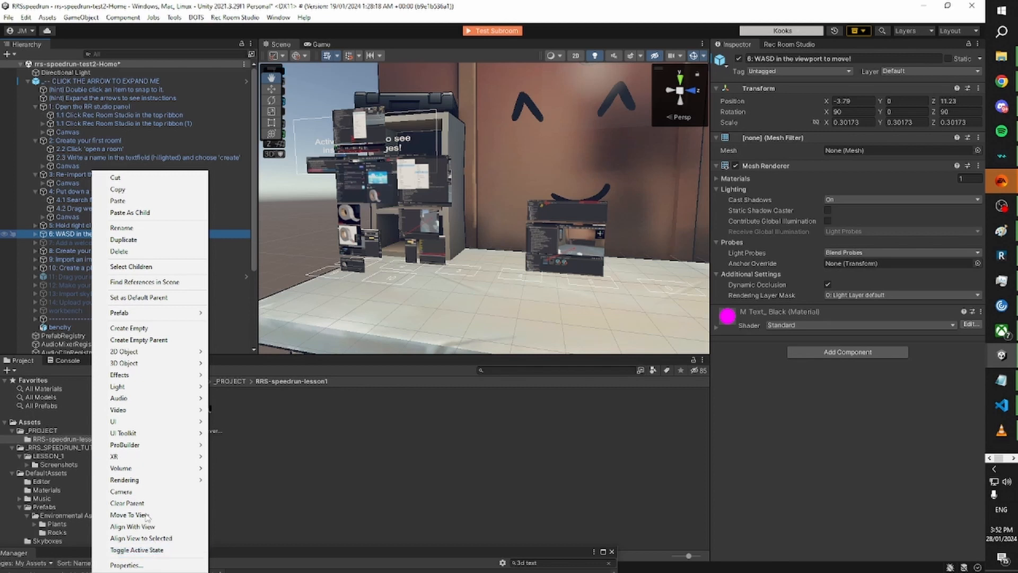
pyautogui.click(14, 177)
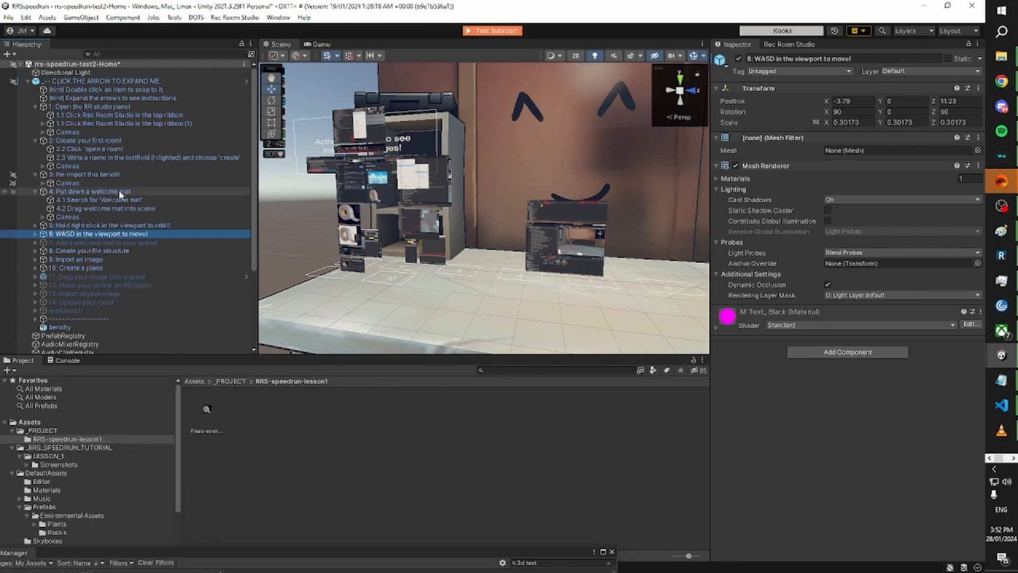
pyautogui.click(14, 55)
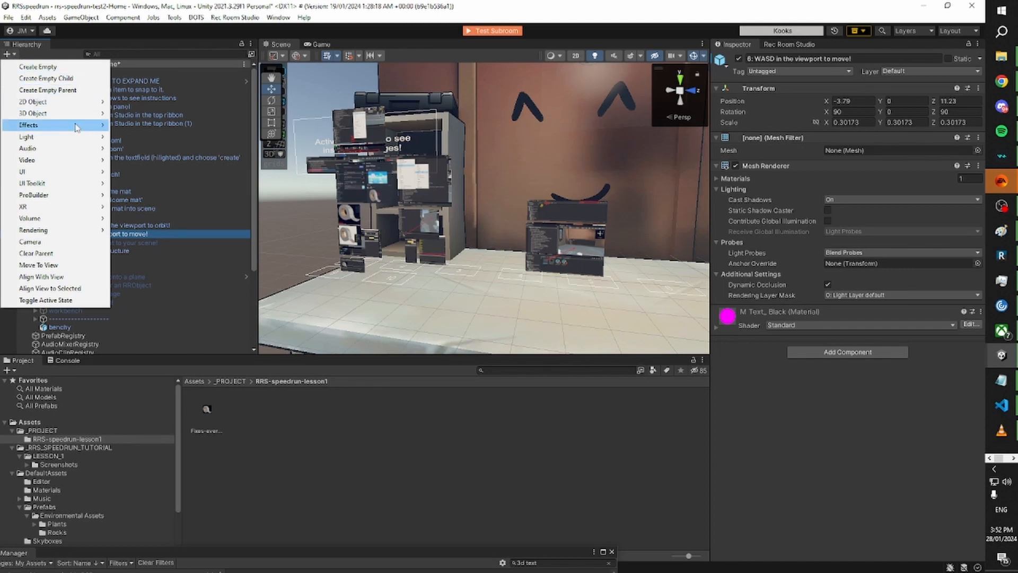
pyautogui.moveTo(79, 120)
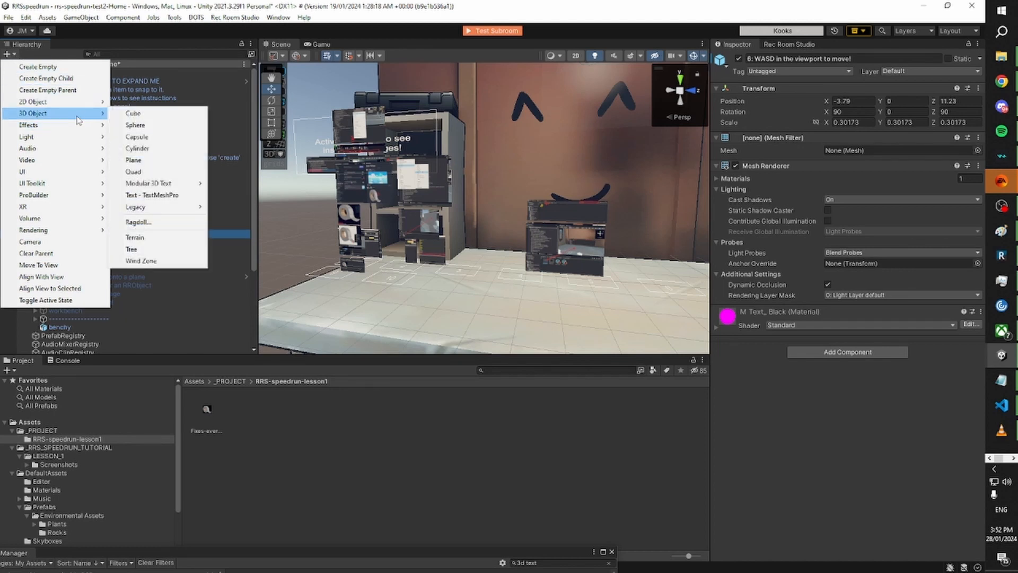
pyautogui.click(173, 166)
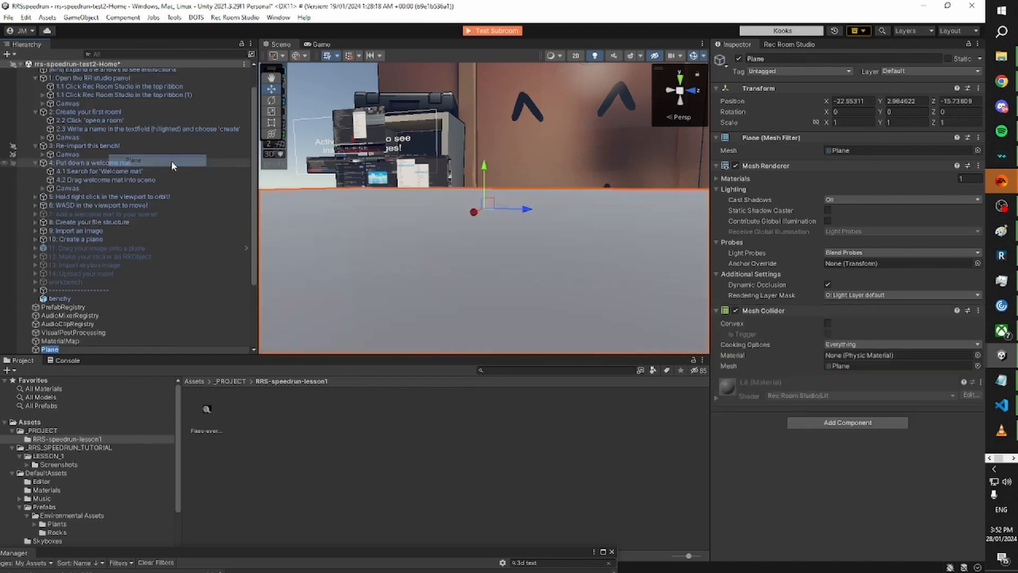
# Move the new plane horizontally to about X -24.38, Z -13.44.
pyautogui.moveTo(552, 232); pyautogui.dragTo(509, 232, button='right')
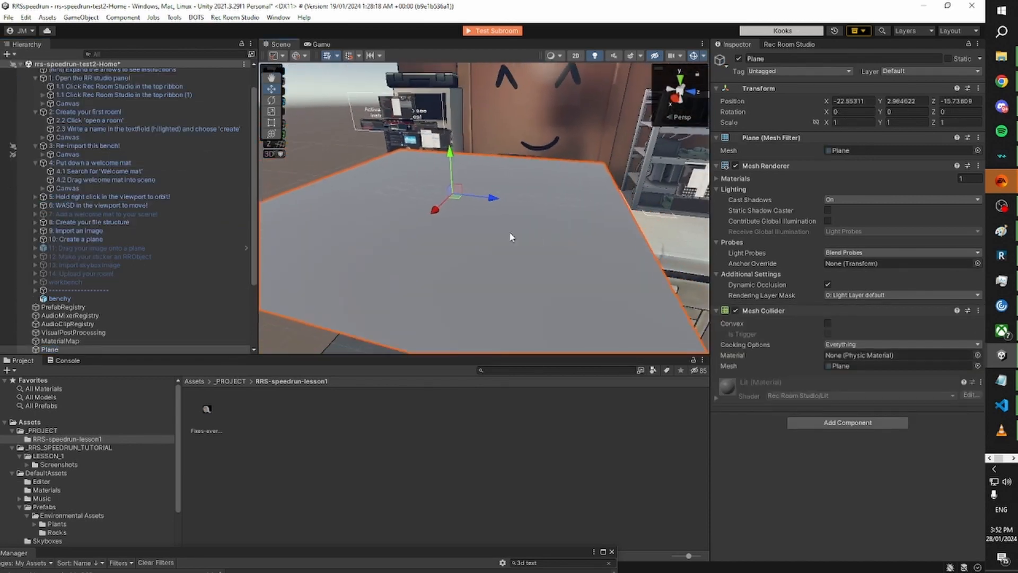
pyautogui.moveTo(456, 200); pyautogui.dragTo(541, 189)
pyautogui.scroll(4, 554, 190)
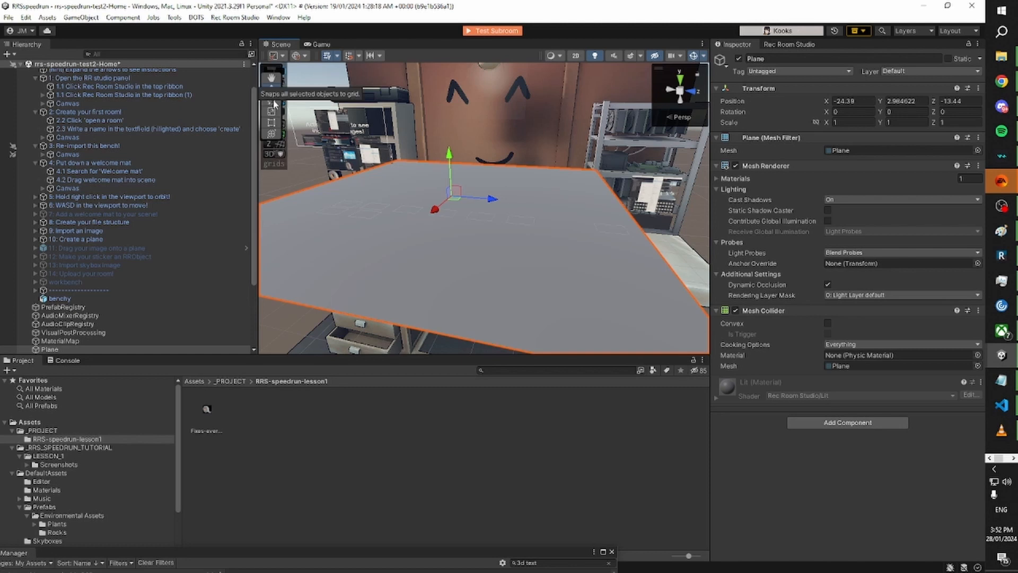
# Rotate the plane about its Z axis to about -90 degrees so it stands upright.
pyautogui.press('e')
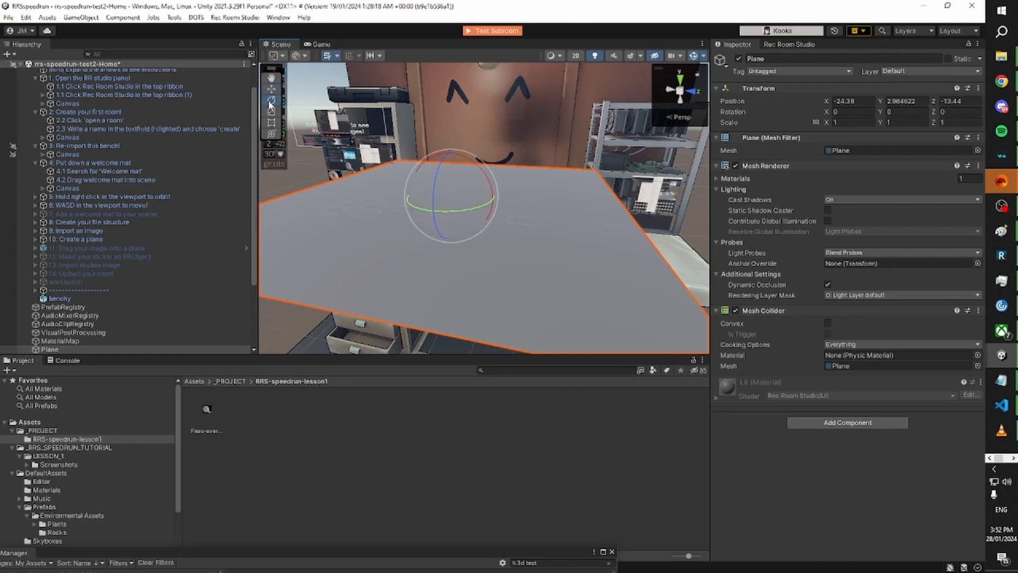
pyautogui.moveTo(347, 130); pyautogui.dragTo(417, 166, button='right')
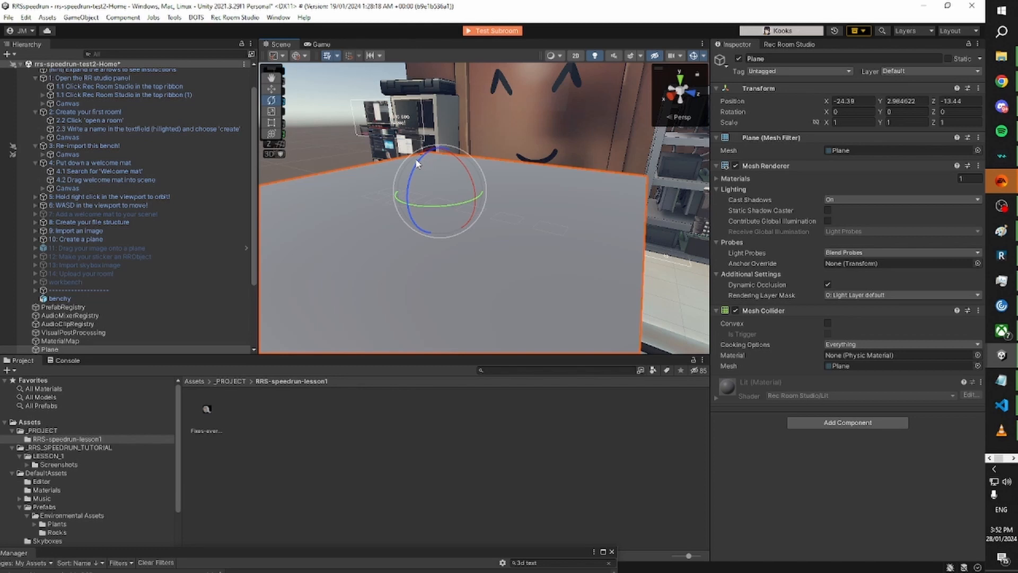
pyautogui.moveTo(422, 160); pyautogui.dragTo(384, 279)
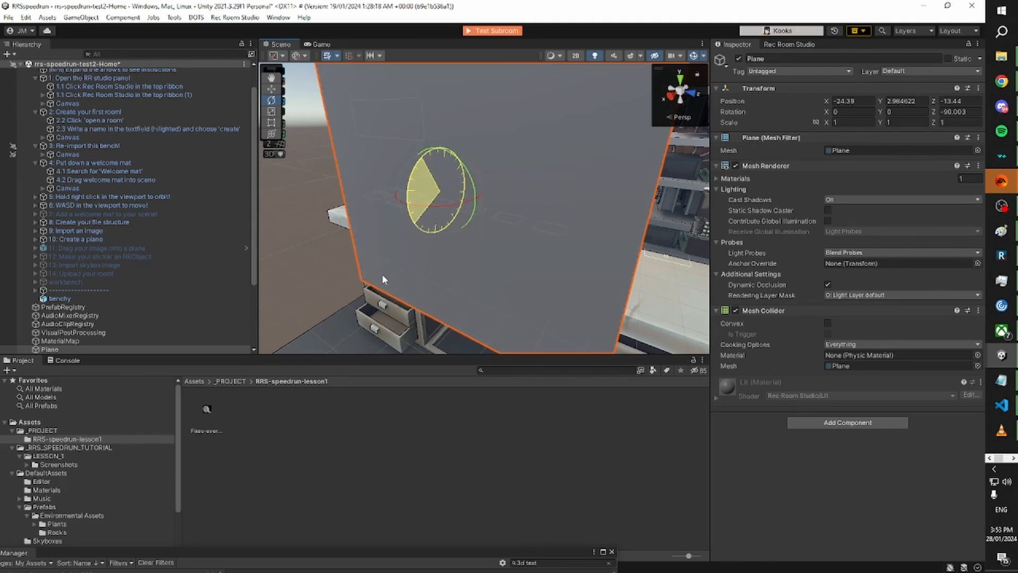
pyautogui.moveTo(384, 279); pyautogui.dragTo(384, 279)
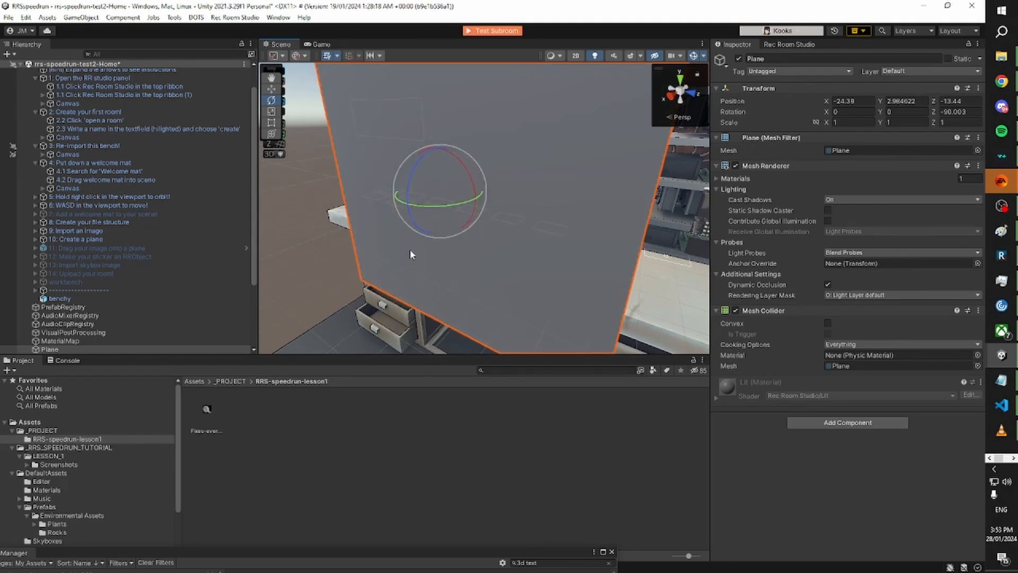
pyautogui.moveTo(425, 228); pyautogui.dragTo(459, 230, button='right')
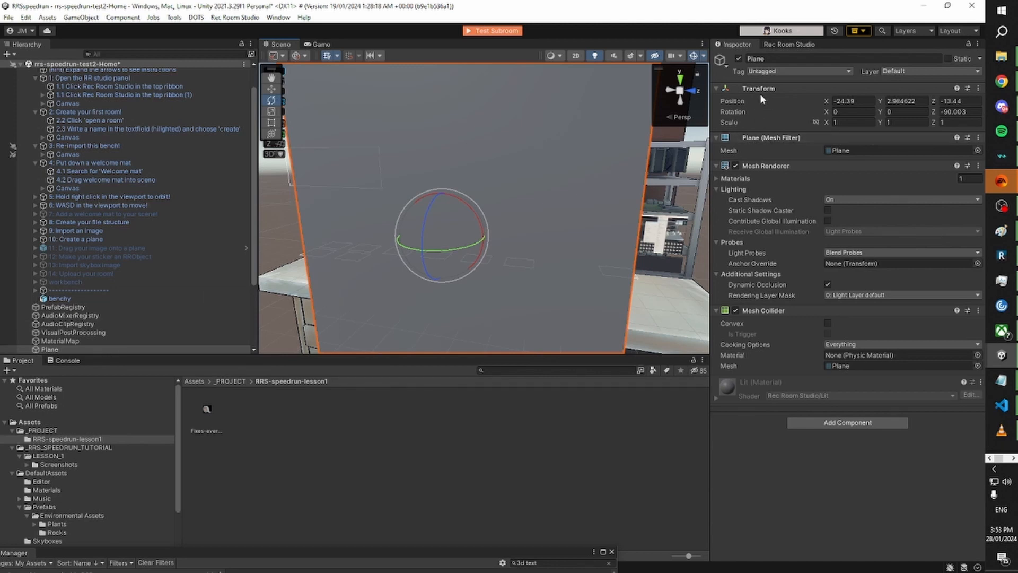
pyautogui.moveTo(586, 199); pyautogui.dragTo(568, 187, button='right')
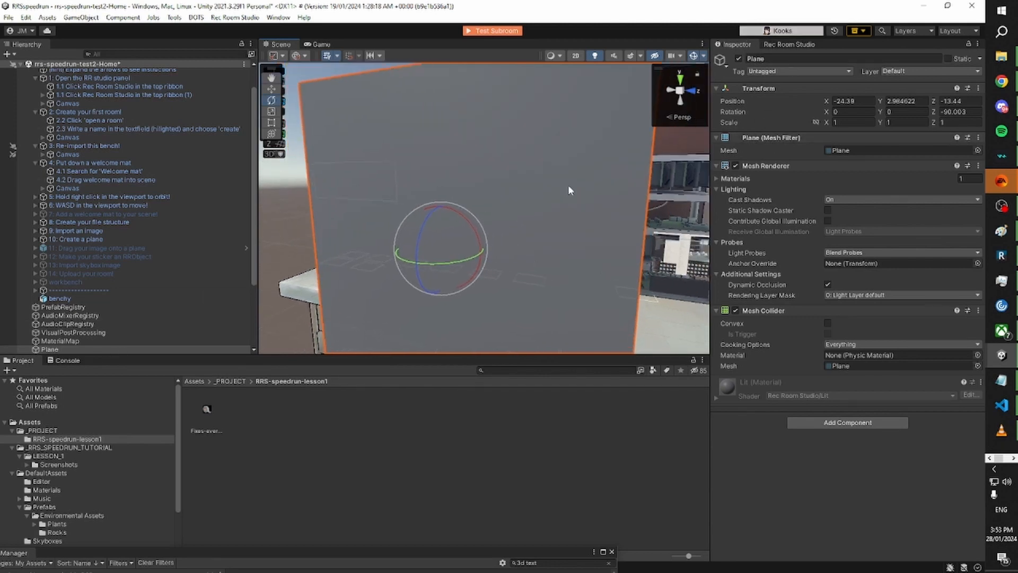
# Set the plane's Z rotation to exactly -90 and clear the selection.
pyautogui.click(853, 101)
pyautogui.click(952, 101)
pyautogui.press('Tab')
pyautogui.press('Tab')
pyautogui.press('Tab')
pyautogui.press('s')
pyautogui.moveTo(681, 178); pyautogui.dragTo(636, 189, button='right')
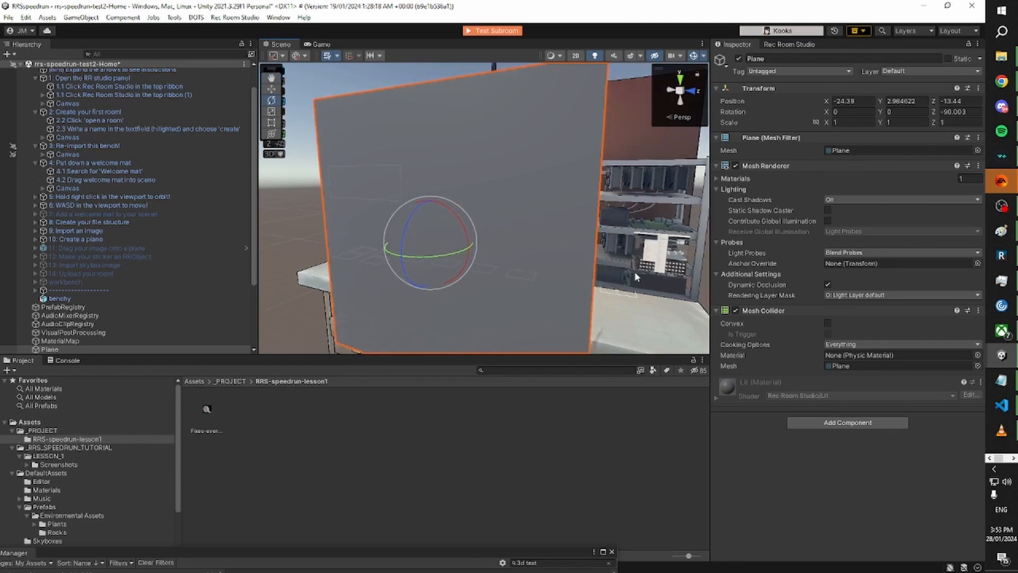
pyautogui.click(965, 111)
pyautogui.click(976, 114)
pyautogui.moveTo(616, 178); pyautogui.dragTo(636, 196, button='right')
pyautogui.click(966, 112)
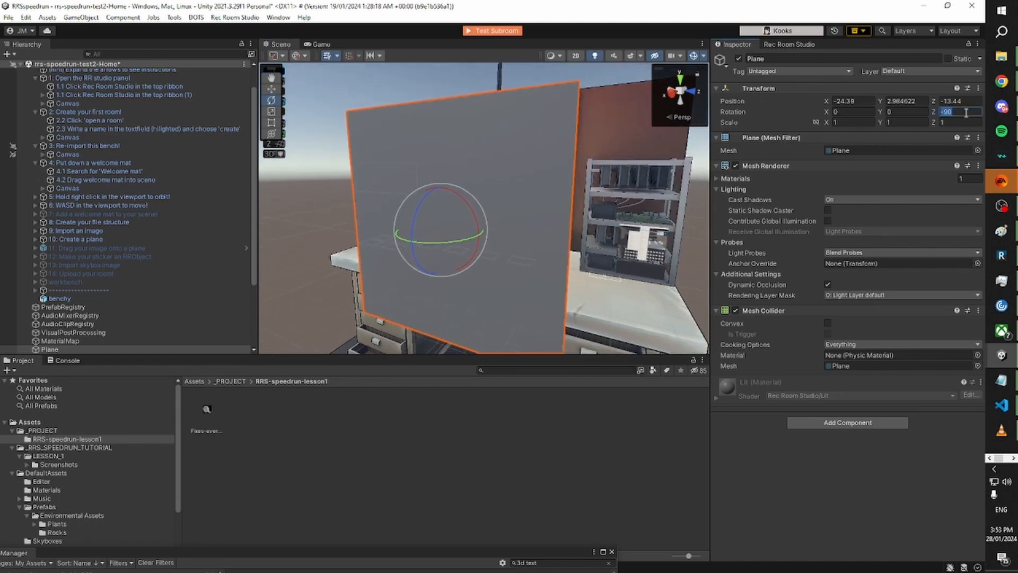
pyautogui.write('0')
pyautogui.press('BackSpace')
pyautogui.write('-90')
pyautogui.moveTo(418, 169); pyautogui.dragTo(509, 175, button='right')
pyautogui.click(301, 218)
pyautogui.moveTo(373, 223); pyautogui.dragTo(374, 276, button='right')
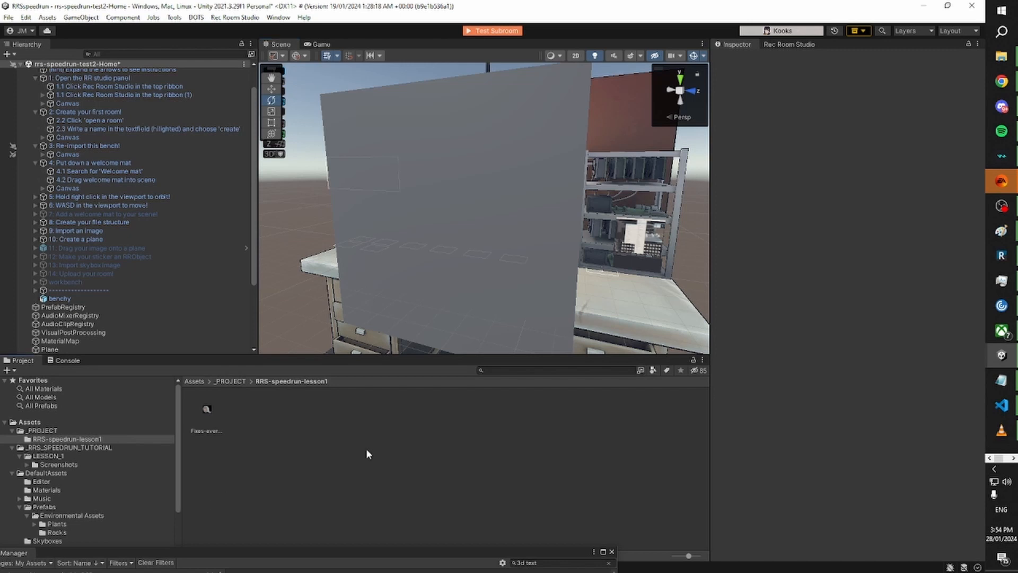
# Apply the Fixes-everything texture to the upright plane in the scene and select the plane.
pyautogui.click(194, 421)
pyautogui.click(284, 460)
pyautogui.click(206, 412)
pyautogui.moveTo(207, 413); pyautogui.dragTo(477, 143)
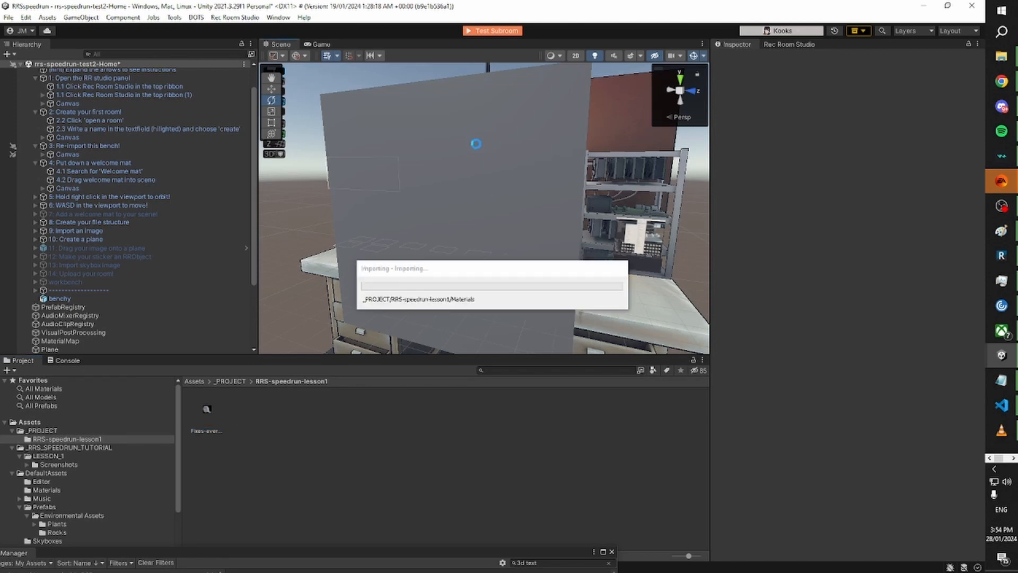
pyautogui.click(480, 149)
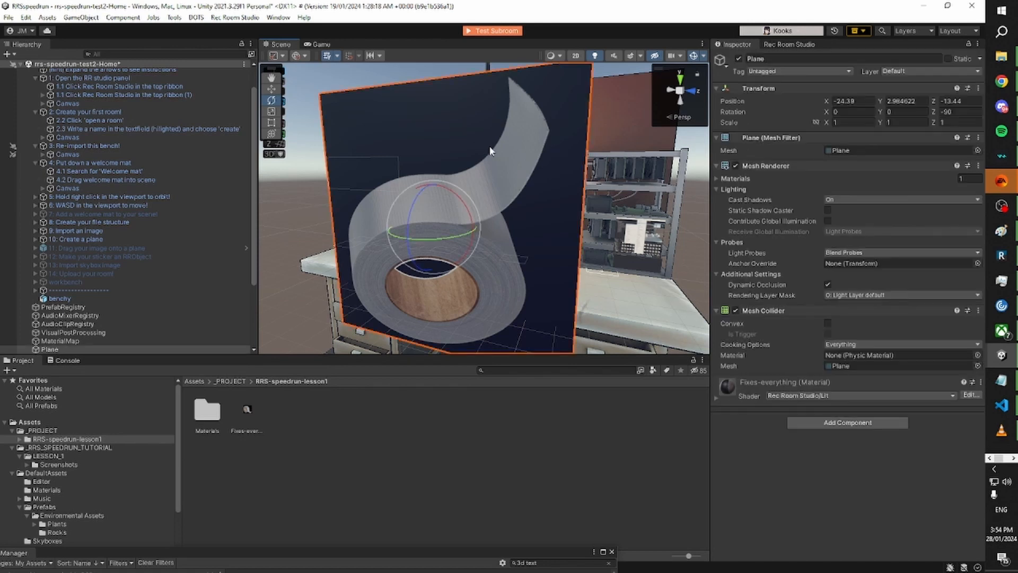
# Examine the Fixes-everything texture and the contents of the Materials folder in RRS-speedrun-lesson1, ending back in the lesson folder.
pyautogui.moveTo(485, 152); pyautogui.dragTo(520, 150, button='right')
pyautogui.click(464, 462)
pyautogui.click(247, 411)
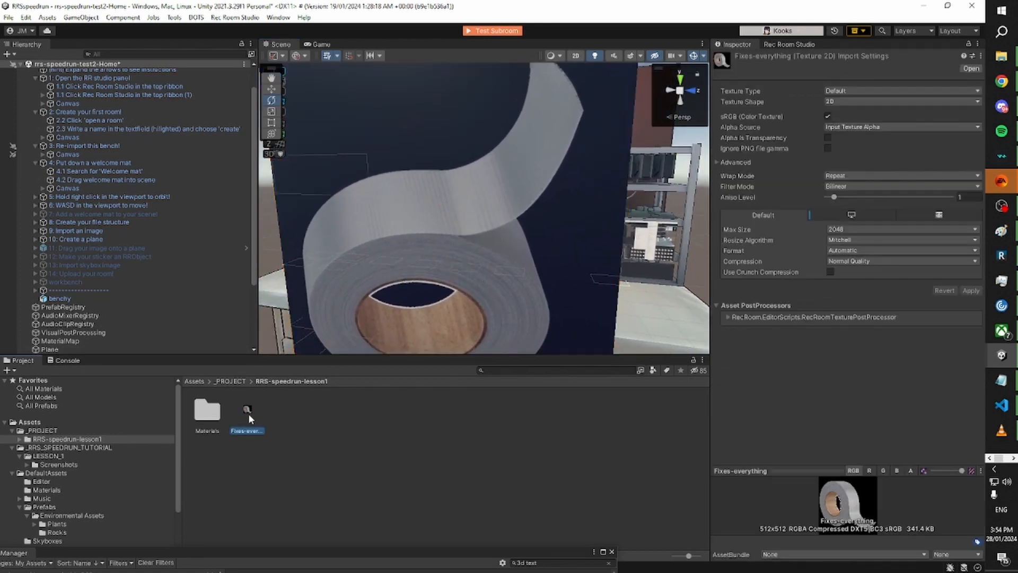
pyautogui.click(217, 413)
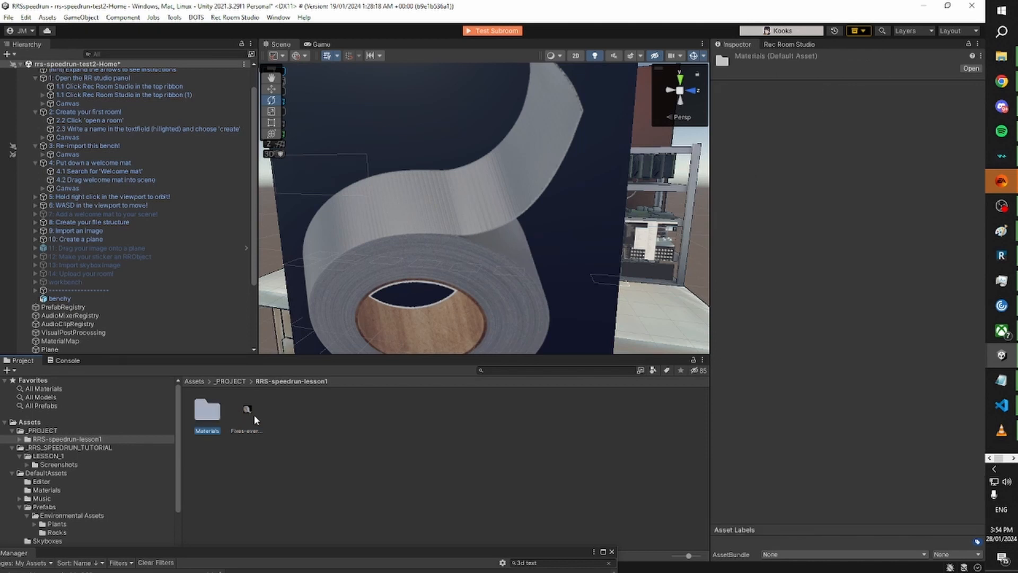
pyautogui.click(254, 414)
pyautogui.click(208, 420)
pyautogui.doubleClick(209, 421)
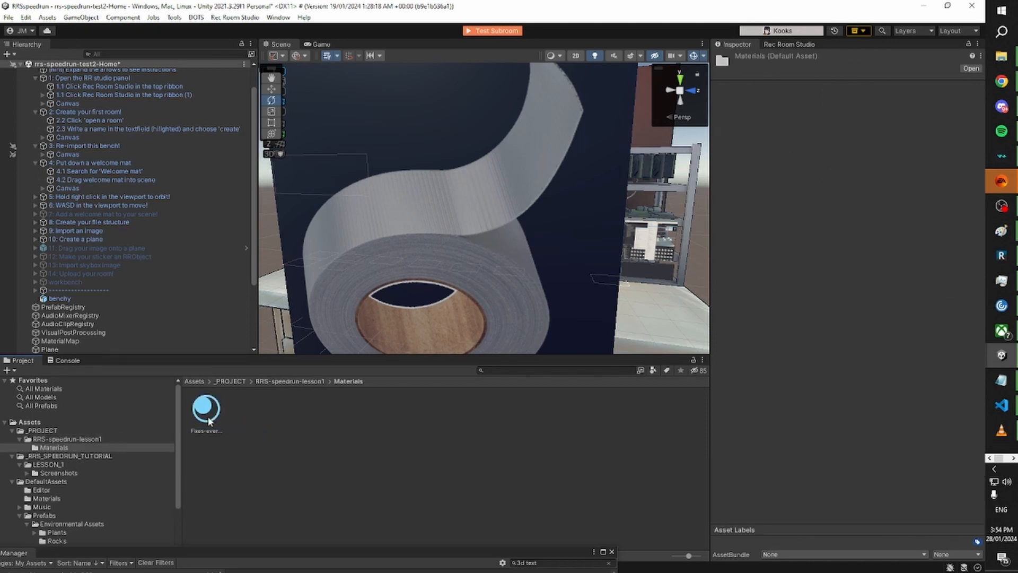
pyautogui.click(294, 381)
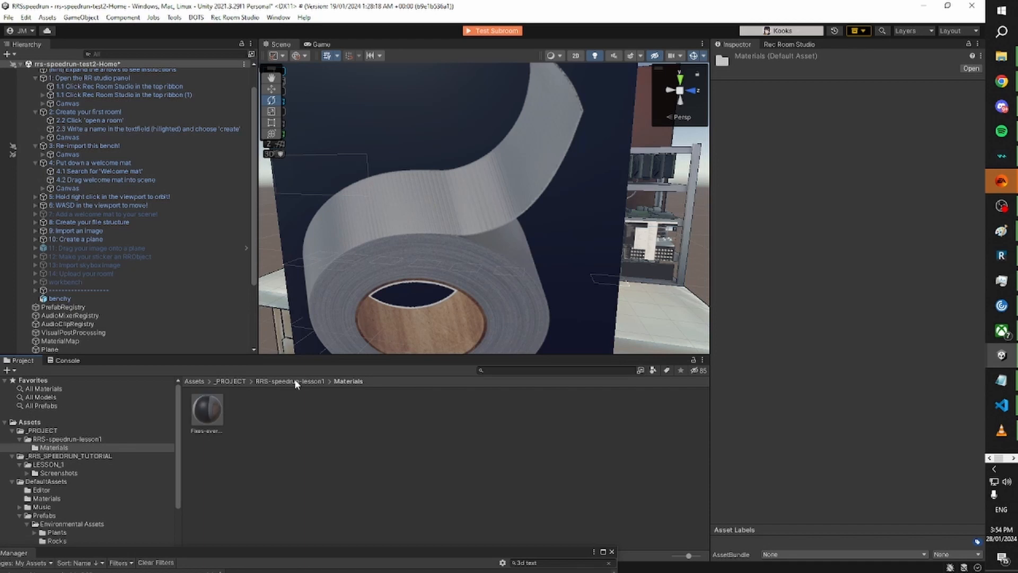
pyautogui.click(253, 411)
pyautogui.click(365, 418)
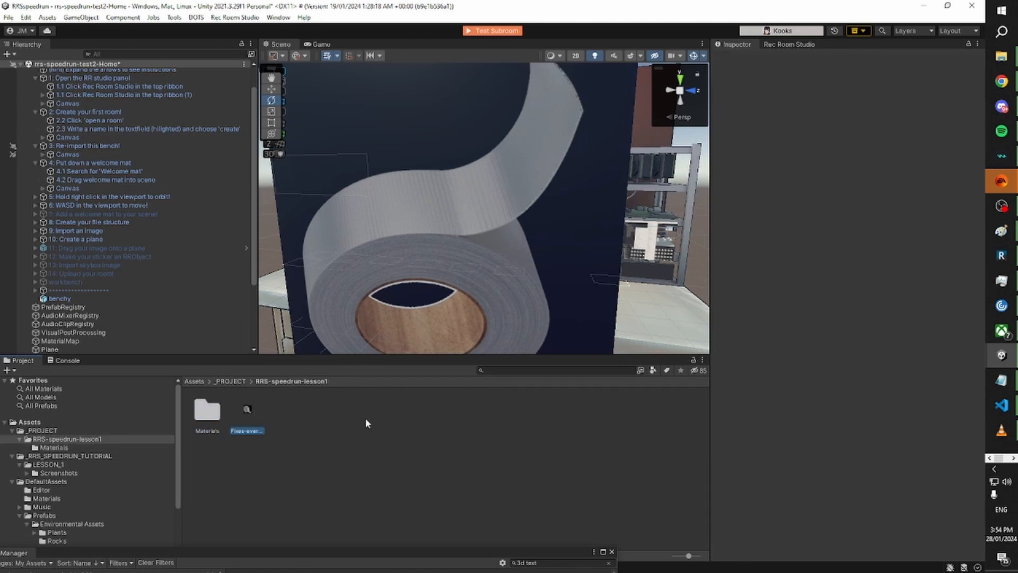
# Rotate the duct-tape plane to an X rotation of 90 degrees.
pyautogui.moveTo(416, 255)
pyautogui.mouseDown(button='right')
pyautogui.moveTo(418, 223)
pyautogui.moveTo(430, 256)
pyautogui.mouseUp(button='right')
pyautogui.press('s')
pyautogui.click(469, 220)
pyautogui.moveTo(470, 224); pyautogui.dragTo(527, 322)
pyautogui.moveTo(526, 322); pyautogui.dragTo(643, 219, button='right')
pyautogui.click(642, 219)
pyautogui.moveTo(486, 241); pyautogui.dragTo(427, 252, button='right')
pyautogui.press('w')
pyautogui.press('a')
pyautogui.press('s')
# Activate the '11: Drag your image onto a plane' instruction object and view its images on the bench.
pyautogui.click(123, 247)
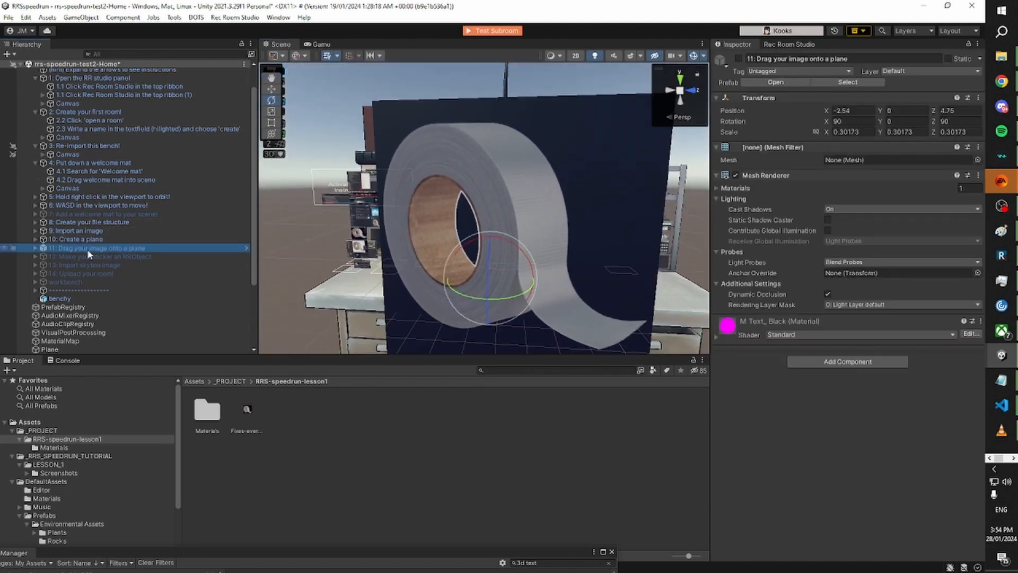
pyautogui.click(739, 59)
pyautogui.press('w')
pyautogui.moveTo(541, 208); pyautogui.dragTo(464, 227, button='right')
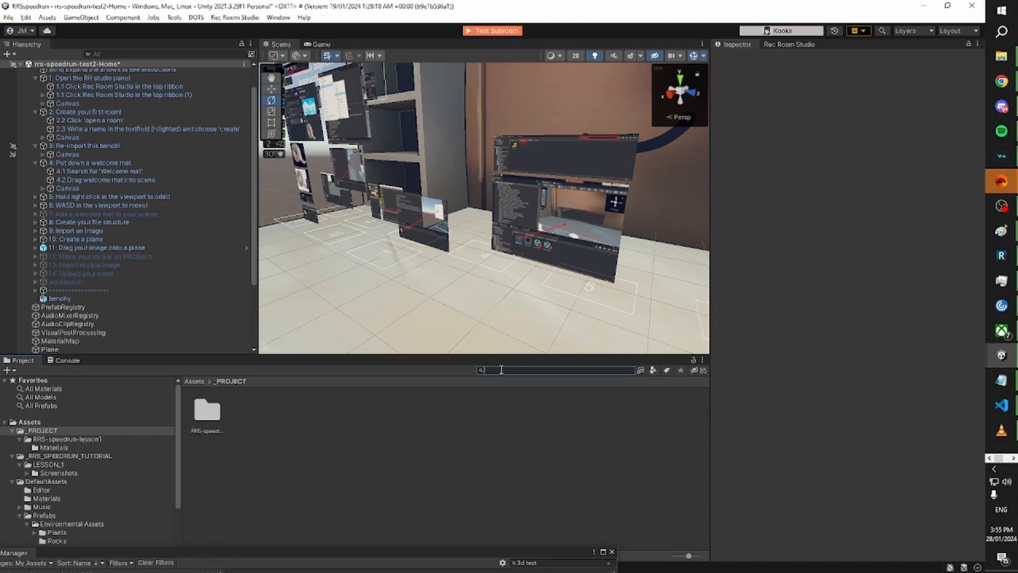
# Search the project's assets, rather than packages, for "Fixes-e" and select the Fixes-everything texture.
pyautogui.write('Fix')
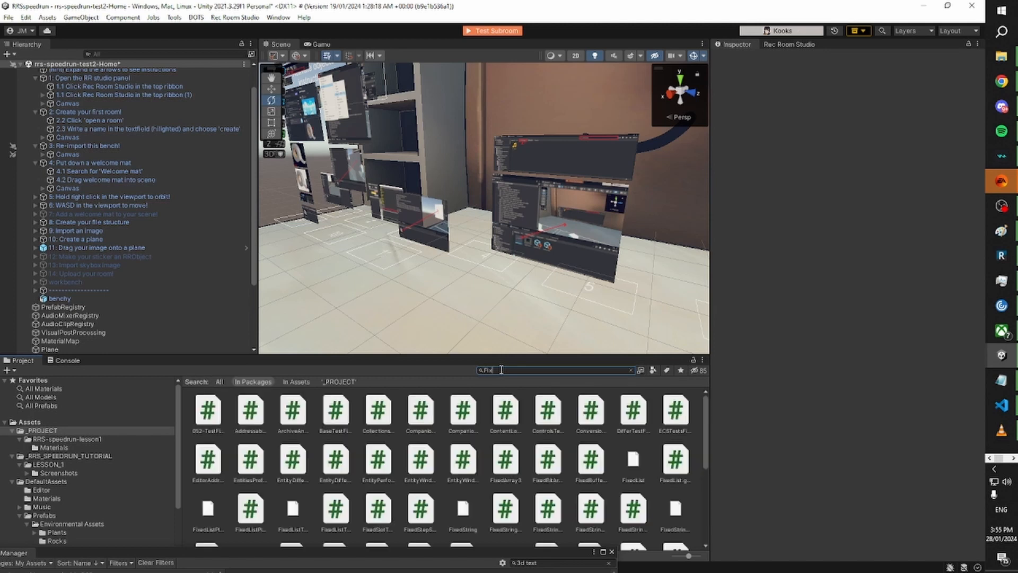
pyautogui.write('x')
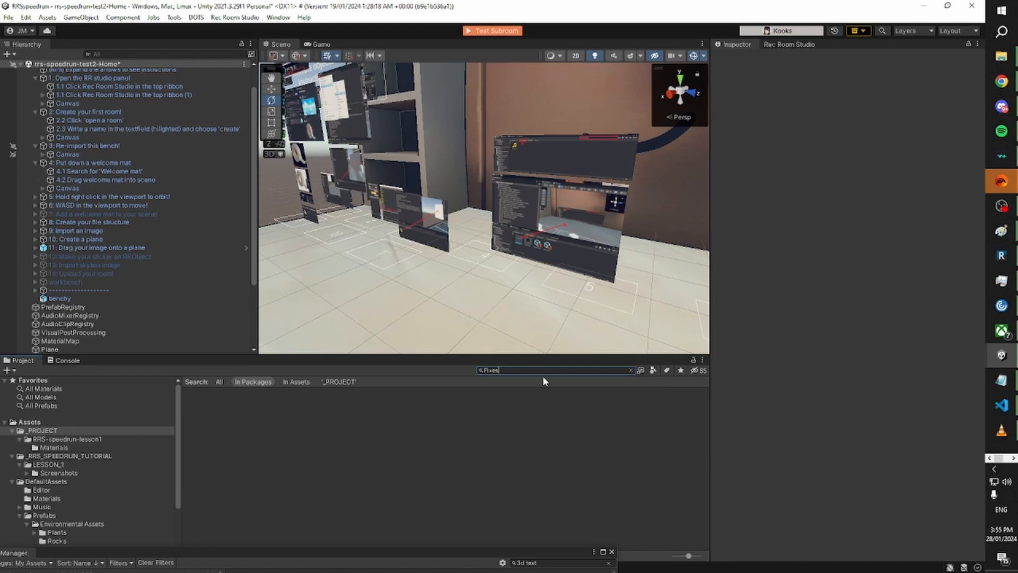
pyautogui.hotkey('alt', 'Tab')
pyautogui.hotkey('alt', 'Tab')
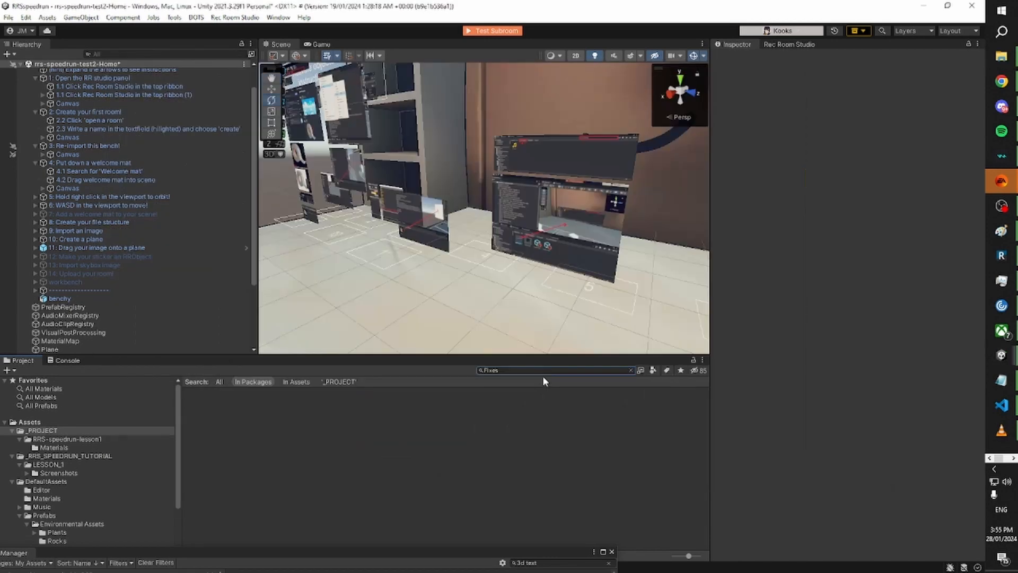
pyautogui.click(581, 369)
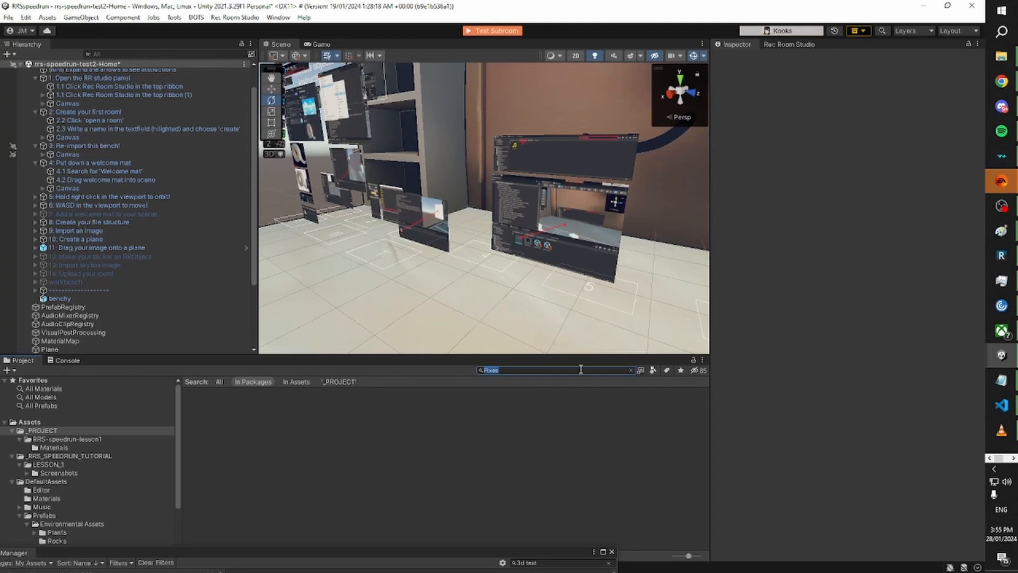
pyautogui.press('End')
pyautogui.write('-e')
pyautogui.click(304, 383)
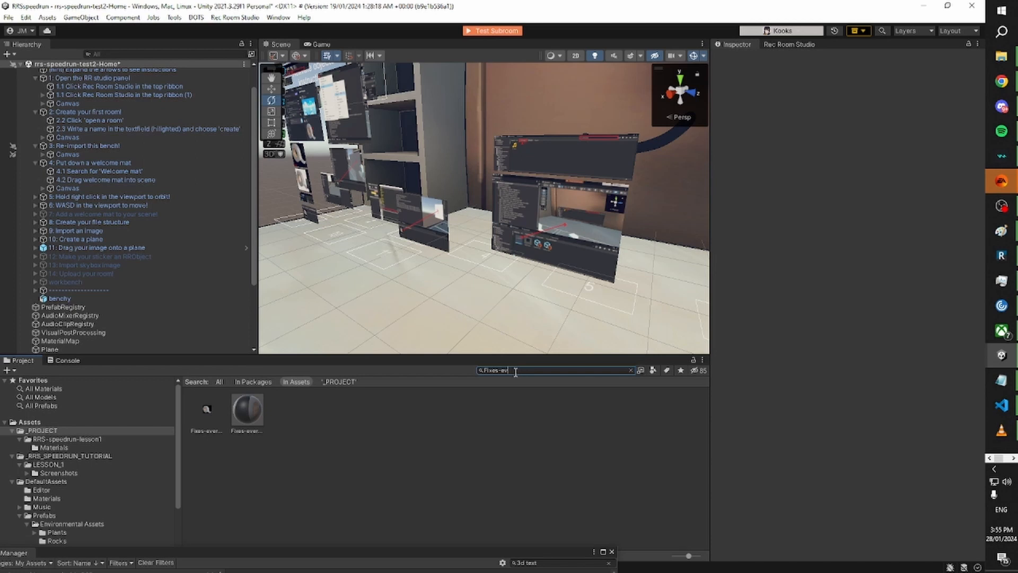
pyautogui.press('BackSpace')
pyautogui.press('BackSpace')
pyautogui.click(207, 409)
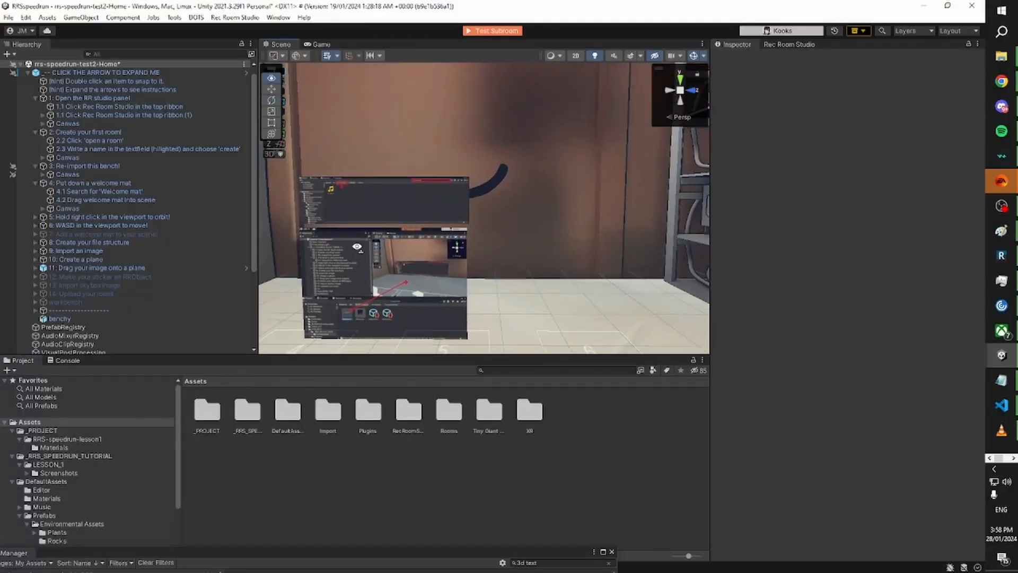
# Select the '12: Make your sticker an RRObject' instruction object in the Hierarchy.
pyautogui.moveTo(357, 247); pyautogui.dragTo(366, 248, button='right')
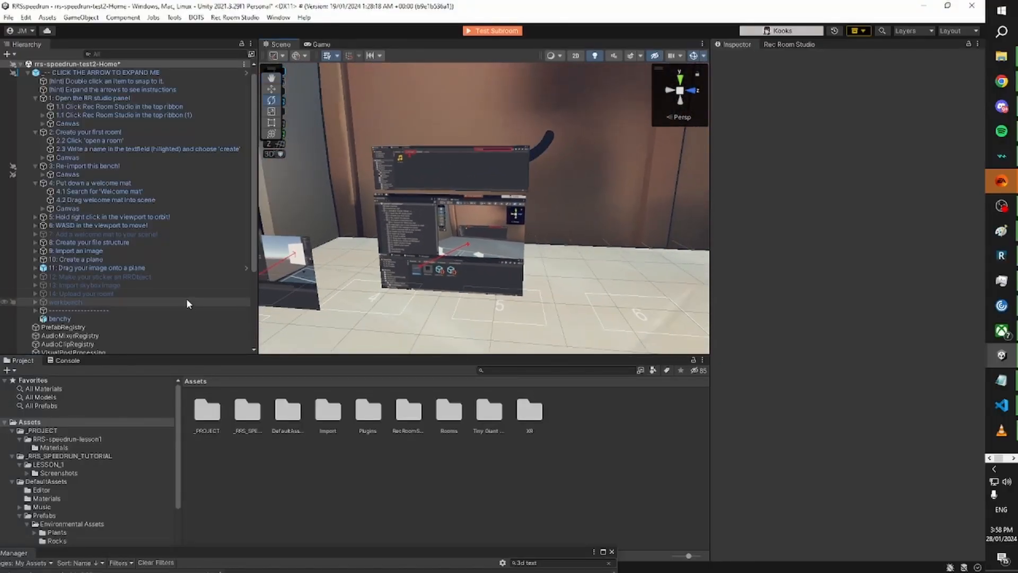
pyautogui.click(145, 277)
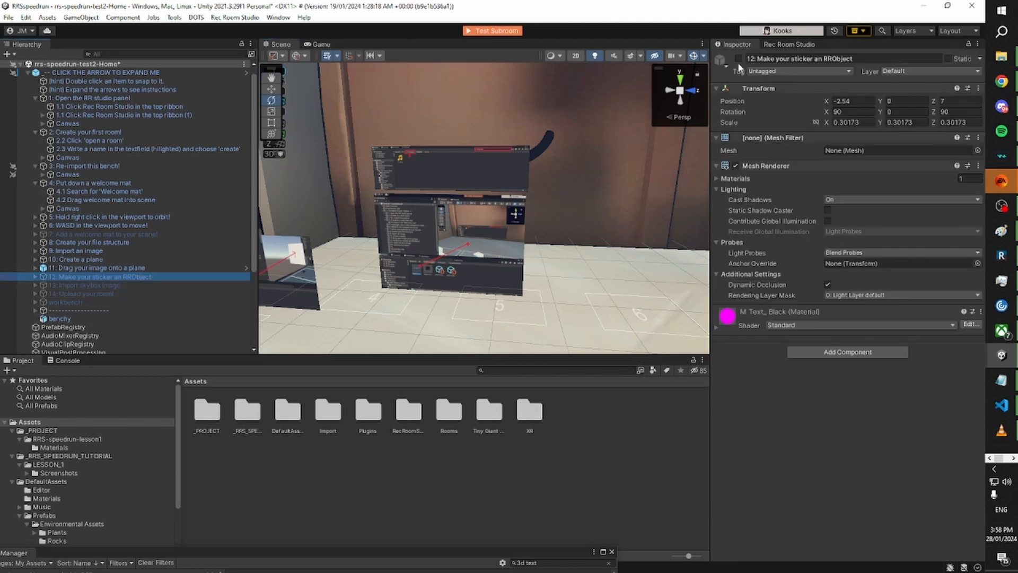
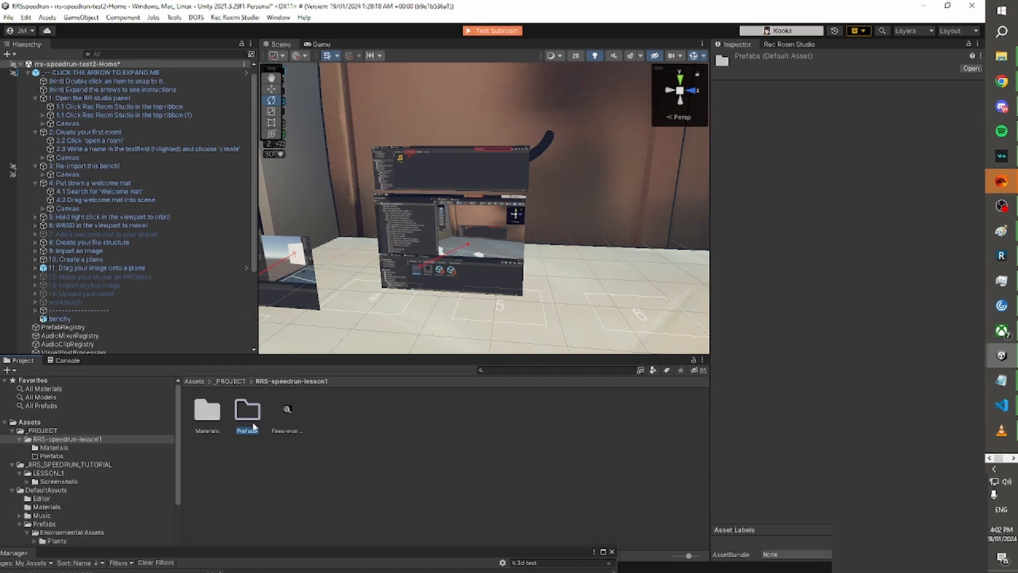
# Open the lesson's Prefabs folder and locate the Plane object in the Hierarchy, checking the PrefabRegistry and MaterialMap objects.
pyautogui.doubleClick(251, 424)
pyautogui.moveTo(493, 286); pyautogui.dragTo(457, 283, button='right')
pyautogui.scroll(1, 140, 101)
pyautogui.scroll(-4, 103, 318)
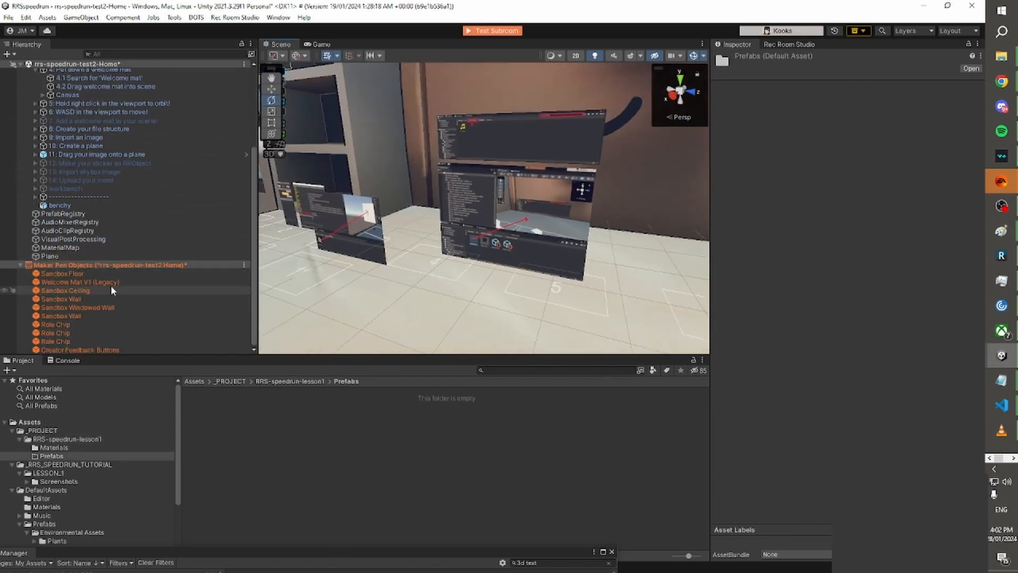
pyautogui.scroll(3, 108, 265)
pyautogui.scroll(1, 104, 242)
pyautogui.click(73, 73)
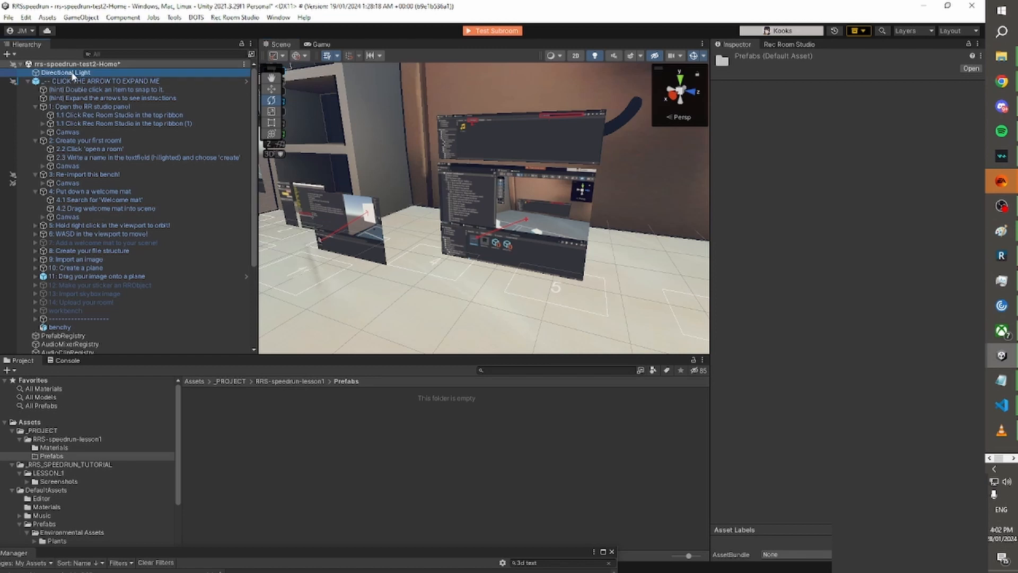
pyautogui.click(107, 307)
pyautogui.scroll(-4, 116, 307)
pyautogui.click(74, 214)
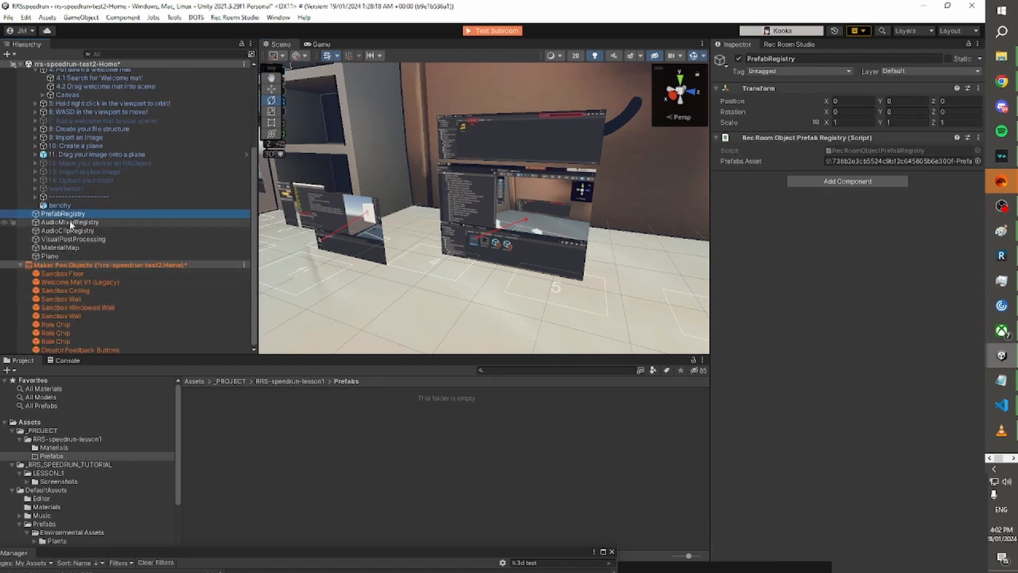
pyautogui.click(90, 248)
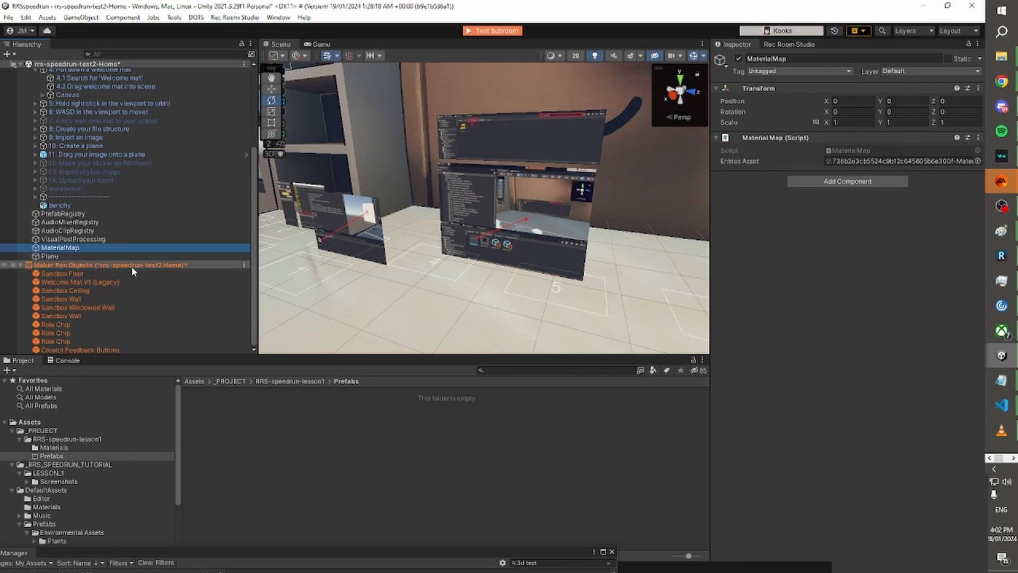
pyautogui.scroll(6, 168, 254)
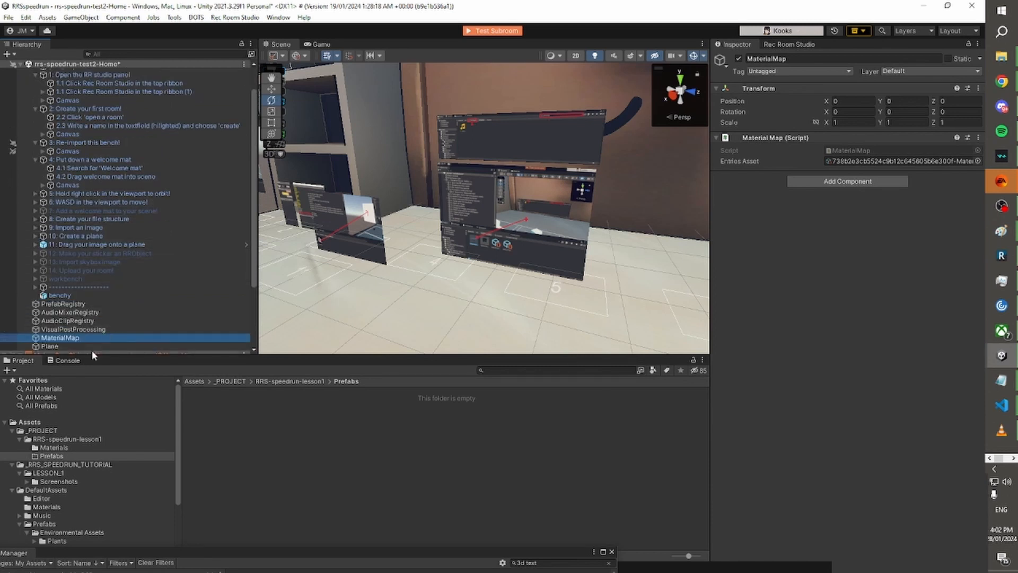
pyautogui.click(85, 346)
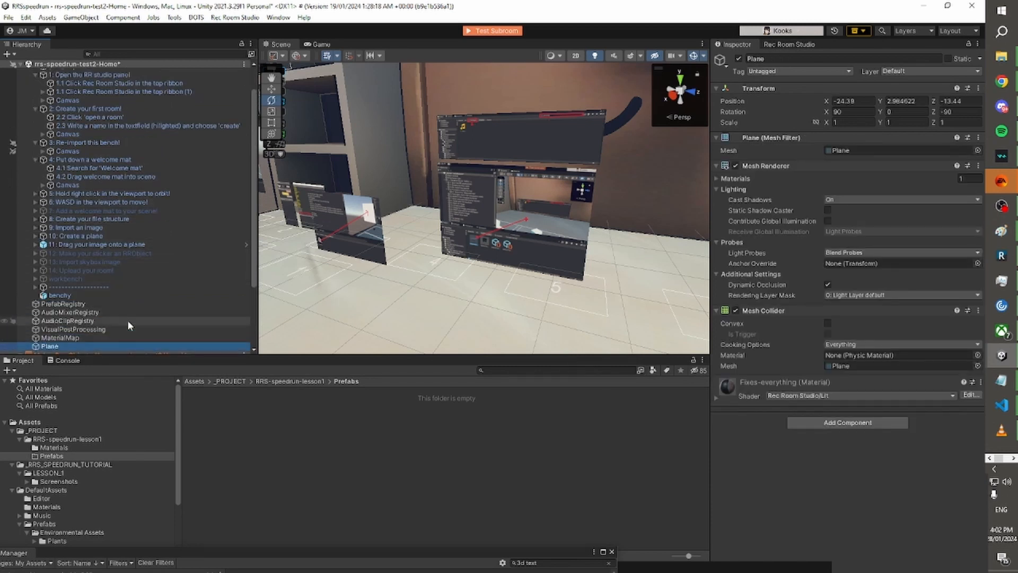
pyautogui.scroll(-2, 128, 320)
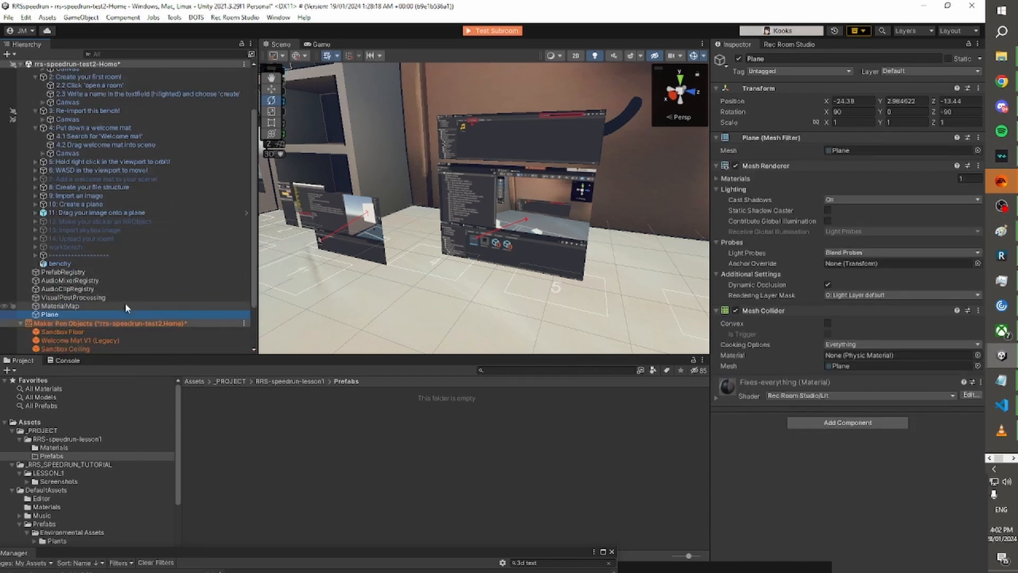
# Frame the Plane in the scene, view the nearby instruction images and select the '10: Create a plane' object.
pyautogui.doubleClick(83, 313)
pyautogui.press('s')
pyautogui.moveTo(523, 179); pyautogui.dragTo(594, 170, button='right')
pyautogui.press('w')
pyautogui.press('w')
pyautogui.press('d')
pyautogui.click(137, 215)
pyautogui.click(49, 204)
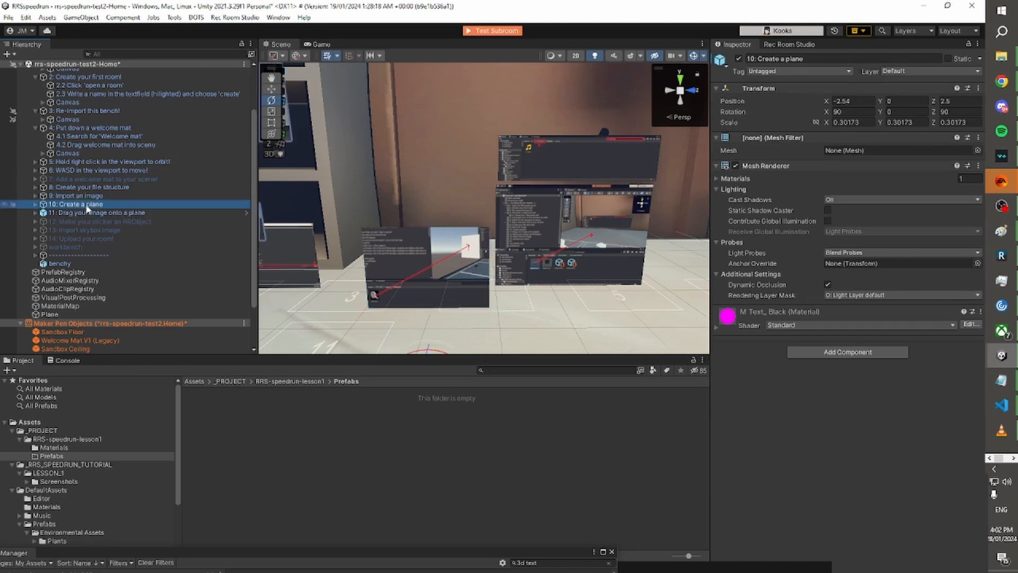
# Expand the '10: Create a plane' and '11: Drag your image onto a plane' objects and select the Canvas under instruction 11.
pyautogui.click(36, 212)
pyautogui.click(35, 204)
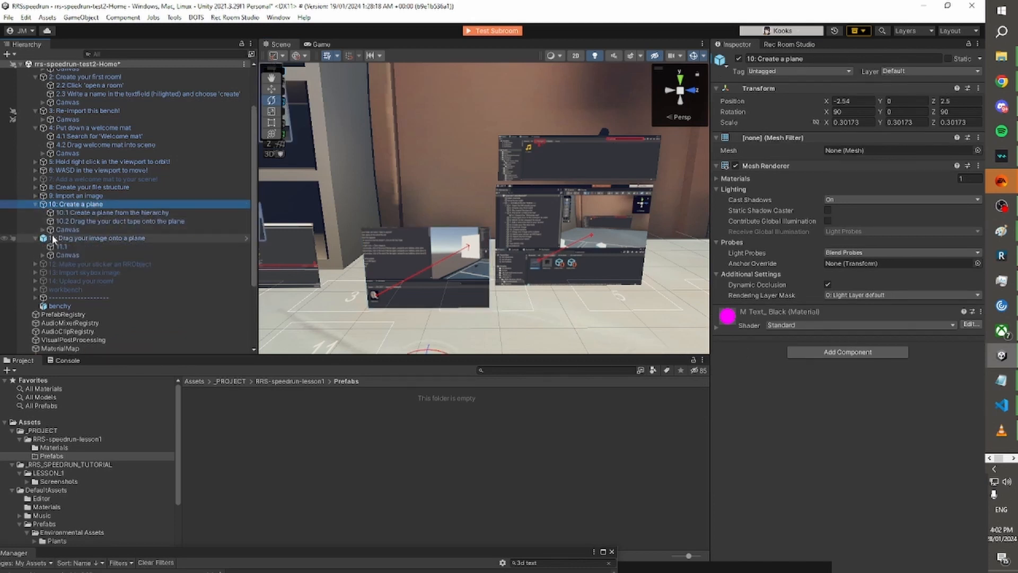
pyautogui.click(43, 255)
pyautogui.rightClick(125, 257)
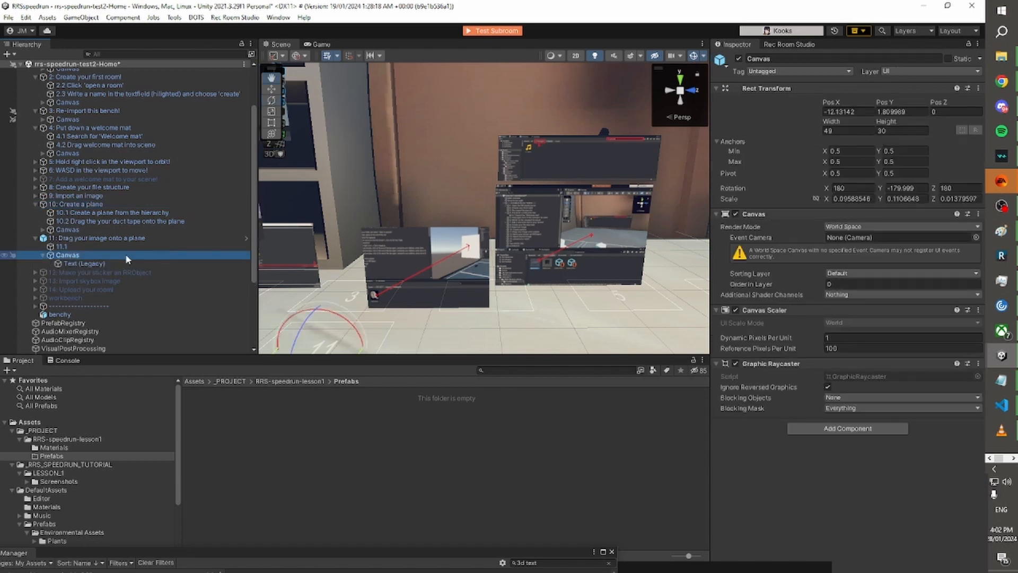
# Return to the duct-tape image in the scene and select its Plane object.
pyautogui.press('w')
pyautogui.moveTo(501, 227); pyautogui.dragTo(520, 186, button='right')
pyautogui.press('s')
pyautogui.click(532, 181)
pyautogui.press('d')
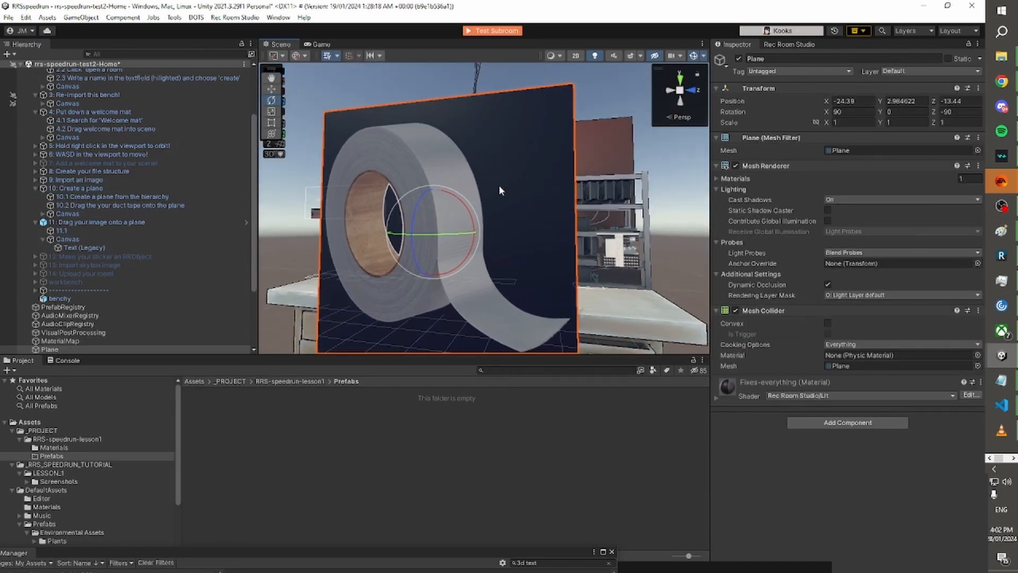
pyautogui.scroll(-4, 122, 247)
pyautogui.click(774, 59)
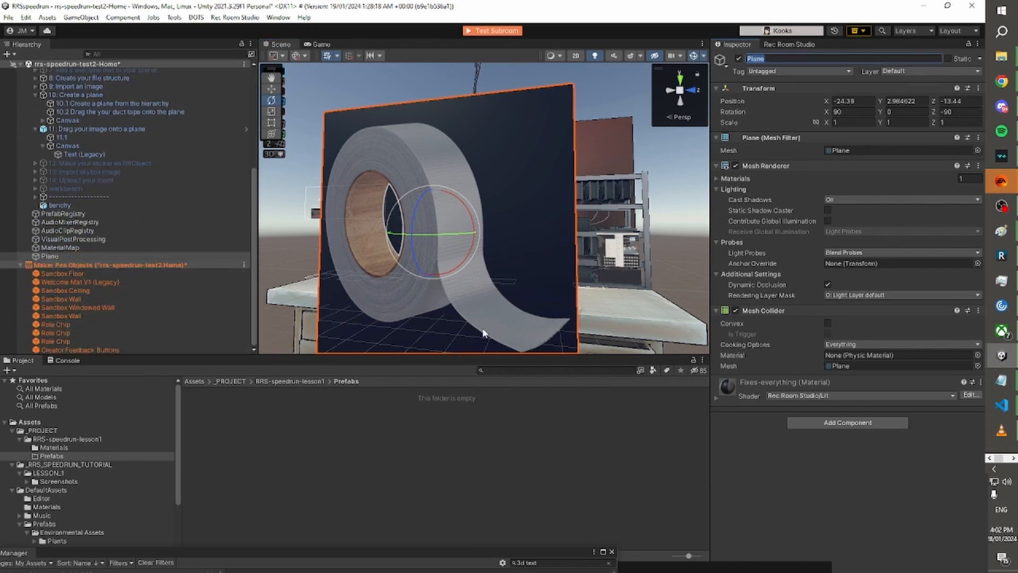
pyautogui.click(459, 462)
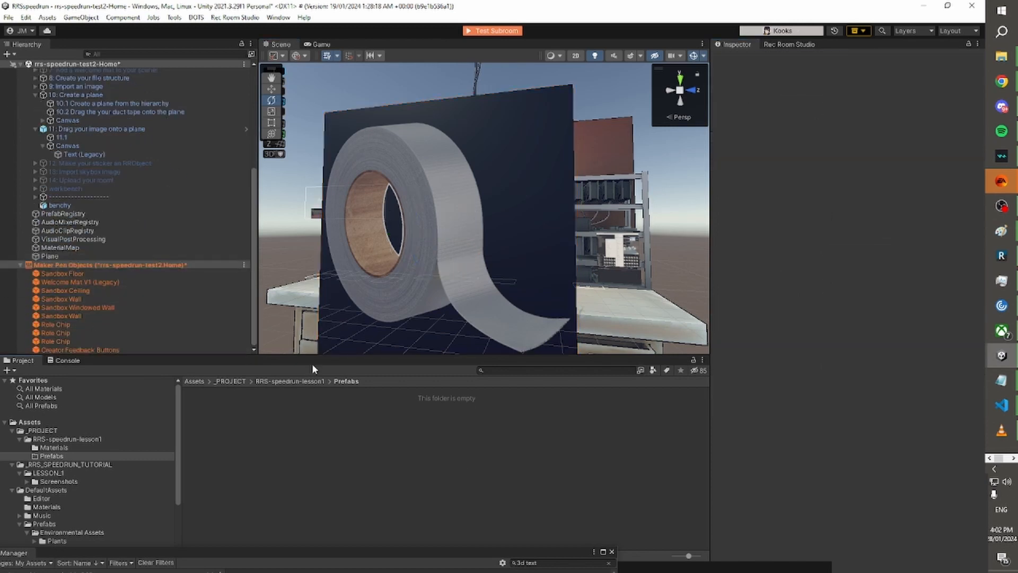
pyautogui.click(154, 256)
pyautogui.rightClick(152, 255)
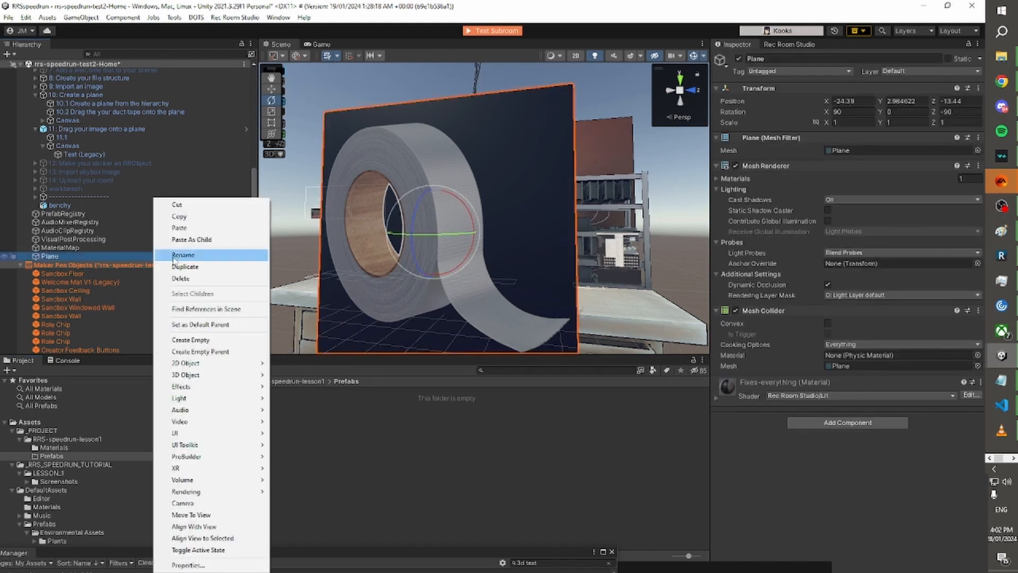
pyautogui.click(178, 255)
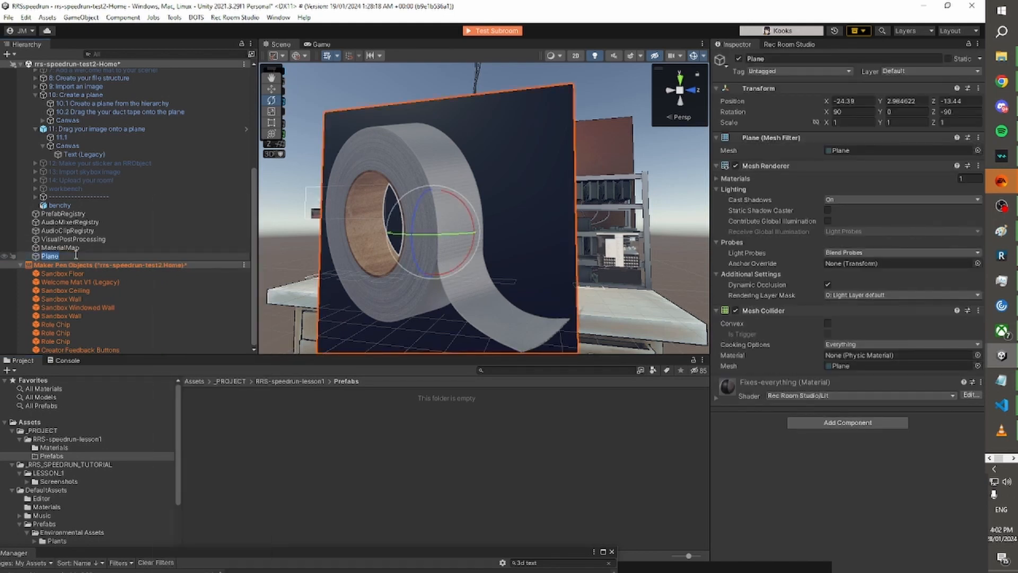
pyautogui.click(78, 248)
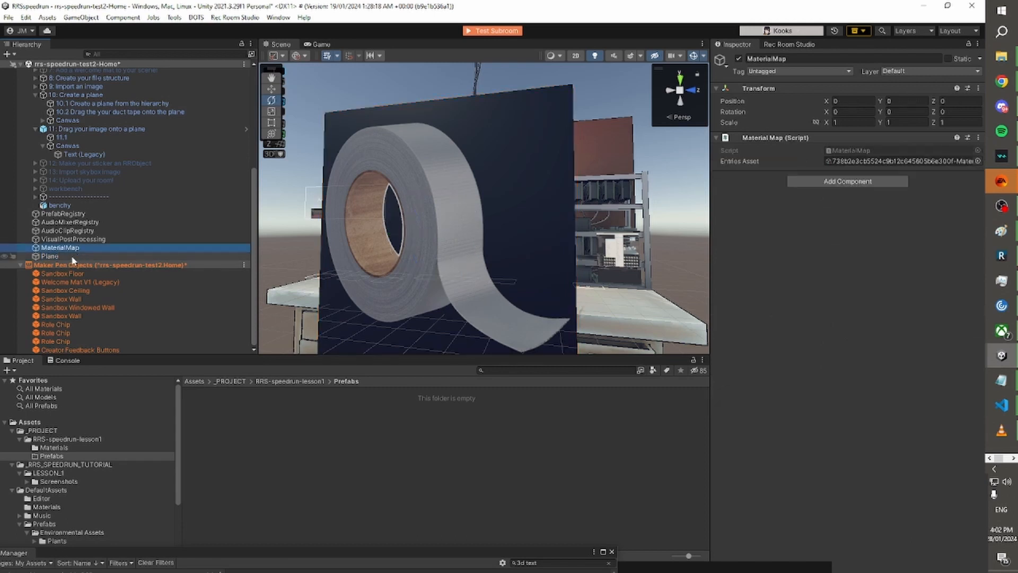
# Rename the Plane object as Duct-tape.
pyautogui.click(74, 258)
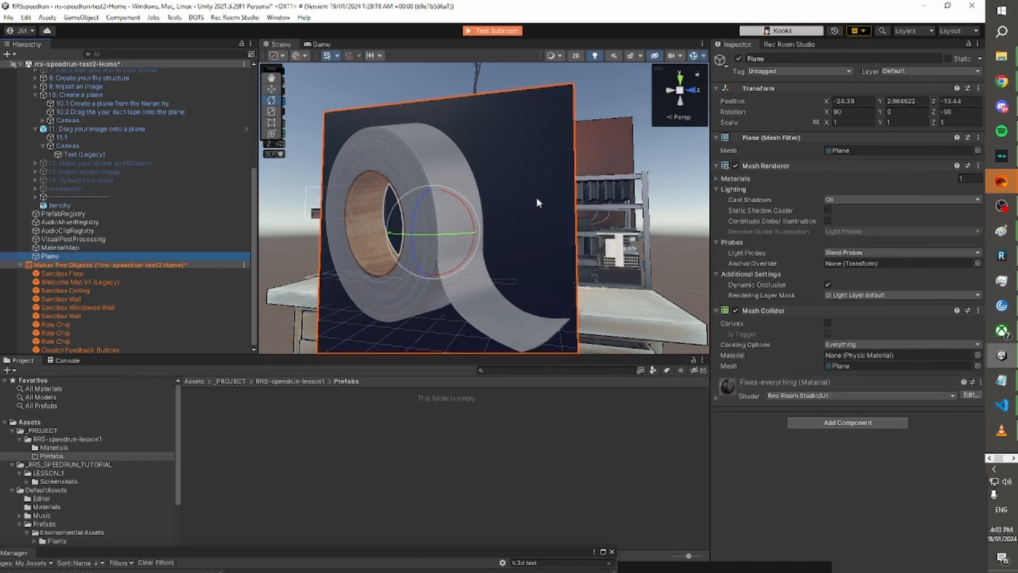
pyautogui.click(823, 61)
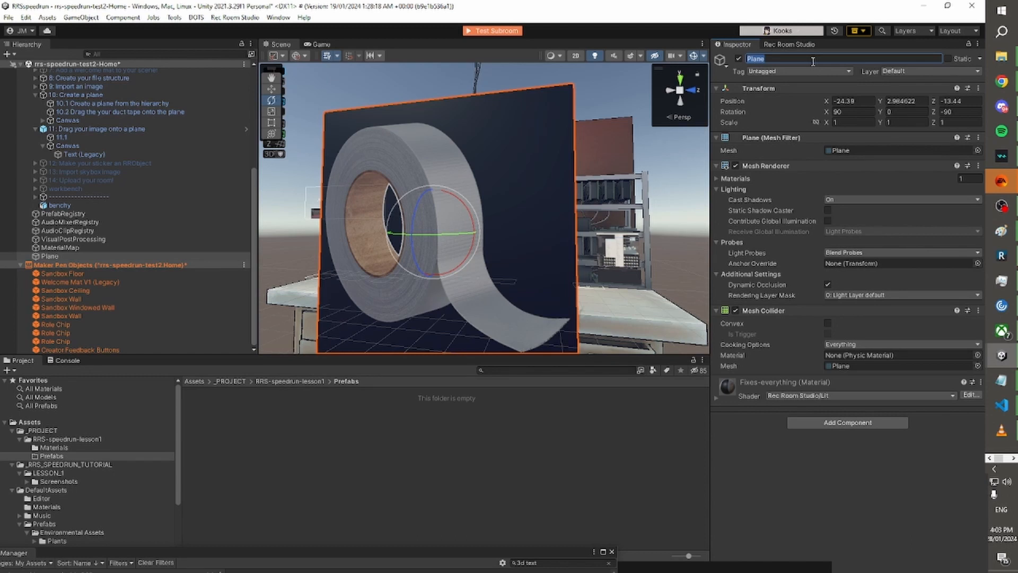
pyautogui.write('Duct-tape')
pyautogui.press('Return')
pyautogui.moveTo(378, 191); pyautogui.dragTo(384, 185, button='right')
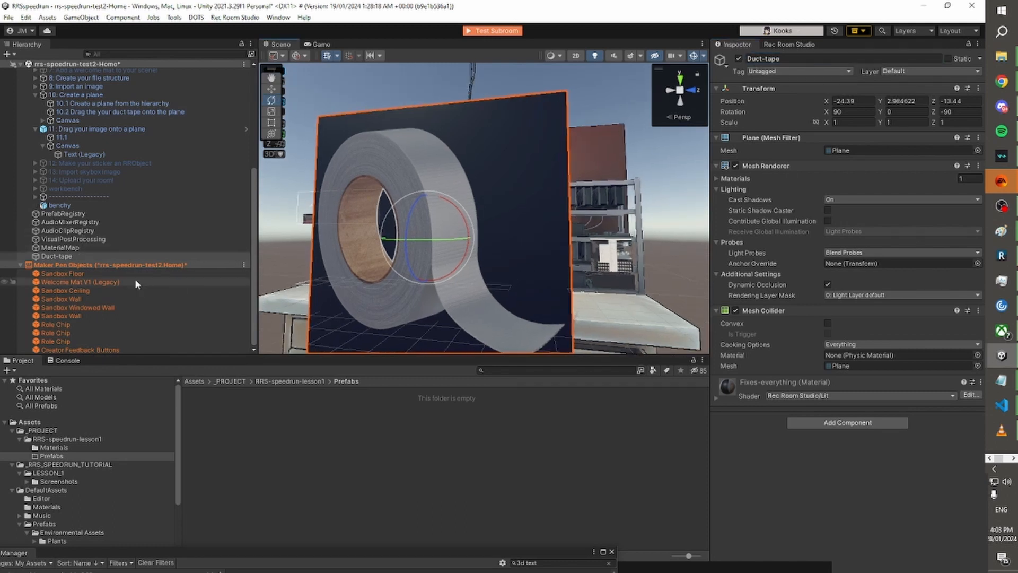
# Save the Duct-tape object as a prefab in the lesson's Prefabs folder.
pyautogui.click(71, 256)
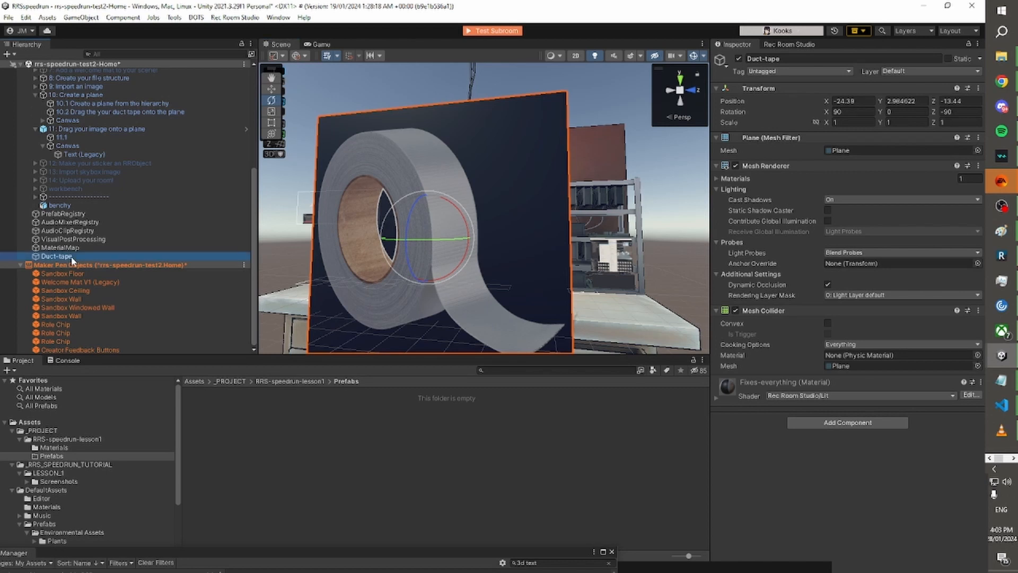
pyautogui.moveTo(71, 258); pyautogui.dragTo(305, 468)
pyautogui.click(302, 472)
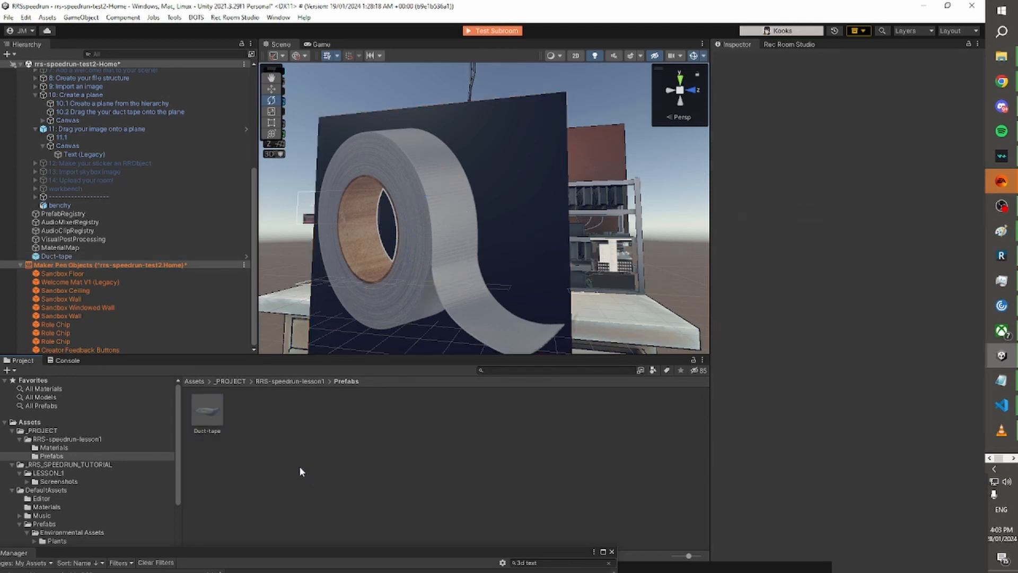
# Inspect the Duct-tape prefab asset and its preview, and compare it with the Duct-tape object in the scene.
pyautogui.click(200, 409)
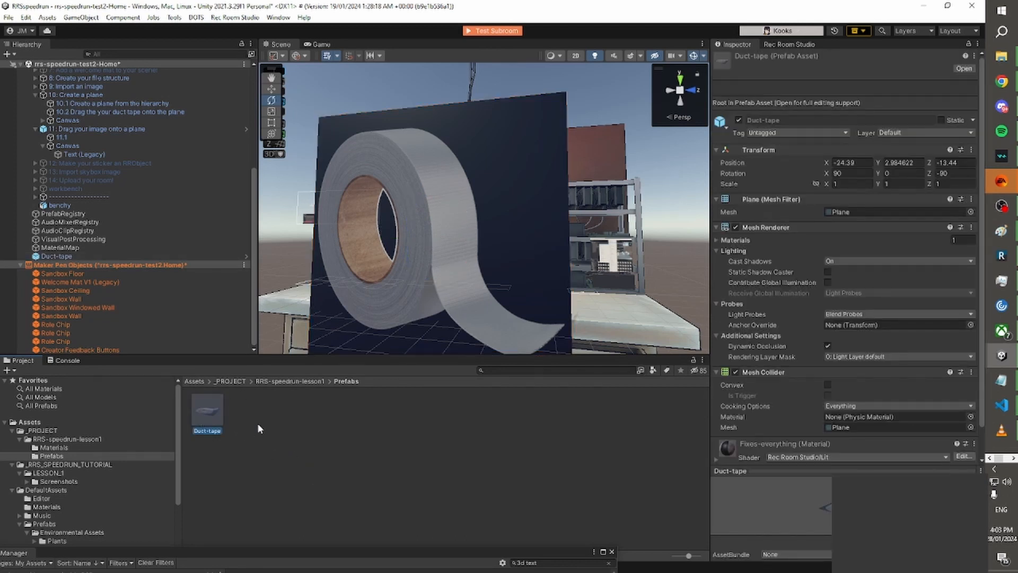
pyautogui.moveTo(827, 498); pyautogui.dragTo(828, 520)
pyautogui.click(503, 295)
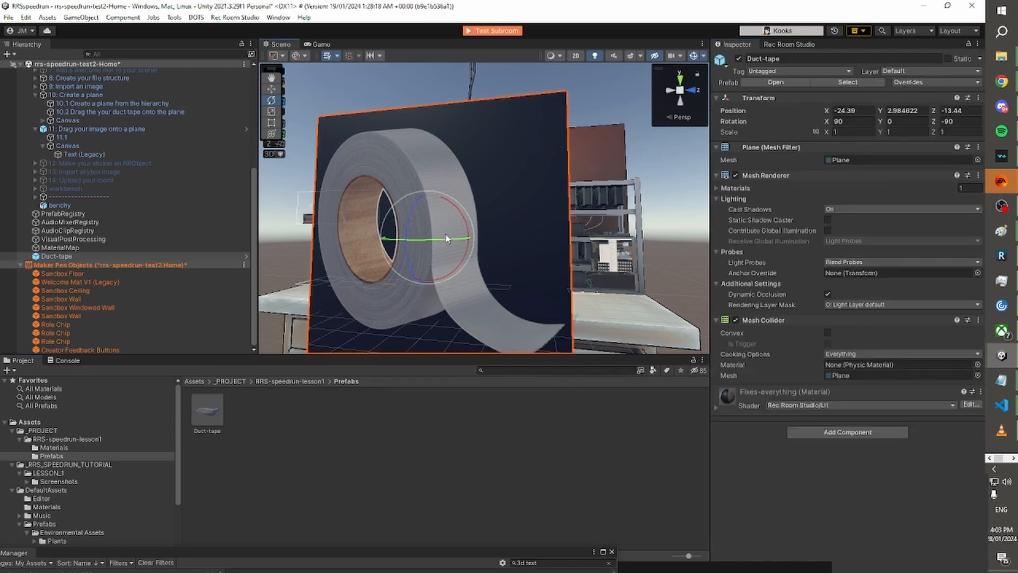
pyautogui.click(438, 456)
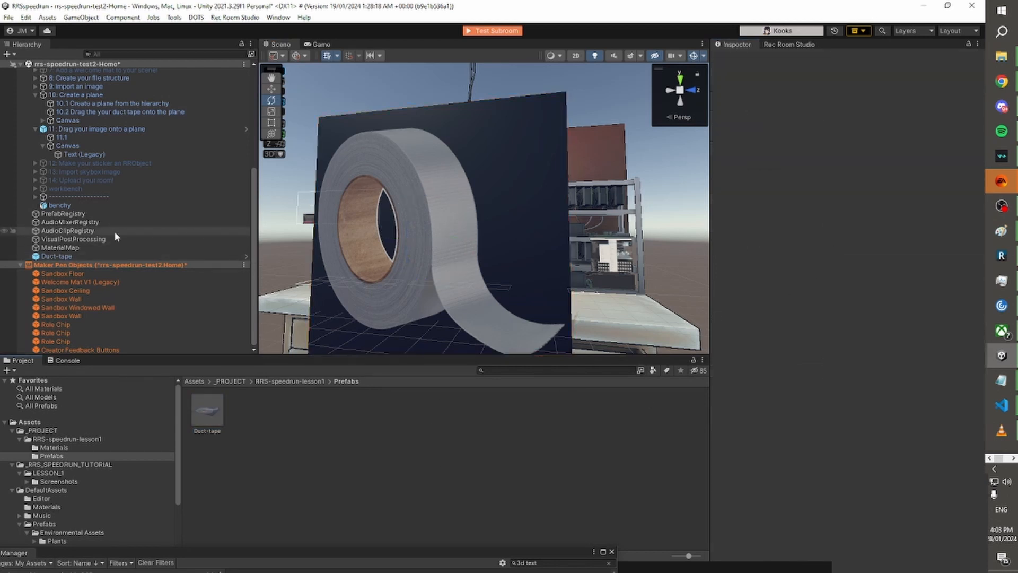
# Compare the Hierarchy entries of the Duct-tape prefab instance and the ordinary MaterialMap object.
pyautogui.click(36, 257)
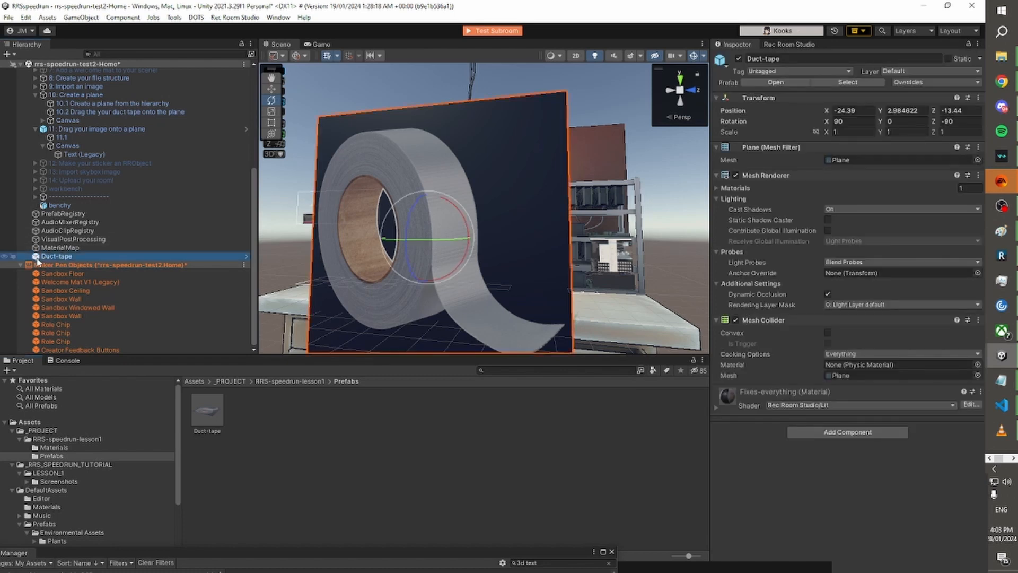
pyautogui.click(52, 251)
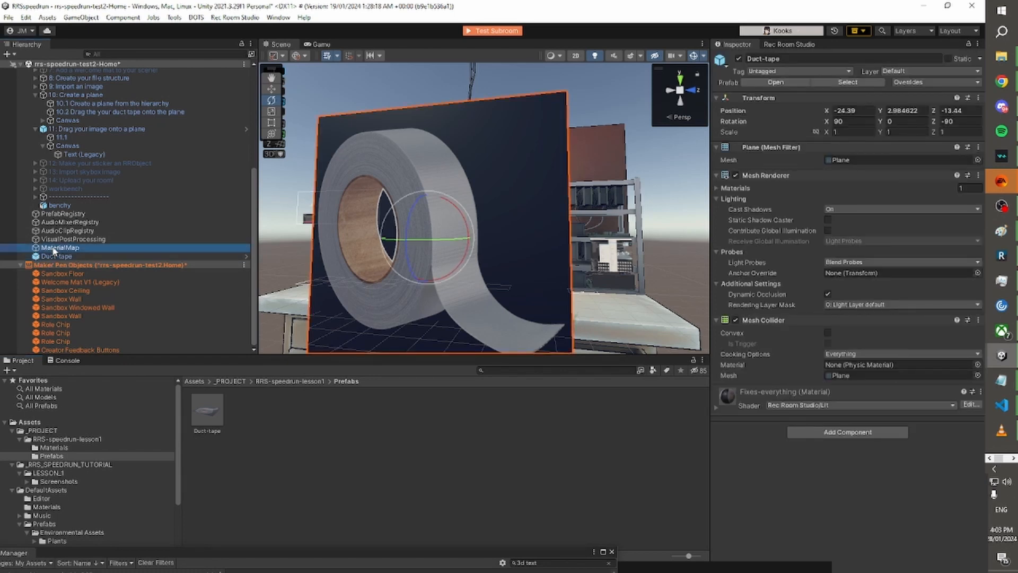
pyautogui.click(54, 259)
pyautogui.click(60, 249)
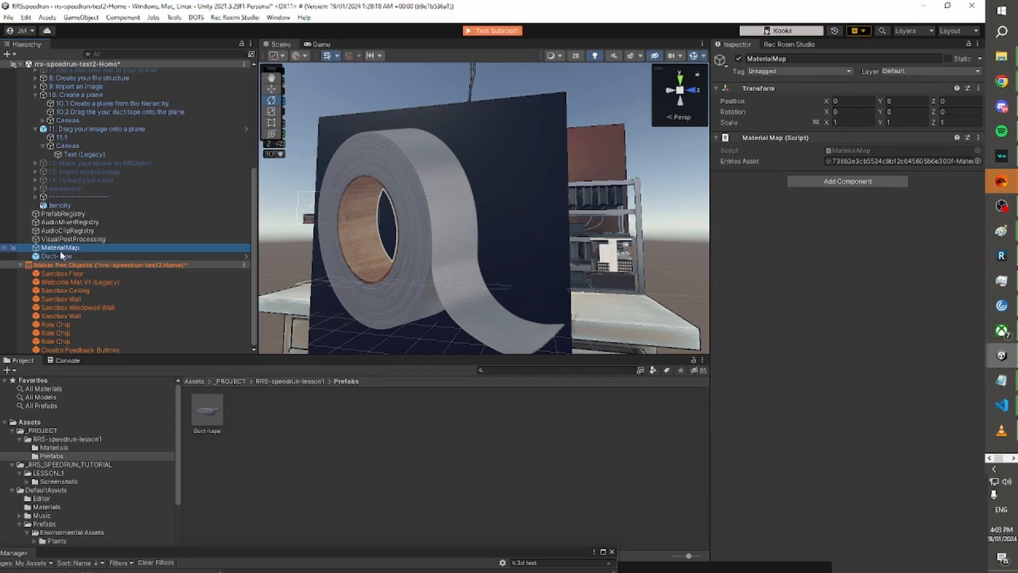
pyautogui.click(63, 258)
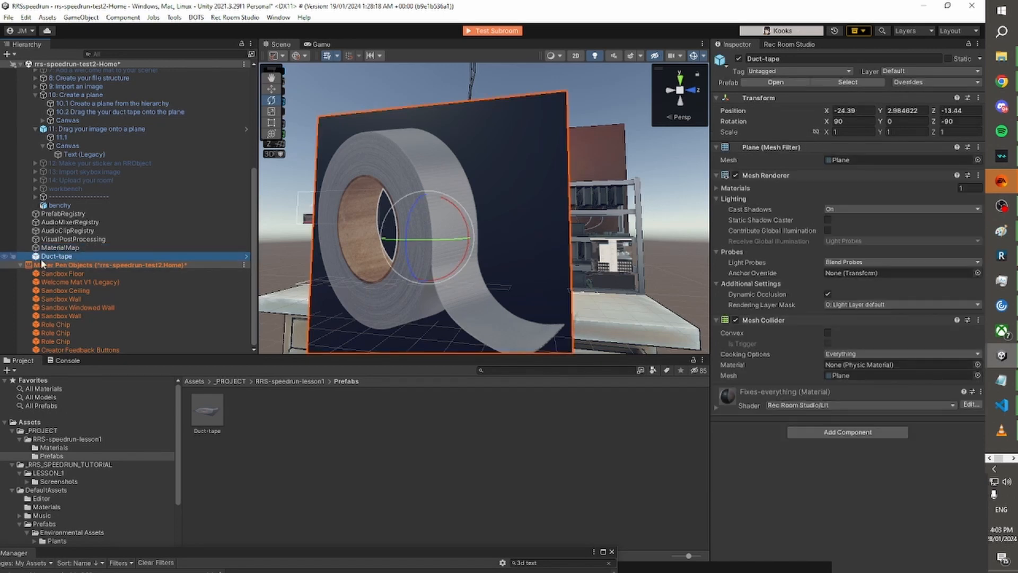
# Select the lesson's root prefab '_-- CLICK THE ARROW TO EXPAND ME' and compare its Hierarchy entry with Duct-tape.
pyautogui.scroll(7, 123, 217)
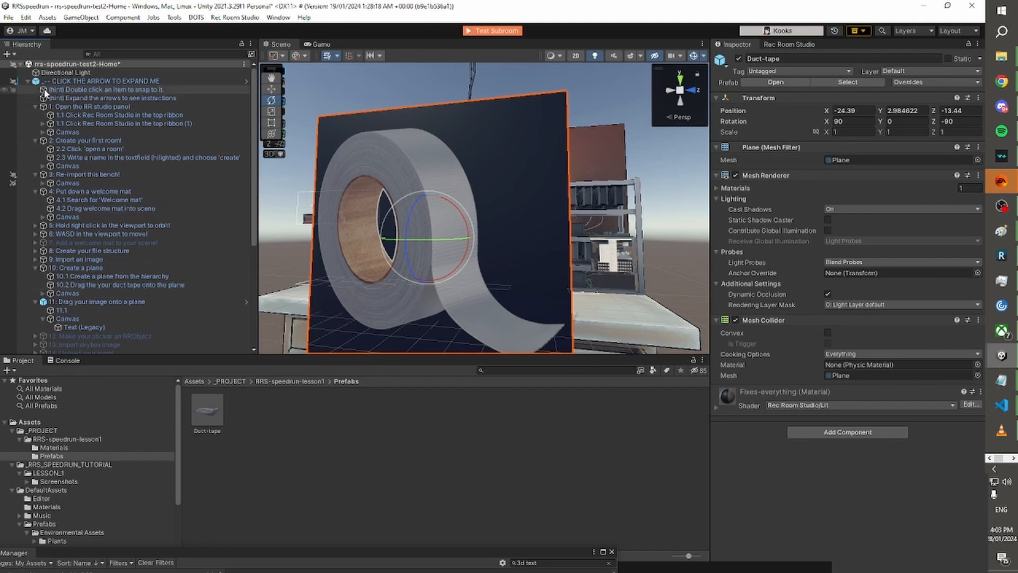
pyautogui.click(80, 90)
pyautogui.click(78, 81)
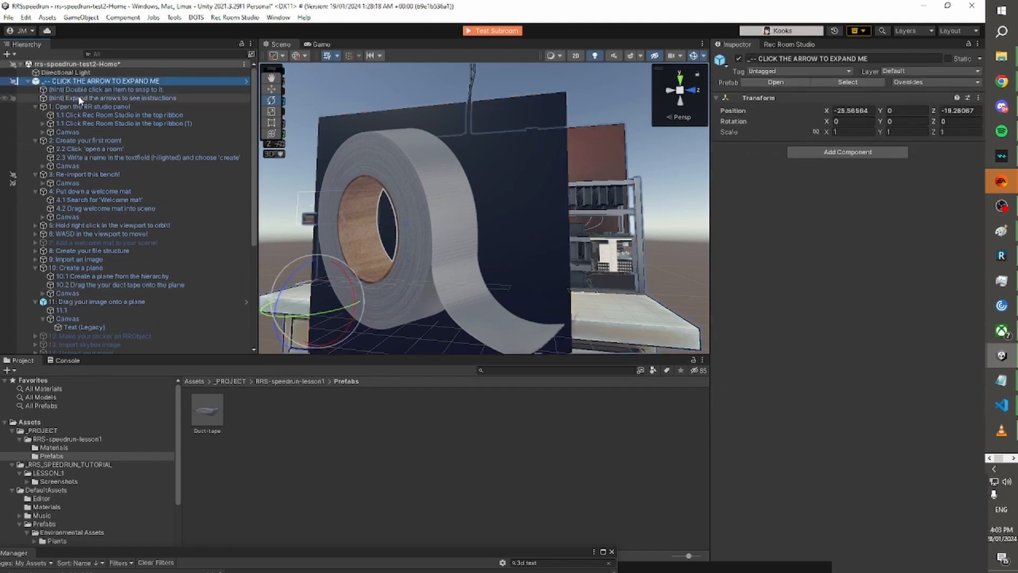
pyautogui.scroll(-6, 97, 177)
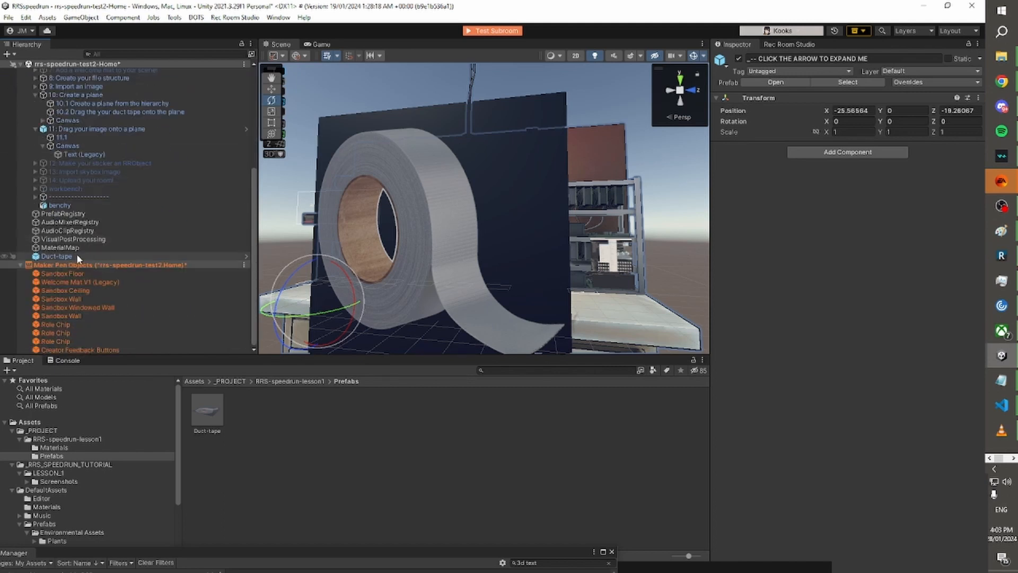
pyautogui.scroll(6, 100, 231)
pyautogui.scroll(-1, 102, 231)
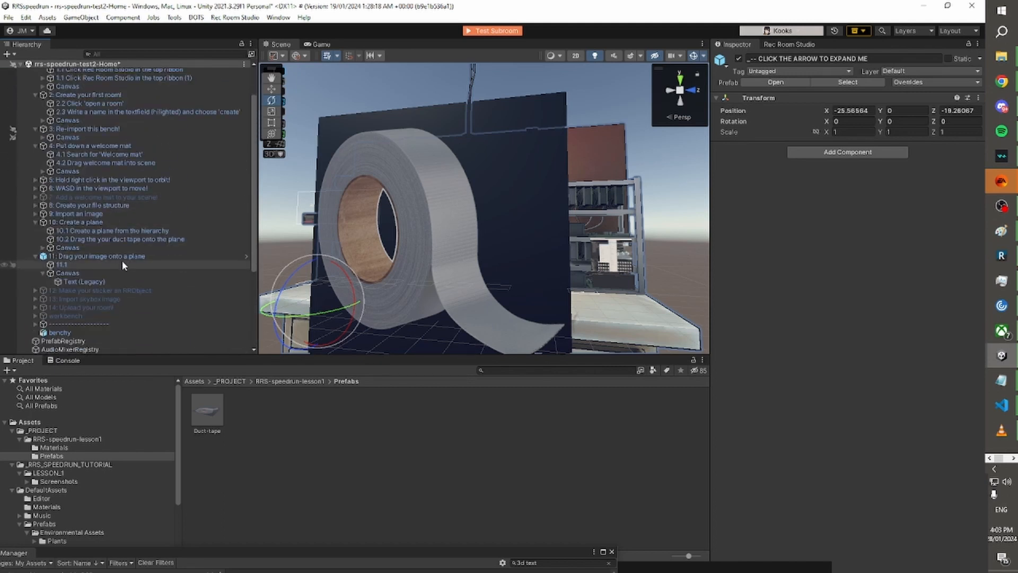
# Inspect the components of the '2.2 Click 'open a room'' and '1: Open the RR studio panel' objects inside the lesson prefab.
pyautogui.scroll(2, 122, 260)
pyautogui.click(133, 192)
pyautogui.click(122, 150)
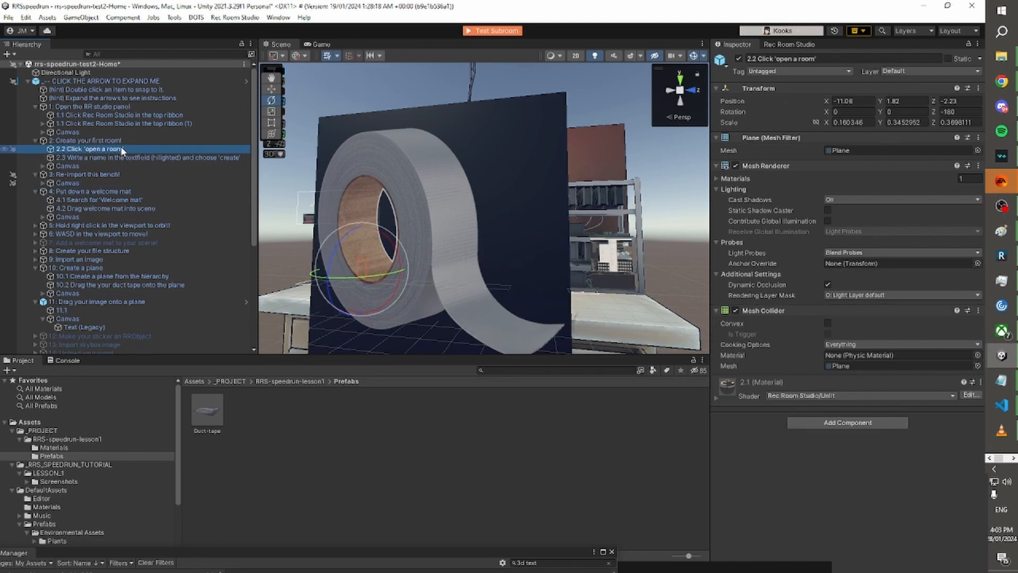
pyautogui.click(114, 107)
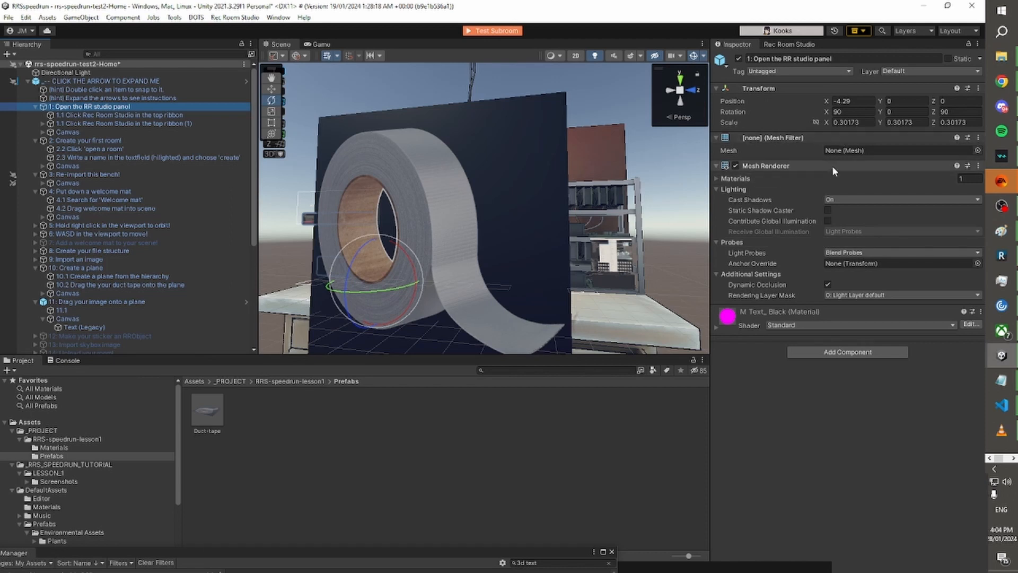
pyautogui.click(94, 149)
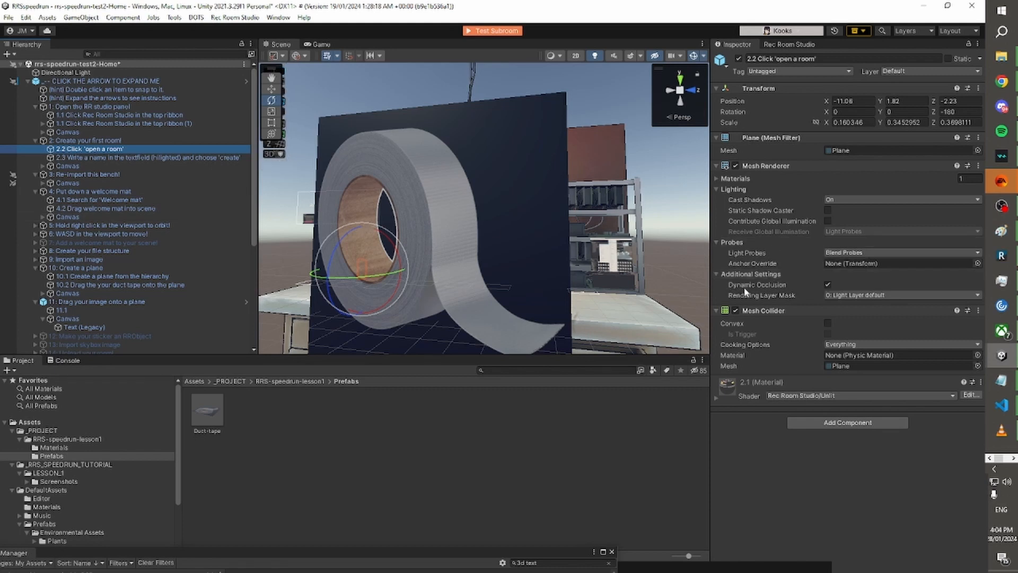
pyautogui.scroll(-5, 146, 188)
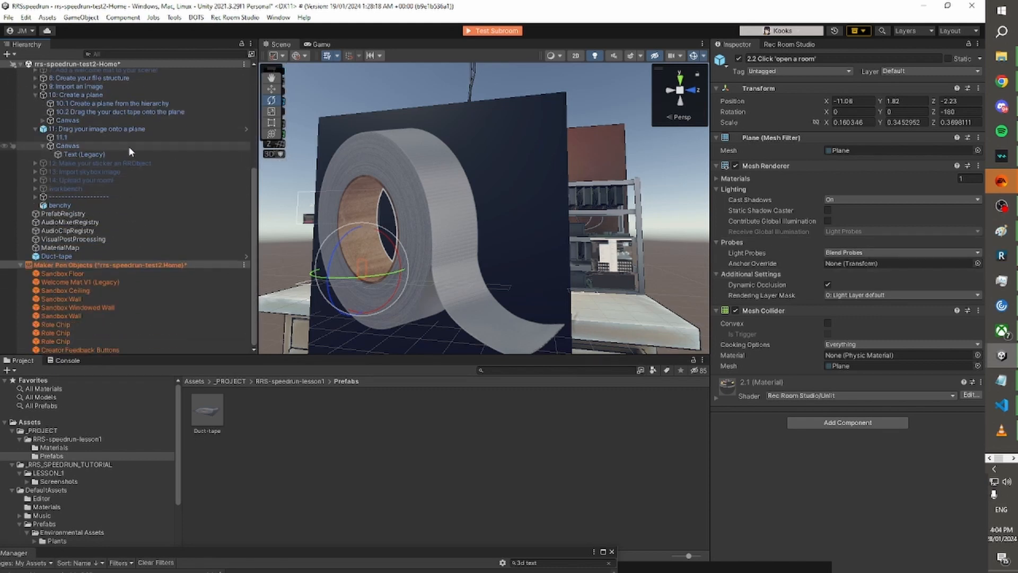
pyautogui.scroll(2, 129, 150)
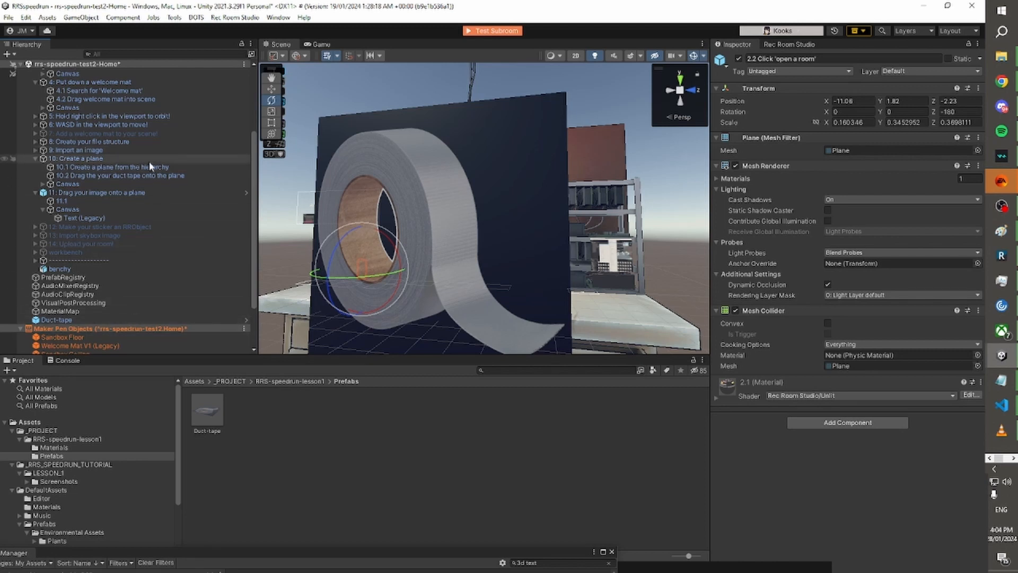
# Review the settings of the Duct-tape instance in the Hierarchy and of its prefab asset in the Prefabs folder.
pyautogui.click(73, 321)
pyautogui.moveTo(382, 203); pyautogui.dragTo(370, 283, button='right')
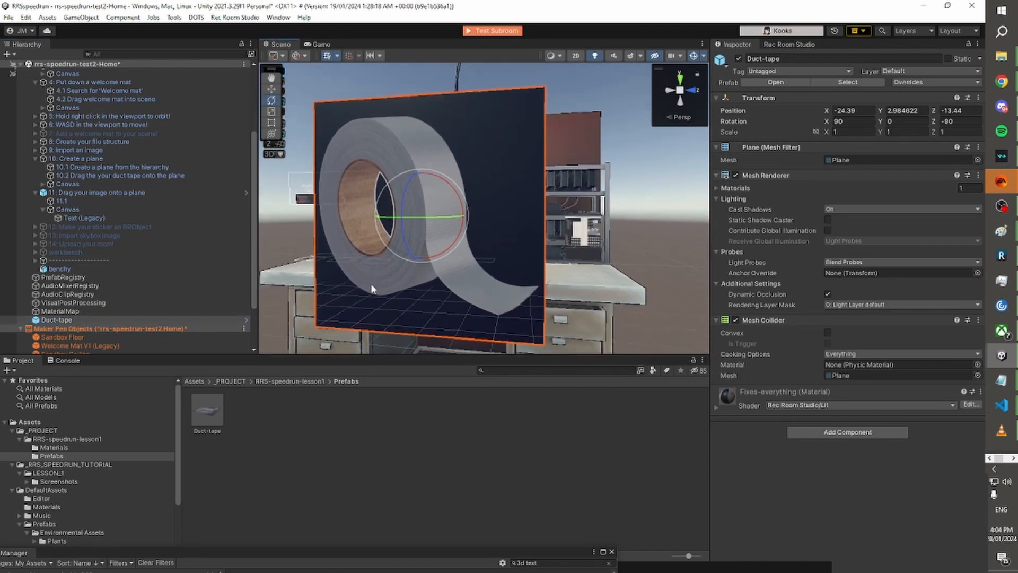
pyautogui.click(365, 435)
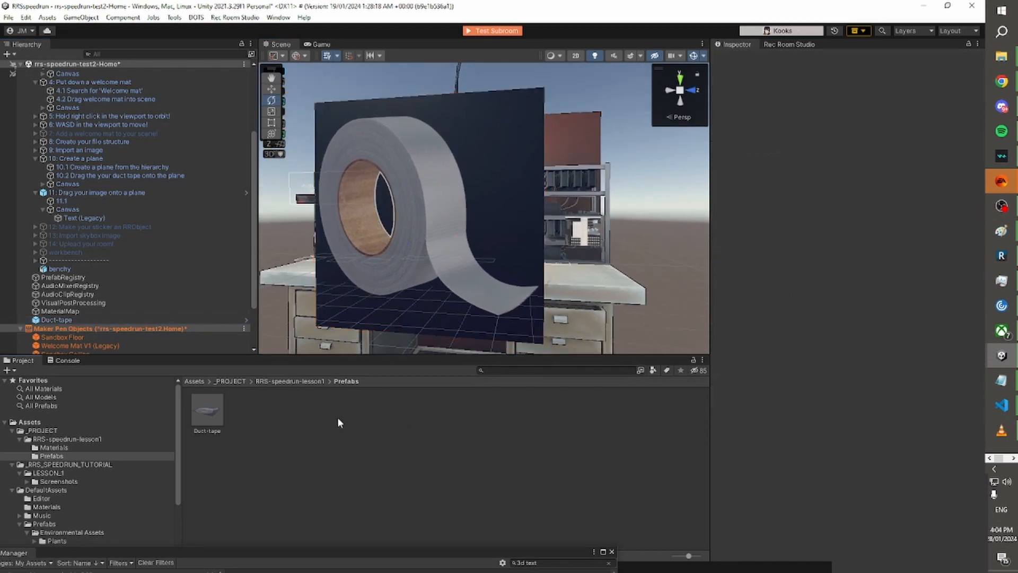
pyautogui.click(212, 407)
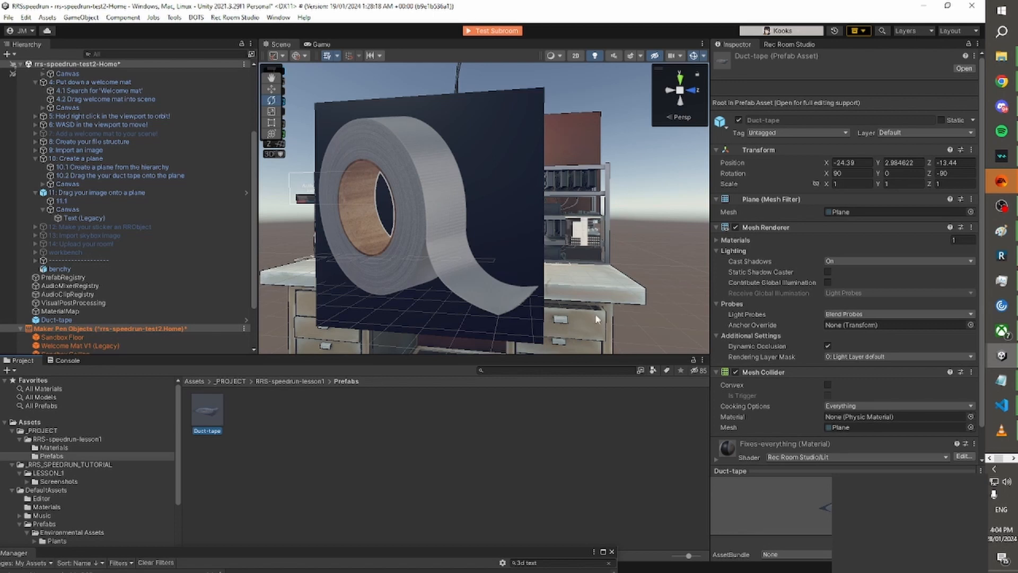
pyautogui.scroll(-2, 864, 234)
pyautogui.scroll(2, 875, 275)
# Place a second instance of the Duct-tape prefab in the scene beside the original.
pyautogui.moveTo(395, 206); pyautogui.dragTo(435, 197, button='right')
pyautogui.press('s')
pyautogui.click(631, 204)
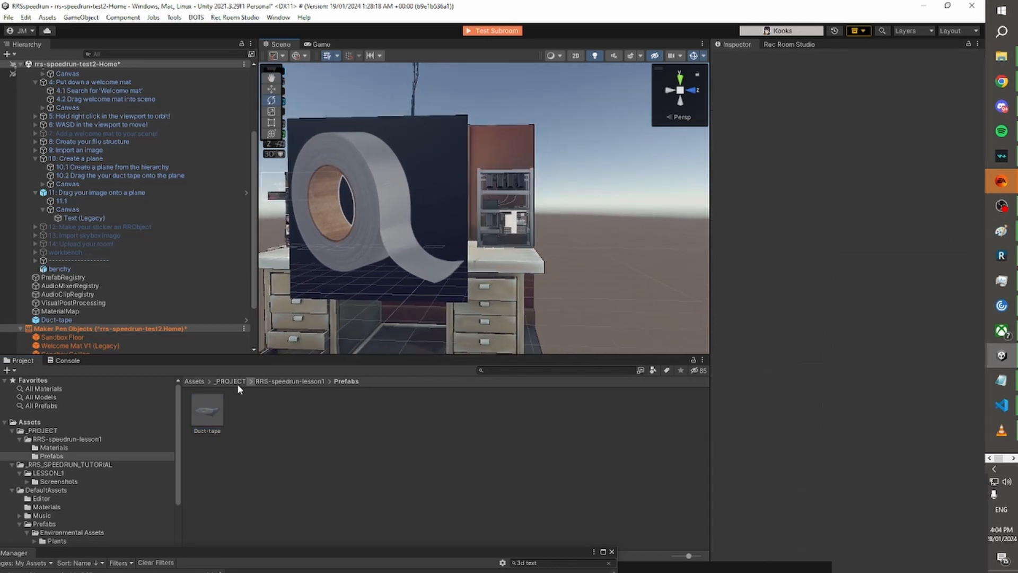
pyautogui.click(208, 426)
pyautogui.moveTo(360, 224); pyautogui.dragTo(366, 227, button='right')
pyautogui.click(320, 463)
pyautogui.moveTo(217, 421); pyautogui.dragTo(593, 284)
pyautogui.rightClick(465, 418)
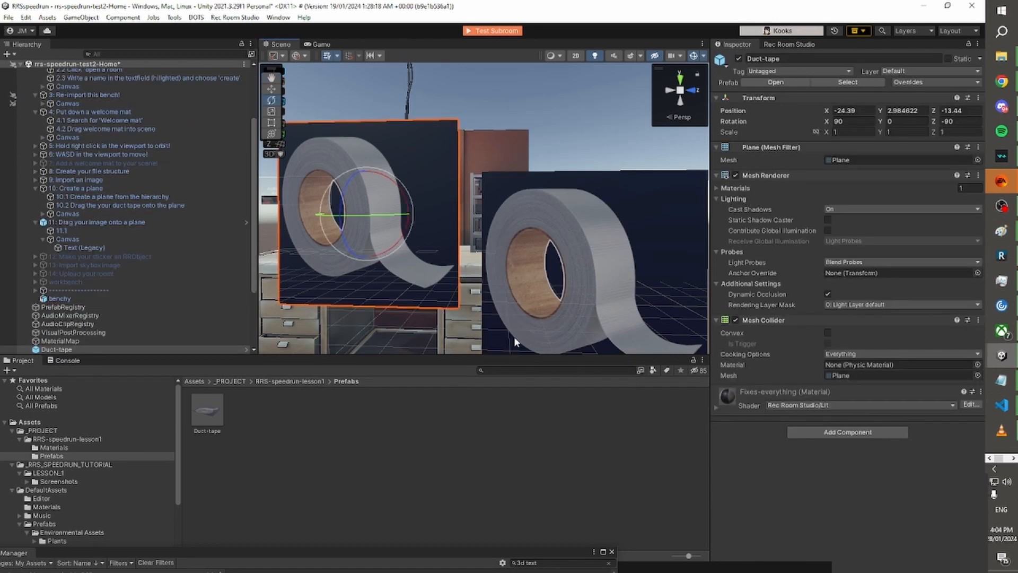
# Switch the Mesh Renderer of the Duct-tape prefab asset off and back on.
pyautogui.click(514, 337)
pyautogui.hotkey('ctrl', 'z')
pyautogui.click(481, 462)
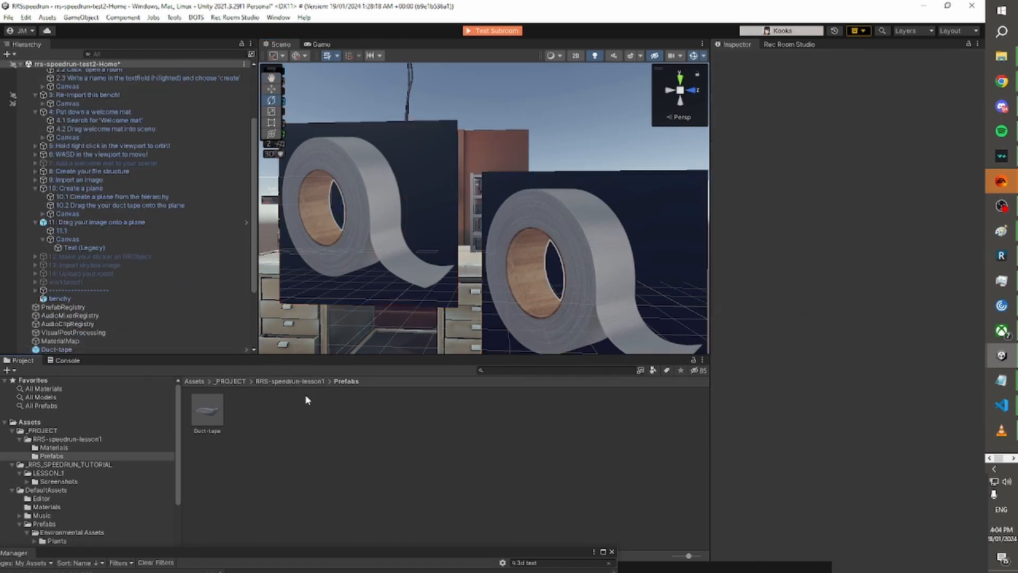
pyautogui.click(207, 414)
pyautogui.scroll(-2, 841, 260)
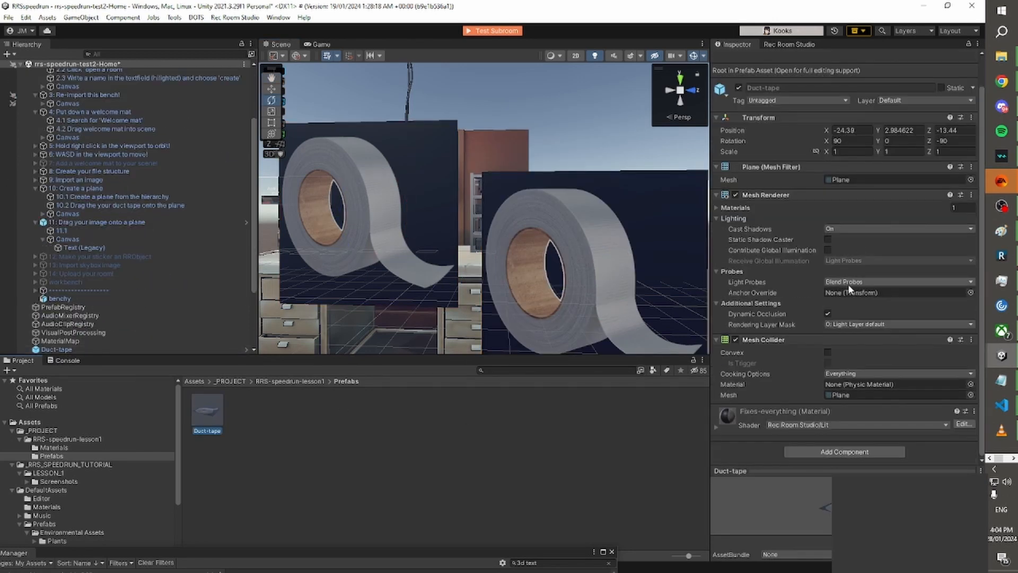
pyautogui.scroll(2, 861, 276)
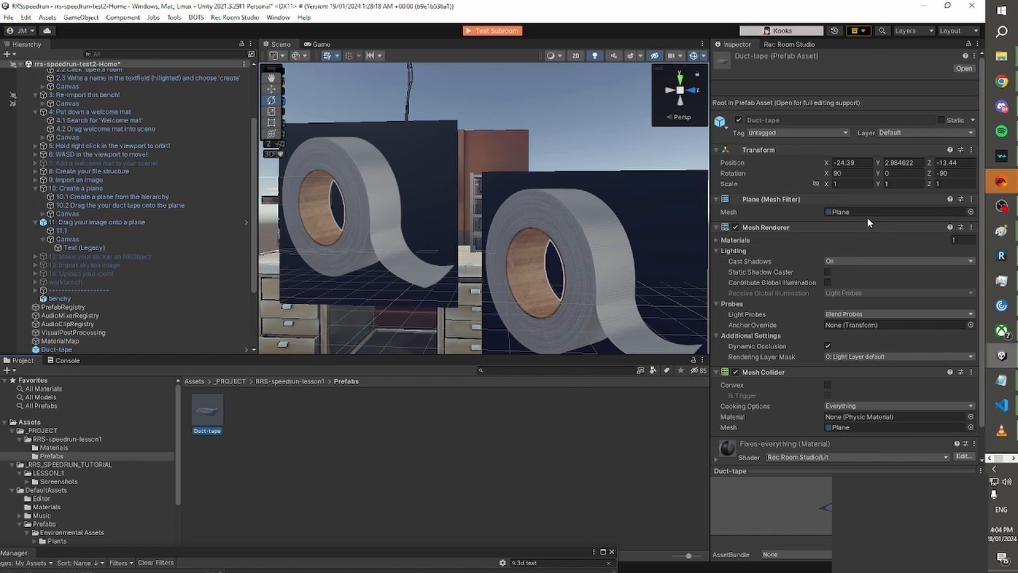
pyautogui.scroll(-2, 867, 217)
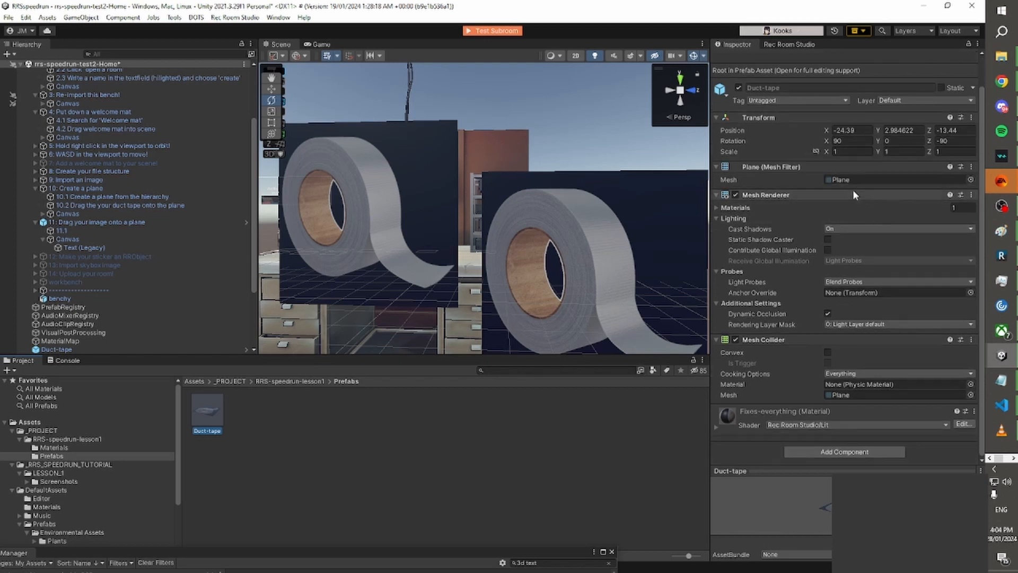
pyautogui.click(735, 195)
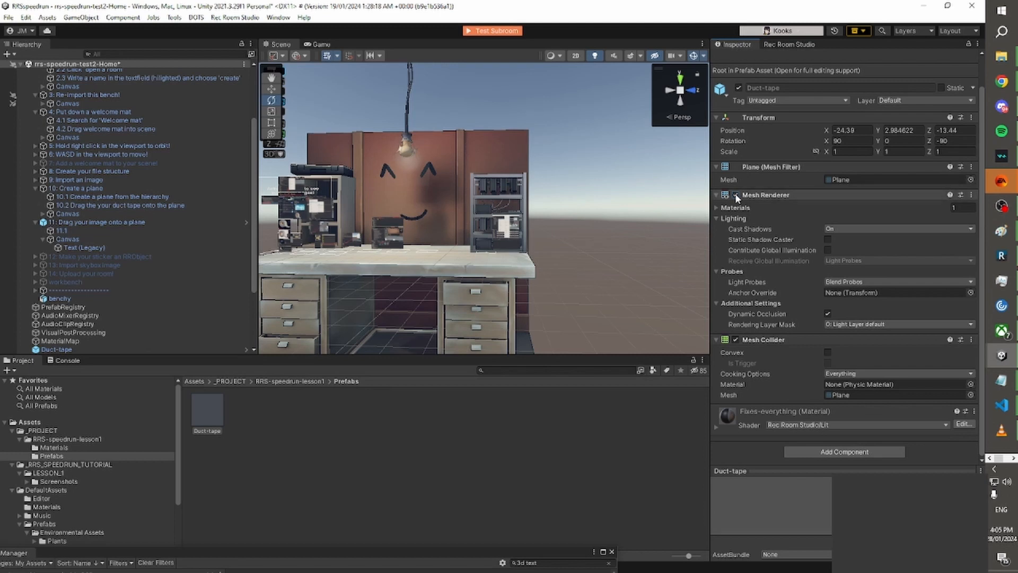
pyautogui.click(735, 194)
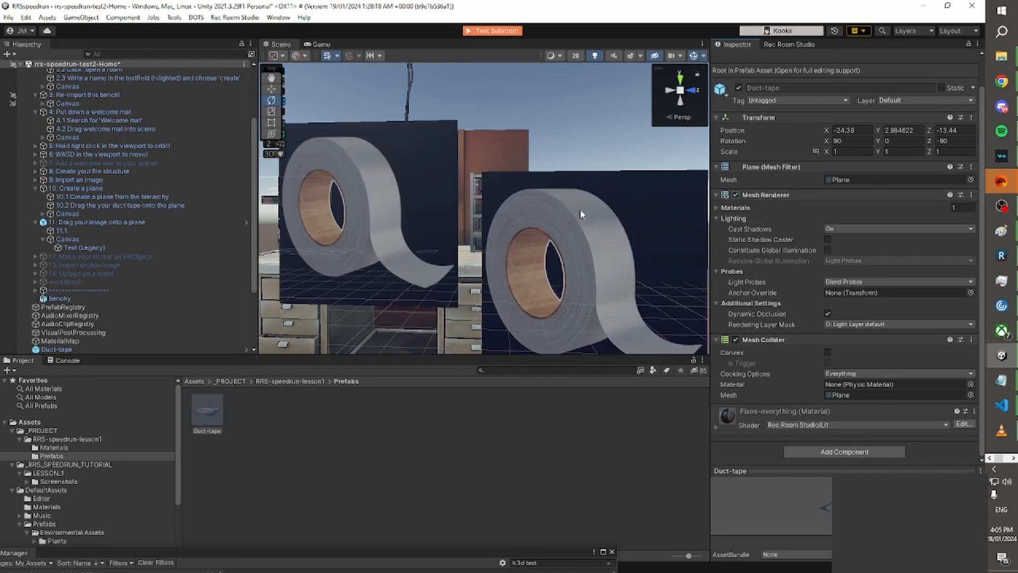
pyautogui.moveTo(583, 213)
pyautogui.mouseDown(button='right')
pyautogui.moveTo(577, 187)
pyautogui.moveTo(573, 204)
pyautogui.mouseUp(button='right')
pyautogui.click(436, 176)
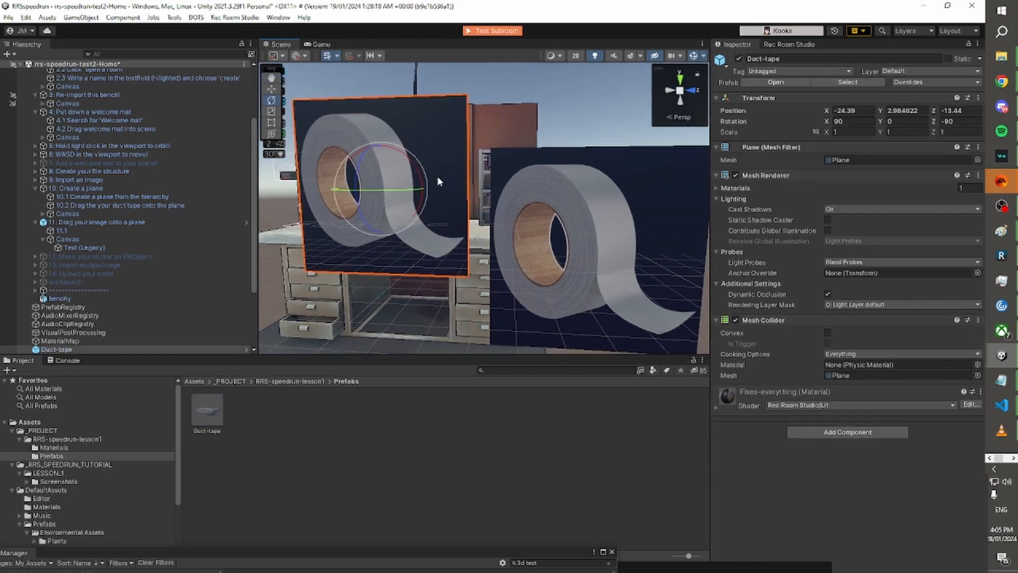
pyautogui.click(536, 213)
pyautogui.click(383, 216)
pyautogui.click(462, 442)
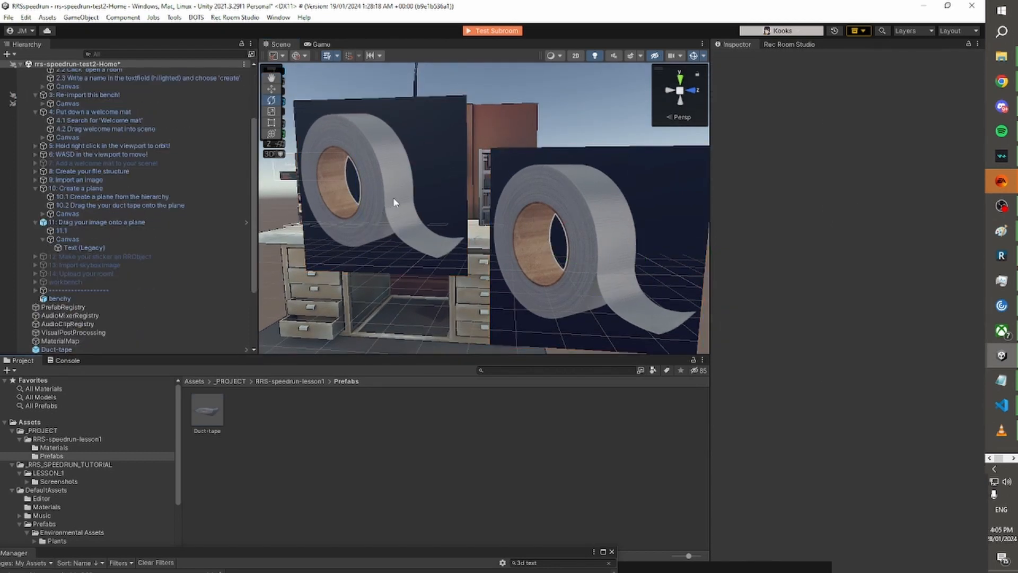
pyautogui.click(552, 259)
# Open the Duct-tape prefab on its own, view it in isolation and return to the scene.
pyautogui.click(213, 417)
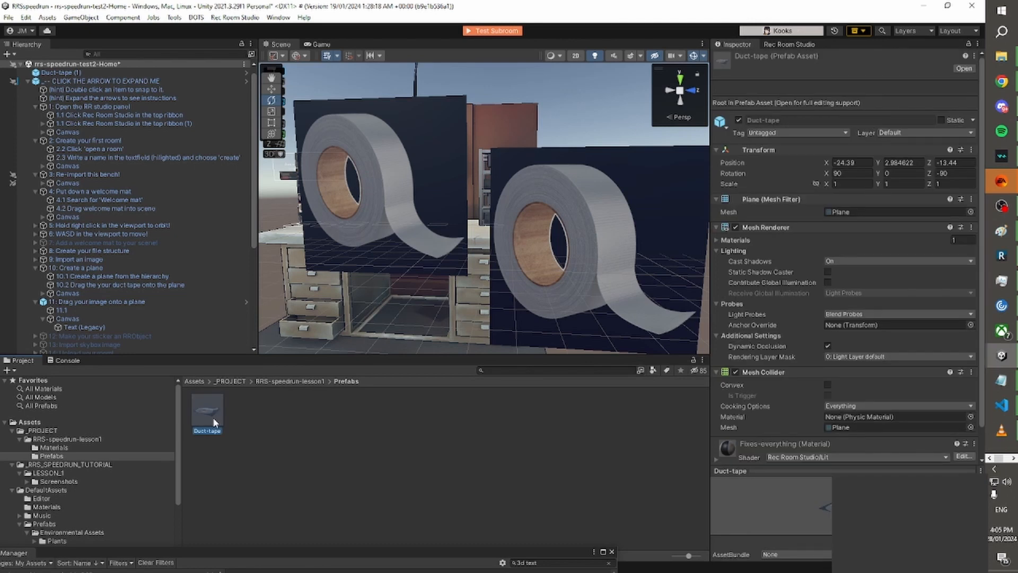
pyautogui.doubleClick(212, 417)
pyautogui.click(322, 234)
pyautogui.moveTo(321, 234); pyautogui.dragTo(380, 220, button='right')
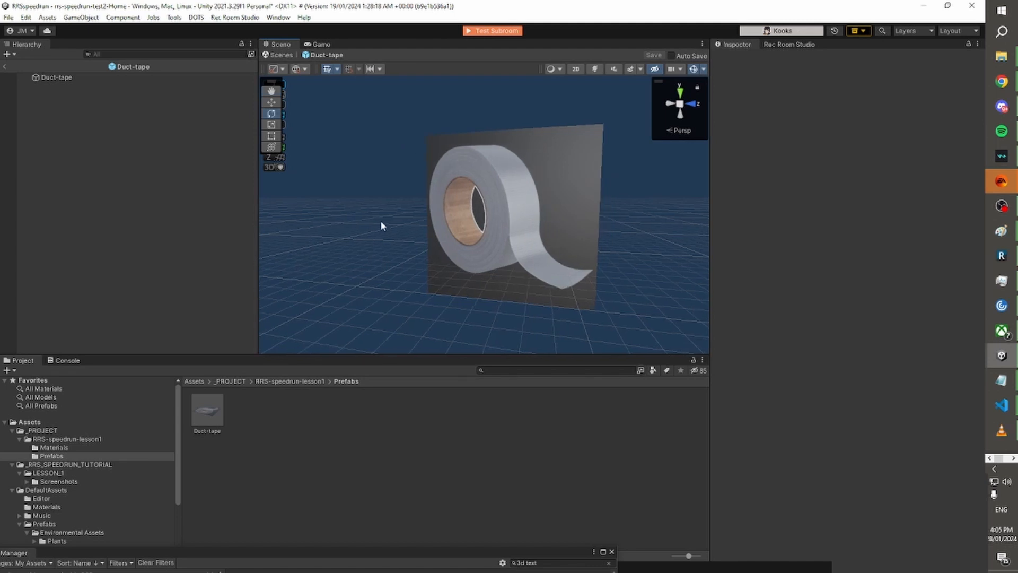
pyautogui.click(546, 178)
pyautogui.click(641, 196)
pyautogui.moveTo(641, 196)
pyautogui.mouseDown(button='right')
pyautogui.moveTo(637, 212)
pyautogui.moveTo(656, 194)
pyautogui.mouseUp(button='right')
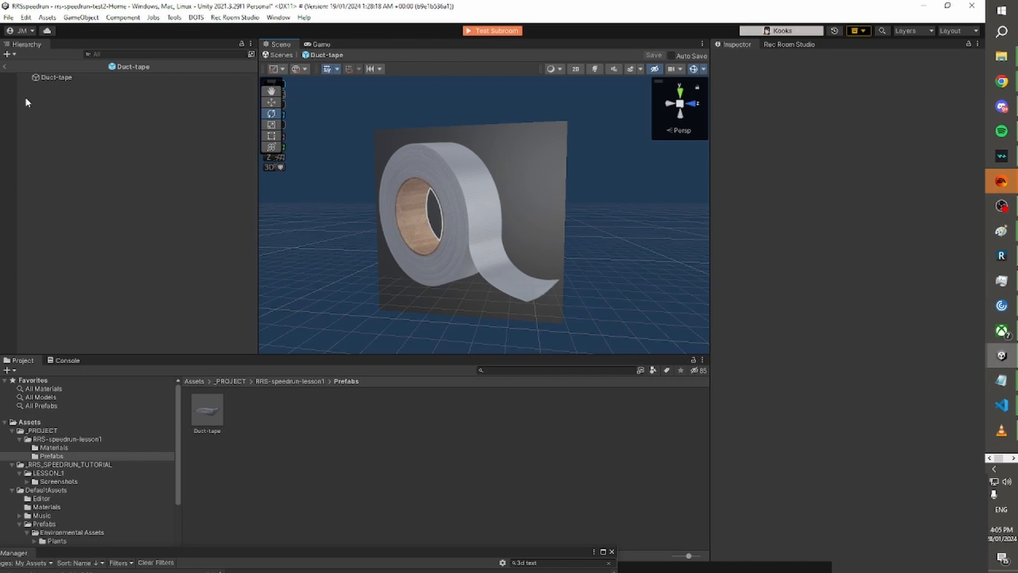
pyautogui.click(7, 68)
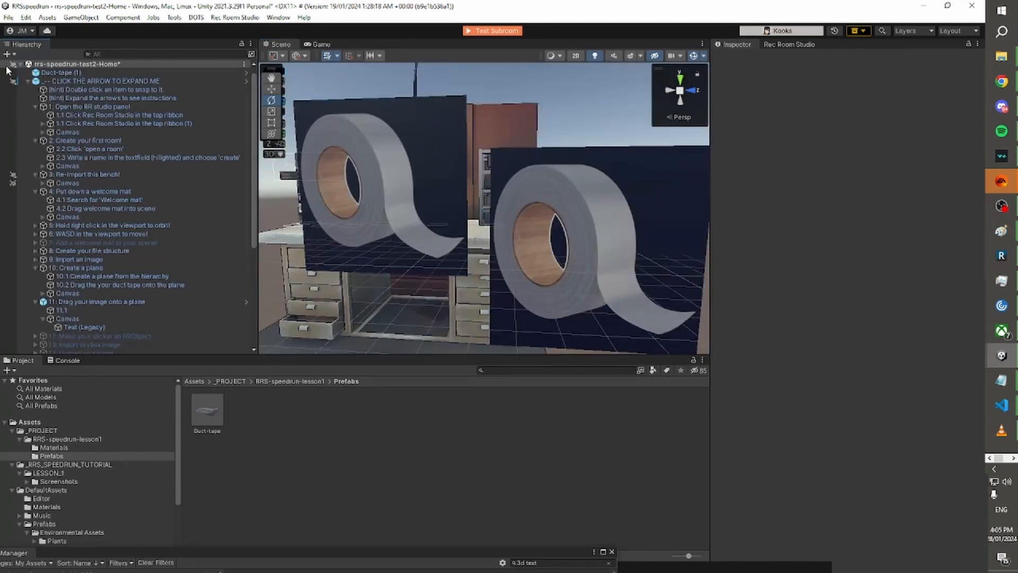
# Open the Duct-tape prefab for editing and add a 3D cube as a child of the plane.
pyautogui.doubleClick(207, 413)
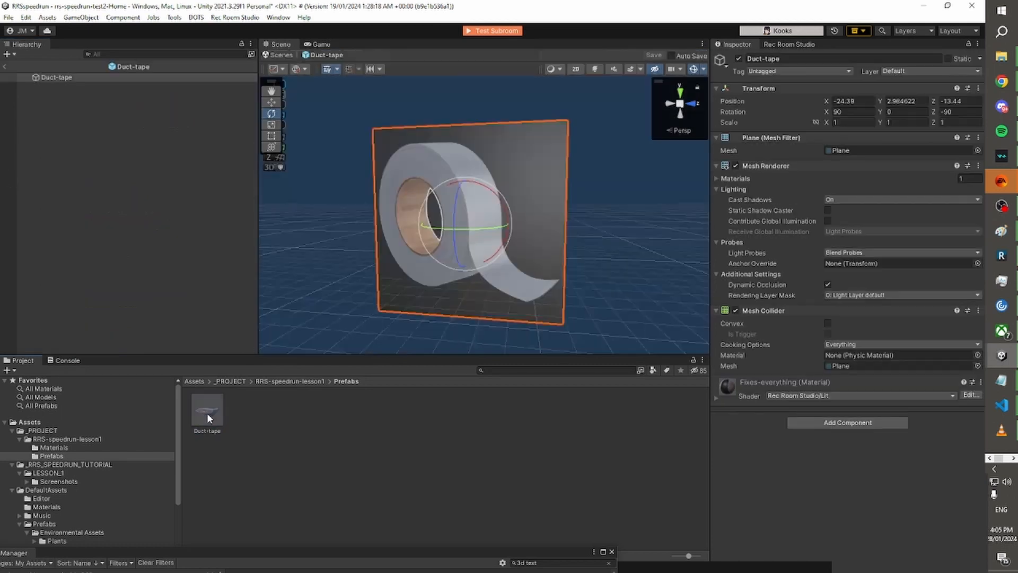
pyautogui.click(344, 200)
pyautogui.click(532, 197)
pyautogui.keyDown('alt'); pyautogui.moveTo(601, 174); pyautogui.dragTo(609, 186); pyautogui.keyUp('alt')
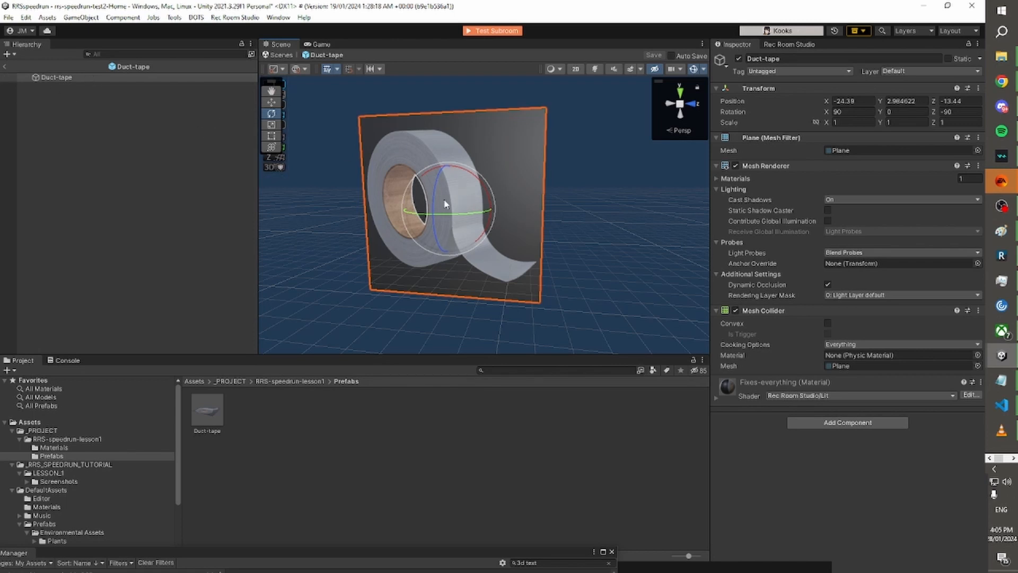
pyautogui.rightClick(72, 79)
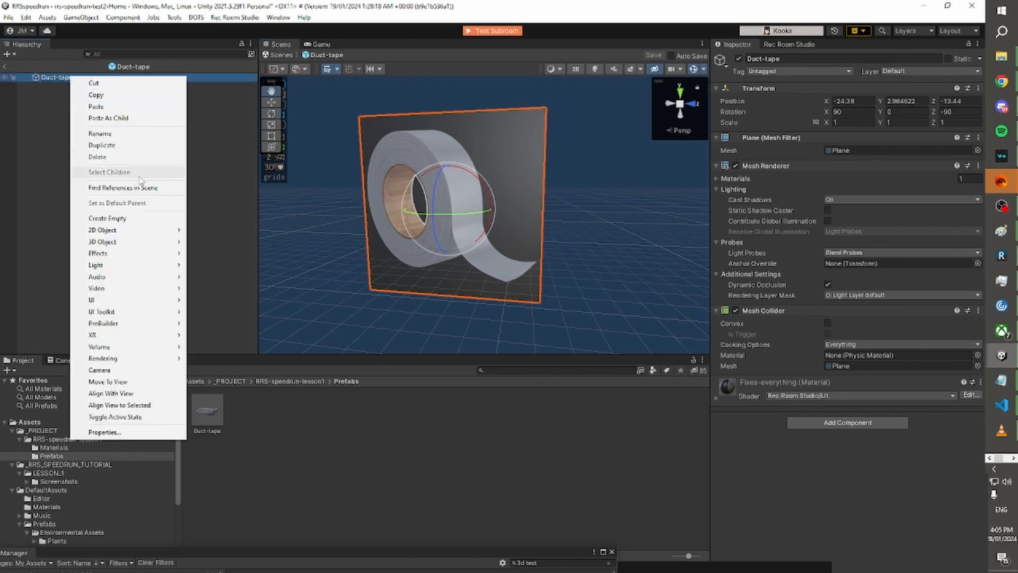
pyautogui.moveTo(148, 242)
pyautogui.click(230, 245)
pyautogui.keyDown('alt'); pyautogui.moveTo(414, 154); pyautogui.dragTo(425, 204); pyautogui.keyUp('alt')
pyautogui.click(325, 271)
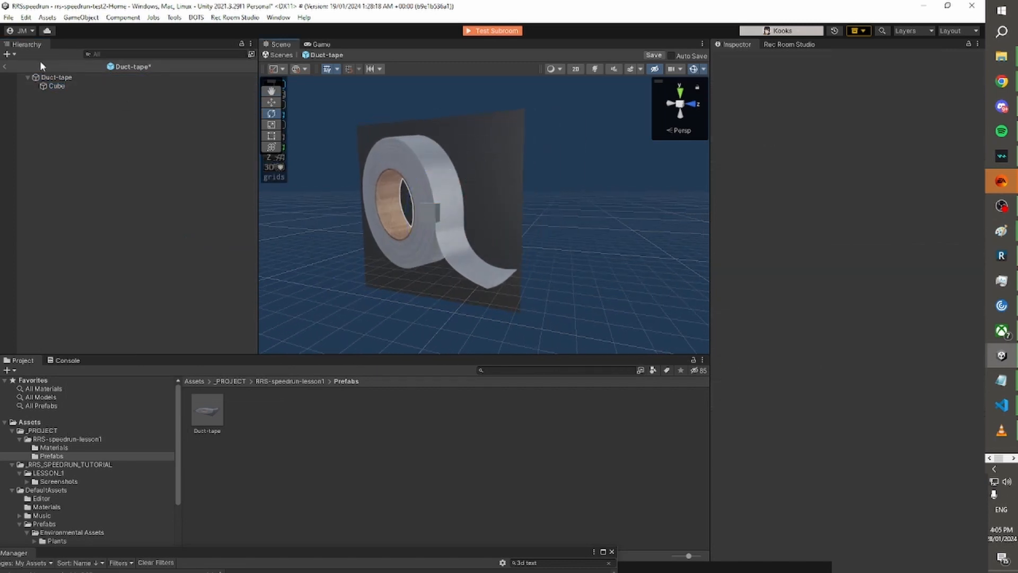
# Save the Duct-tape prefab with its child cube and return to the scene.
pyautogui.moveTo(313, 184); pyautogui.dragTo(318, 158, button='right')
pyautogui.press('w')
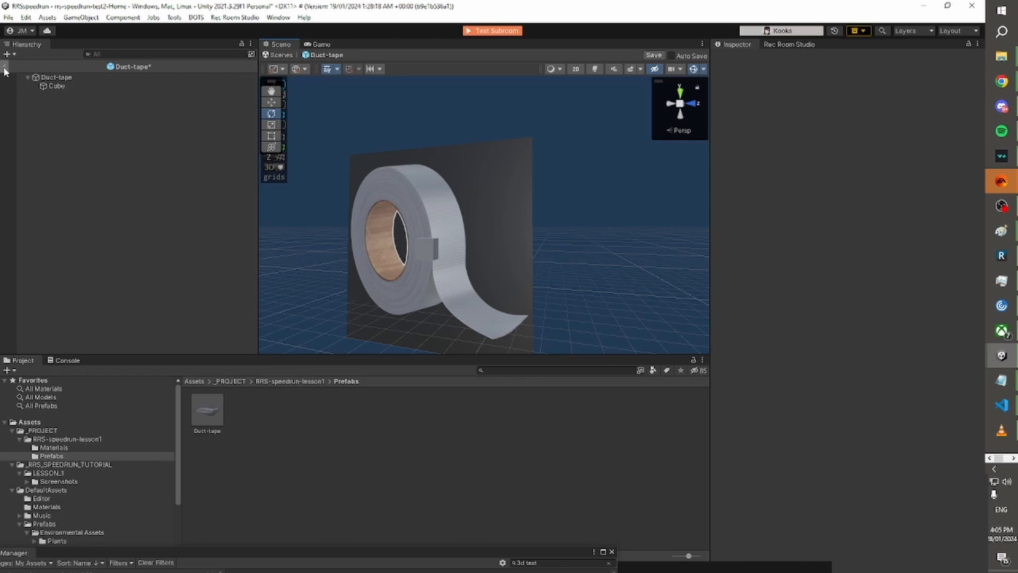
pyautogui.moveTo(395, 175); pyautogui.dragTo(386, 153, button='right')
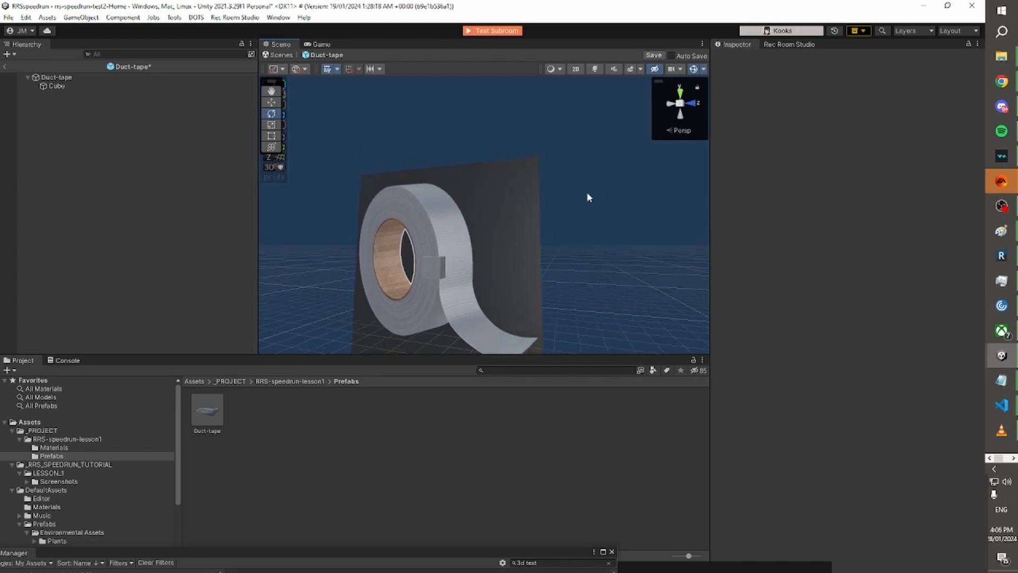
pyautogui.click(8, 16)
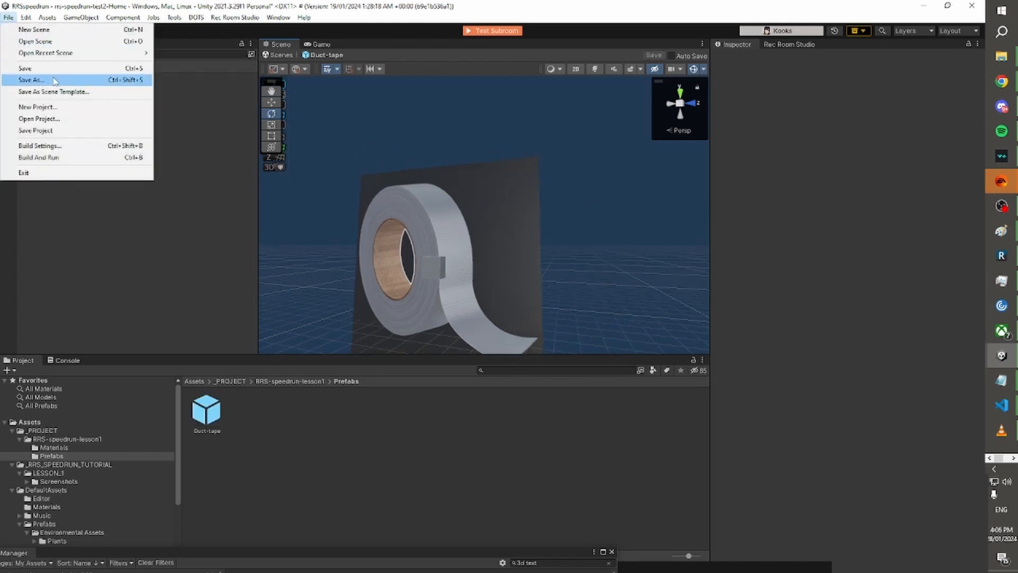
pyautogui.click(431, 145)
pyautogui.click(6, 66)
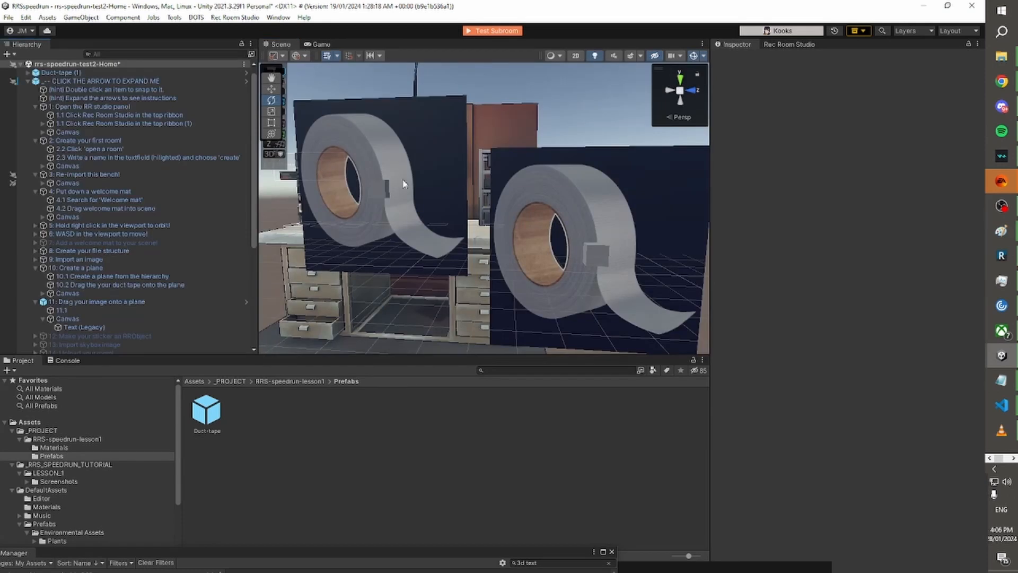
# Examine both Duct-tape copies in the scene and compare them with the edited prefab asset.
pyautogui.moveTo(403, 183); pyautogui.dragTo(434, 187, button='right')
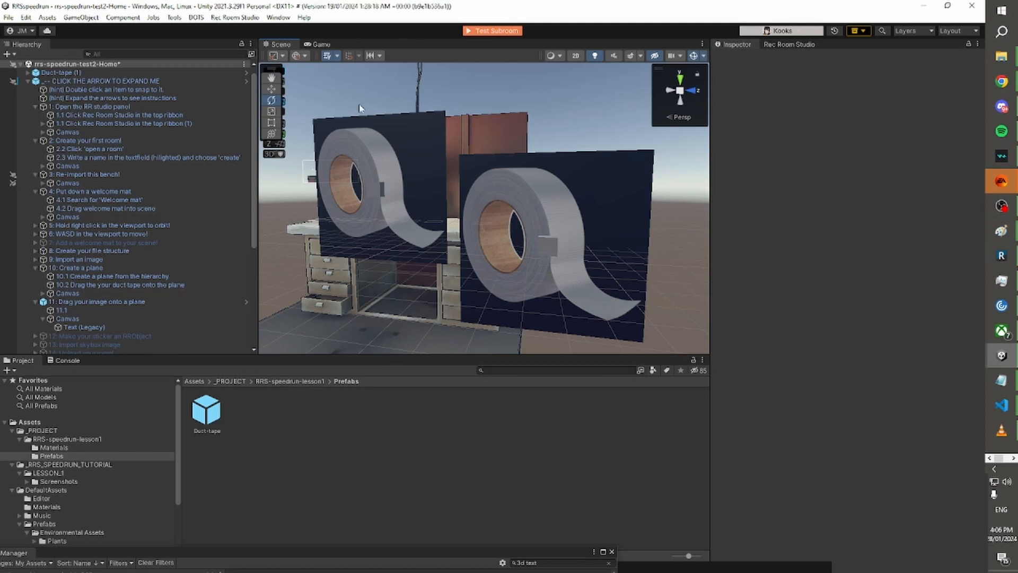
pyautogui.moveTo(359, 104); pyautogui.dragTo(508, 260, button='right')
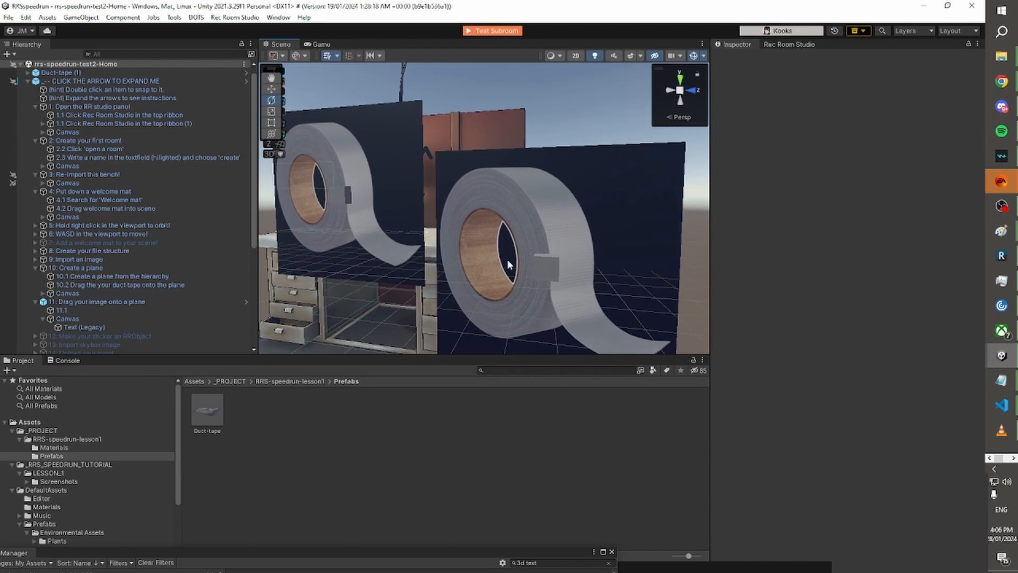
pyautogui.click(541, 272)
pyautogui.click(574, 131)
pyautogui.click(462, 215)
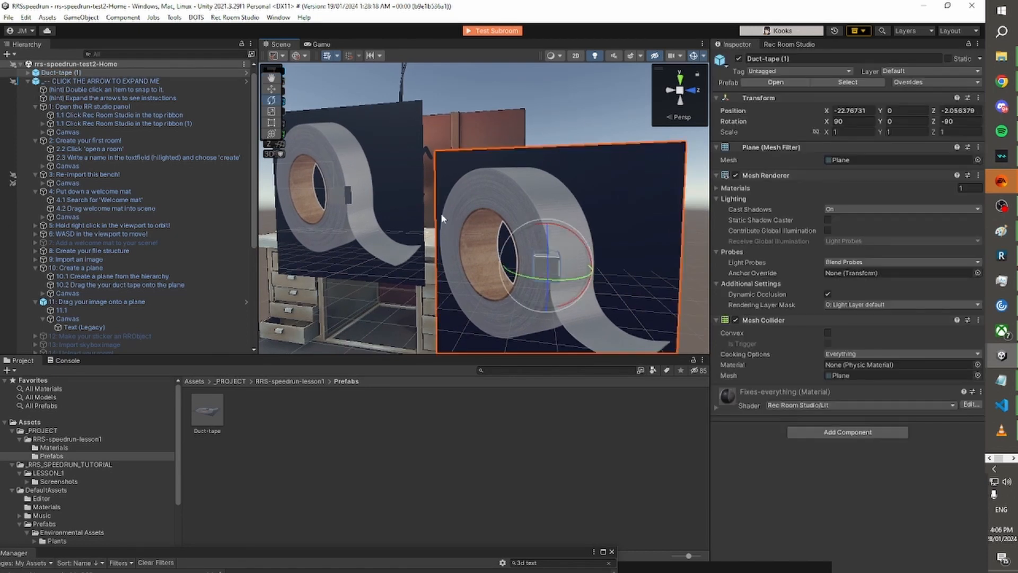
pyautogui.click(374, 233)
pyautogui.click(579, 128)
pyautogui.press('a')
pyautogui.moveTo(578, 133); pyautogui.dragTo(761, 146, button='right')
pyautogui.click(205, 408)
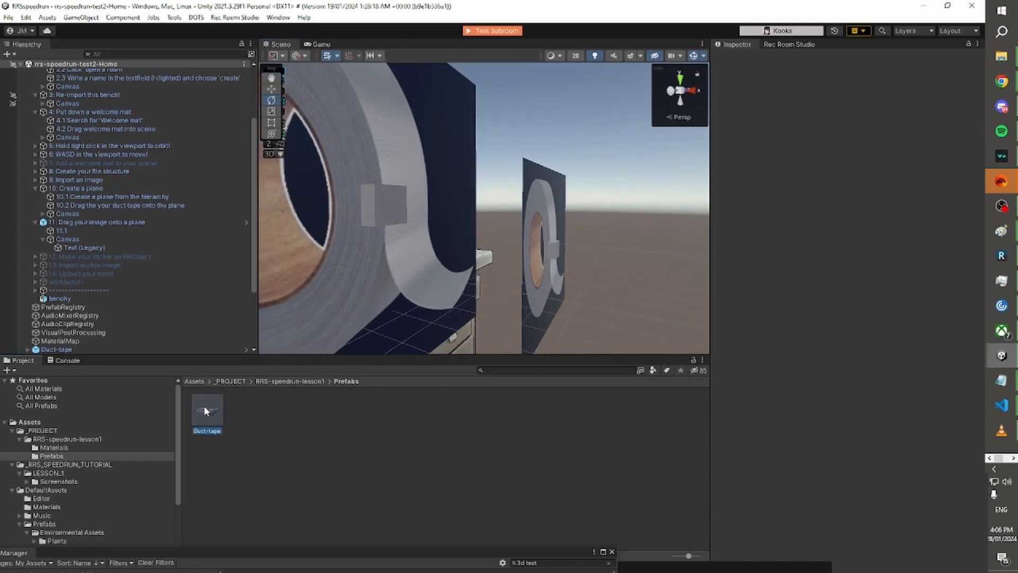
pyautogui.moveTo(575, 111); pyautogui.dragTo(407, 98, button='right')
pyautogui.press('d')
pyautogui.click(402, 153)
pyautogui.moveTo(402, 154); pyautogui.dragTo(419, 139, button='right')
pyautogui.scroll(-4, 132, 324)
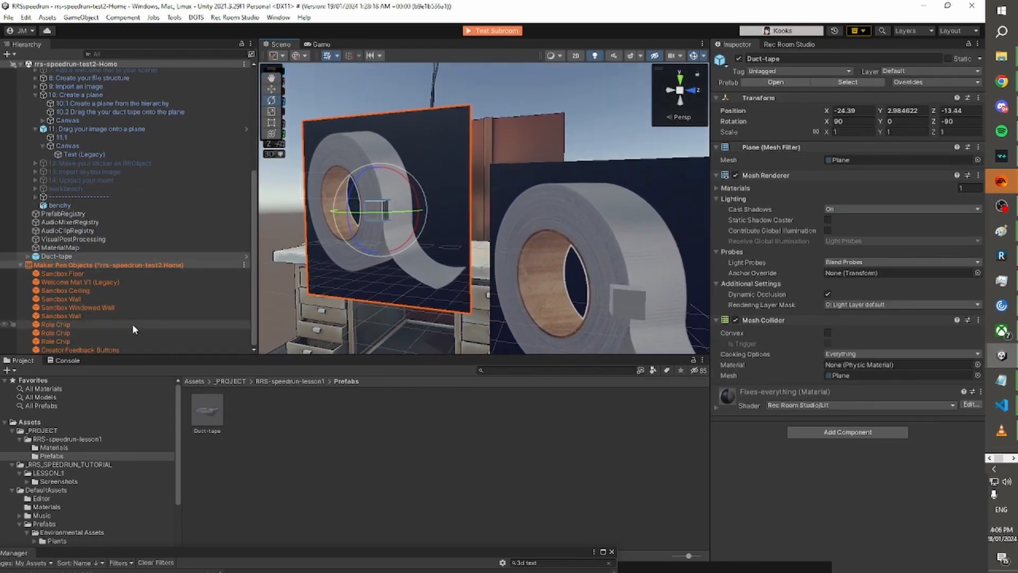
pyautogui.click(605, 118)
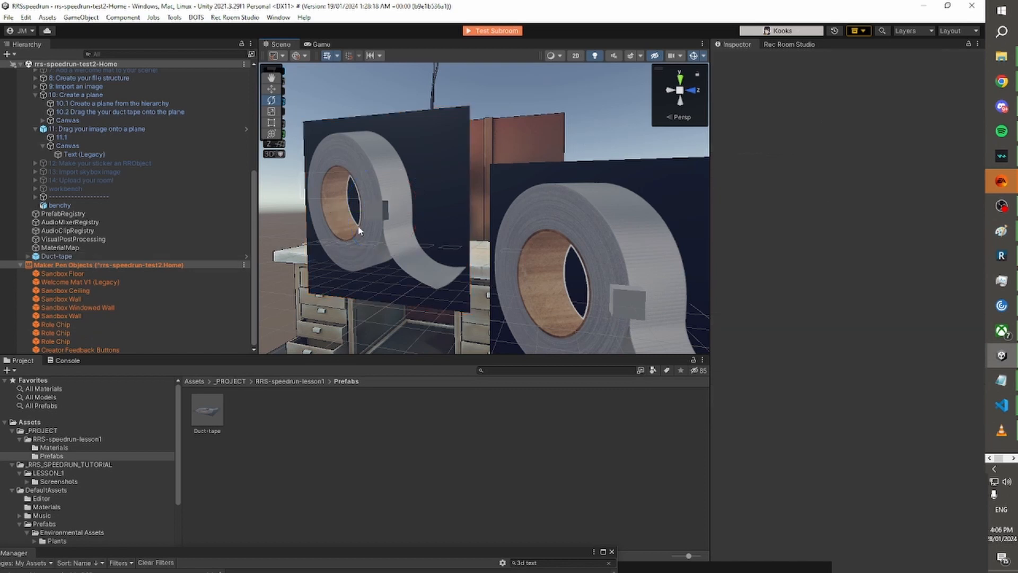
pyautogui.click(204, 405)
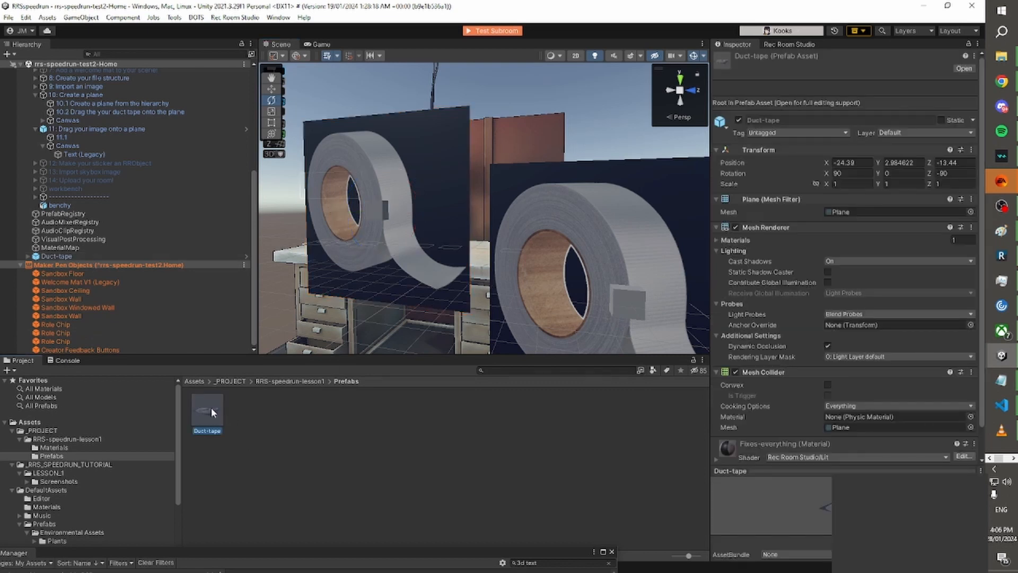
# Reopen the Duct-tape prefab for editing and delete its child cube.
pyautogui.doubleClick(211, 408)
pyautogui.click(506, 259)
pyautogui.click(433, 265)
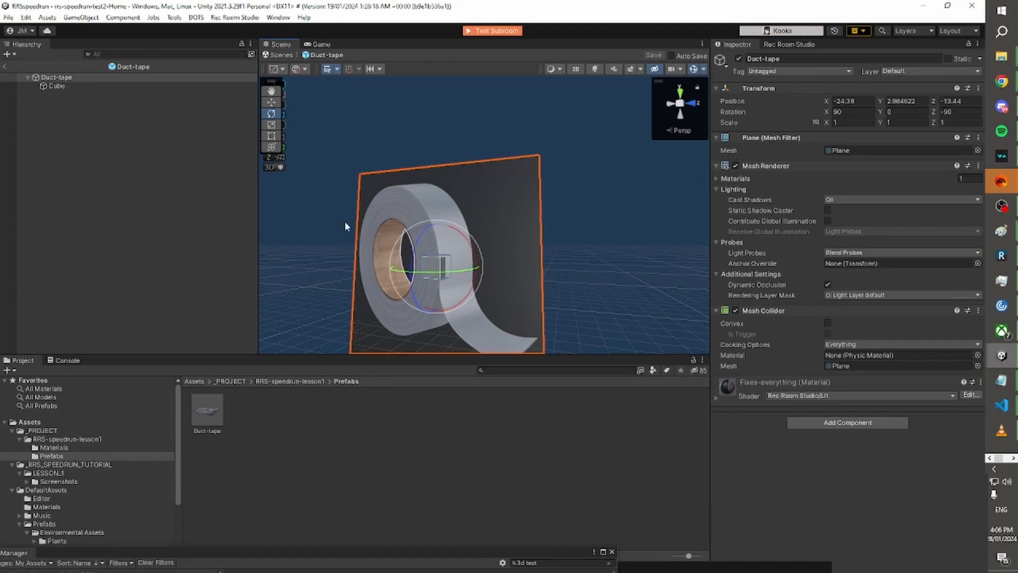
pyautogui.click(88, 87)
pyautogui.press('Delete')
# Add a Box Collider component to the root Duct-tape object of the prefab.
pyautogui.click(106, 78)
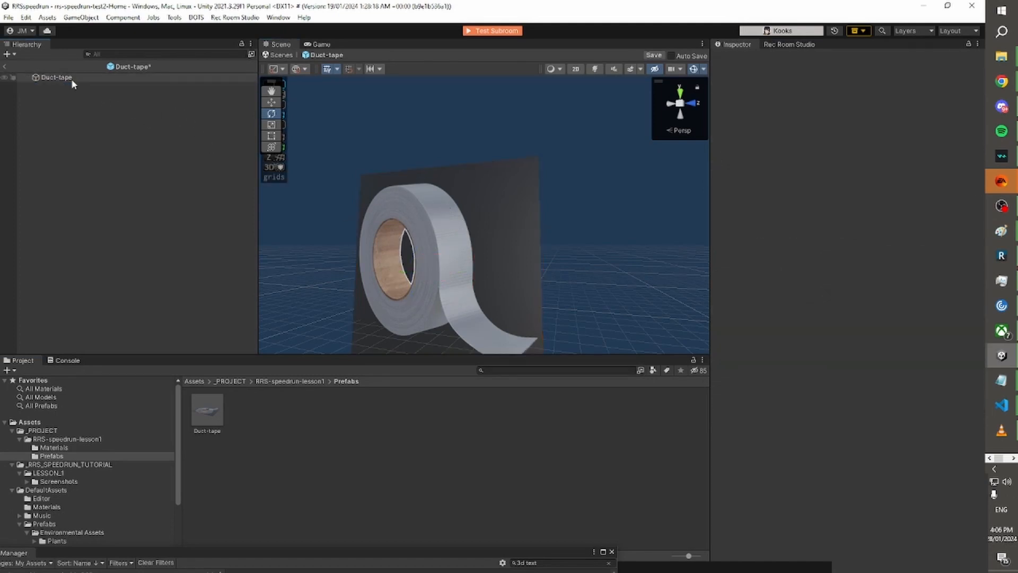
pyautogui.scroll(3, 509, 175)
pyautogui.keyDown('alt'); pyautogui.moveTo(509, 175); pyautogui.dragTo(592, 200); pyautogui.keyUp('alt')
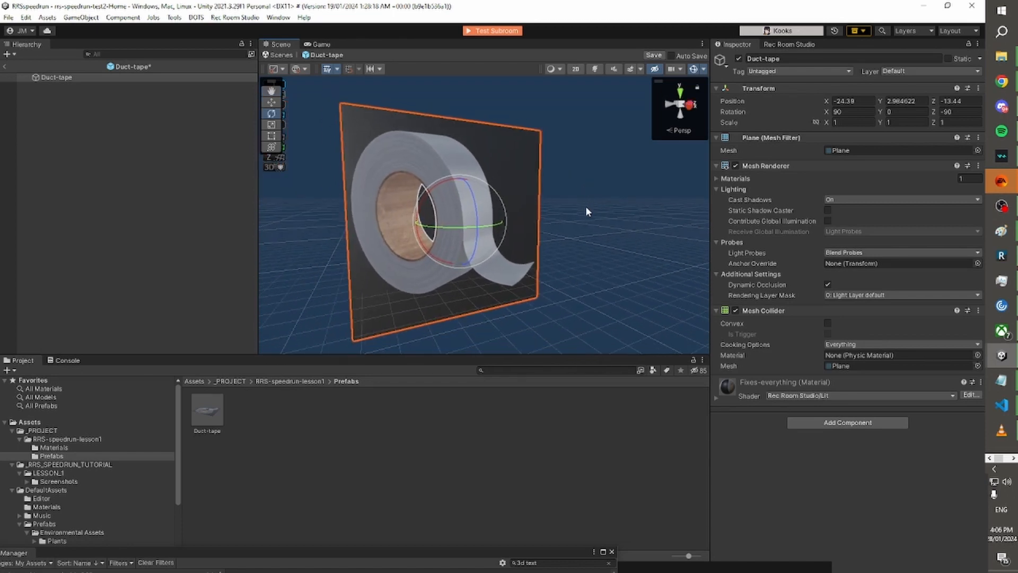
pyautogui.click(877, 423)
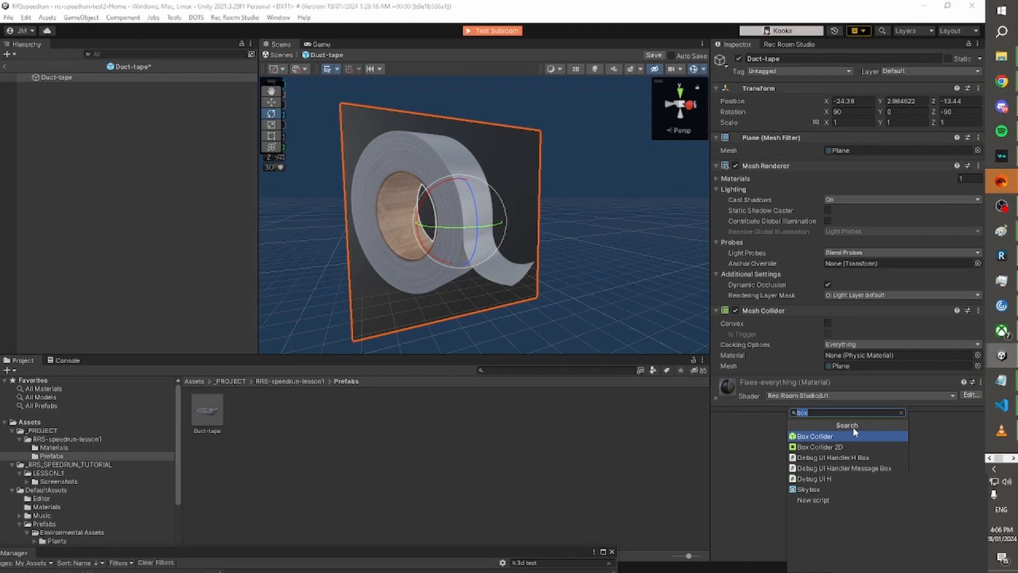
pyautogui.write('box')
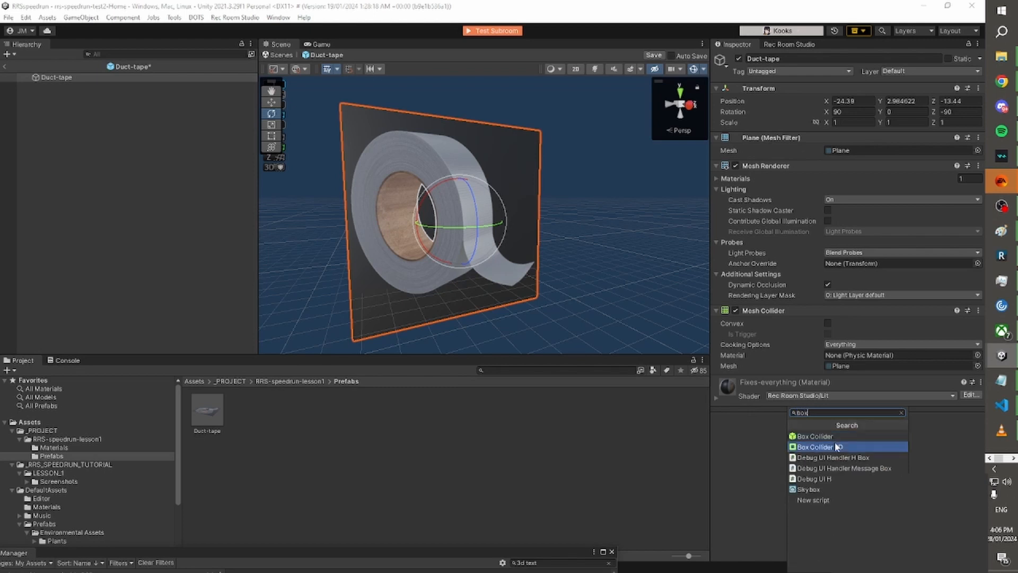
pyautogui.click(834, 434)
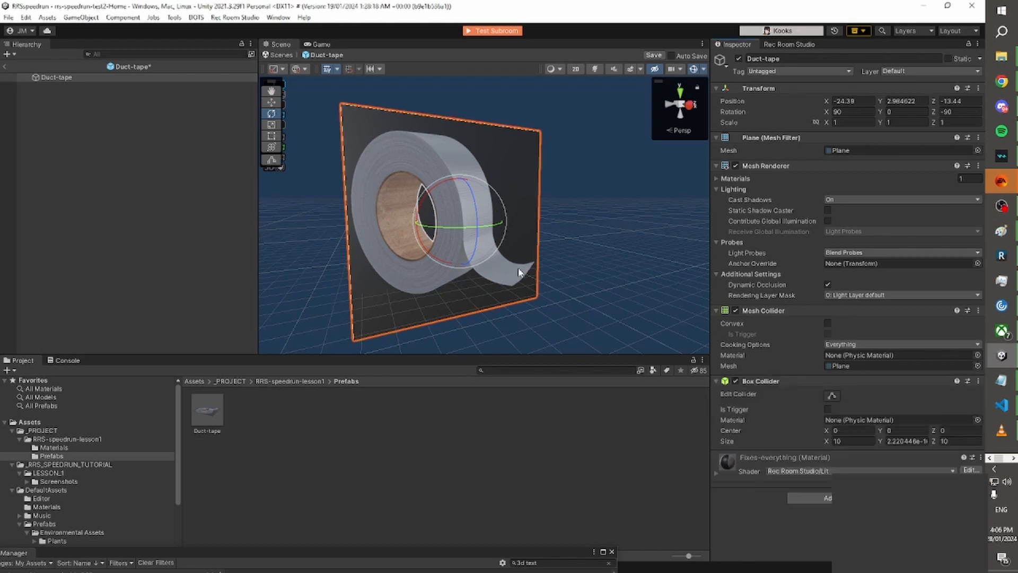
pyautogui.moveTo(644, 271); pyautogui.dragTo(620, 257, button='right')
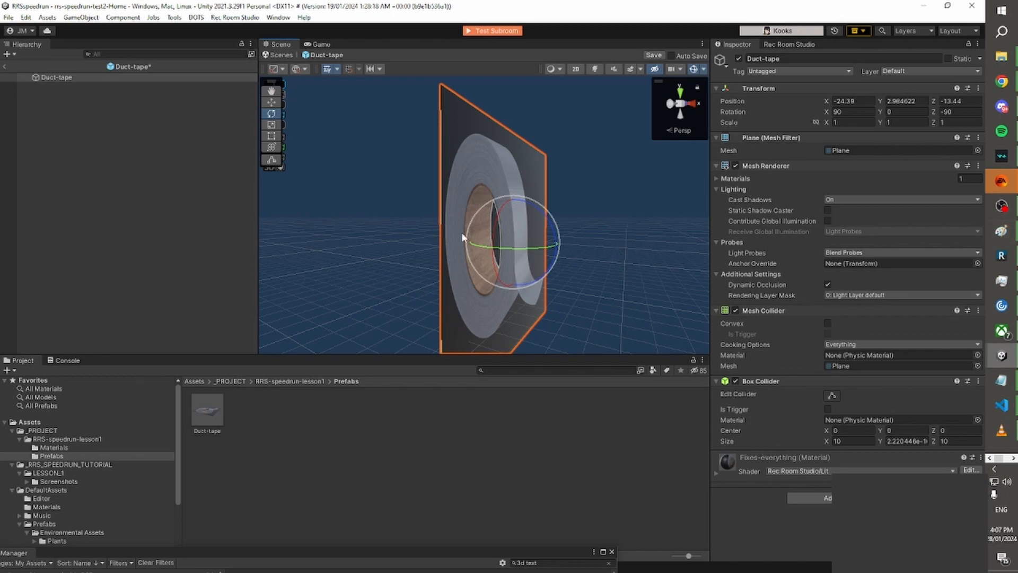
pyautogui.moveTo(620, 258); pyautogui.dragTo(488, 218, button='right')
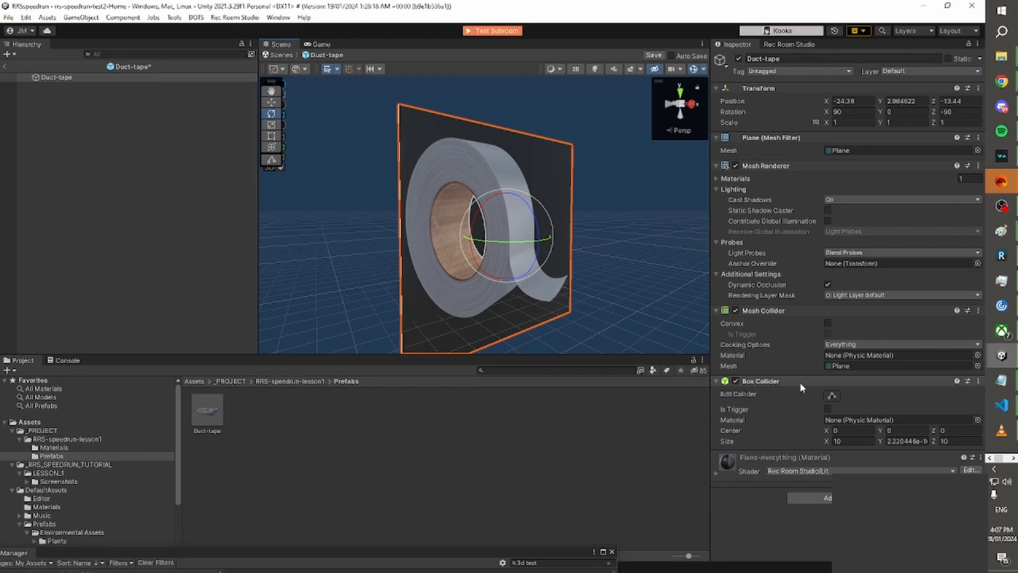
# Try the Convex option on the Duct-tape plane's Mesh Collider and compare its volume with the Box Collider.
pyautogui.click(800, 382)
pyautogui.click(796, 382)
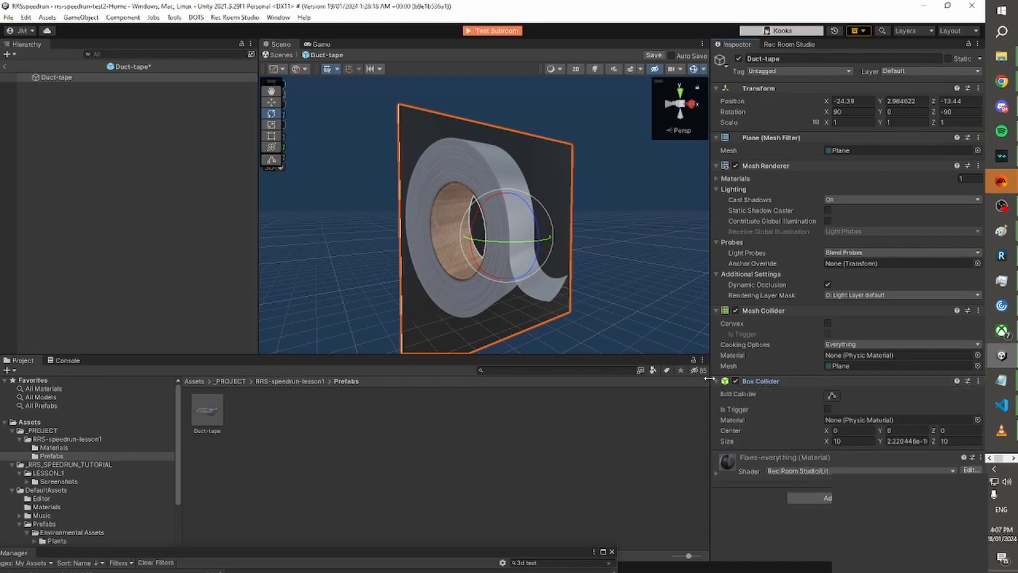
pyautogui.keyDown('alt'); pyautogui.moveTo(645, 276); pyautogui.dragTo(600, 294); pyautogui.keyUp('alt')
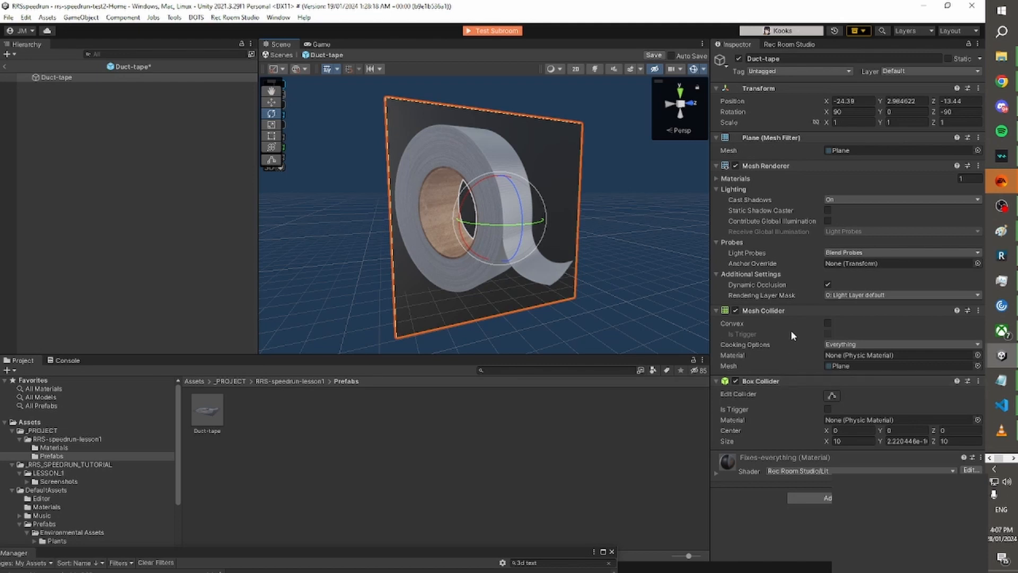
pyautogui.keyDown('alt'); pyautogui.moveTo(665, 276); pyautogui.dragTo(608, 259); pyautogui.keyUp('alt')
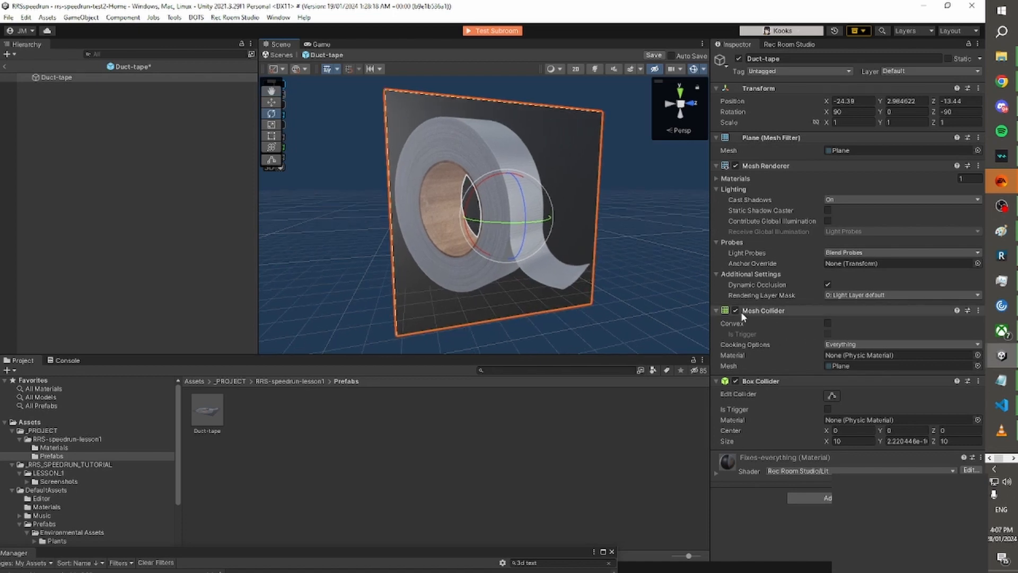
pyautogui.click(828, 323)
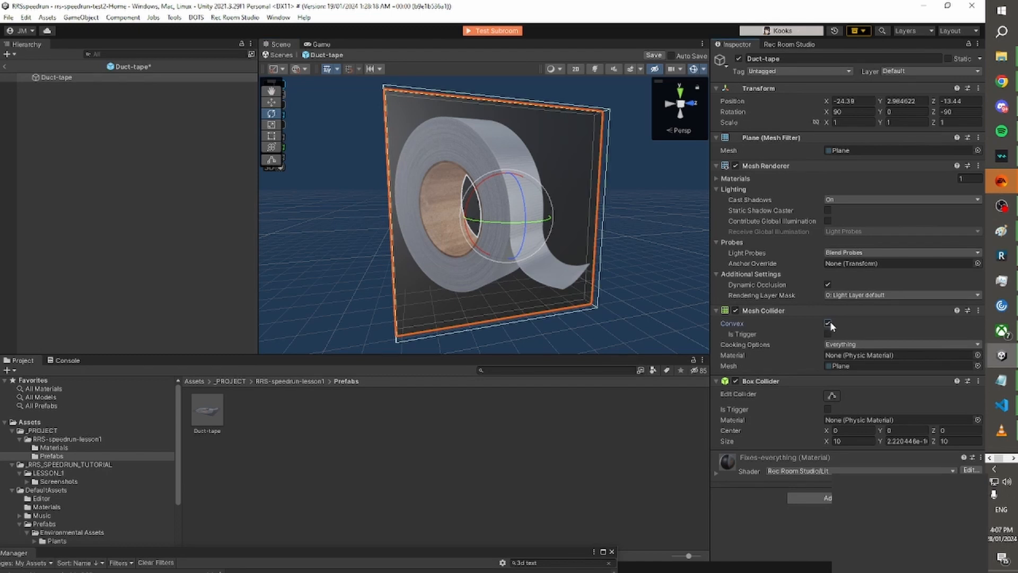
pyautogui.click(828, 323)
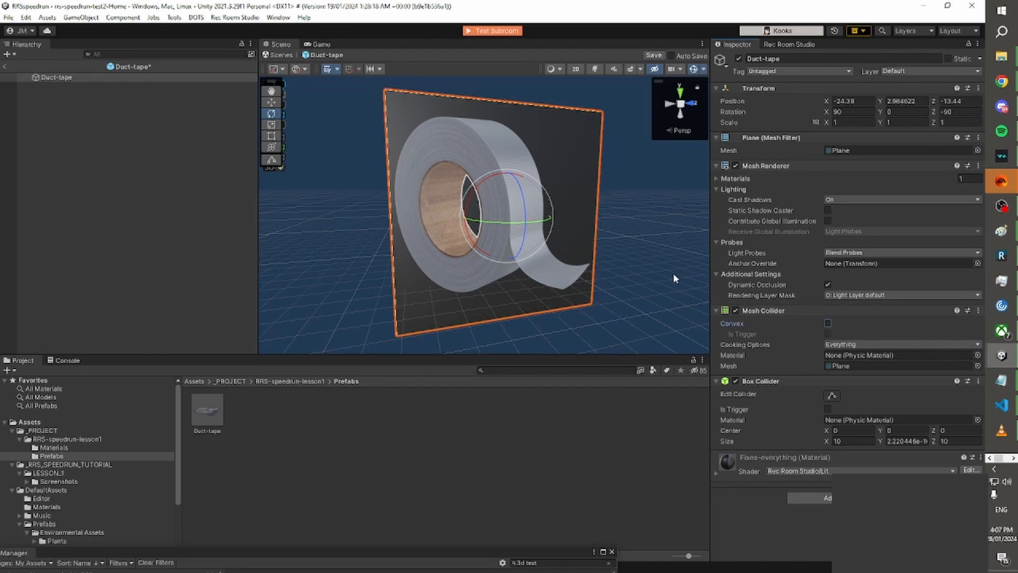
pyautogui.keyDown('alt'); pyautogui.moveTo(673, 273); pyautogui.dragTo(595, 275); pyautogui.keyUp('alt')
pyautogui.click(597, 272)
pyautogui.click(437, 250)
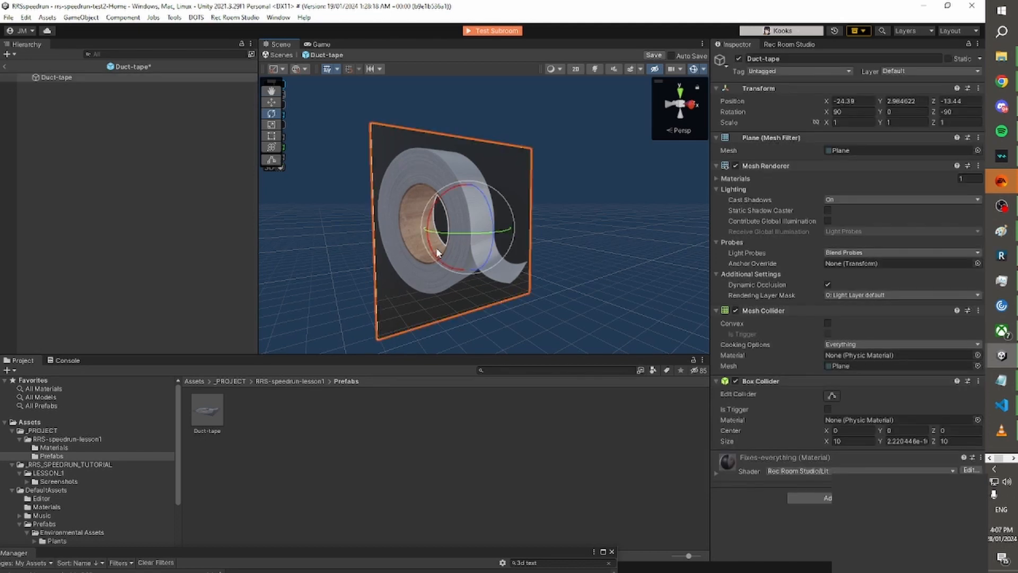
pyautogui.keyDown('alt'); pyautogui.moveTo(611, 229); pyautogui.dragTo(566, 239); pyautogui.keyUp('alt')
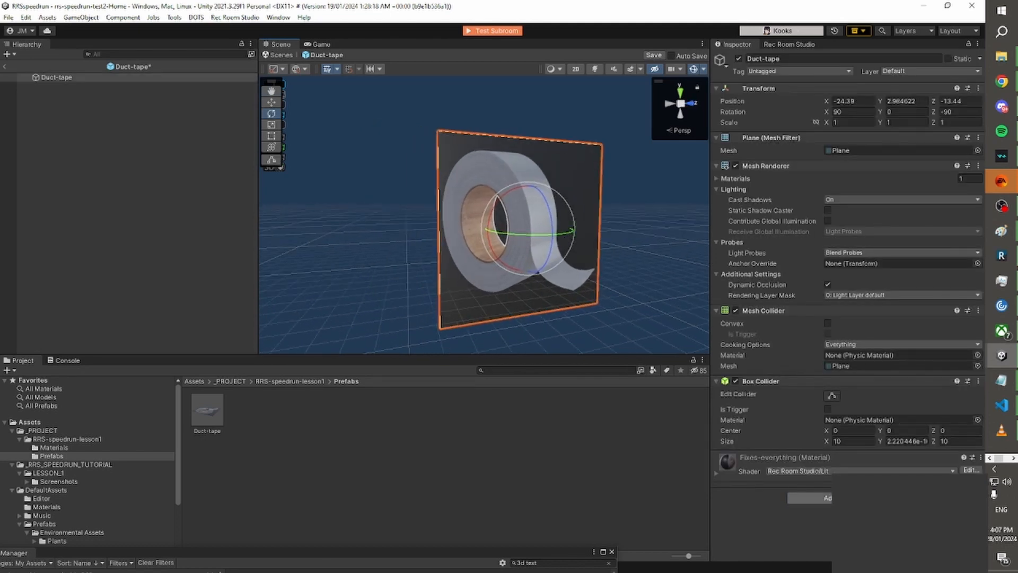
pyautogui.click(810, 498)
pyautogui.write('rec')
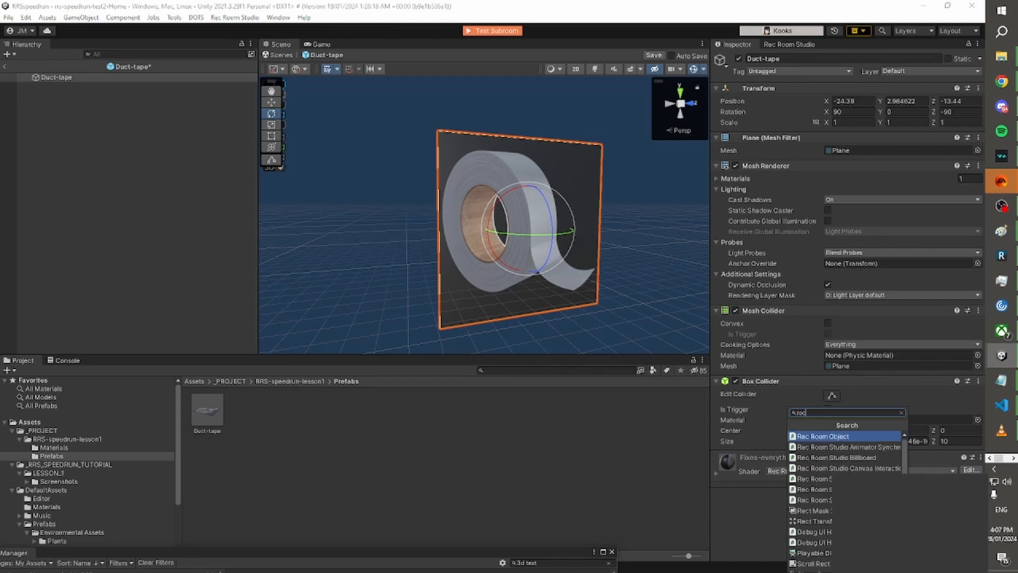
pyautogui.click(847, 438)
pyautogui.scroll(-3, 805, 419)
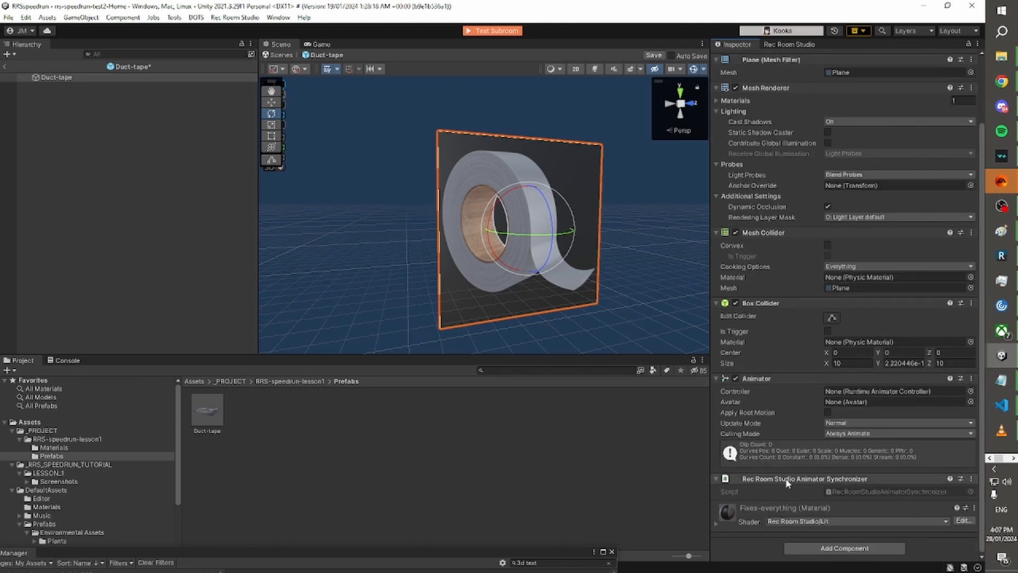
pyautogui.rightClick(786, 478)
pyautogui.click(832, 371)
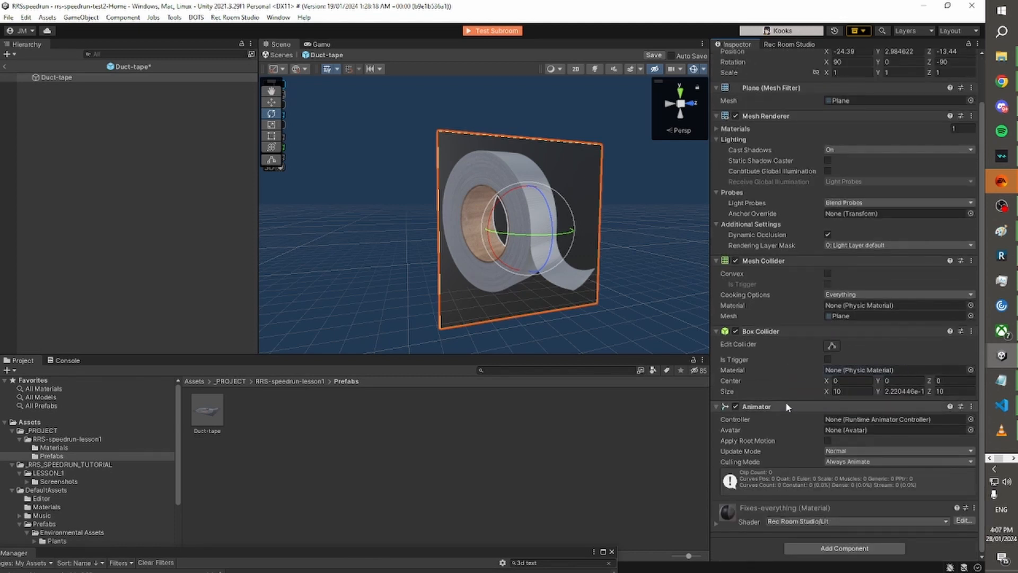
pyautogui.rightClick(785, 402)
pyautogui.click(819, 427)
# Add a Rec Room Object component to the root Duct-tape object and return from the prefab to the scene.
pyautogui.click(824, 499)
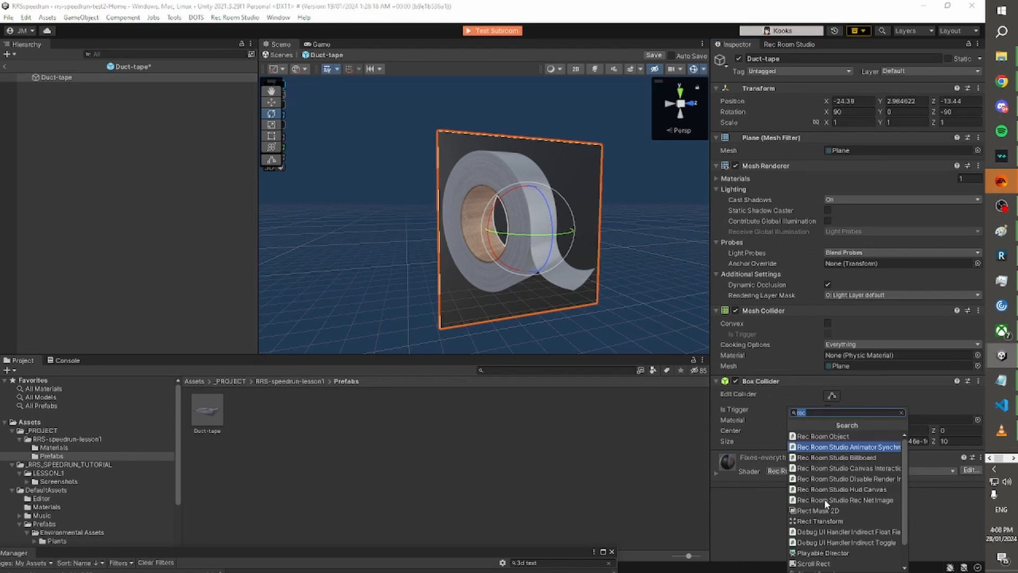
pyautogui.click(848, 437)
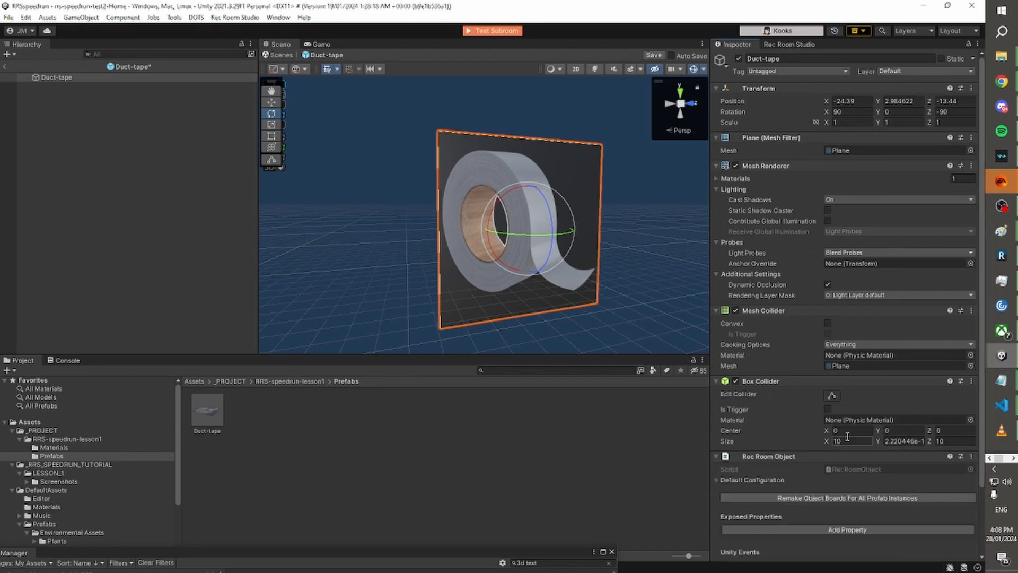
pyautogui.scroll(-3, 801, 421)
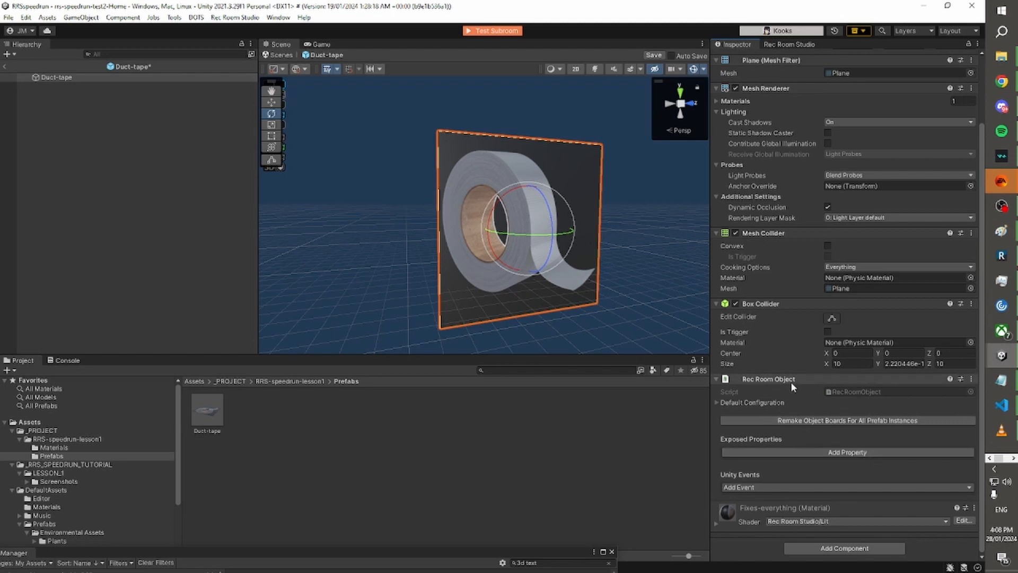
pyautogui.scroll(3, 793, 378)
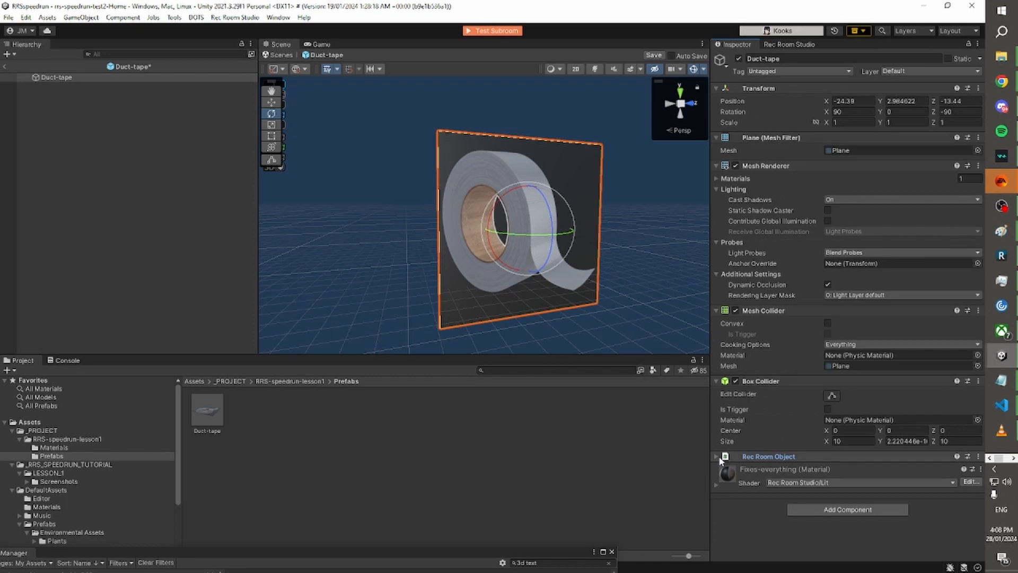
pyautogui.click(758, 459)
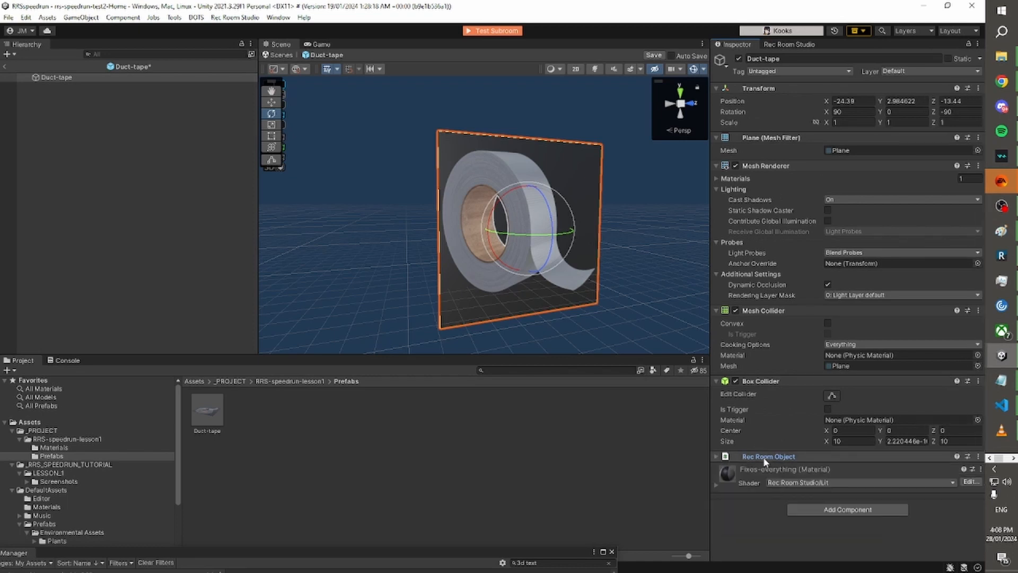
pyautogui.click(716, 456)
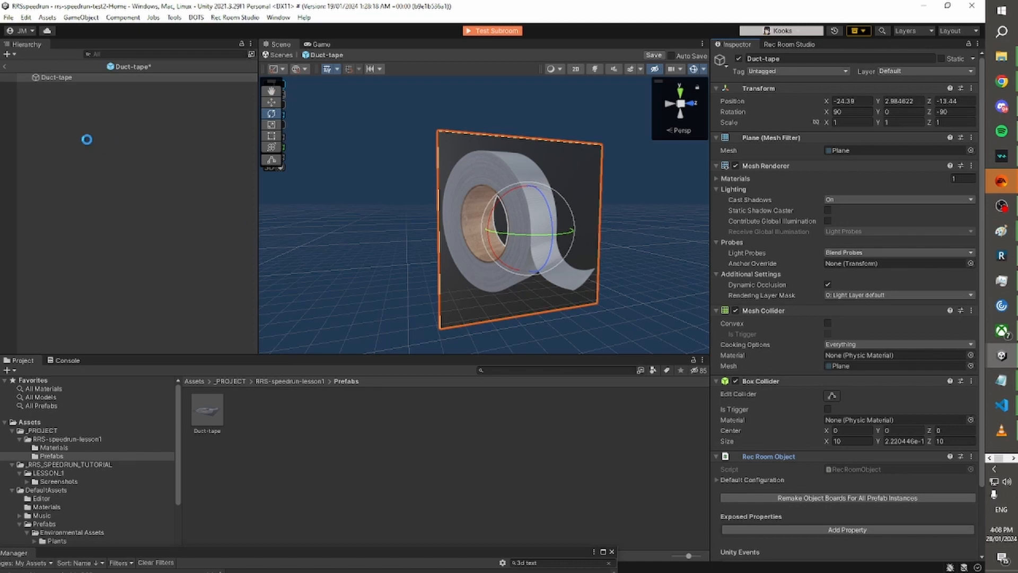
pyautogui.click(6, 66)
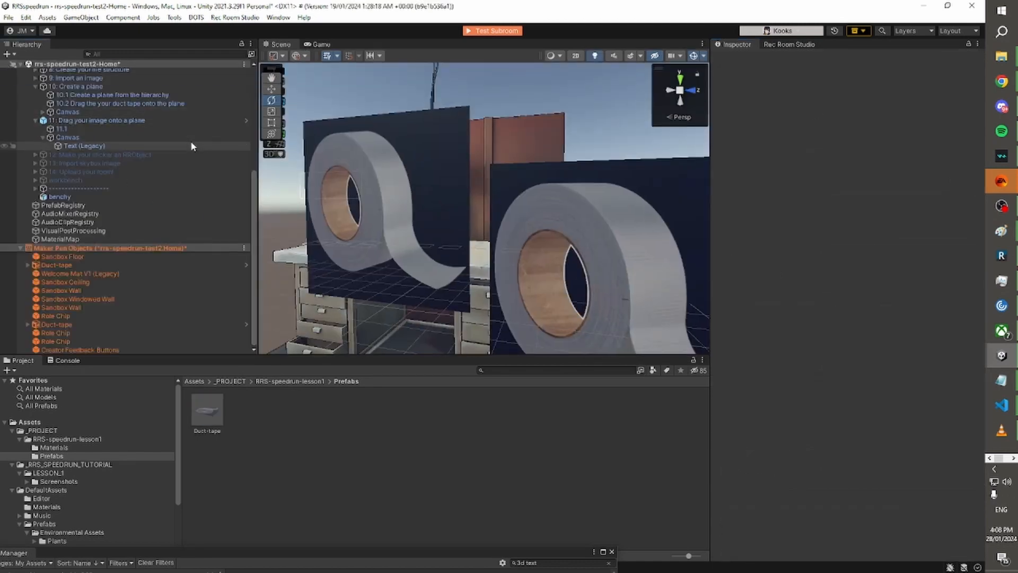
# Locate the first Duct-tape copy under Maker Pen Objects and frame it in the scene.
pyautogui.scroll(4, 157, 214)
pyautogui.scroll(-2, 158, 214)
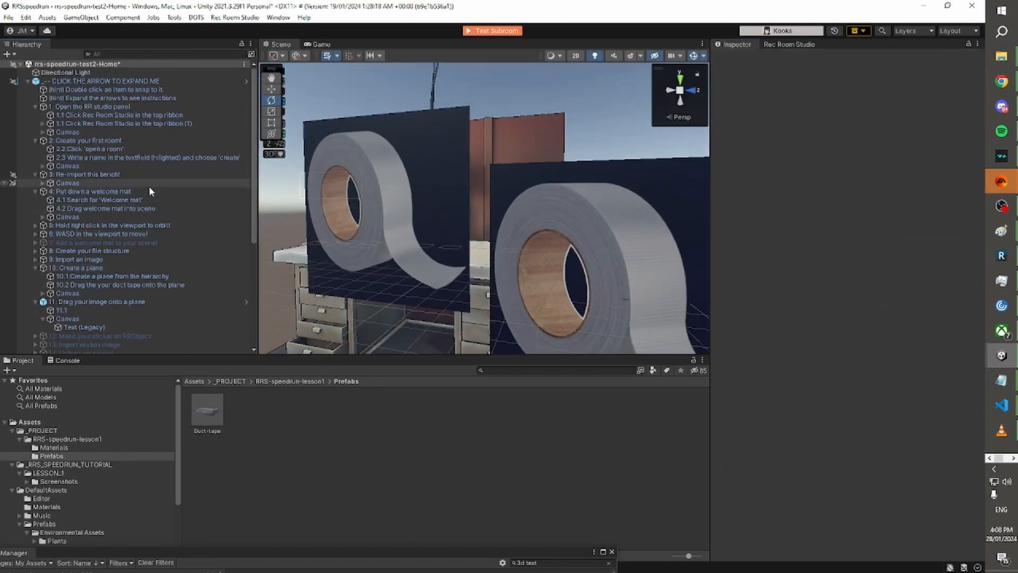
pyautogui.click(104, 269)
pyautogui.click(99, 292)
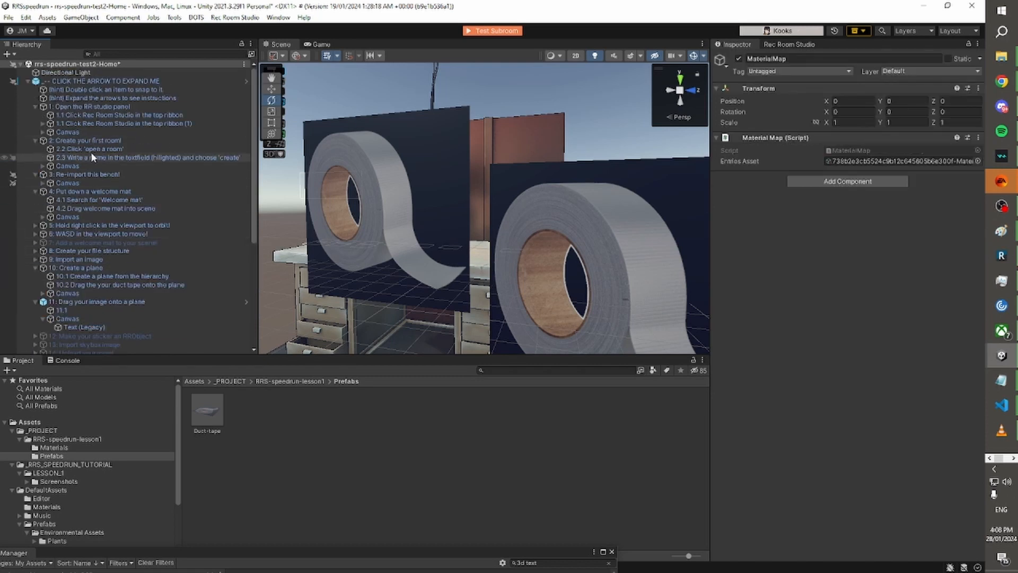
pyautogui.scroll(-2, 80, 276)
pyautogui.click(68, 265)
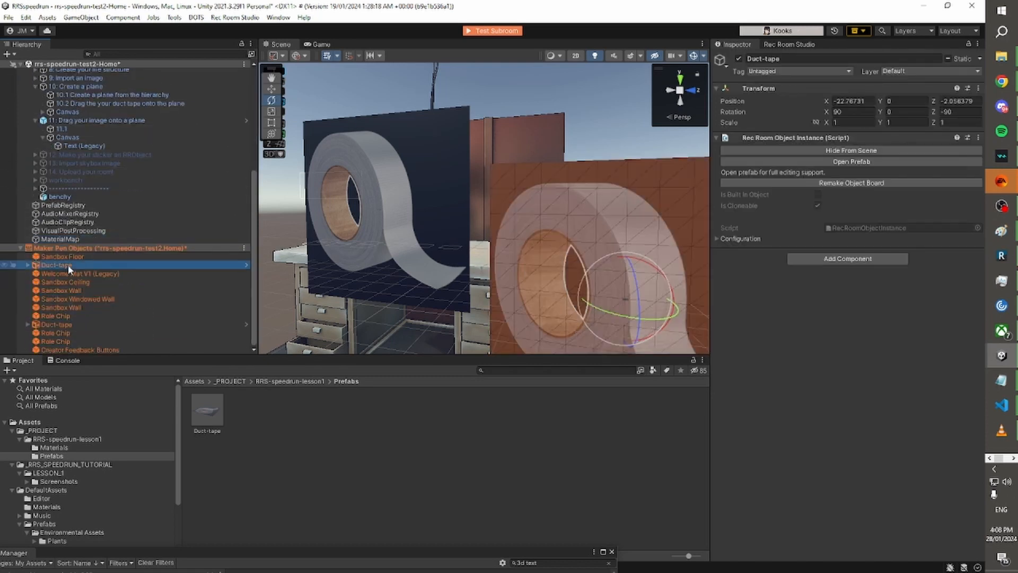
pyautogui.press('f')
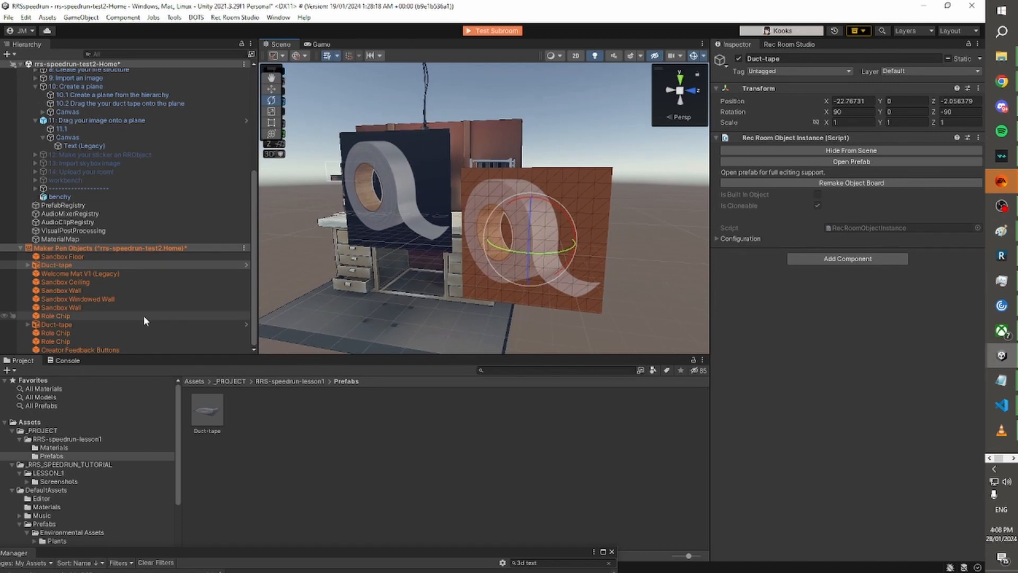
# Compare the two Duct-tape copies under Maker Pen Objects and view both of them in front of the workbench.
pyautogui.click(108, 325)
pyautogui.click(71, 264)
pyautogui.click(74, 323)
pyautogui.click(67, 266)
pyautogui.click(325, 420)
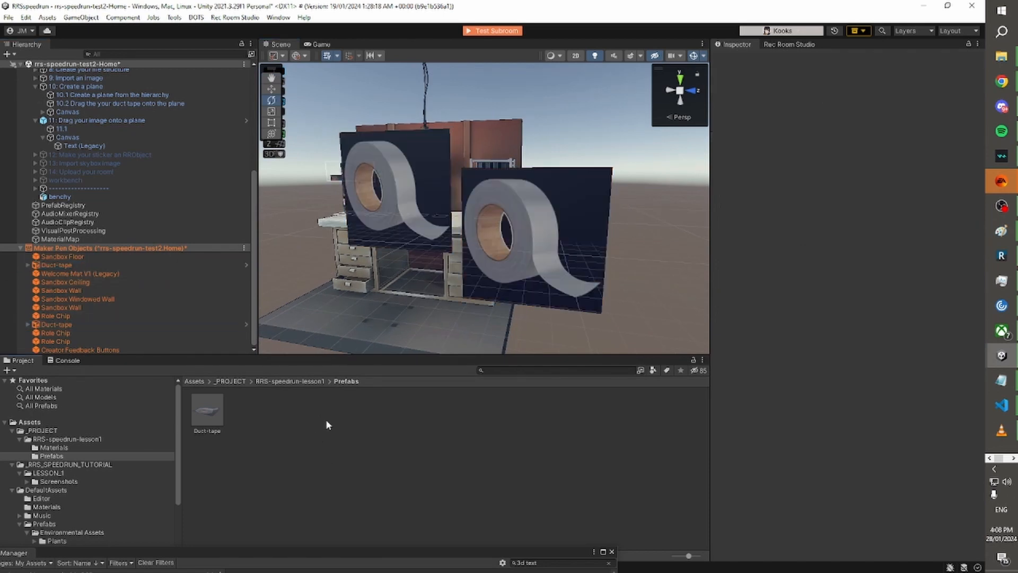
pyautogui.moveTo(455, 247); pyautogui.dragTo(499, 256, button='right')
pyautogui.press('w')
pyautogui.press('a')
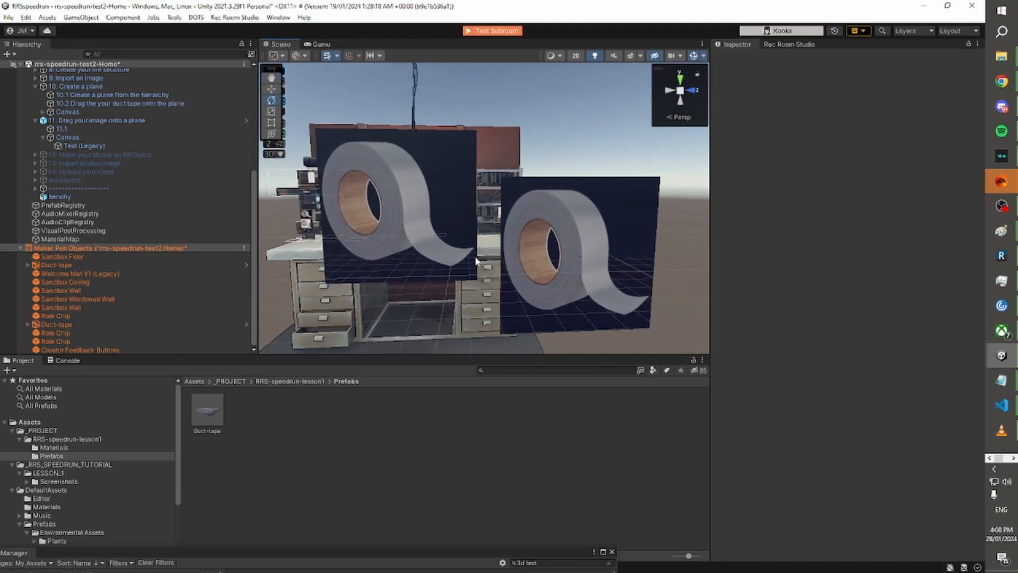
pyautogui.click(471, 253)
pyautogui.click(611, 311)
pyautogui.click(284, 513)
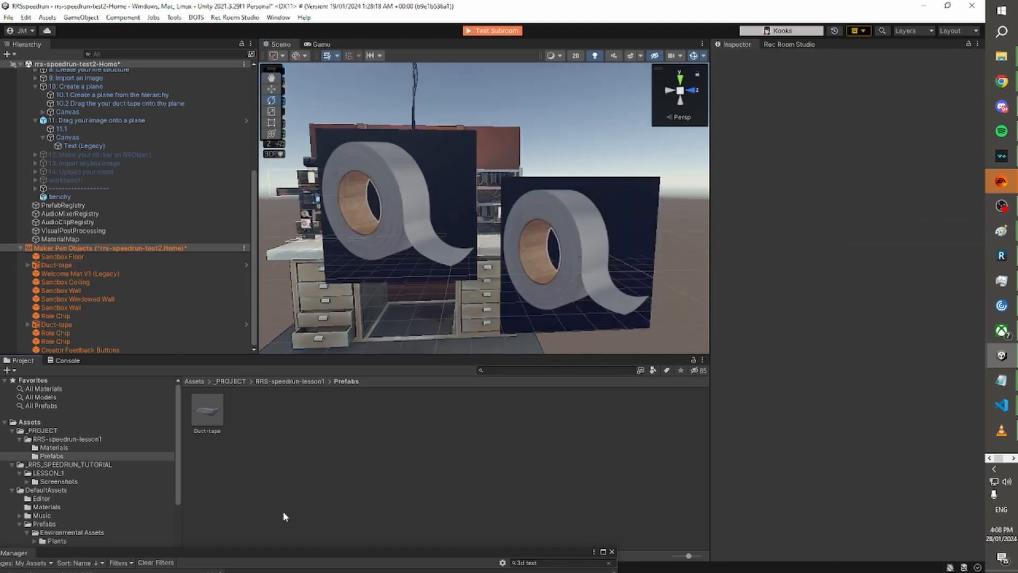
# Remove the Rec Room Object component from the Duct-tape prefab asset and check both copies in the scene hierarchy.
pyautogui.click(215, 416)
pyautogui.scroll(-8, 880, 182)
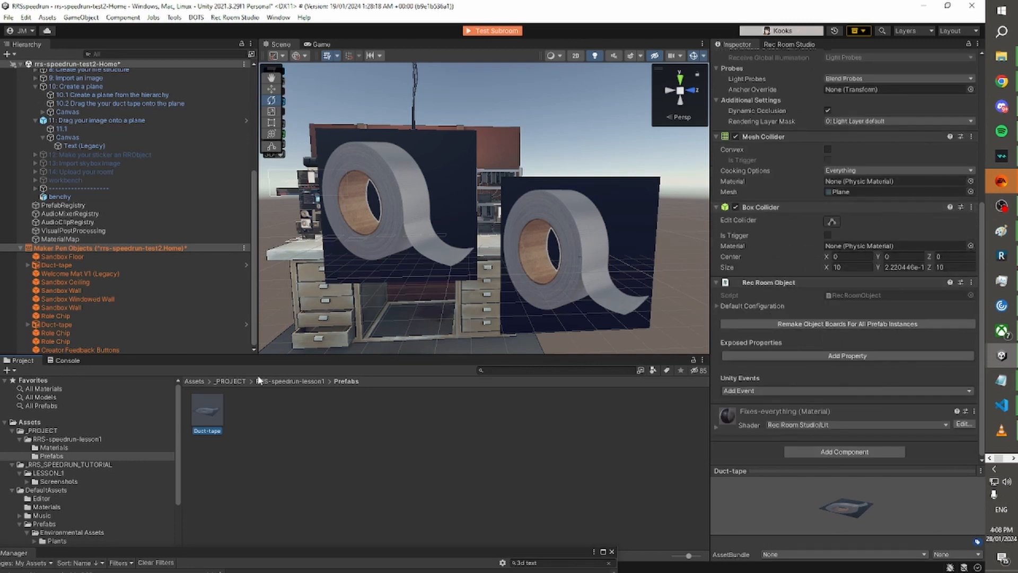
pyautogui.rightClick(771, 285)
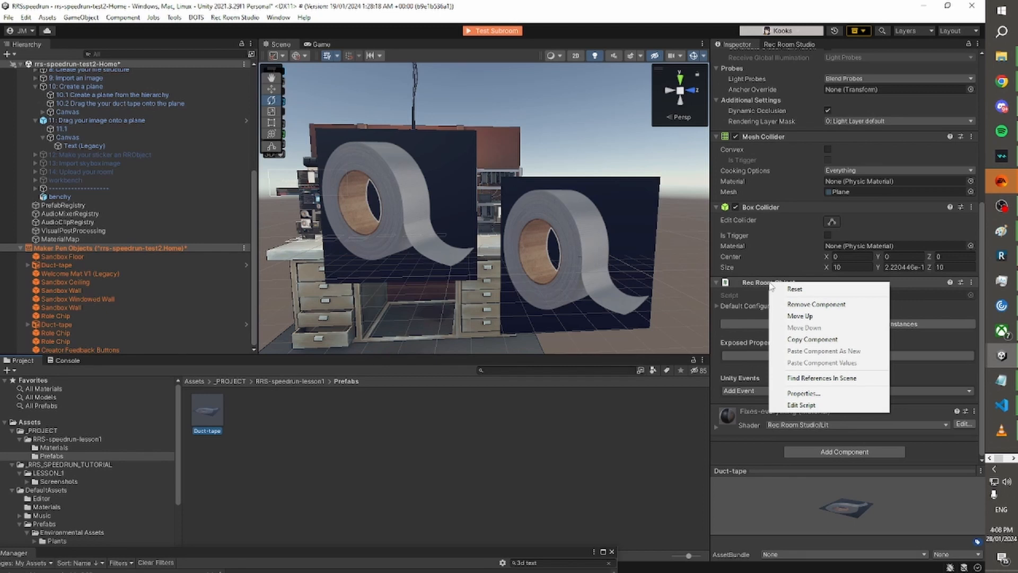
pyautogui.click(823, 308)
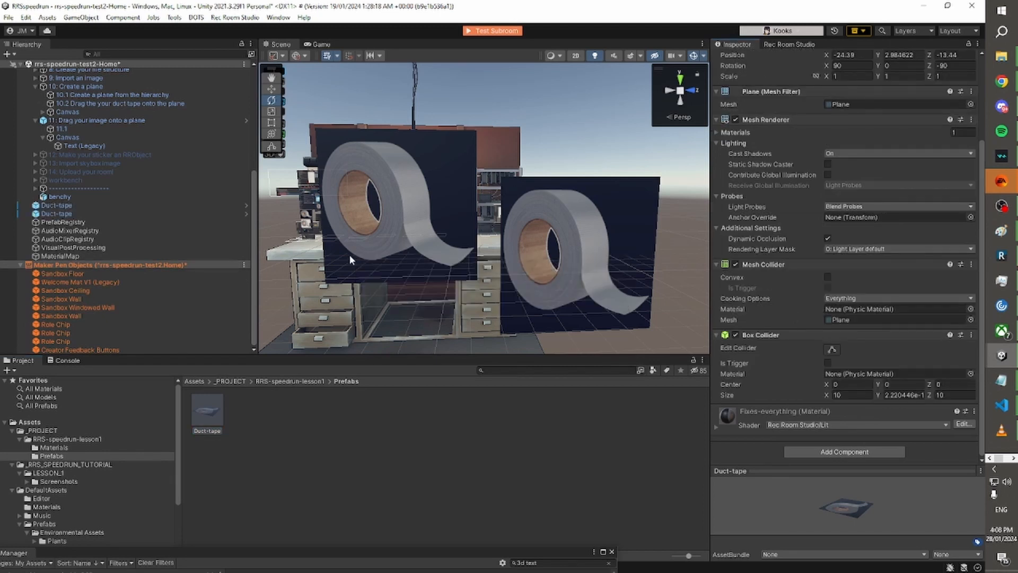
pyautogui.click(113, 204)
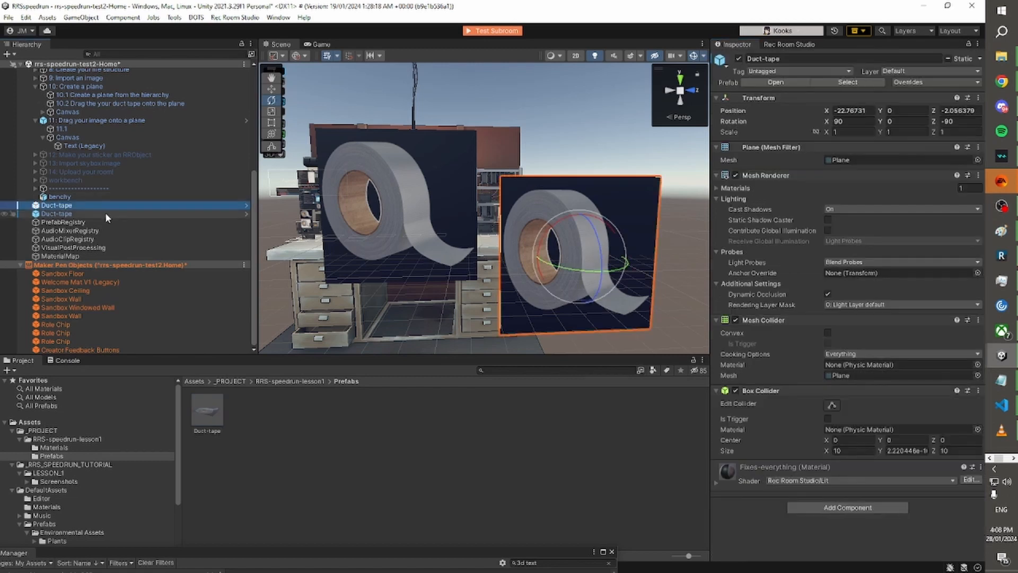
pyautogui.click(105, 213)
pyautogui.click(112, 205)
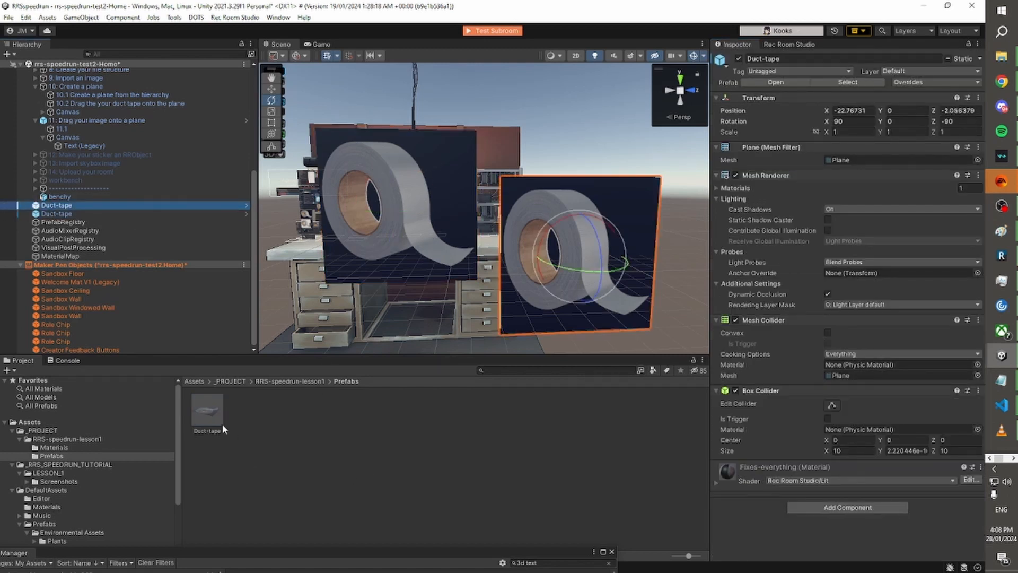
# Add the Rec Room Object component back to the Duct-tape prefab asset.
pyautogui.click(214, 410)
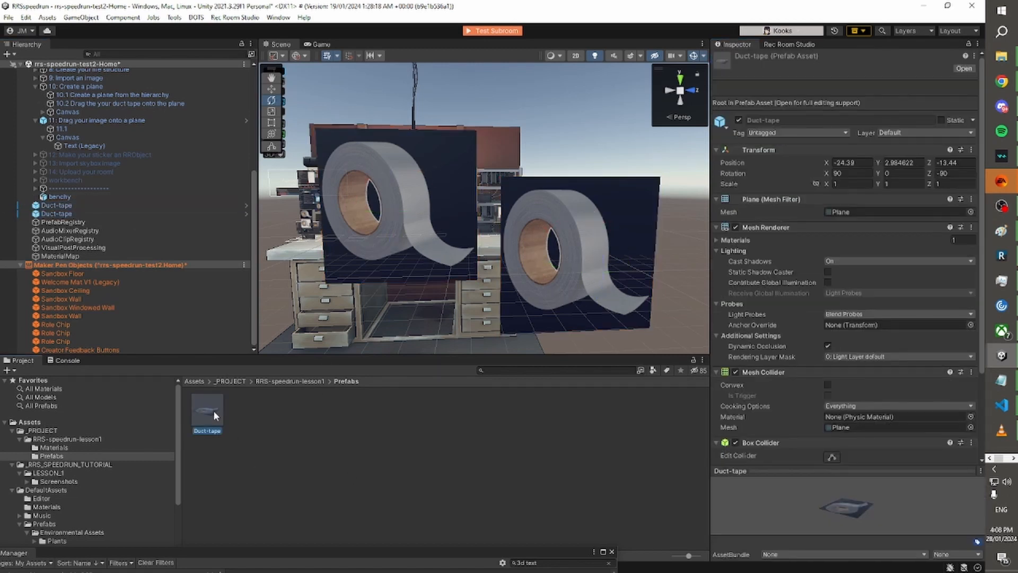
pyautogui.scroll(-5, 751, 354)
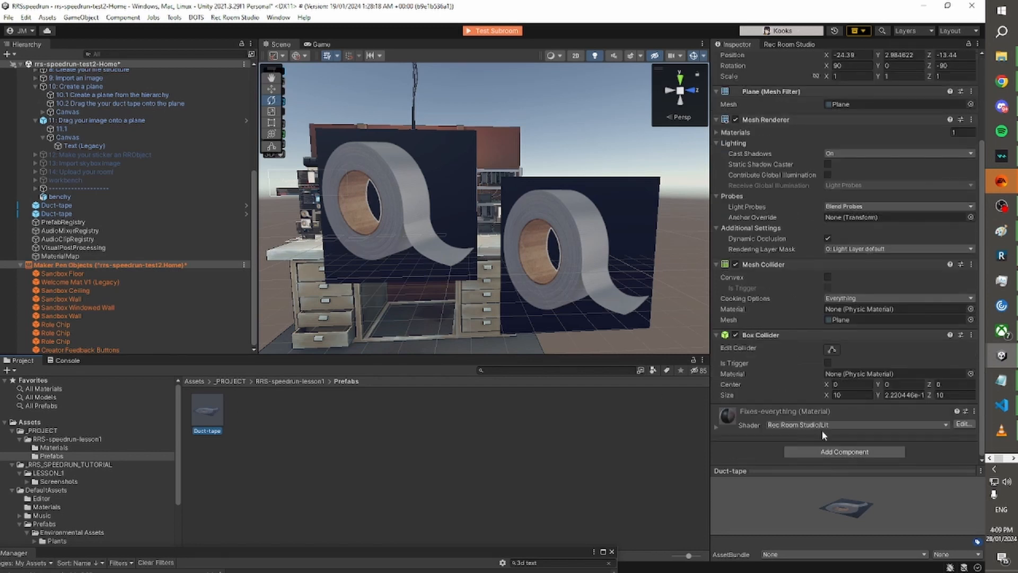
pyautogui.click(839, 454)
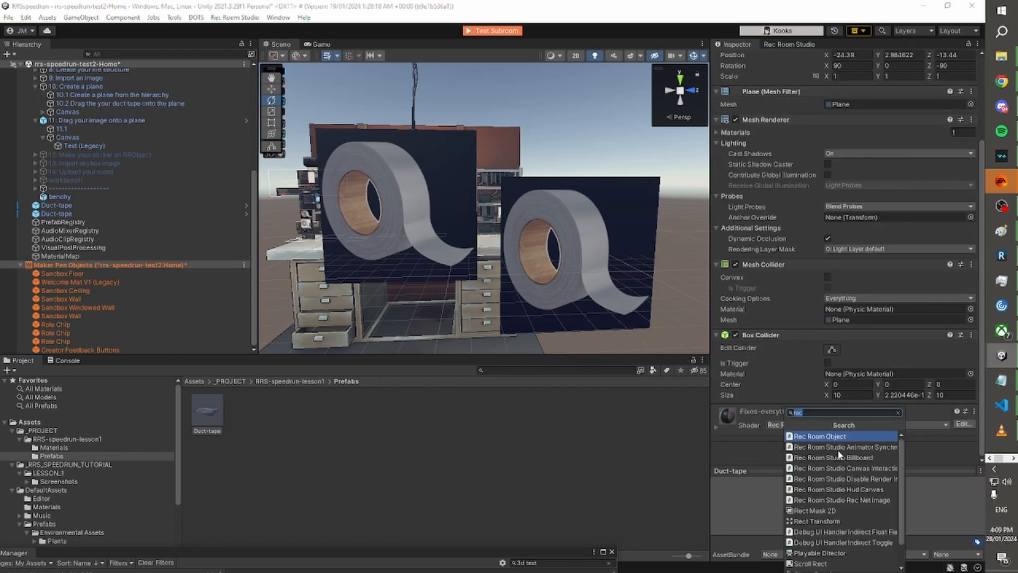
pyautogui.click(840, 435)
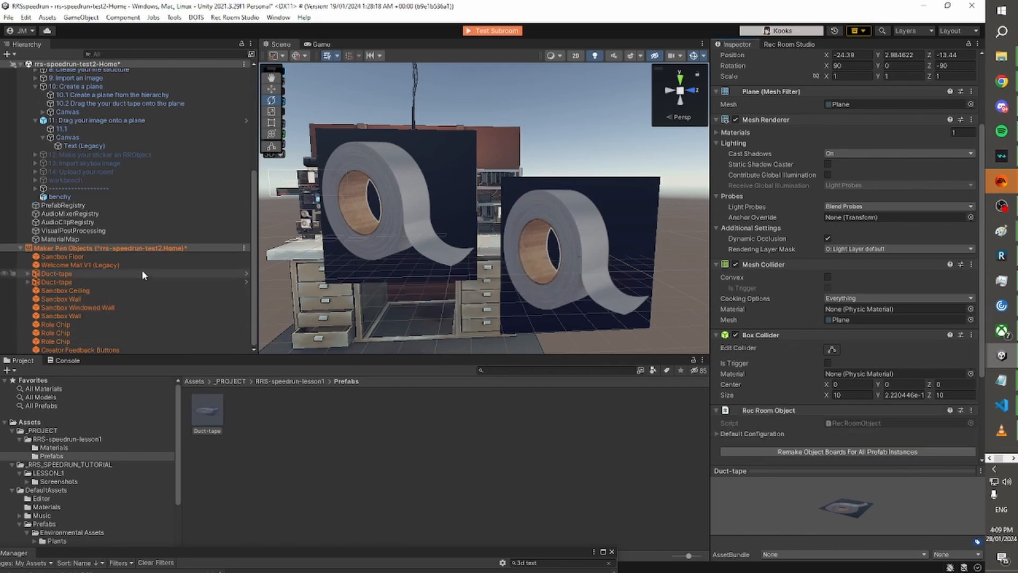
# Move the Duct-tape copy beside the workbench upward and closer to the other copy.
pyautogui.moveTo(498, 208); pyautogui.dragTo(496, 237, button='right')
pyautogui.press('a')
pyautogui.click(523, 220)
pyautogui.press('w')
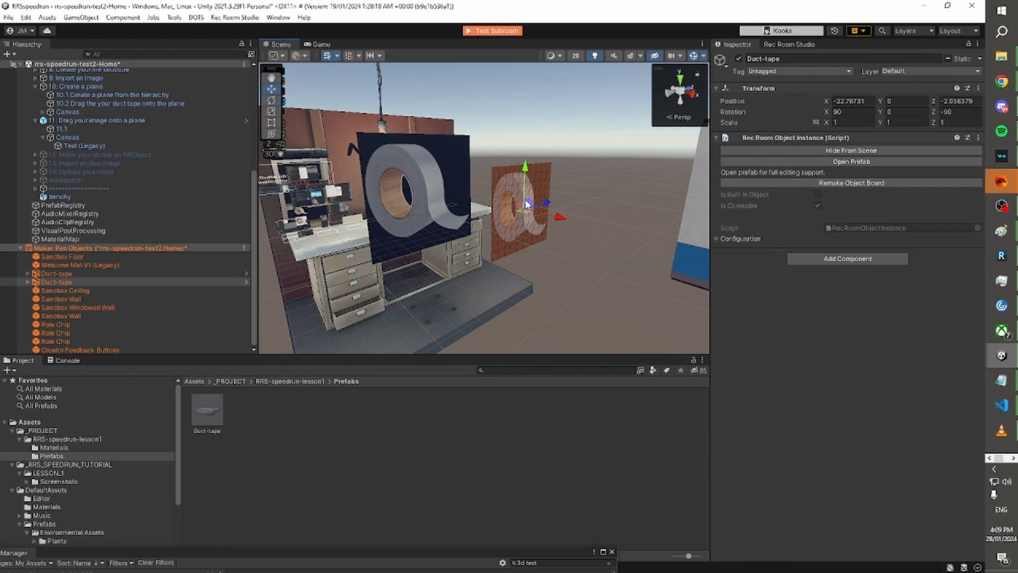
pyautogui.moveTo(527, 204); pyautogui.dragTo(512, 171)
# Select the Duct-tape copy in front of the workbench with the Move tool active.
pyautogui.click(583, 193)
pyautogui.press('w')
pyautogui.moveTo(583, 192); pyautogui.dragTo(398, 205, button='right')
pyautogui.press('w')
pyautogui.click(416, 202)
pyautogui.press('w')
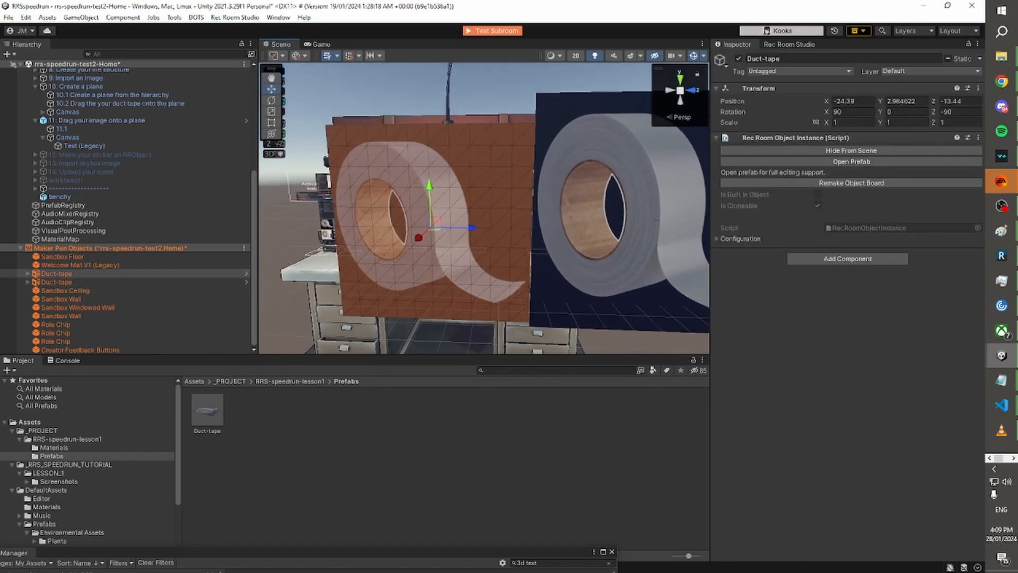
# Remove the Rec Room Object component from the Duct-tape prefab asset.
pyautogui.click(207, 411)
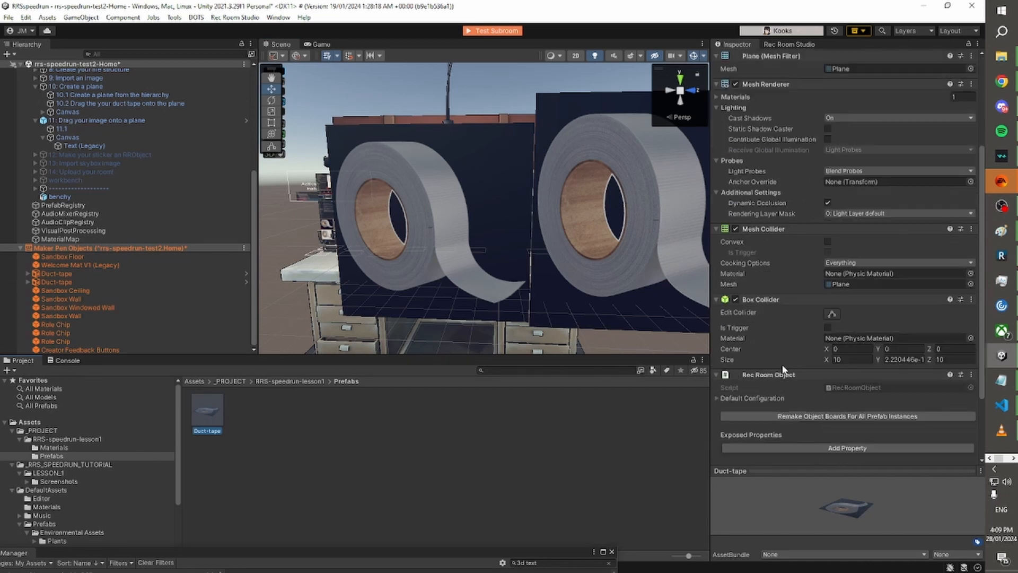
pyautogui.rightClick(770, 374)
pyautogui.click(844, 396)
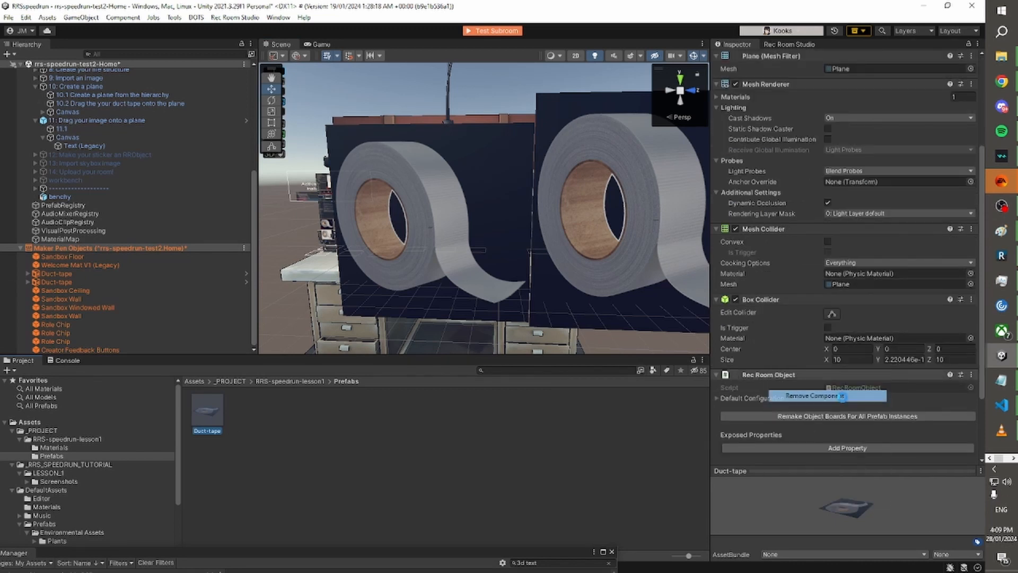
pyautogui.click(577, 423)
# Duplicate the second Duct-tape copy and move the duplicate away from the workbench to about Y 4.94, Z 10.37.
pyautogui.click(79, 215)
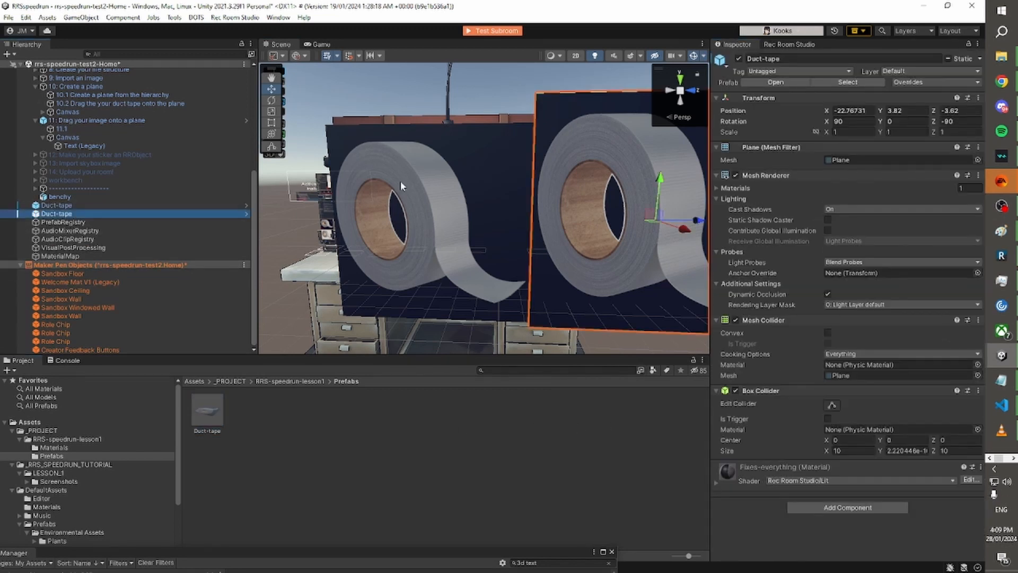
pyautogui.press('f')
pyautogui.hotkey('ctrl', 'd')
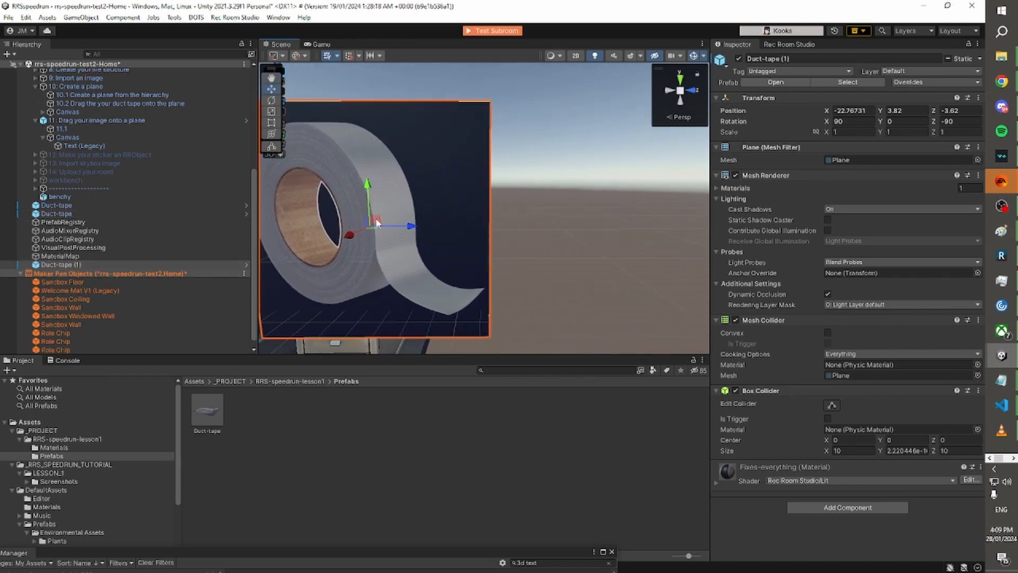
pyautogui.moveTo(369, 211); pyautogui.dragTo(713, 196)
pyautogui.press('s')
pyautogui.moveTo(554, 212); pyautogui.dragTo(497, 233, button='right')
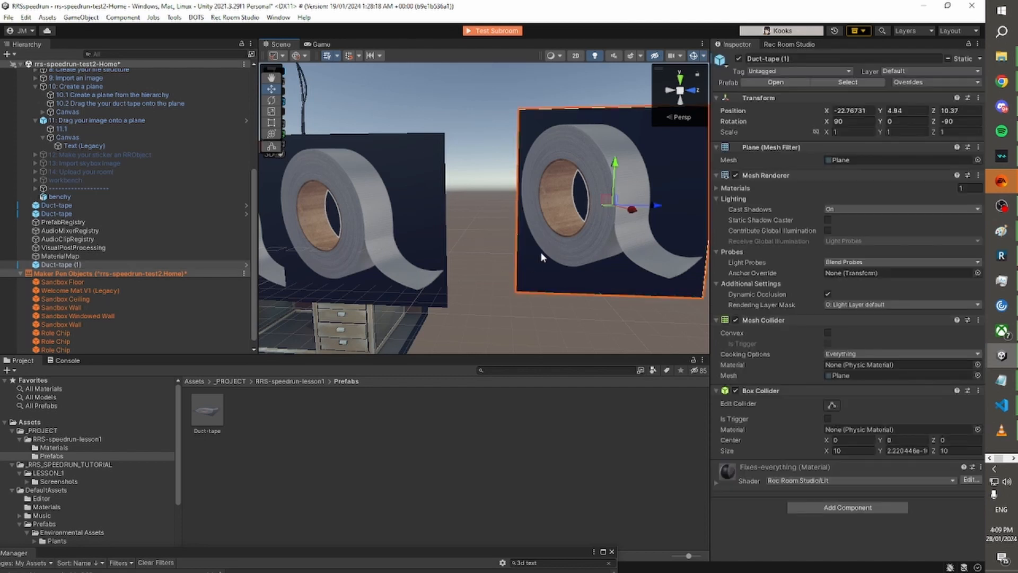
# Completely unpack the Duct-tape (1) duplicate so it is no longer linked to the prefab.
pyautogui.click(208, 412)
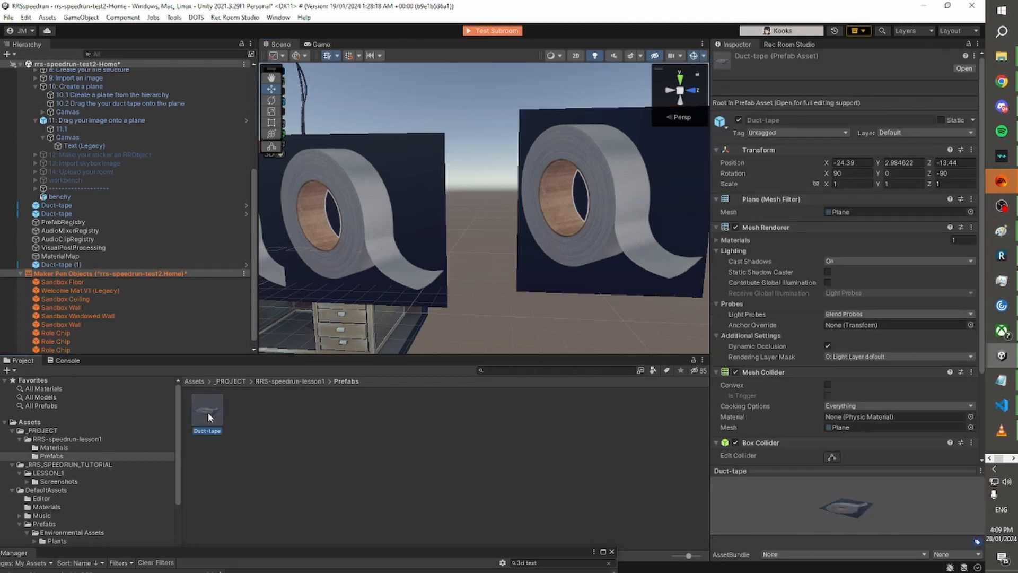
pyautogui.moveTo(439, 244); pyautogui.dragTo(468, 227, button='right')
pyautogui.click(468, 224)
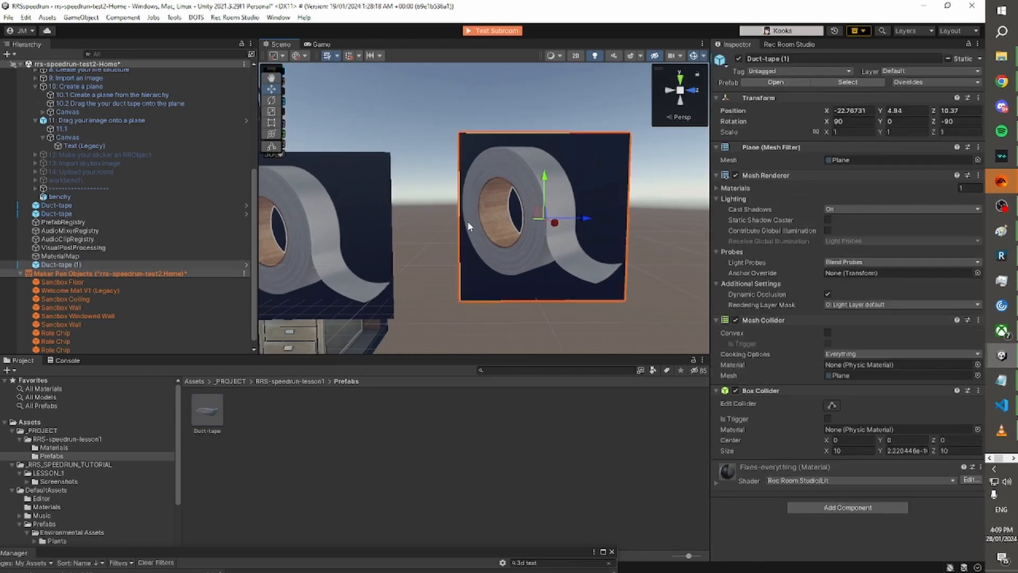
pyautogui.click(488, 338)
pyautogui.moveTo(488, 338); pyautogui.dragTo(555, 275, button='right')
pyautogui.click(508, 269)
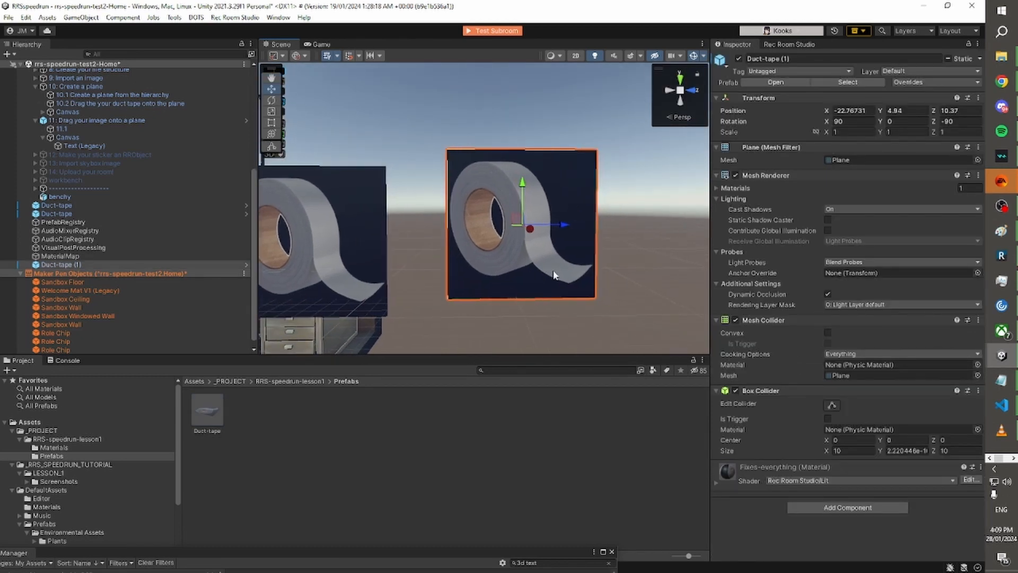
pyautogui.rightClick(126, 262)
pyautogui.moveTo(208, 328)
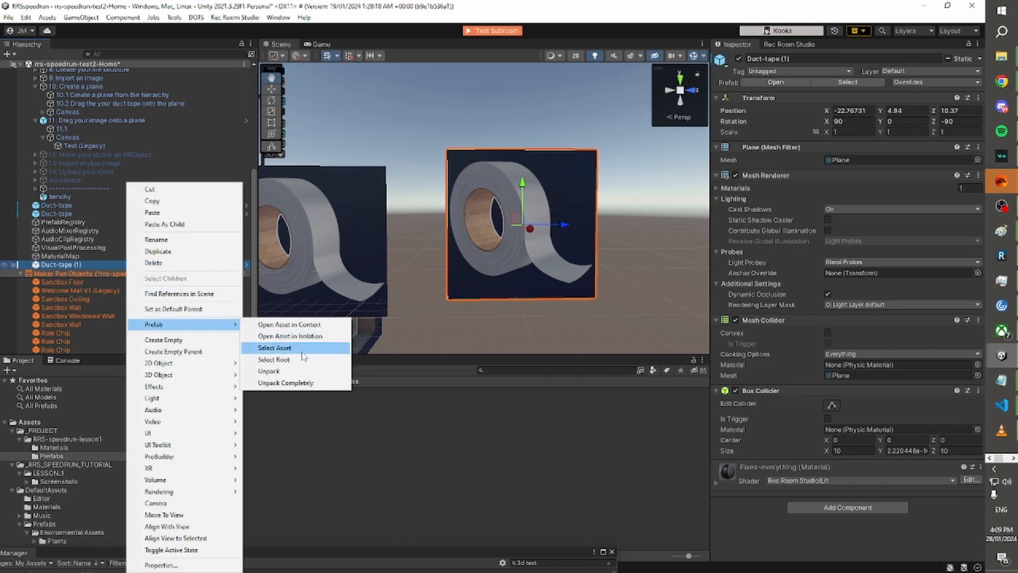
pyautogui.click(286, 382)
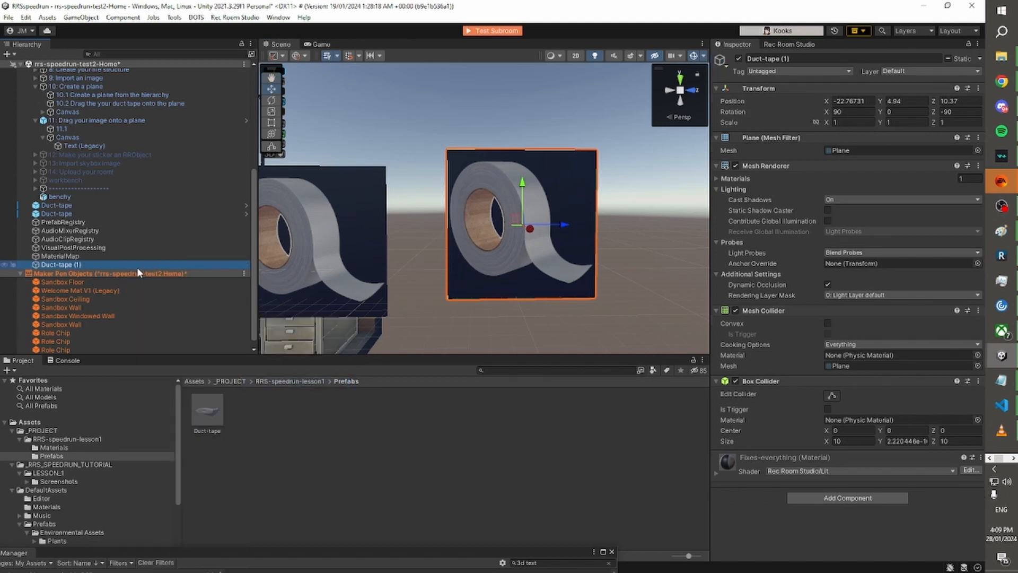
pyautogui.click(327, 479)
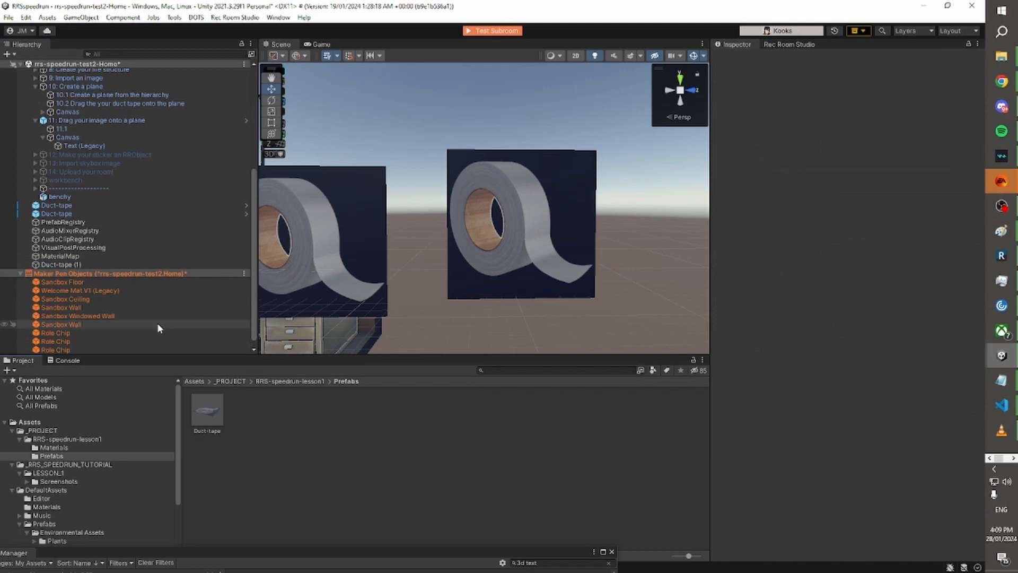
# Save Duct-tape (1) as a new prefab in the Prefabs folder, placing and removing a trial instance in the scene.
pyautogui.click(74, 265)
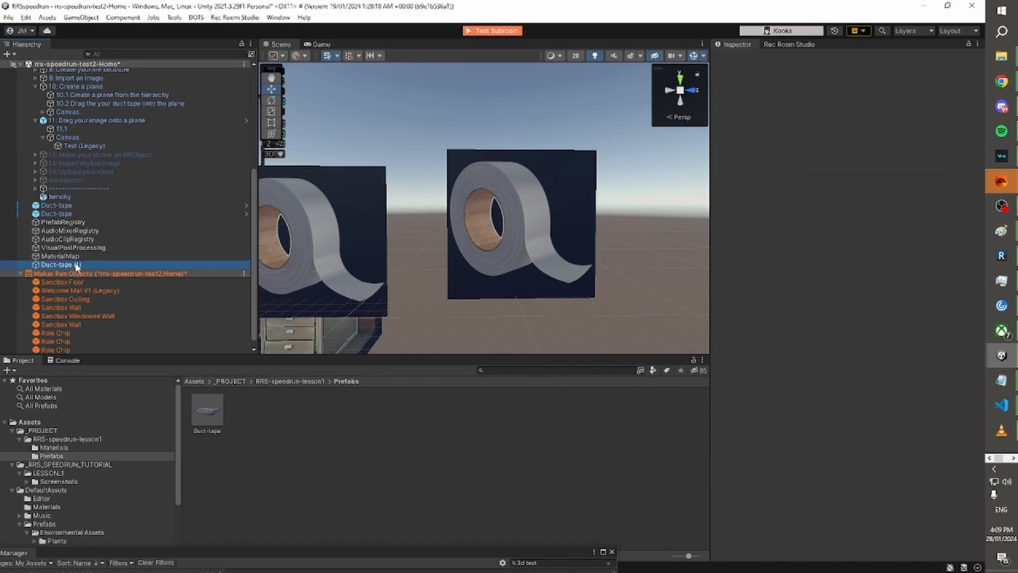
pyautogui.moveTo(77, 267); pyautogui.dragTo(298, 443)
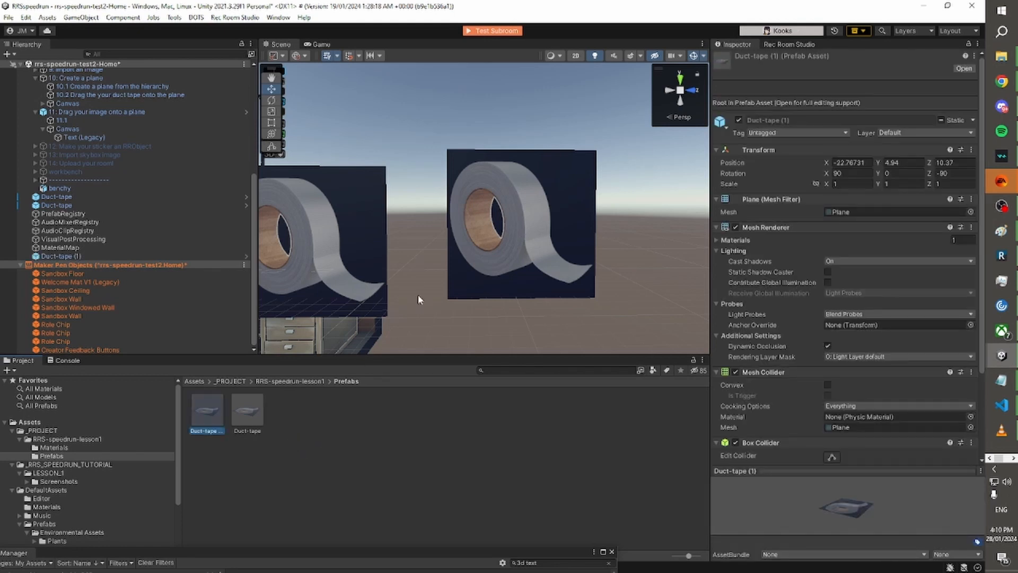
pyautogui.moveTo(418, 295); pyautogui.dragTo(431, 303, button='right')
pyautogui.click(476, 329)
pyautogui.moveTo(210, 399); pyautogui.dragTo(649, 249)
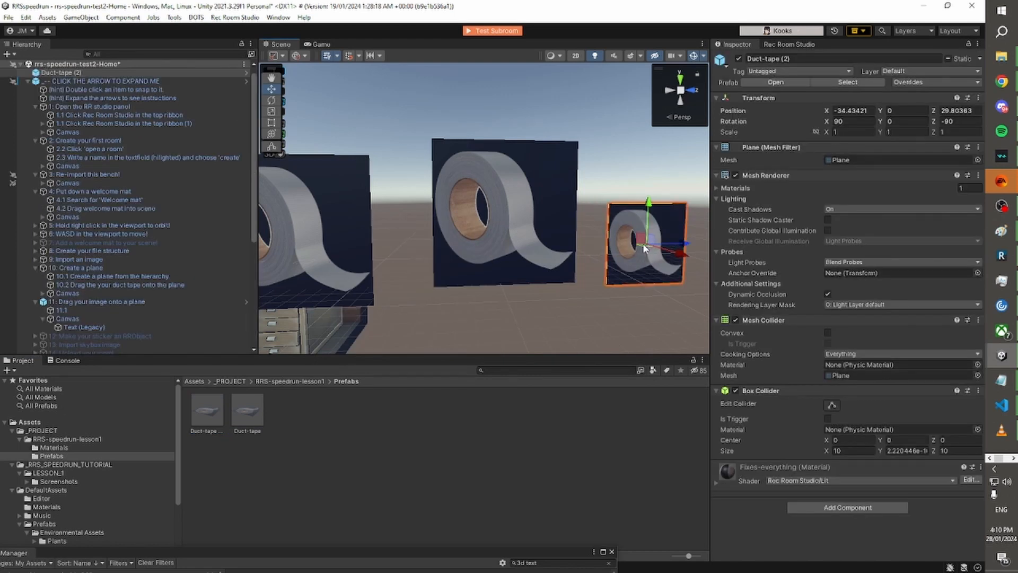
pyautogui.press('Delete')
# Delete the Duct-tape (1) prefab asset from the Prefabs folder.
pyautogui.click(212, 414)
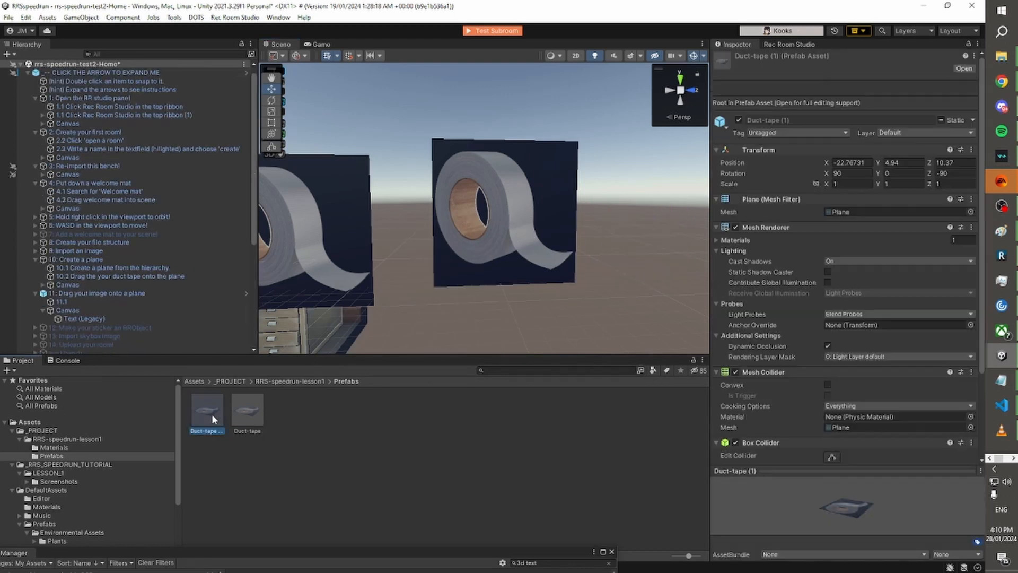
pyautogui.press('Delete')
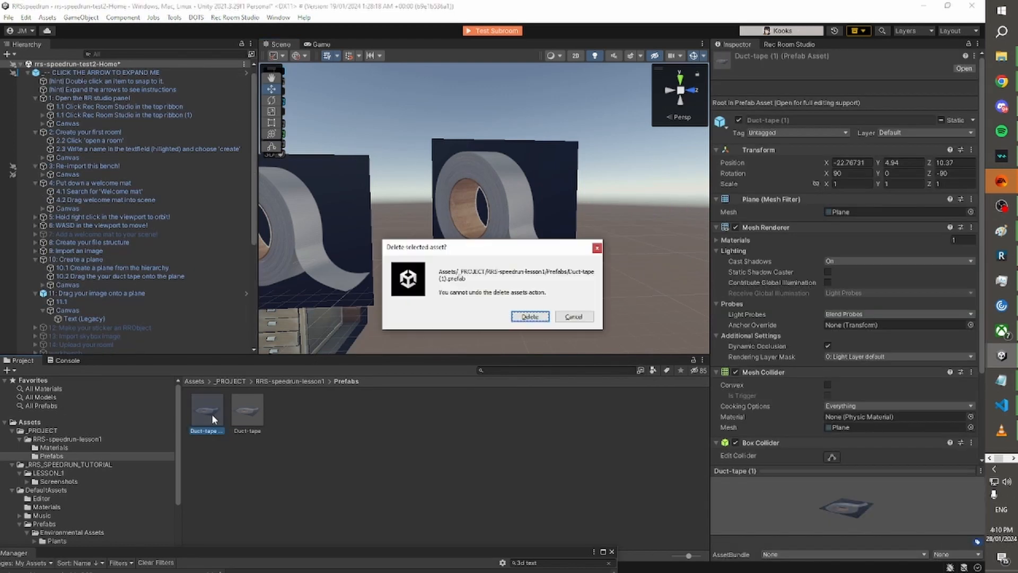
pyautogui.click(530, 316)
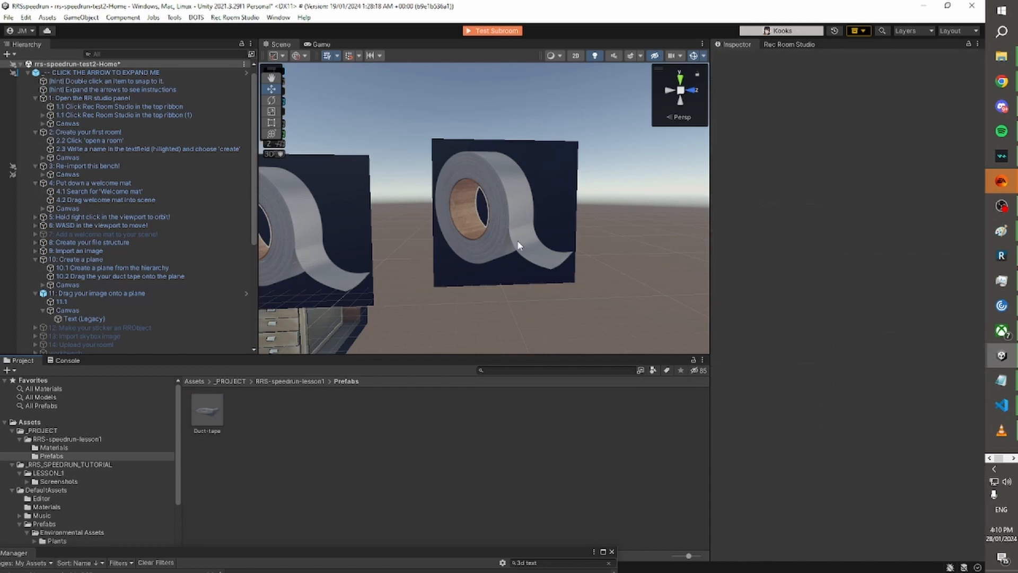
# Examine how the Duct-tape (1) scene object appears in the hierarchy and its properties without its prefab asset.
pyautogui.moveTo(519, 246); pyautogui.dragTo(540, 237, button='right')
pyautogui.click(539, 237)
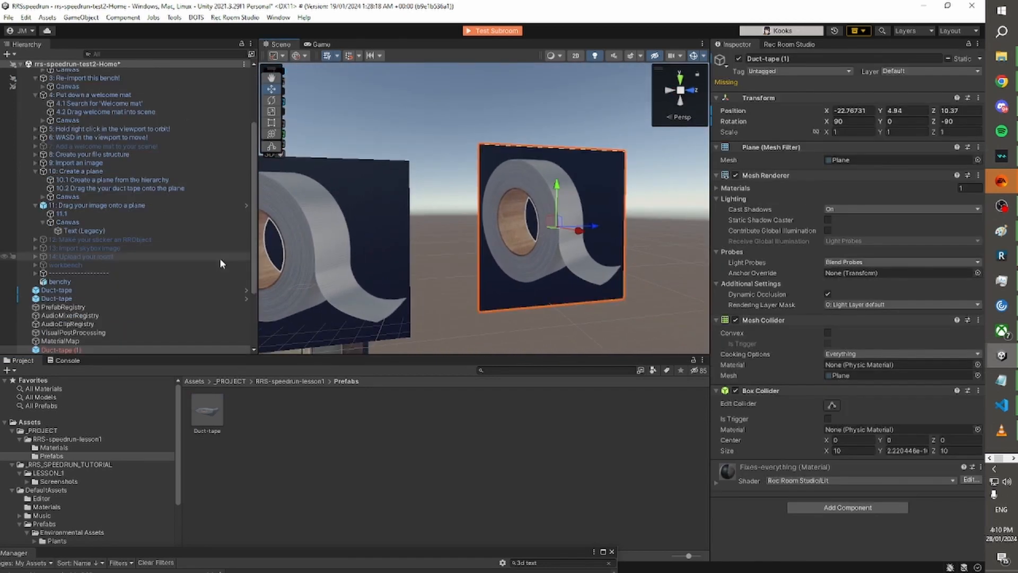
pyautogui.scroll(-5, 173, 233)
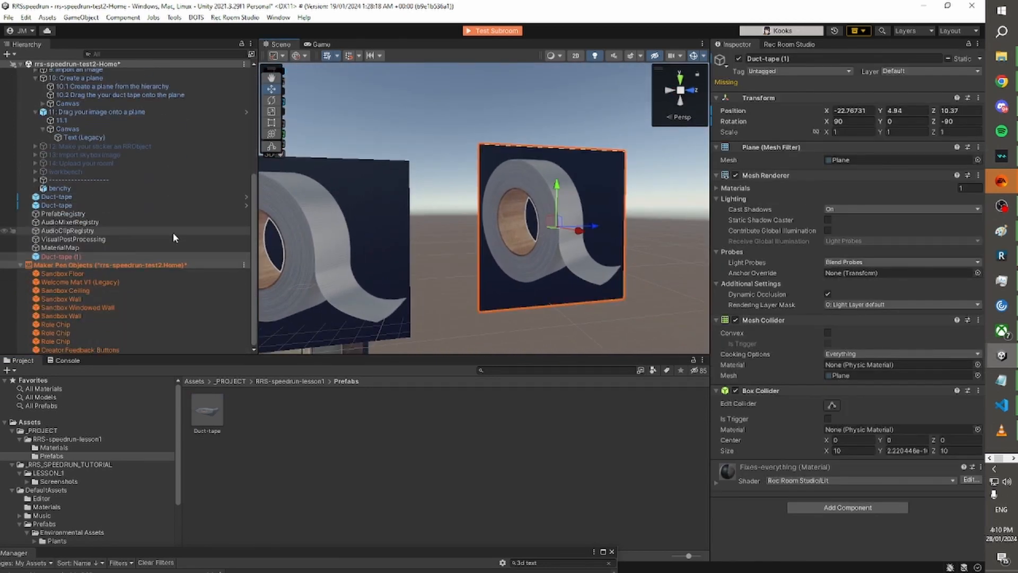
pyautogui.click(636, 219)
pyautogui.click(583, 216)
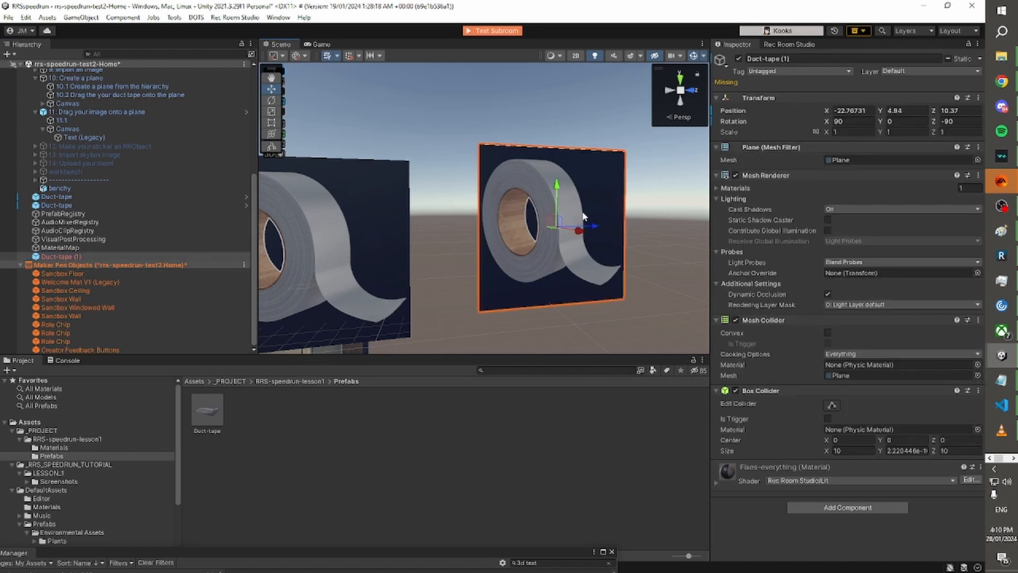
pyautogui.click(90, 255)
pyautogui.click(84, 248)
pyautogui.click(84, 257)
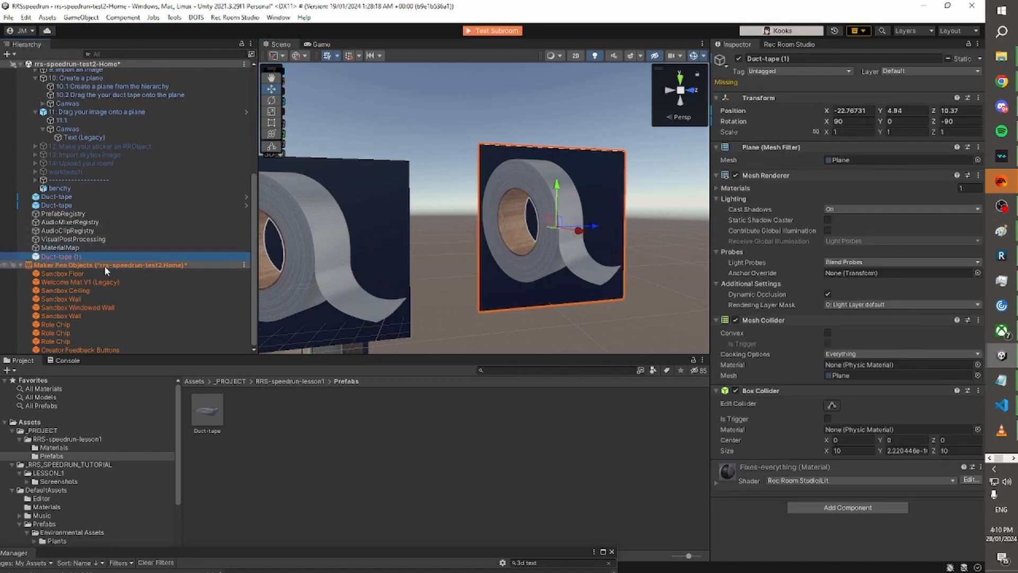
pyautogui.moveTo(454, 222)
pyautogui.mouseDown(button='right')
pyautogui.moveTo(431, 224)
pyautogui.moveTo(446, 231)
pyautogui.mouseUp(button='right')
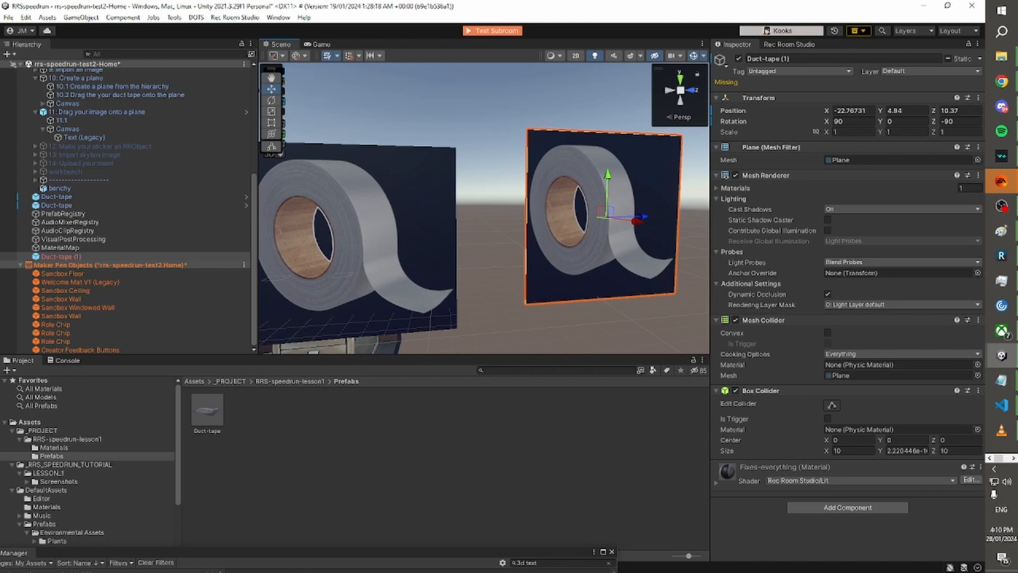
# Delete the Duct-tape (1) object from the scene.
pyautogui.click(47, 249)
pyautogui.click(50, 256)
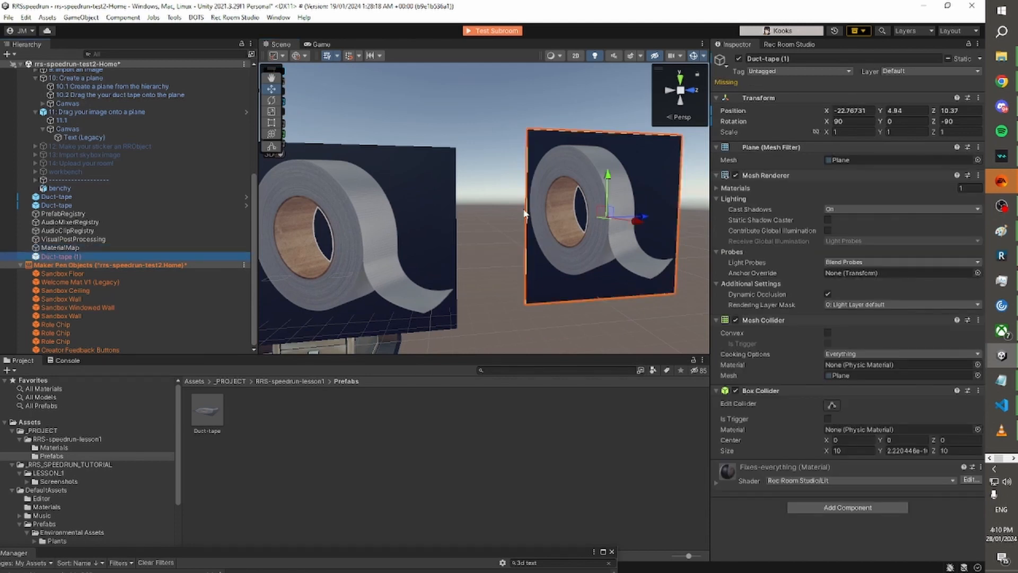
pyautogui.press('Delete')
# Scale the Duct-tape copy in front of the workbench down uniformly to about 0.28.
pyautogui.moveTo(524, 209); pyautogui.dragTo(397, 184, button='right')
pyautogui.click(430, 212)
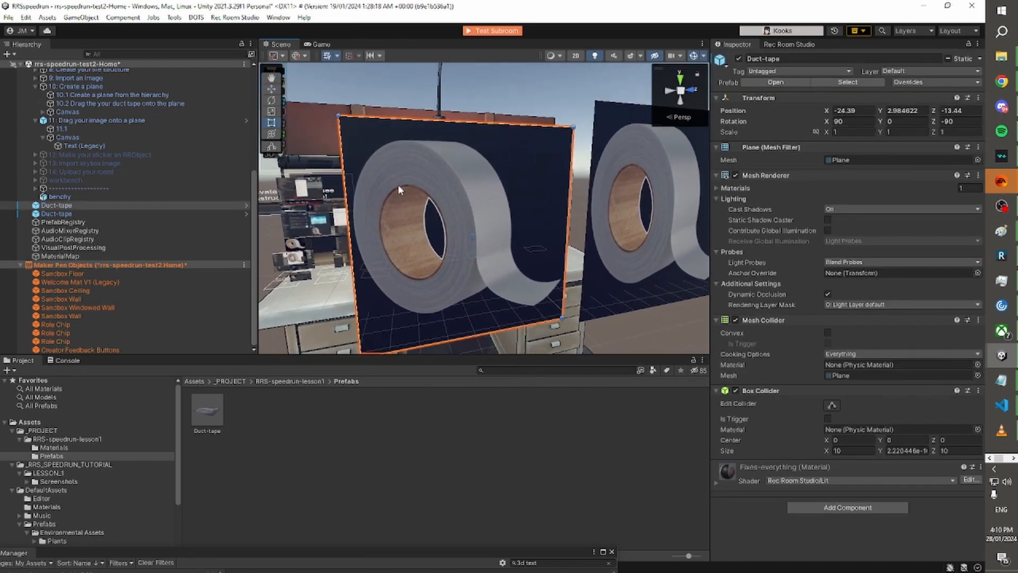
pyautogui.click(272, 112)
pyautogui.moveTo(474, 240); pyautogui.dragTo(454, 262)
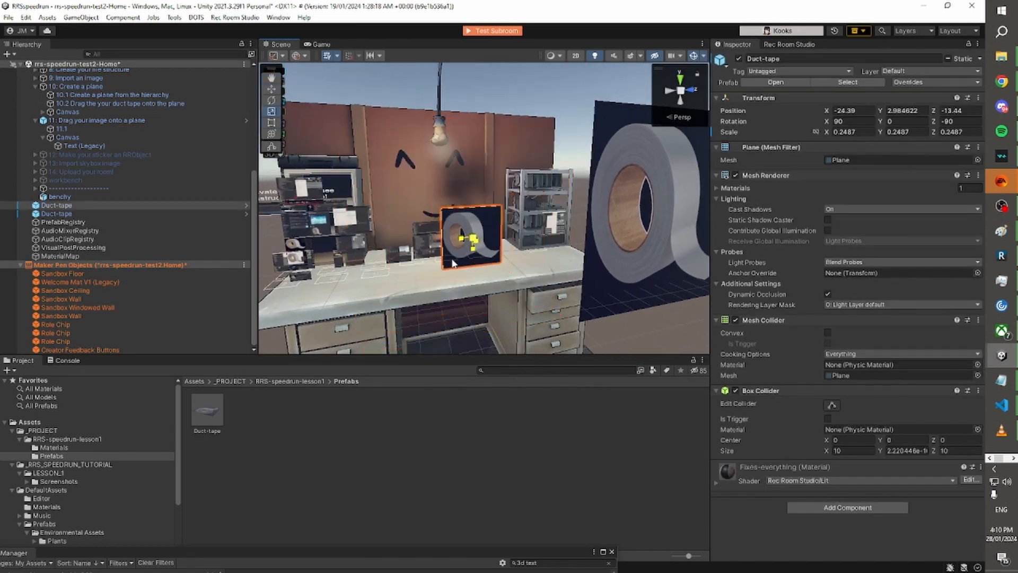
# Scale the other Duct-tape copy down uniformly to about 0.28.
pyautogui.click(645, 224)
pyautogui.moveTo(645, 224); pyautogui.dragTo(640, 217, button='right')
pyautogui.moveTo(639, 215); pyautogui.dragTo(603, 219)
pyautogui.press('w')
pyautogui.moveTo(603, 219); pyautogui.dragTo(600, 252, button='right')
pyautogui.press('w')
pyautogui.press('s')
# Move the second Duct-tape copy over the workbench beside the first one, to about X -24.95, Y 2.84, Z -9.18.
pyautogui.moveTo(676, 243); pyautogui.dragTo(532, 224)
pyautogui.moveTo(528, 211); pyautogui.dragTo(481, 254, button='right')
pyautogui.click(660, 239)
pyautogui.press('w')
# Move the first Duct-tape copy along the workbench until it sits close beside the second one.
pyautogui.click(480, 254)
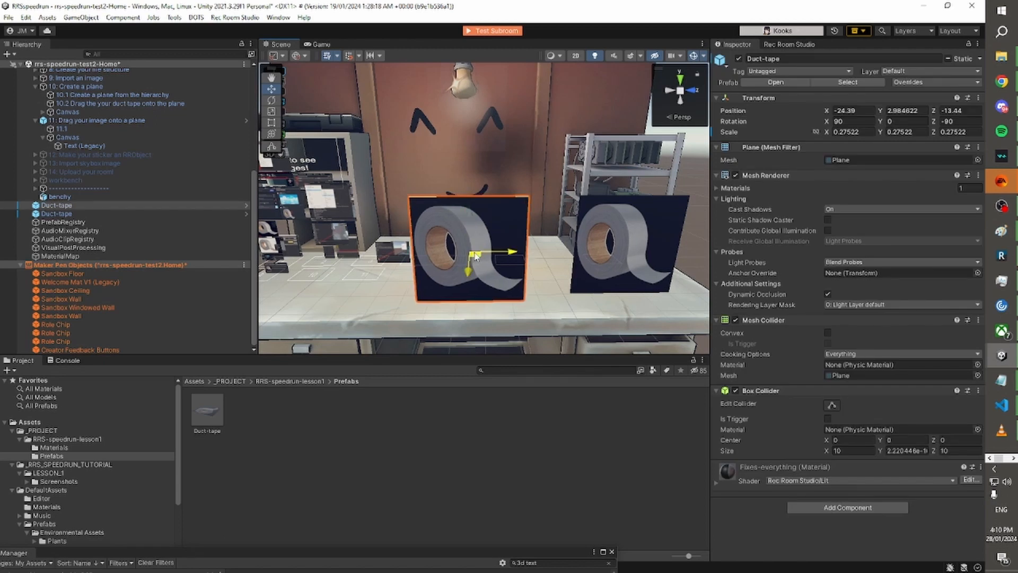
pyautogui.moveTo(471, 251); pyautogui.dragTo(524, 251)
pyautogui.press('d')
pyautogui.moveTo(688, 235); pyautogui.dragTo(593, 226, button='right')
pyautogui.click(675, 249)
pyautogui.press('s')
pyautogui.click(603, 228)
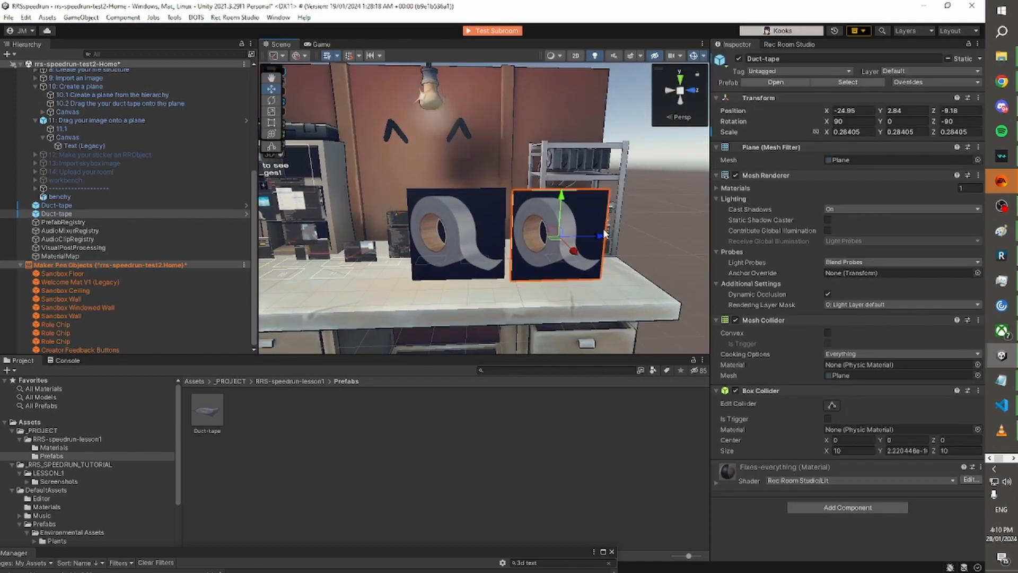
# Check the two resized Duct-tape copies on the workbench up close and from a distance.
pyautogui.moveTo(658, 198); pyautogui.dragTo(647, 198, button='right')
pyautogui.click(647, 199)
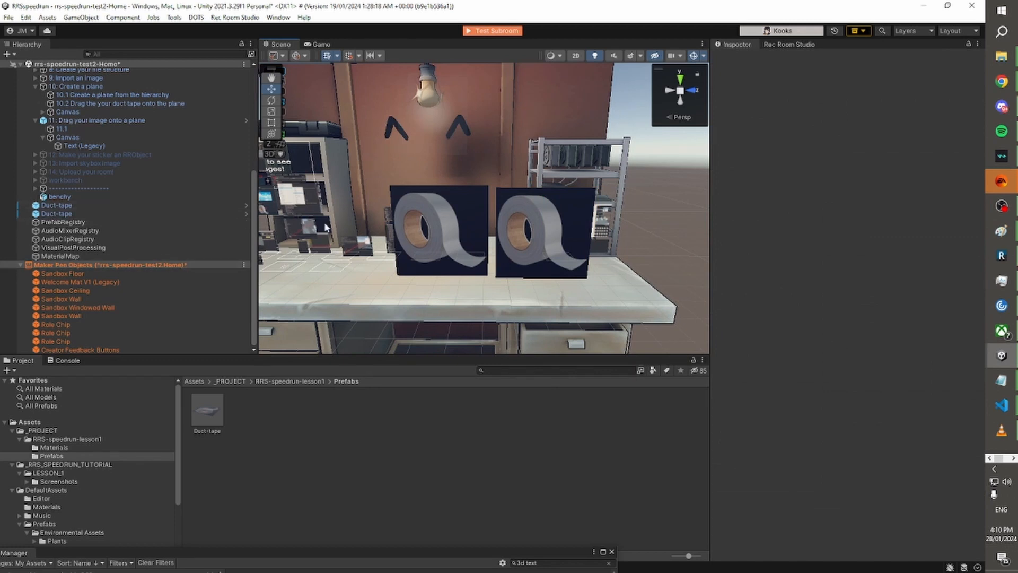
pyautogui.click(472, 209)
pyautogui.click(554, 219)
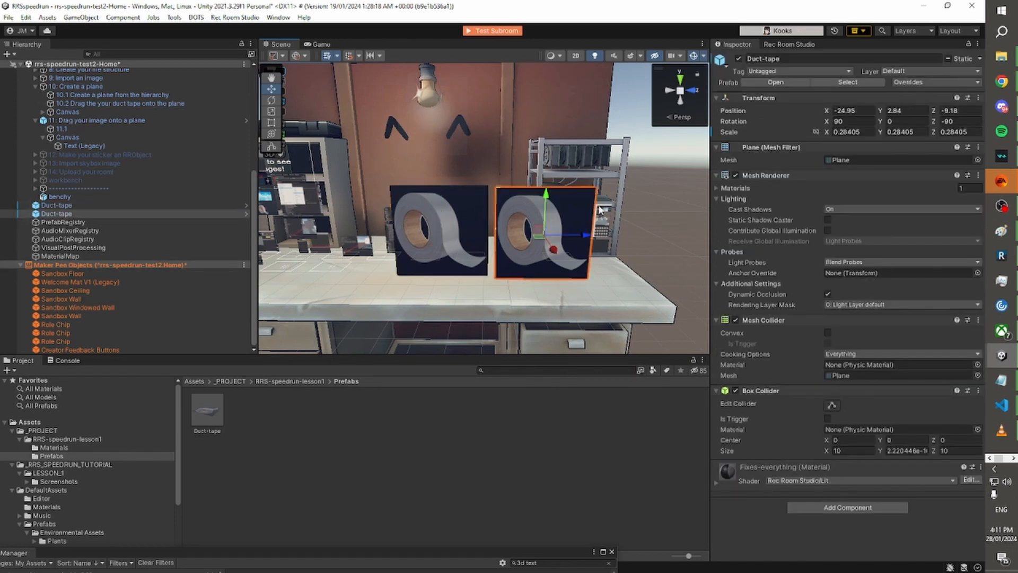
pyautogui.click(638, 214)
pyautogui.moveTo(638, 214); pyautogui.dragTo(605, 157, button='right')
pyautogui.press('w')
pyautogui.click(406, 299)
pyautogui.click(595, 158)
pyautogui.press('w')
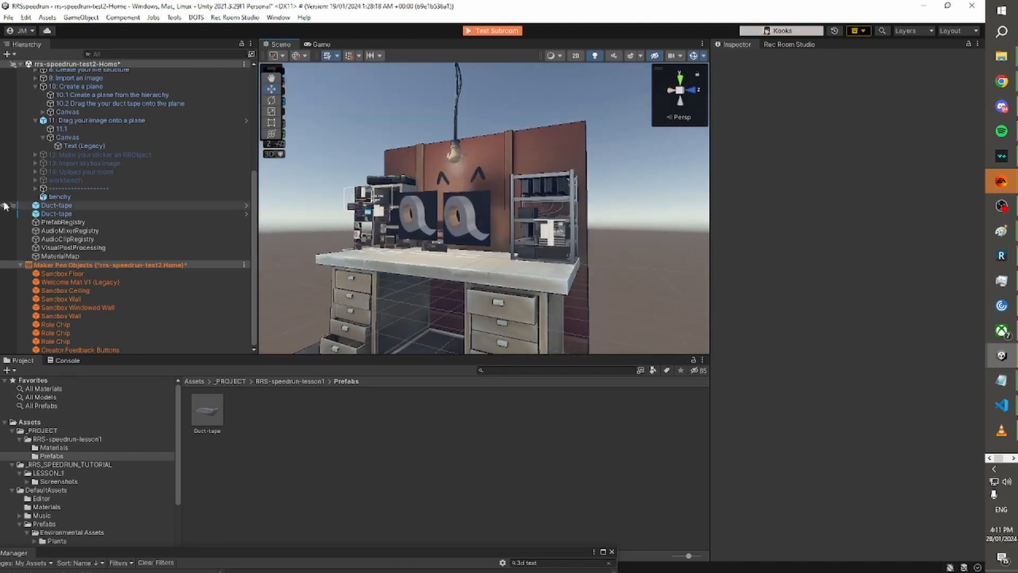
# Expand the "12: Make your sticker an RRObject" instruction group and enable it.
pyautogui.click(34, 154)
pyautogui.click(35, 154)
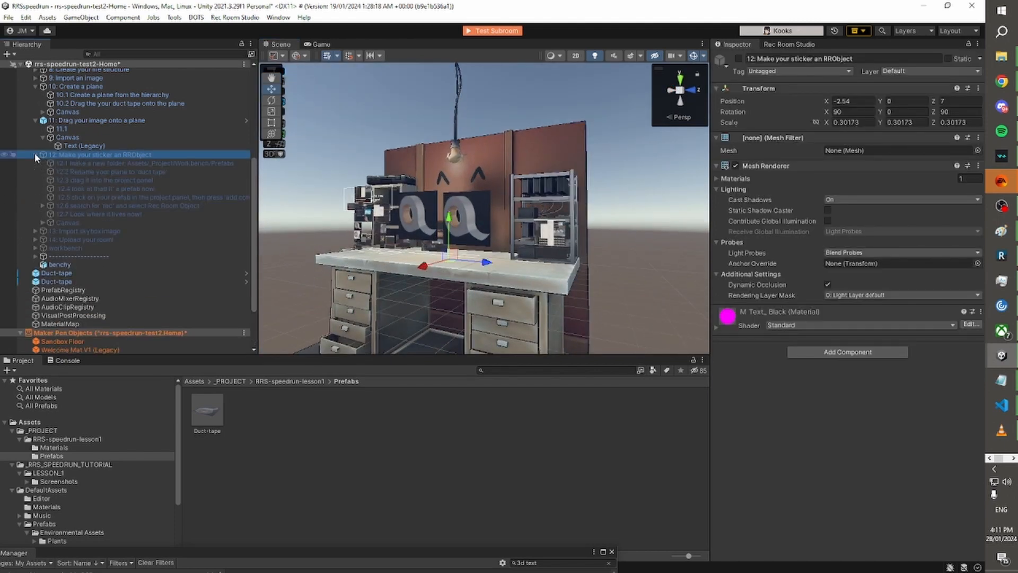
pyautogui.click(737, 59)
# Examine the section 12 instruction images standing on the workbench up close.
pyautogui.press('w')
pyautogui.moveTo(592, 159); pyautogui.dragTo(576, 80, button='right')
pyautogui.click(412, 114)
pyautogui.moveTo(412, 115); pyautogui.dragTo(438, 302, button='right')
pyautogui.press('w')
pyautogui.press('w')
pyautogui.press('s')
pyautogui.press('w')
pyautogui.press('w')
pyautogui.press('s')
pyautogui.press('d')
pyautogui.press('s')
# Go through instructions 12.1, 12.3, 12.4 and 12.7 in the hierarchy and review their images in the scene.
pyautogui.scroll(-3, 67, 273)
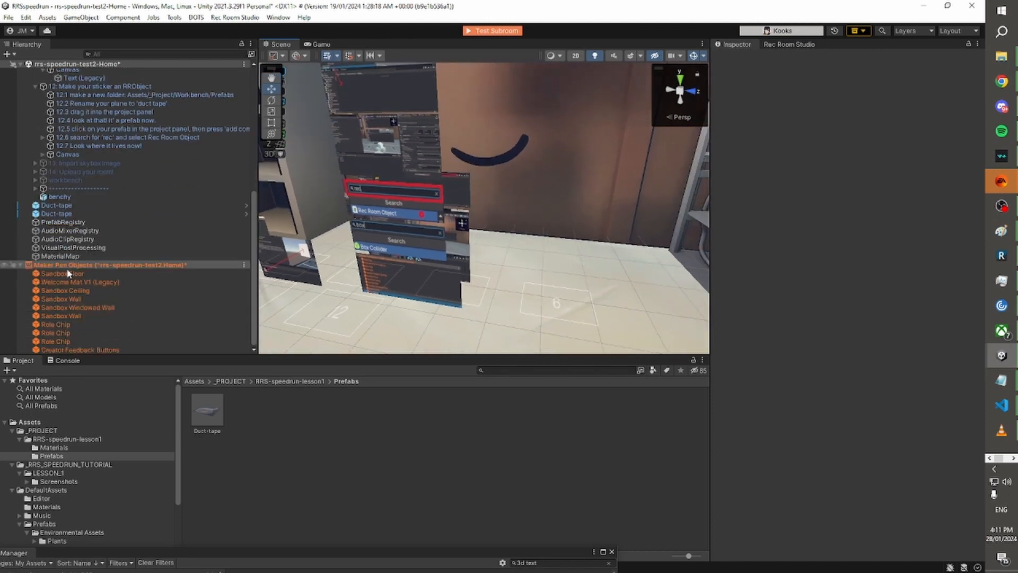
pyautogui.scroll(3, 67, 273)
pyautogui.click(133, 127)
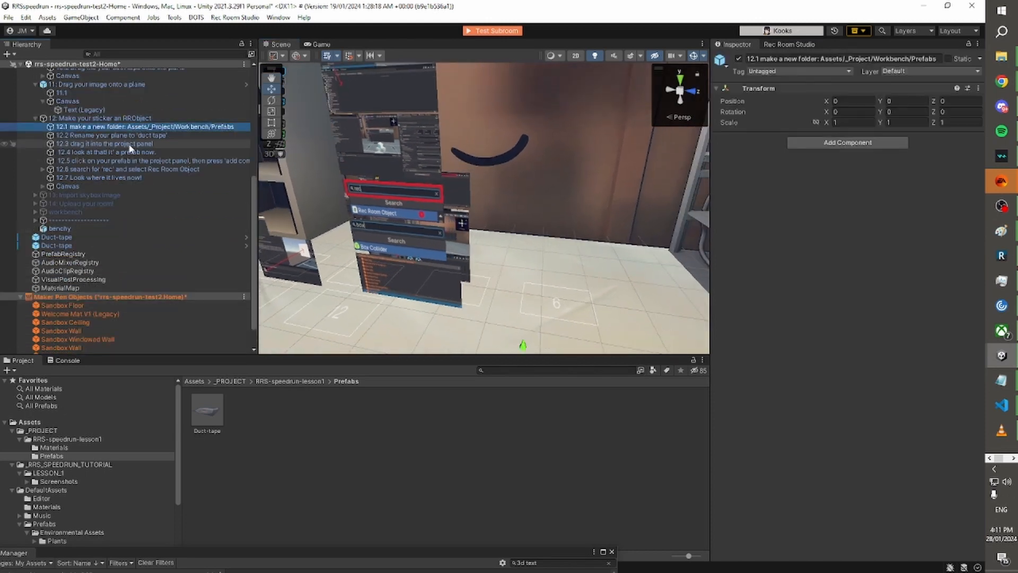
pyautogui.click(130, 145)
pyautogui.click(126, 153)
pyautogui.click(122, 177)
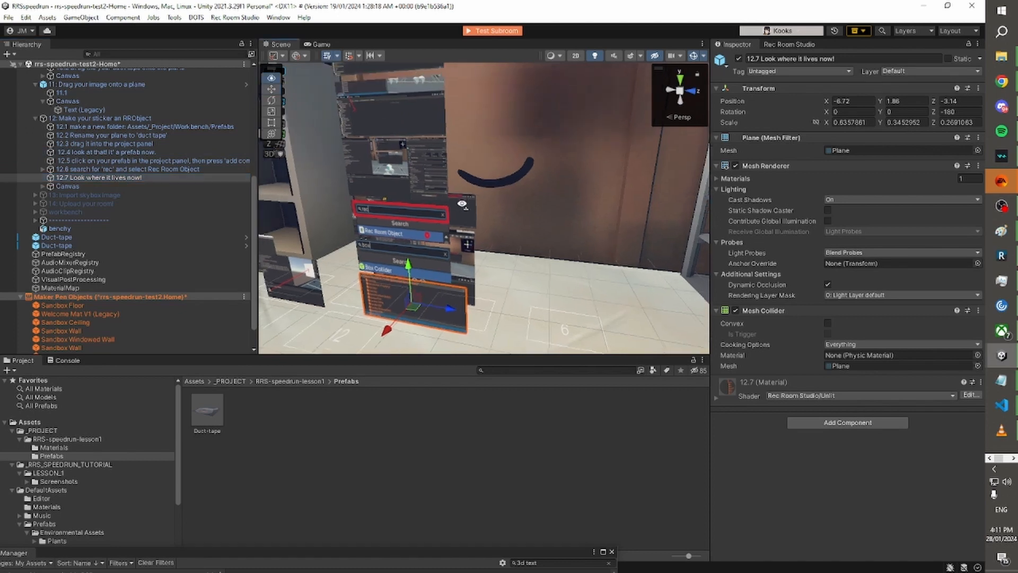
pyautogui.press('s')
pyautogui.moveTo(462, 204); pyautogui.dragTo(554, 167, button='right')
pyautogui.click(478, 212)
pyautogui.press('w')
pyautogui.press('a')
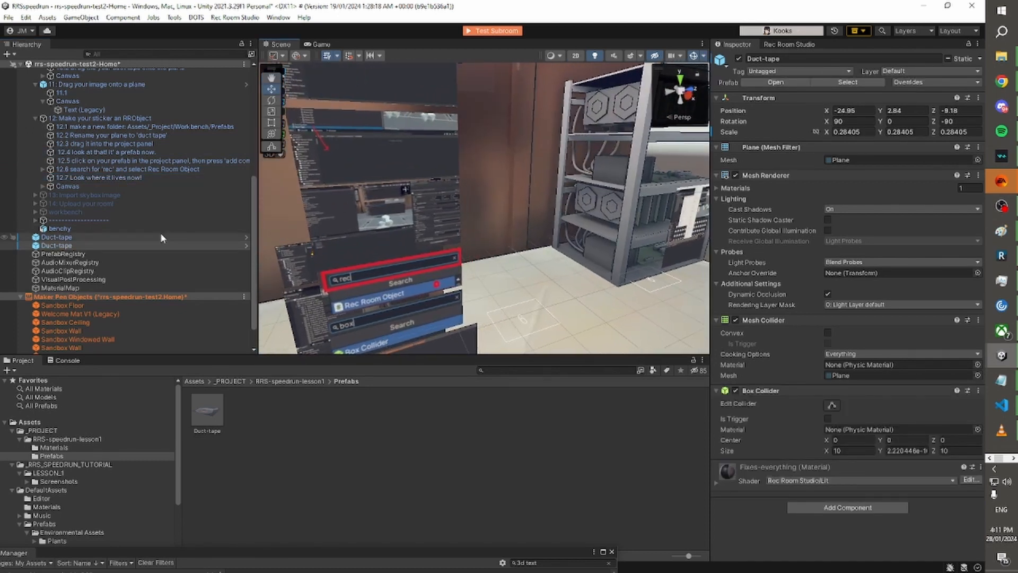
# Enable the "13: Import skybox image" instruction group and view its images on the workbench.
pyautogui.click(141, 195)
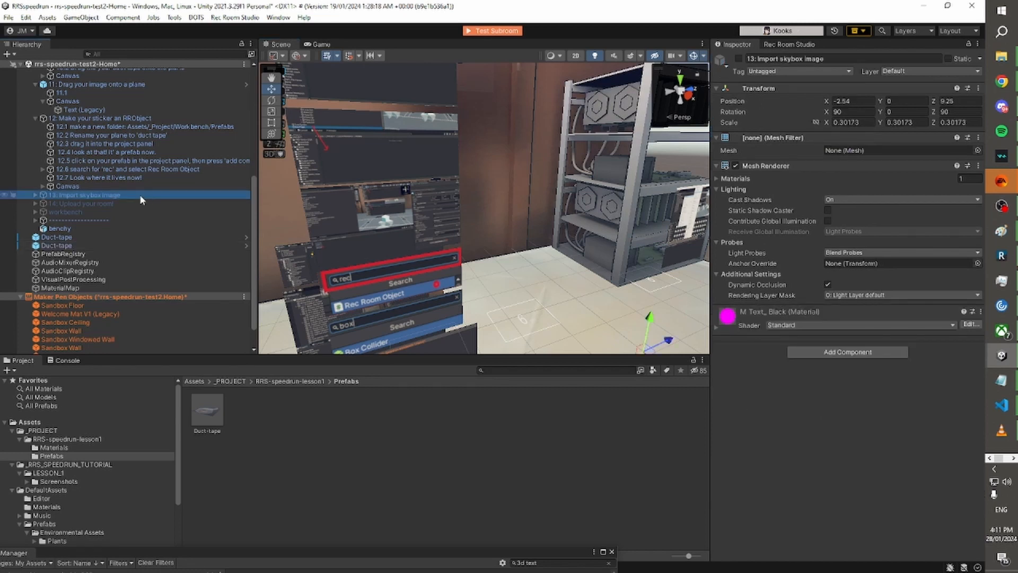
pyautogui.click(740, 58)
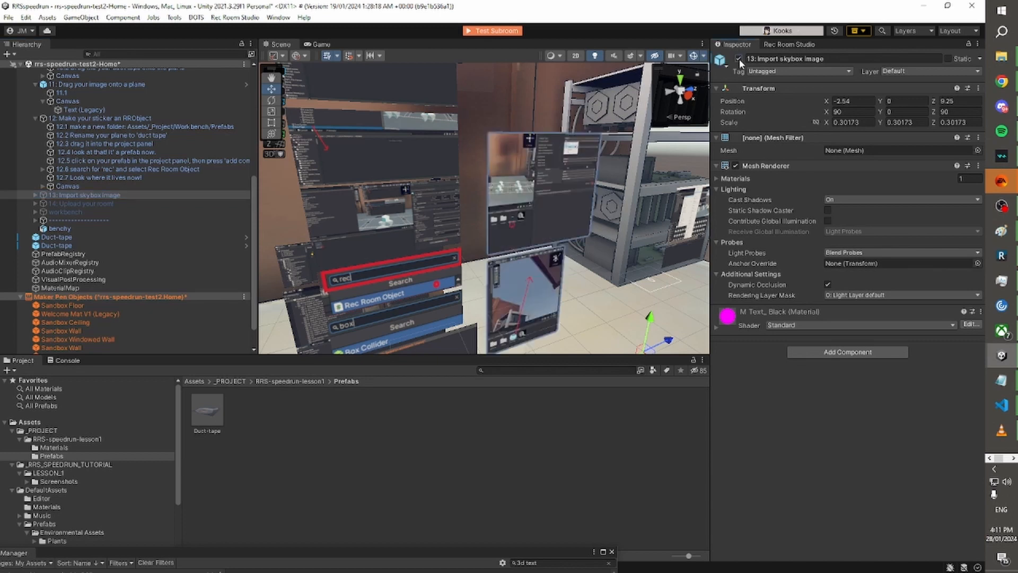
pyautogui.moveTo(509, 183); pyautogui.dragTo(517, 185, button='right')
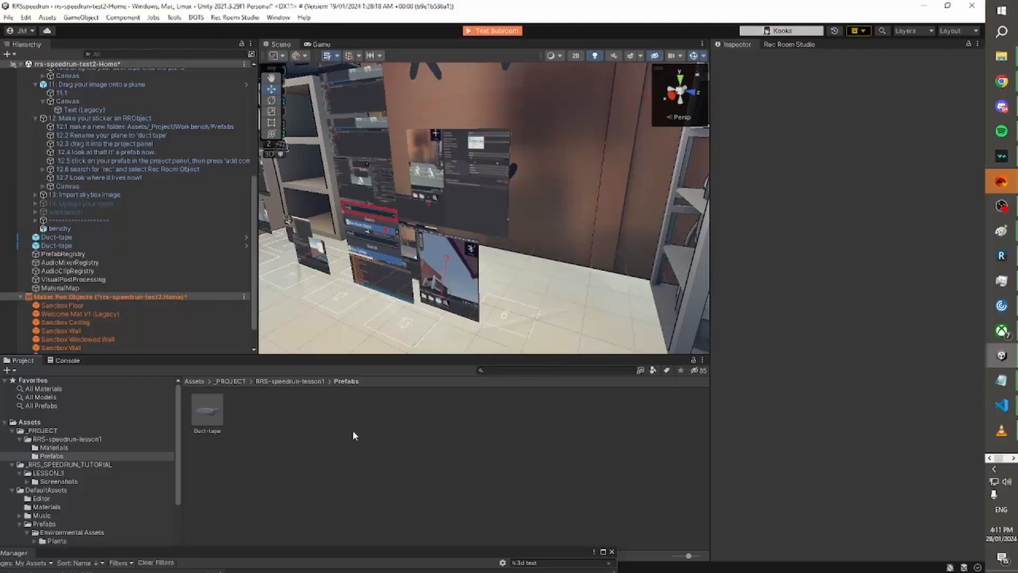
# Create a folder named Skybox inside the RRS-speedrun-lesson1 folder and open it.
pyautogui.click(299, 382)
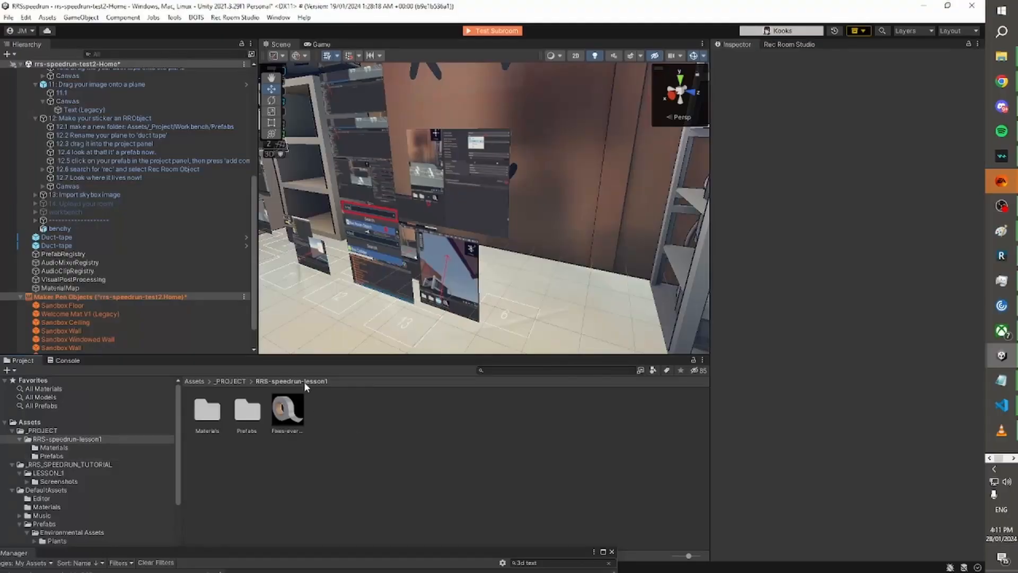
pyautogui.moveTo(438, 269); pyautogui.dragTo(451, 265, button='right')
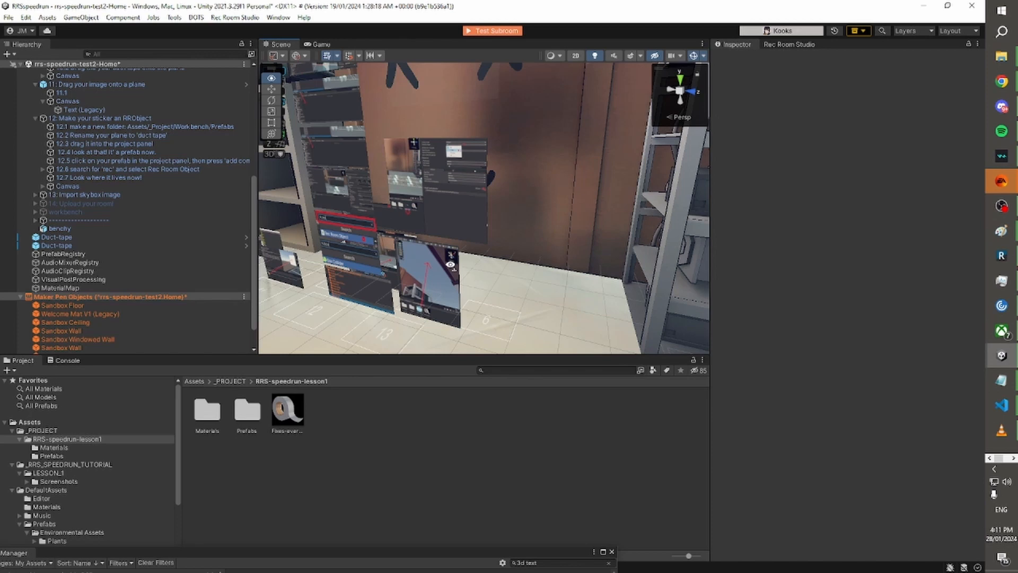
pyautogui.click(455, 205)
pyautogui.click(435, 231)
pyautogui.click(439, 283)
pyautogui.click(431, 411)
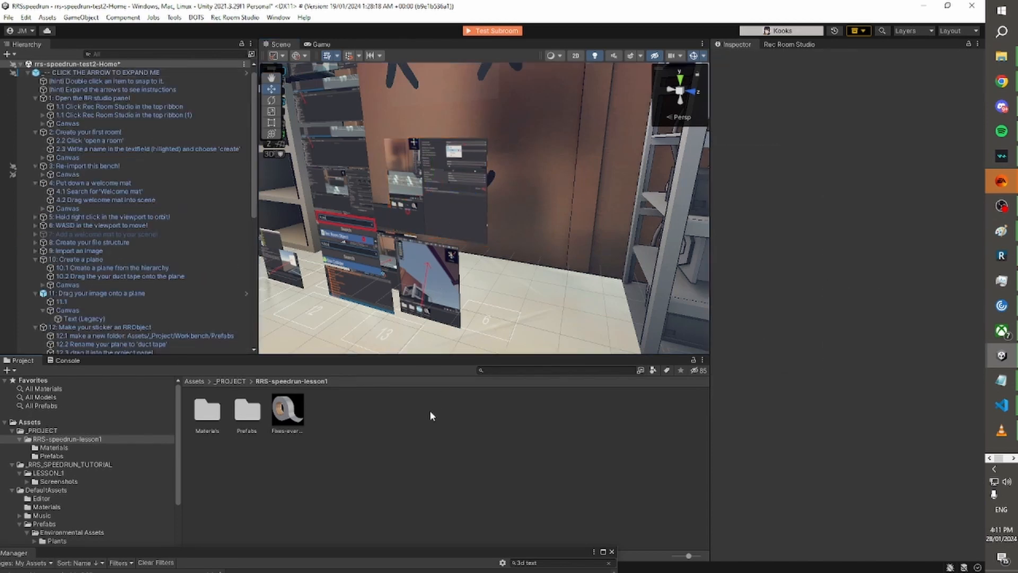
pyautogui.moveTo(422, 275); pyautogui.dragTo(418, 288, button='right')
pyautogui.press('w')
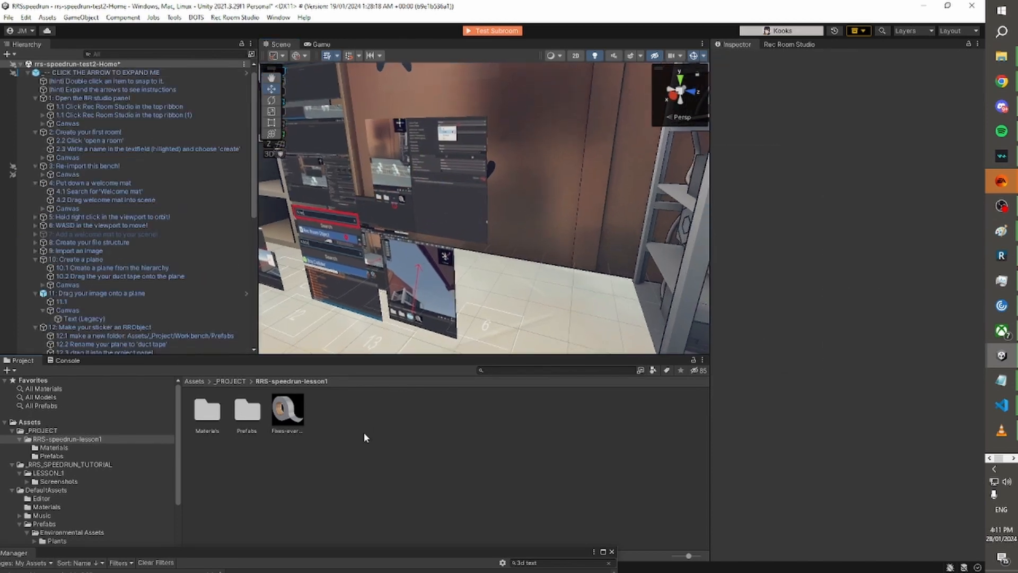
pyautogui.rightClick(345, 413)
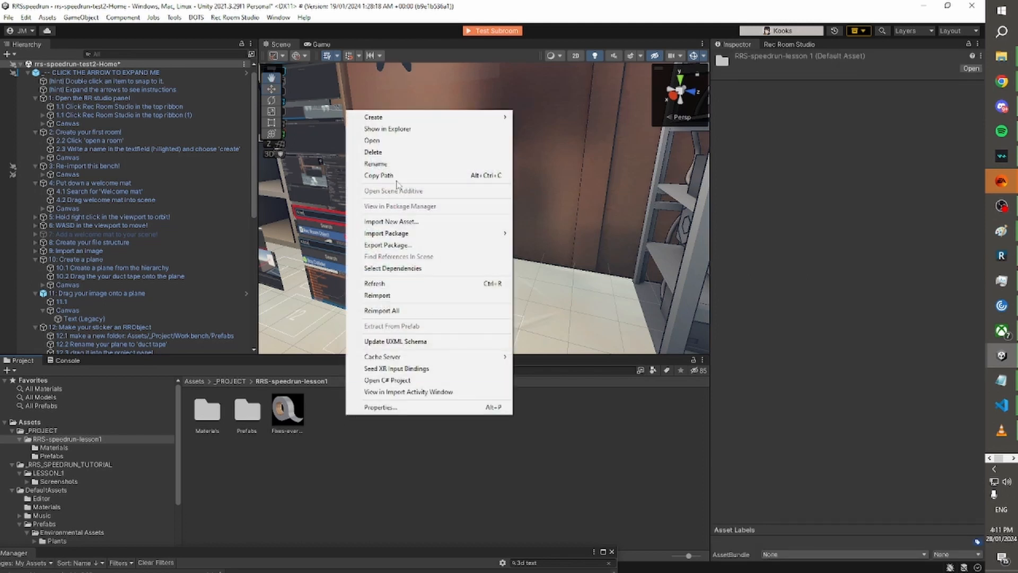
pyautogui.moveTo(466, 118)
pyautogui.click(530, 60)
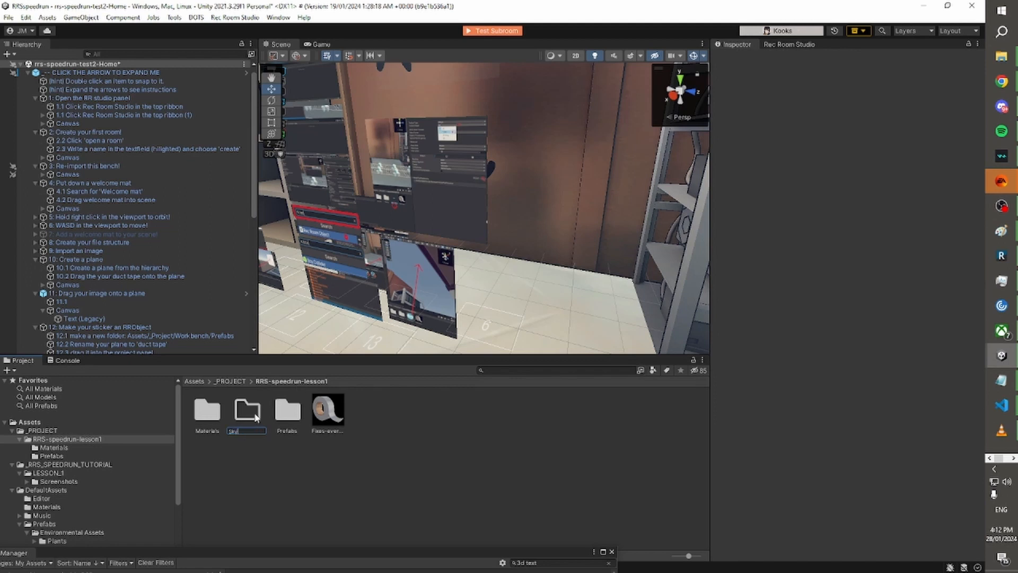
pyautogui.press('Return')
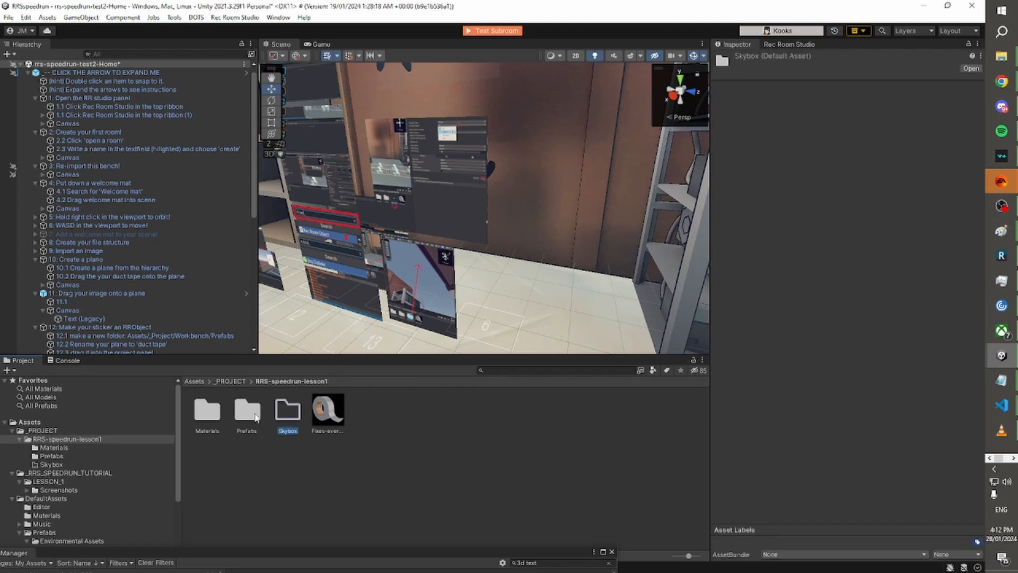
pyautogui.doubleClick(288, 419)
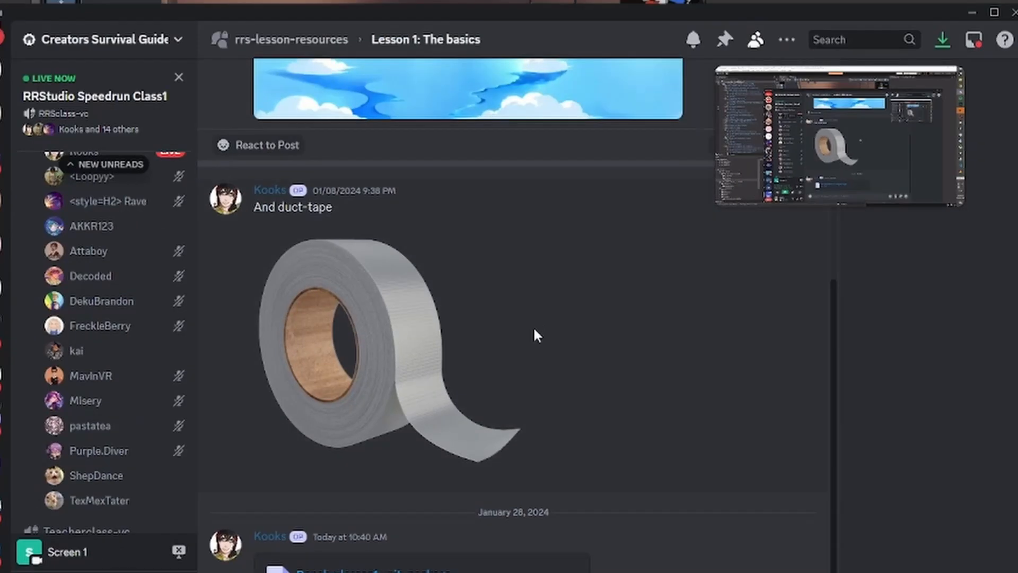
# Switch to Discord, find the skybox image in the "Lesson 1: The basics" post and open it in the browser.
pyautogui.scroll(5, 533, 329)
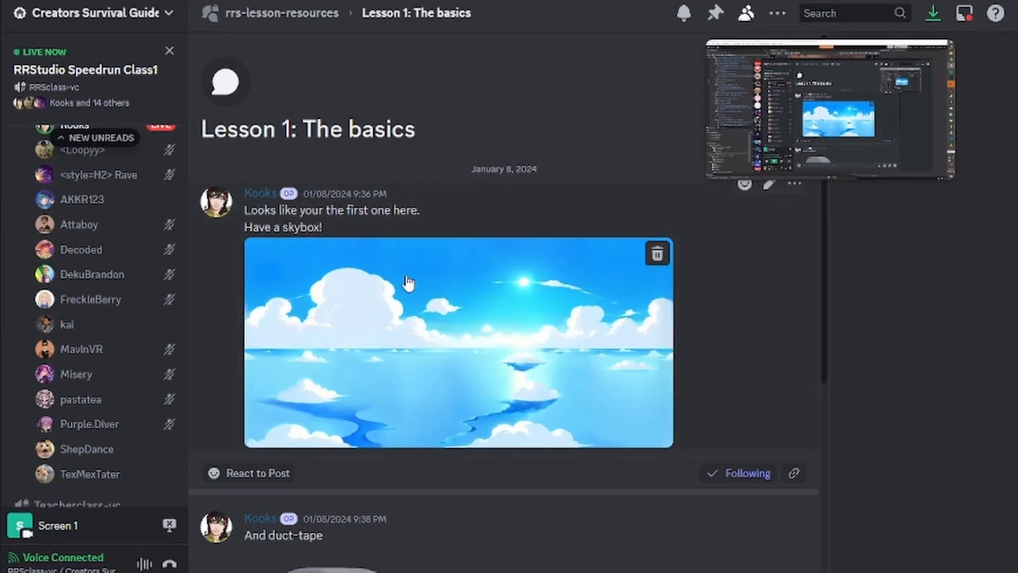
pyautogui.click(444, 322)
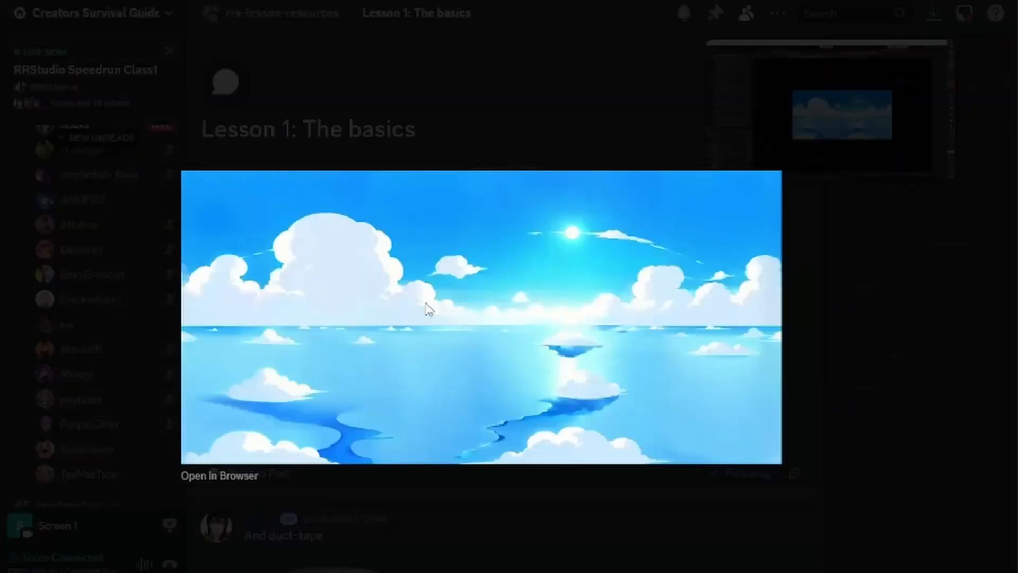
pyautogui.rightClick(415, 303)
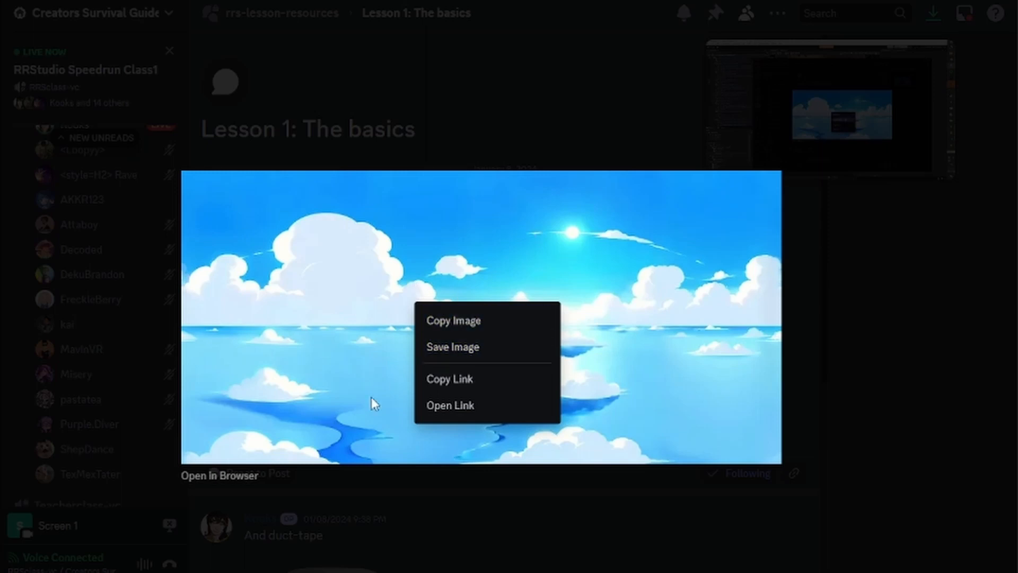
pyautogui.click(219, 476)
# Save the image as Anime-skybox.png in the project's RRS-speedrun-lesson1/Skybox folder.
pyautogui.rightClick(445, 302)
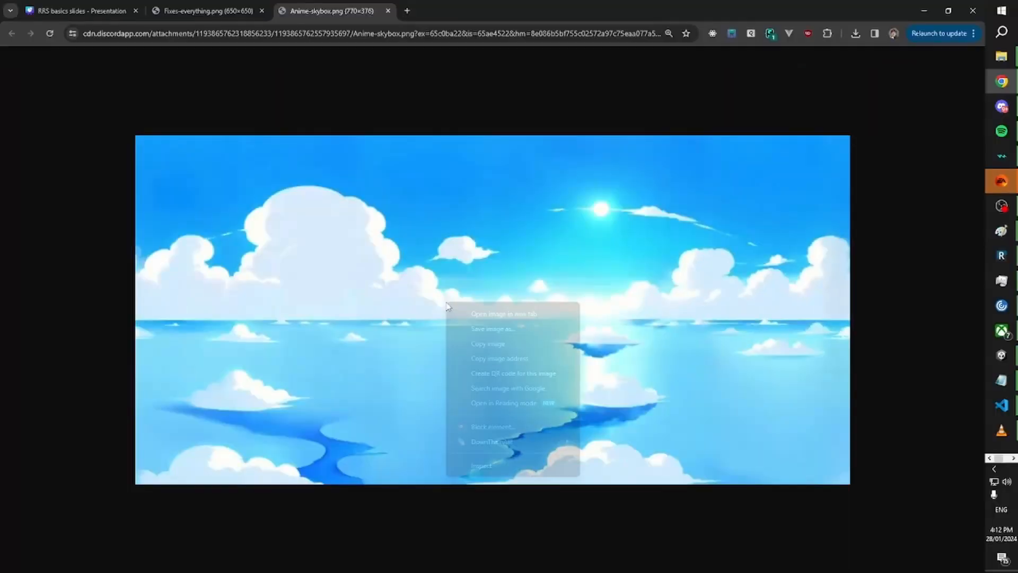
pyautogui.click(498, 331)
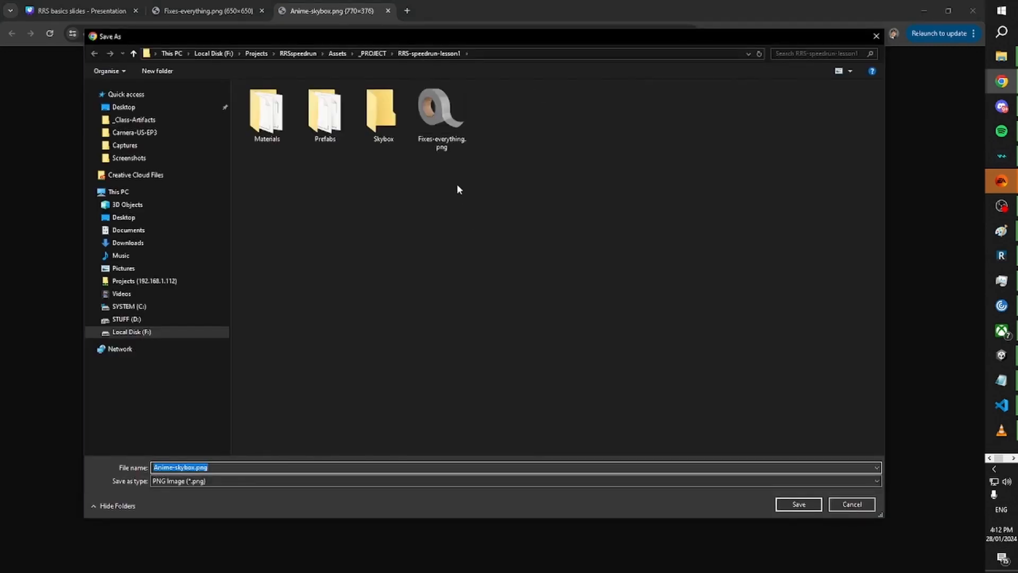
pyautogui.moveTo(450, 40); pyautogui.dragTo(469, 41)
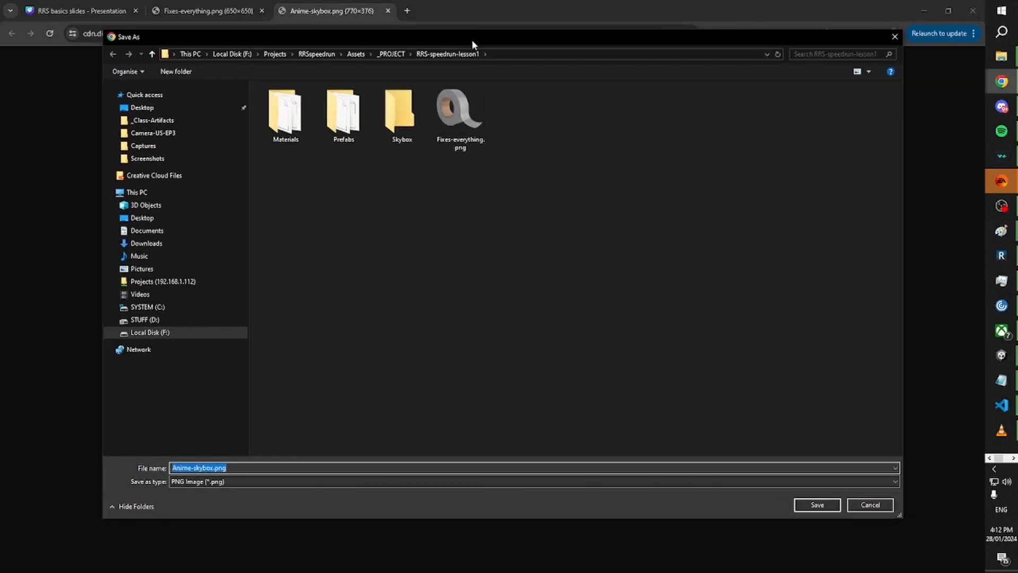
pyautogui.click(566, 135)
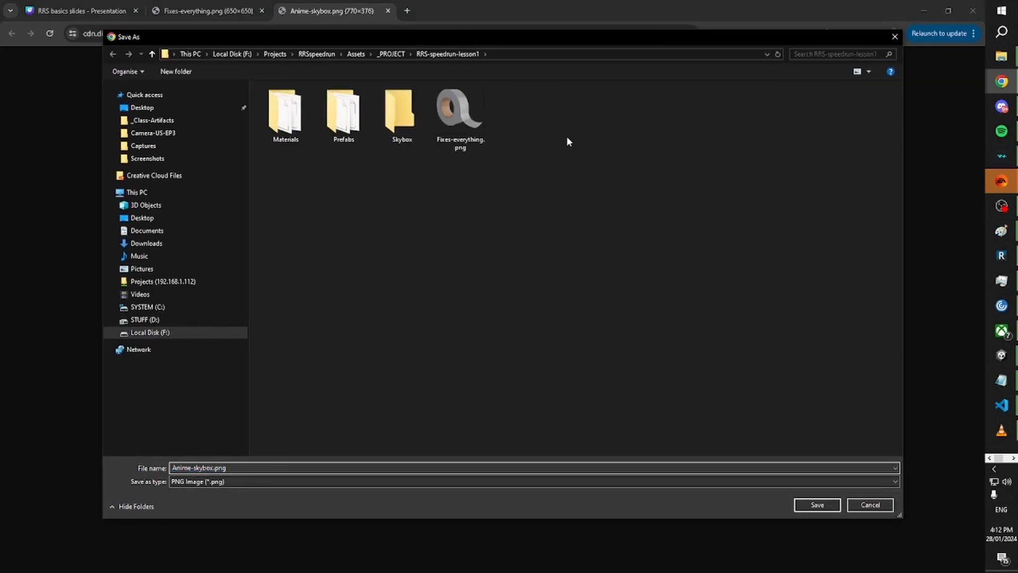
pyautogui.click(402, 124)
pyautogui.doubleClick(401, 124)
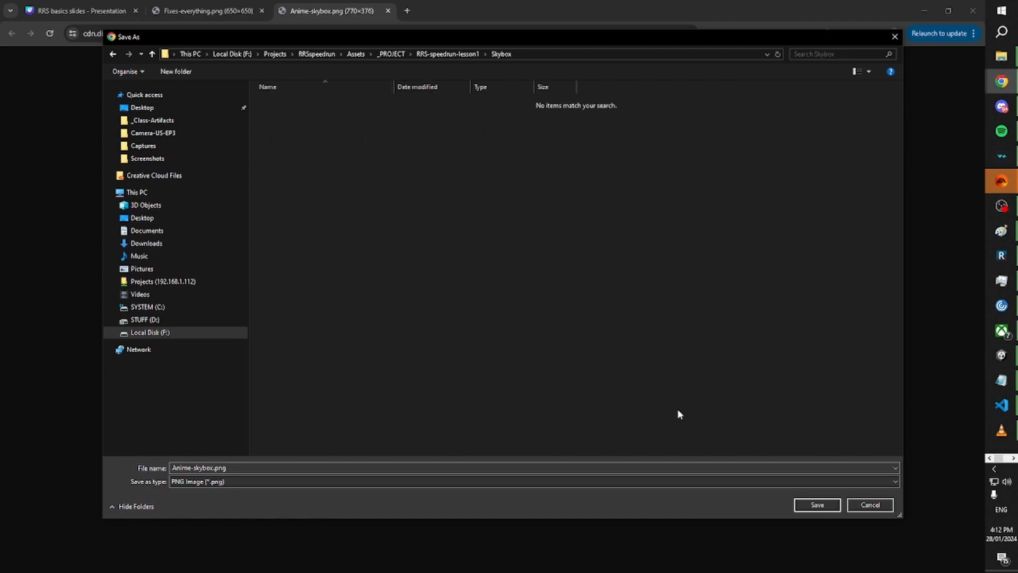
pyautogui.click(818, 505)
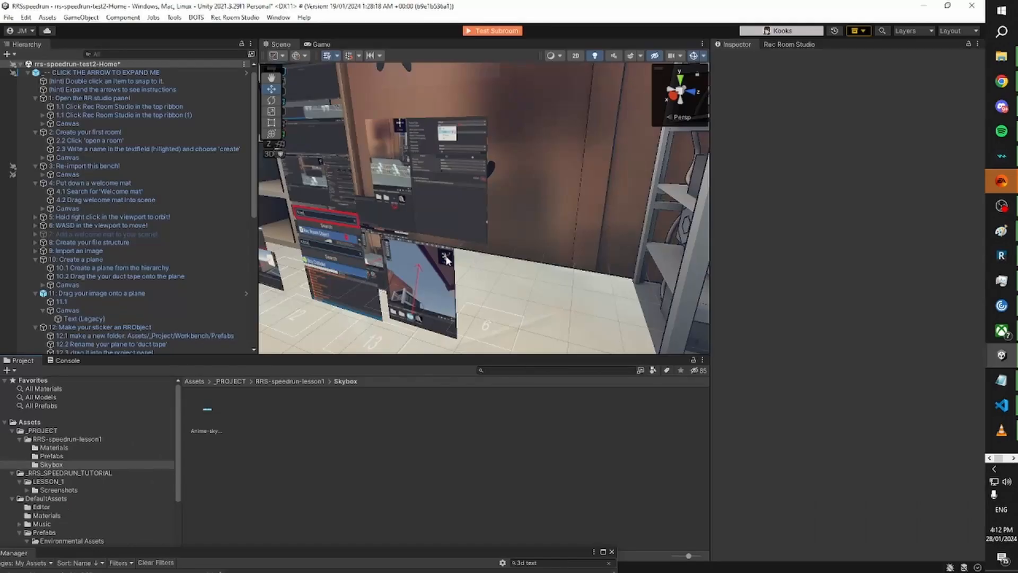
# View the default sky in the scene and try to apply the 2D Anime-skybox image to it.
pyautogui.moveTo(531, 221); pyautogui.dragTo(532, 222, button='right')
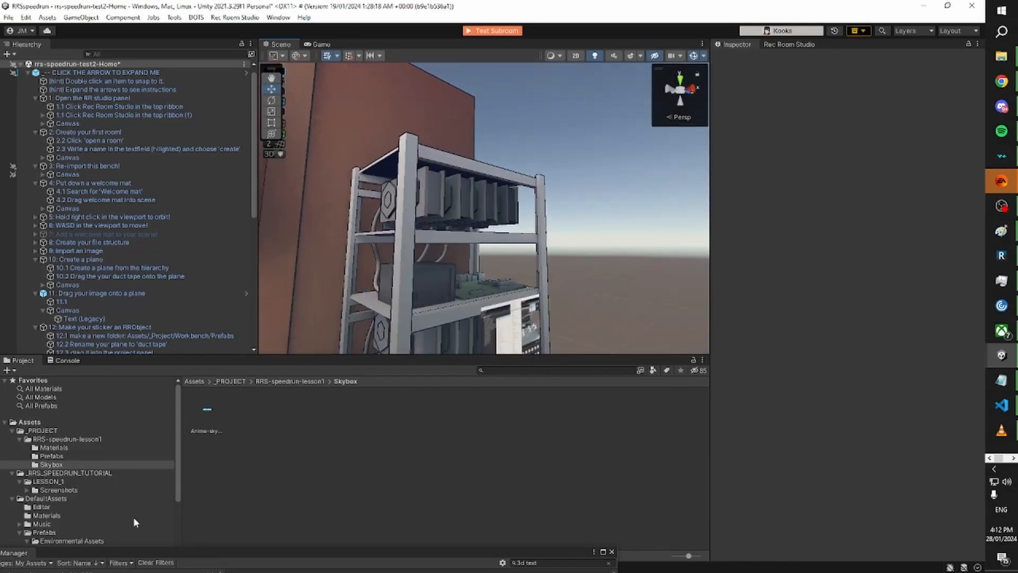
pyautogui.click(207, 431)
pyautogui.moveTo(356, 261); pyautogui.dragTo(526, 252, button='right')
pyautogui.click(491, 401)
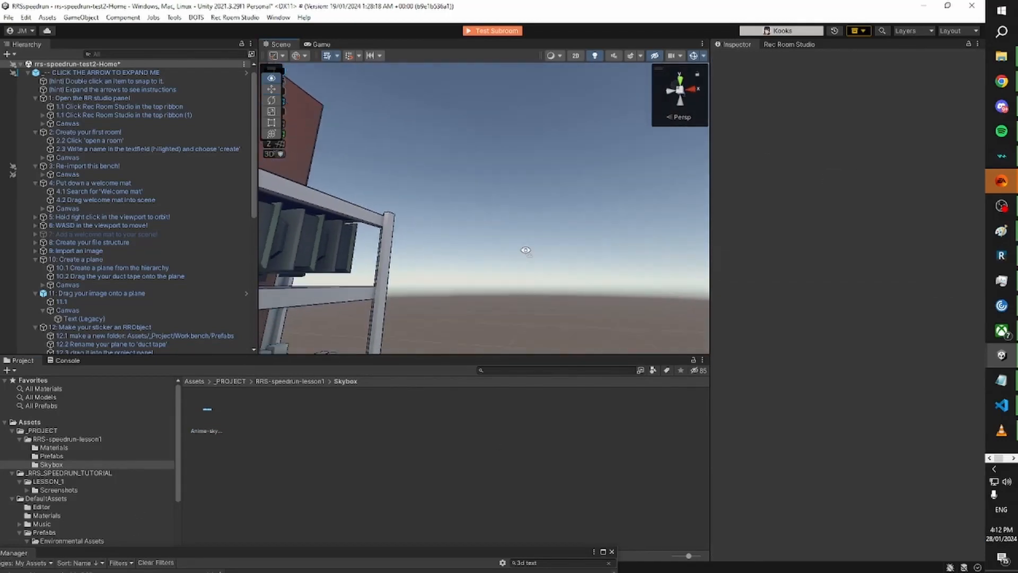
pyautogui.click(435, 488)
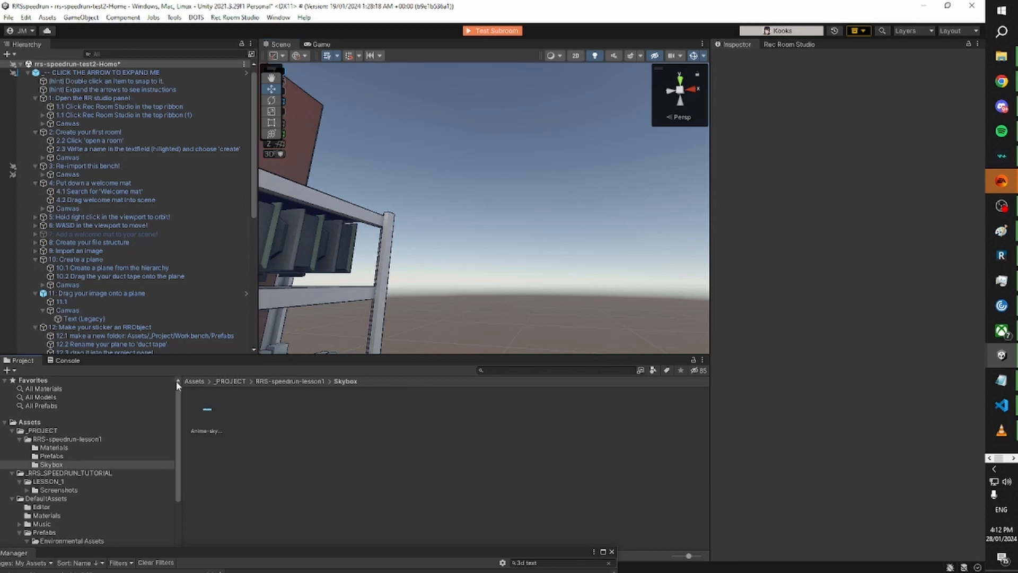
pyautogui.moveTo(205, 419); pyautogui.dragTo(562, 151)
# Set the Anime-skybox texture's shape to Cube and apply the import settings.
pyautogui.click(207, 411)
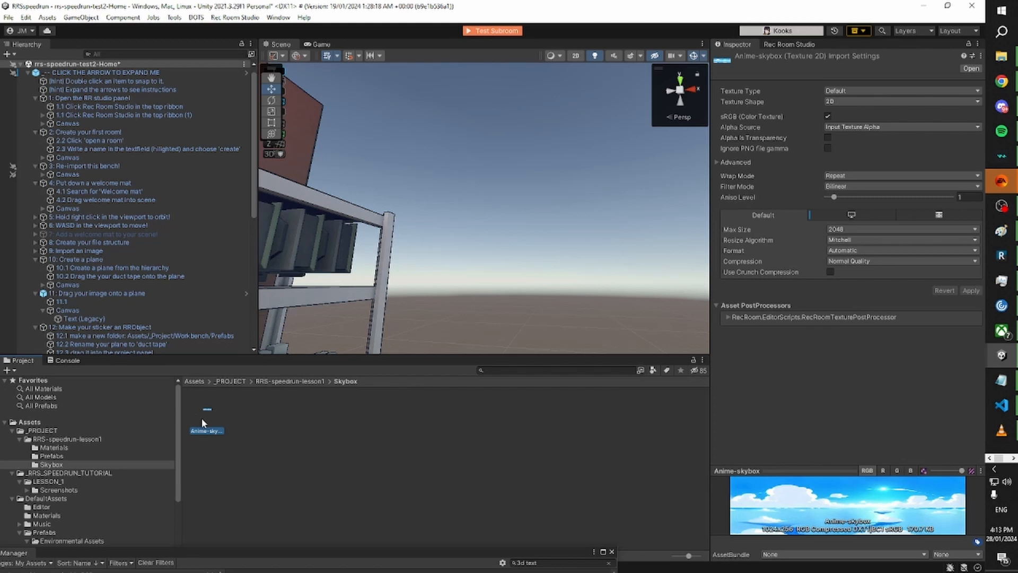
pyautogui.click(340, 473)
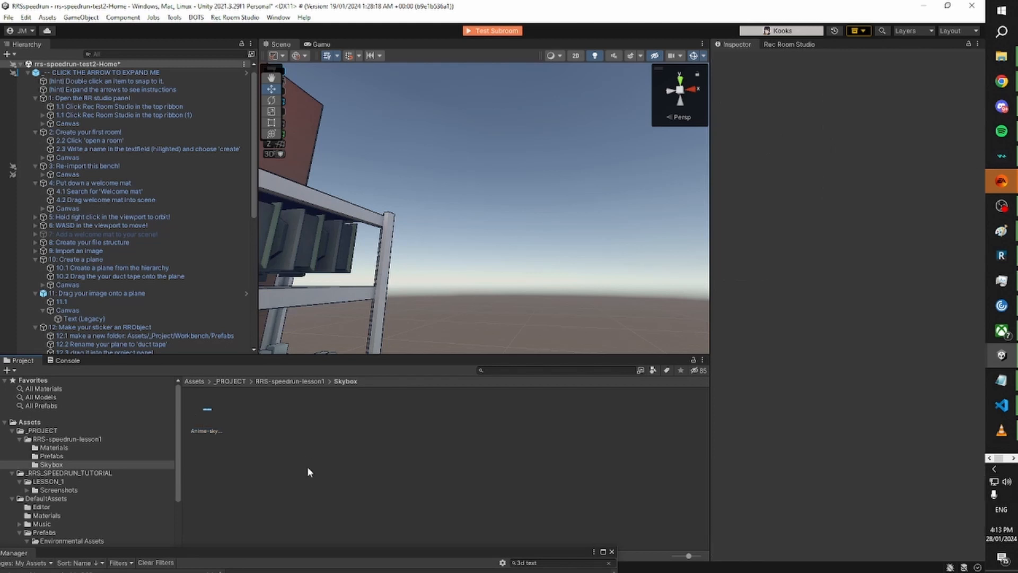
pyautogui.click(236, 449)
pyautogui.click(206, 416)
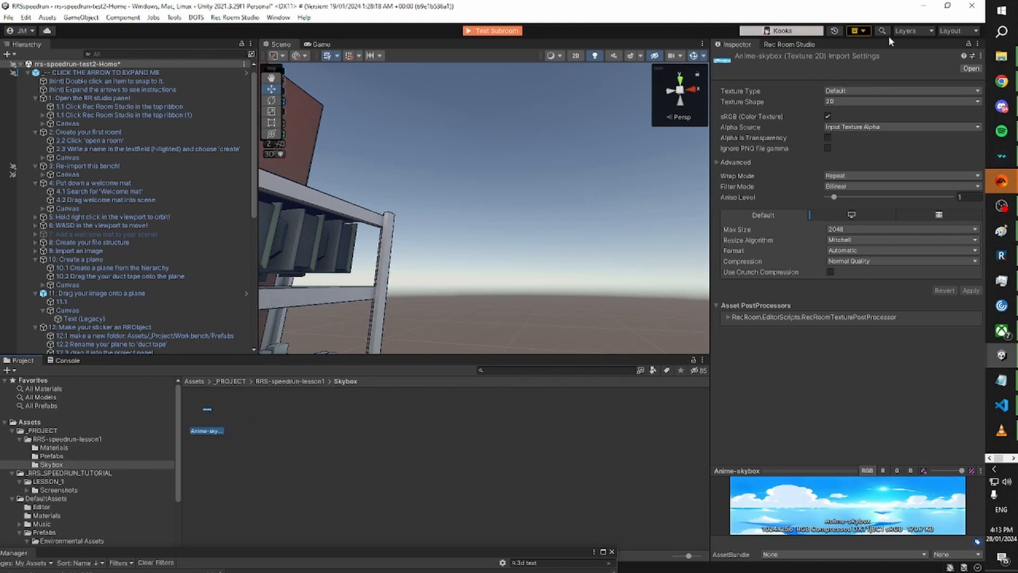
pyautogui.click(218, 427)
pyautogui.click(855, 102)
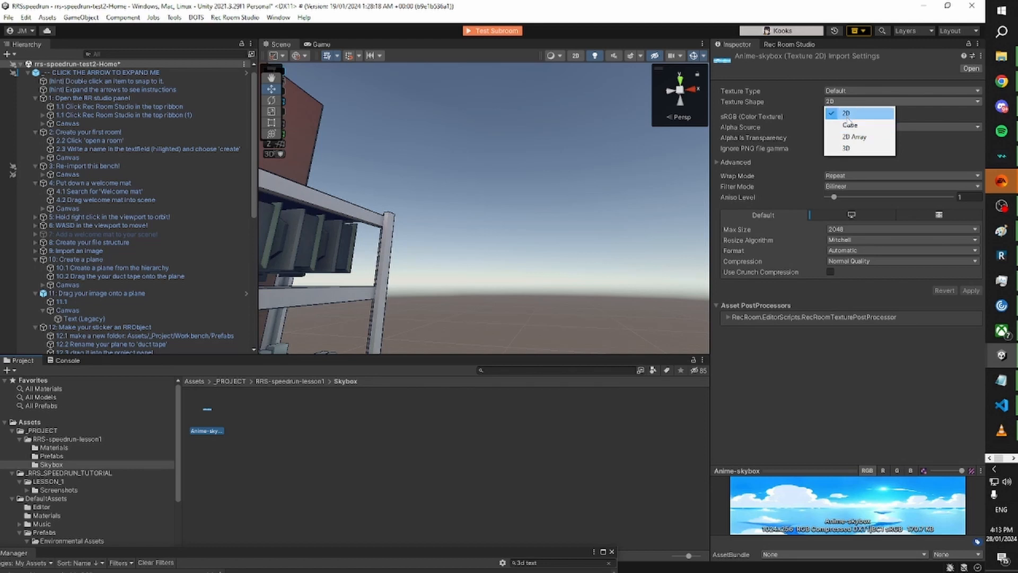
pyautogui.click(849, 127)
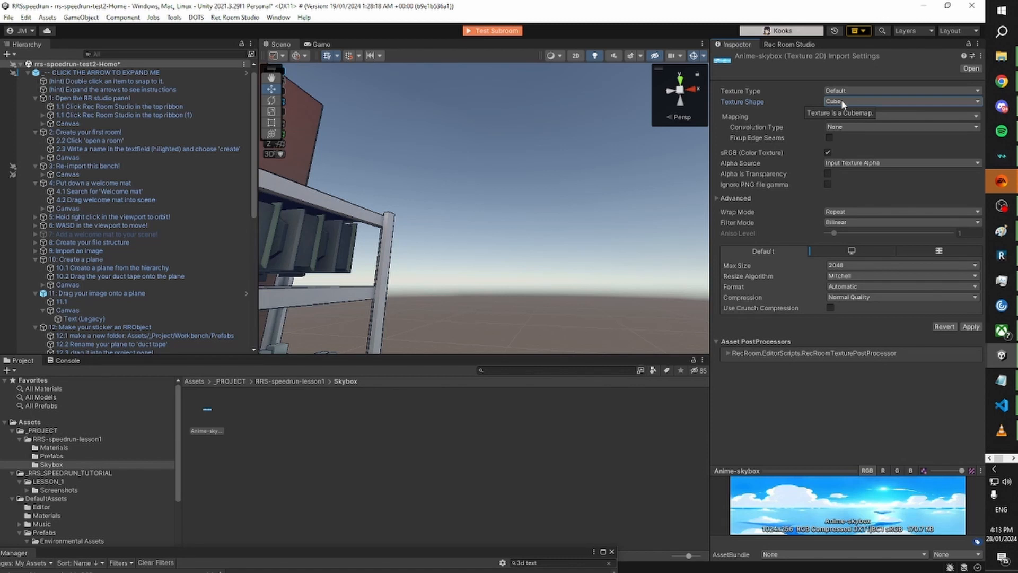
pyautogui.click(971, 328)
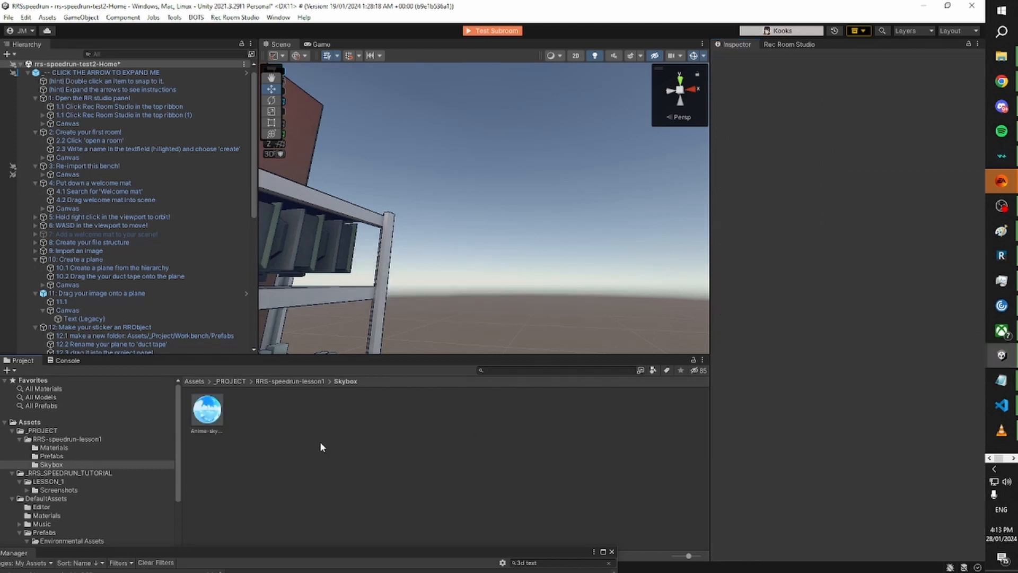
# Apply the Anime-skybox cubemap as the scene's skybox.
pyautogui.click(207, 411)
pyautogui.click(236, 437)
pyautogui.click(210, 413)
pyautogui.moveTo(211, 415); pyautogui.dragTo(517, 181)
# Look around the scene to examine the new skybox from several directions.
pyautogui.moveTo(516, 179); pyautogui.dragTo(149, 207, button='right')
pyautogui.rightClick(148, 207)
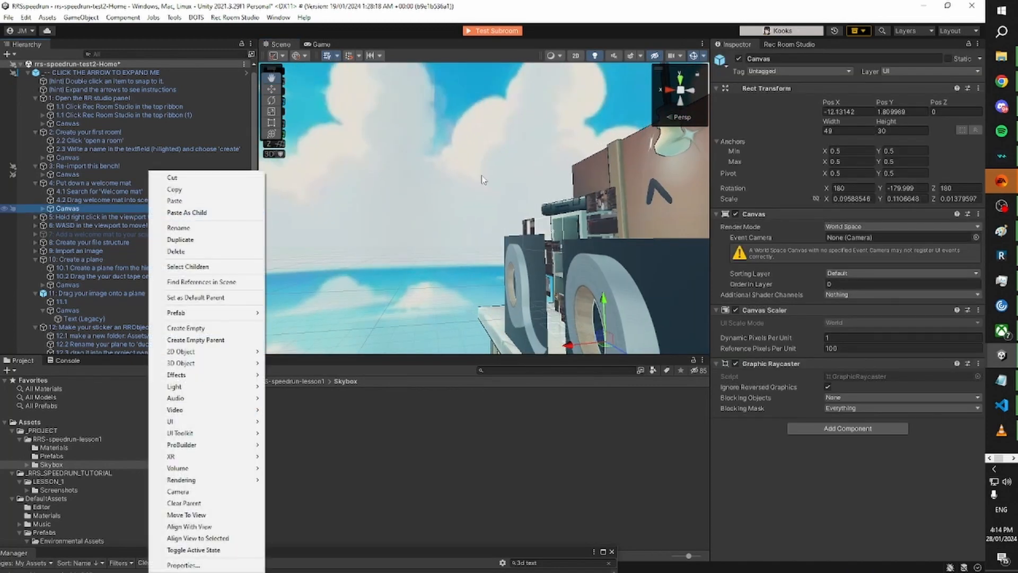
pyautogui.click(479, 180)
pyautogui.moveTo(478, 182); pyautogui.dragTo(454, 336, button='right')
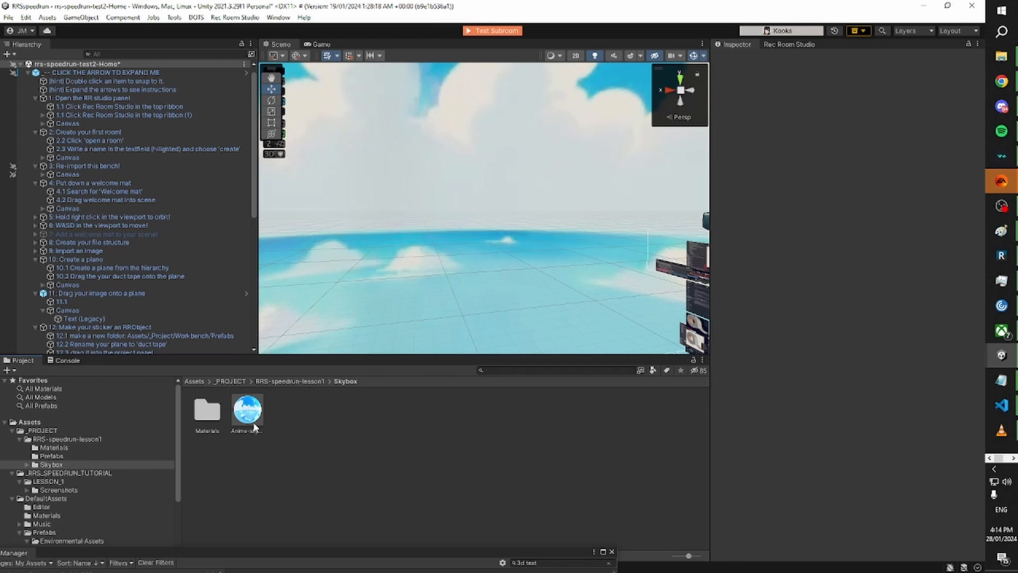
pyautogui.moveTo(397, 237); pyautogui.dragTo(347, 333, button='right')
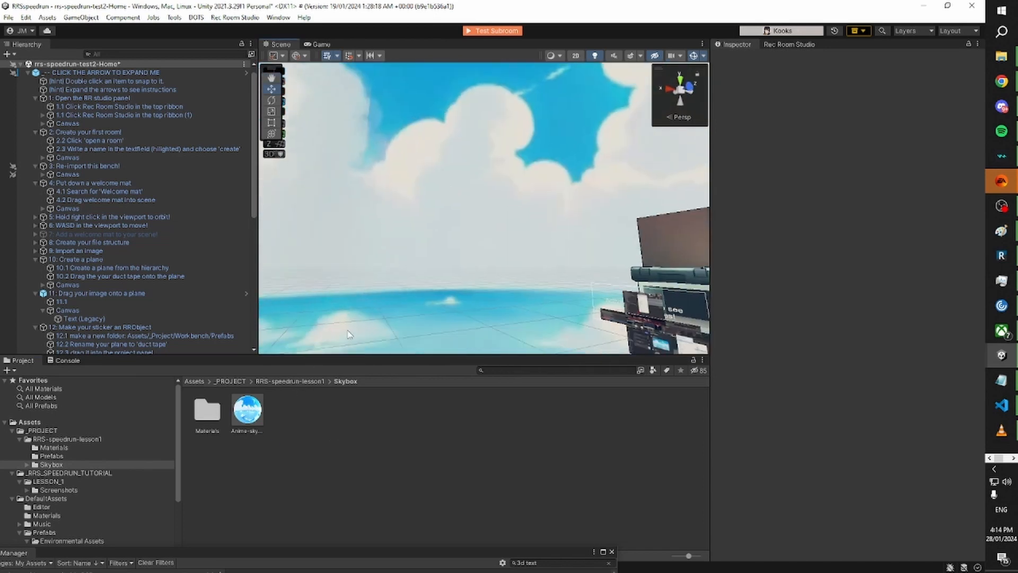
pyautogui.click(248, 423)
pyautogui.click(454, 221)
pyautogui.moveTo(336, 305); pyautogui.dragTo(354, 290, button='right')
# Set the Anime-skybox texture's shape back to 2D and apply the import settings.
pyautogui.click(248, 419)
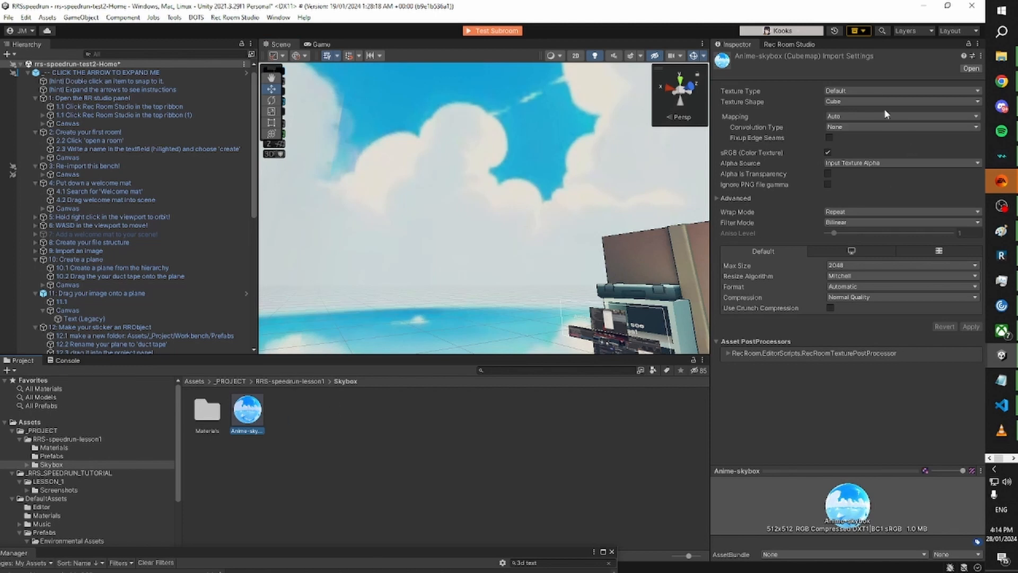
pyautogui.click(873, 102)
pyautogui.click(844, 112)
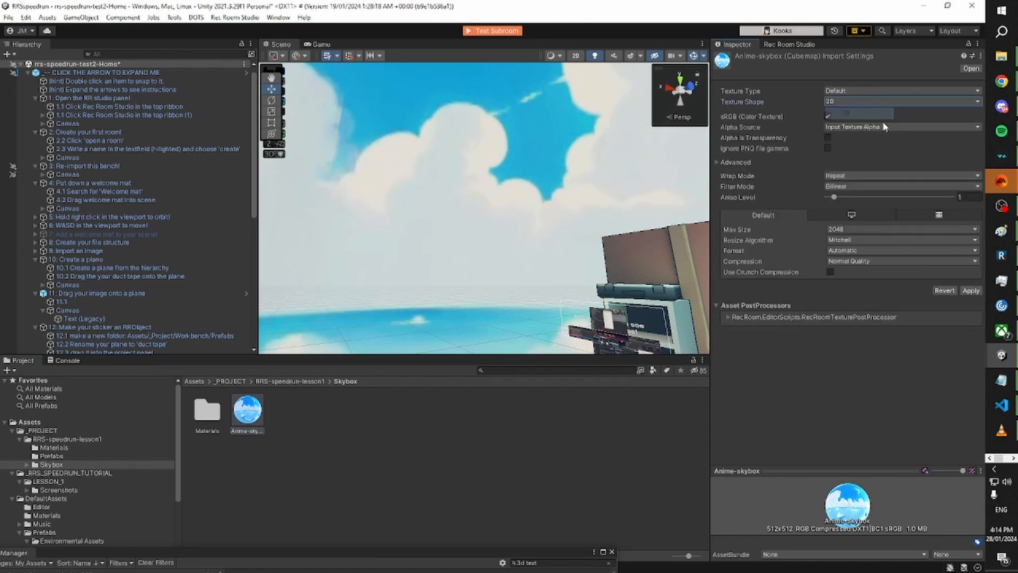
pyautogui.click(971, 291)
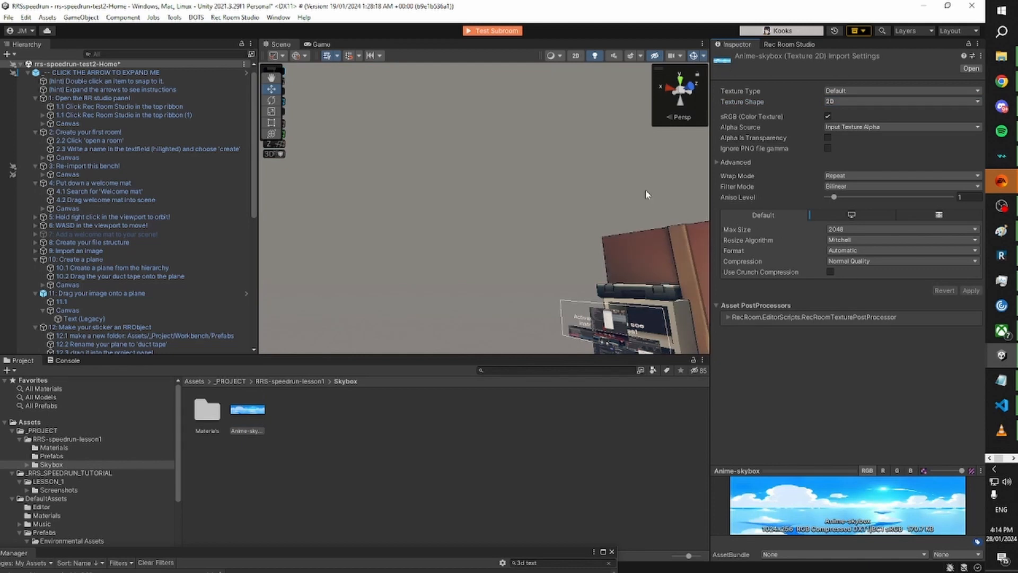
# Override the default max texture sizes of the Anime-skybox texture, set Windows to 2048, and apply the settings.
pyautogui.moveTo(648, 195); pyautogui.dragTo(462, 291, button='right')
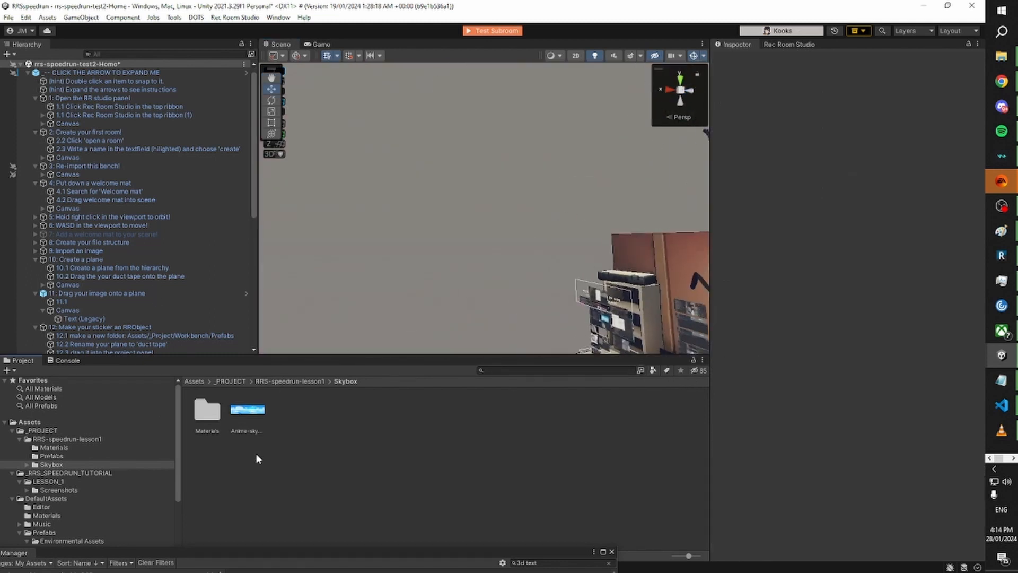
pyautogui.click(249, 416)
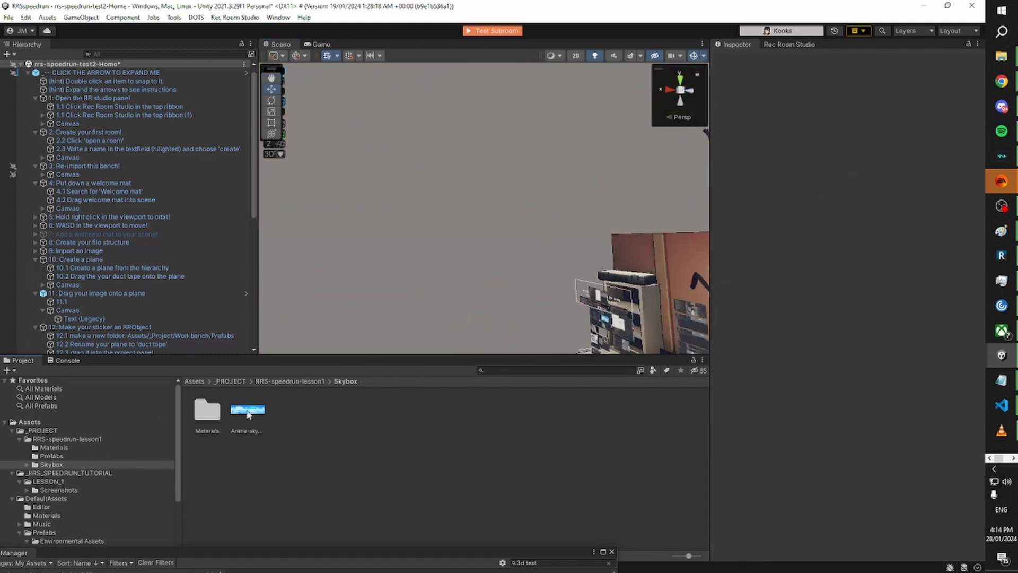
pyautogui.click(249, 17)
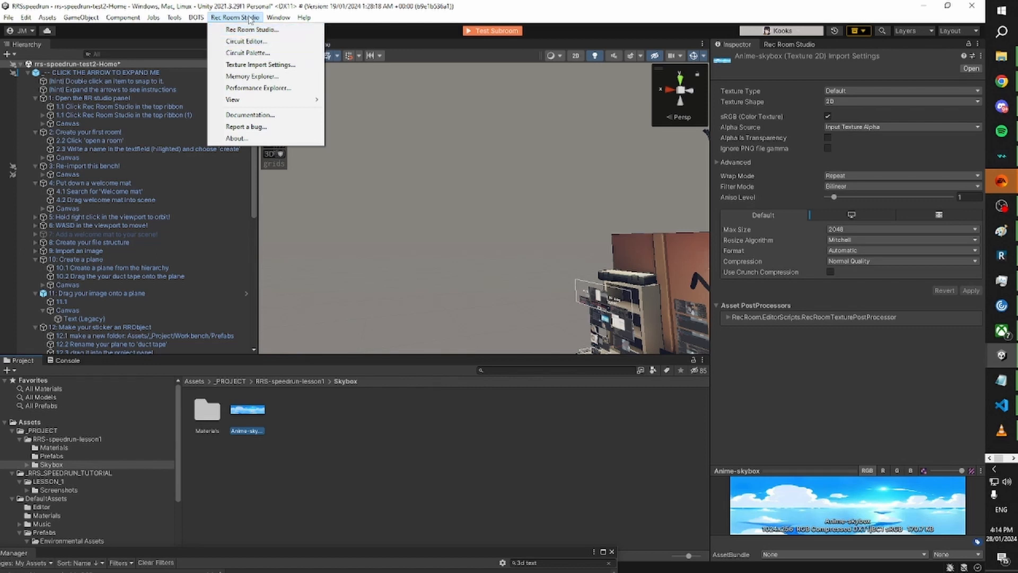
pyautogui.click(270, 66)
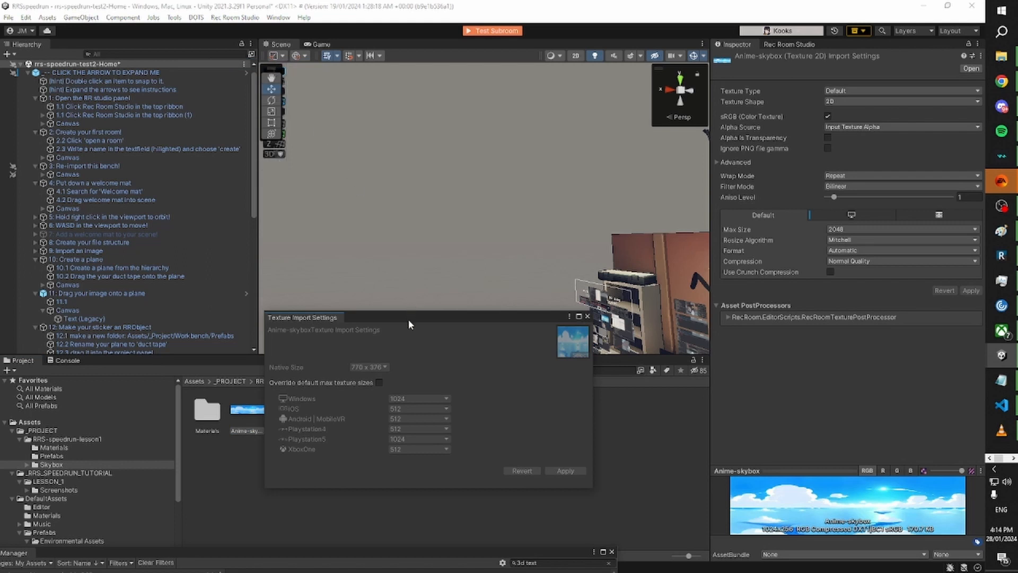
pyautogui.moveTo(408, 319); pyautogui.dragTo(427, 282)
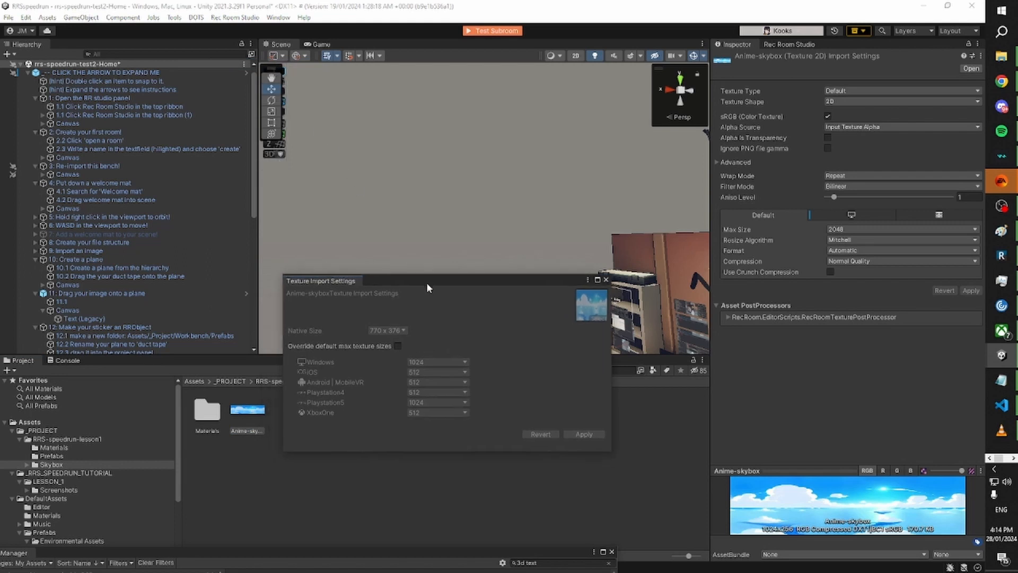
pyautogui.click(398, 345)
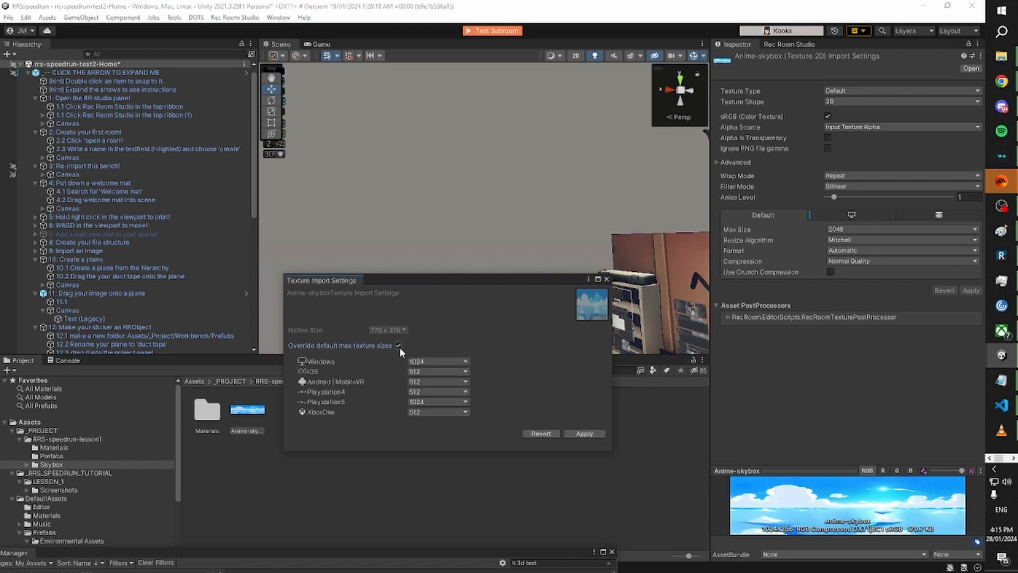
pyautogui.click(449, 362)
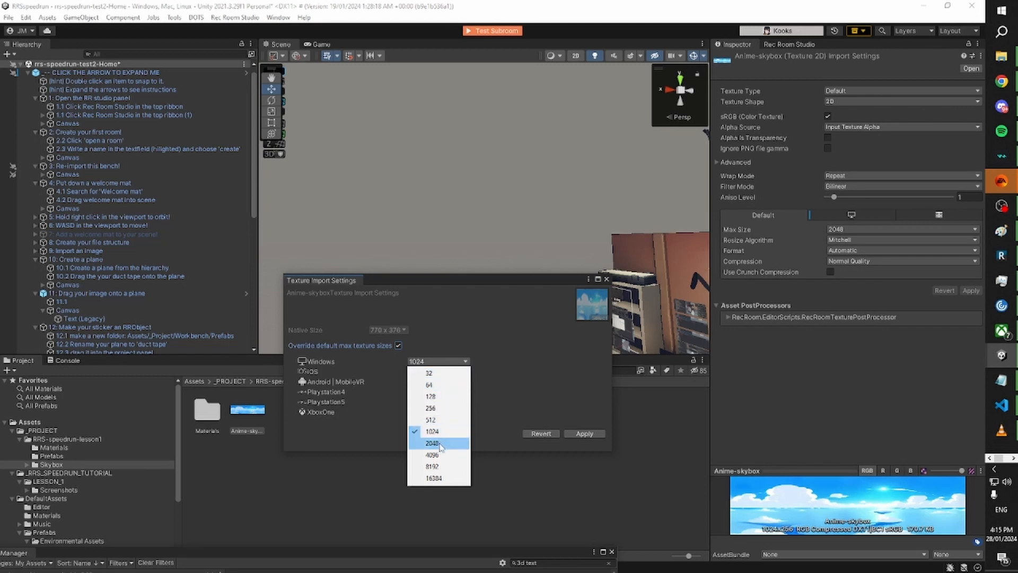
pyautogui.click(440, 445)
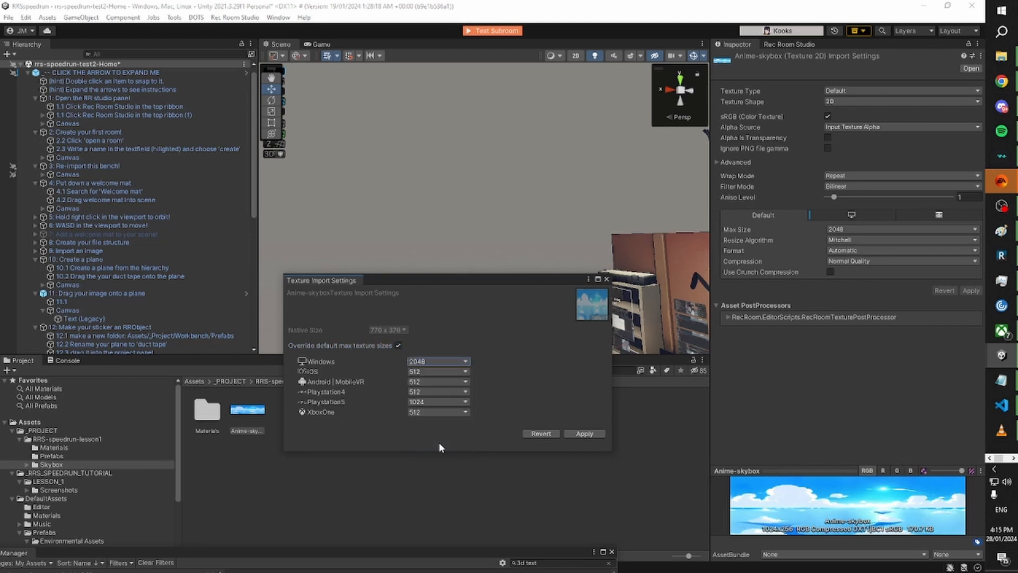
pyautogui.click(581, 435)
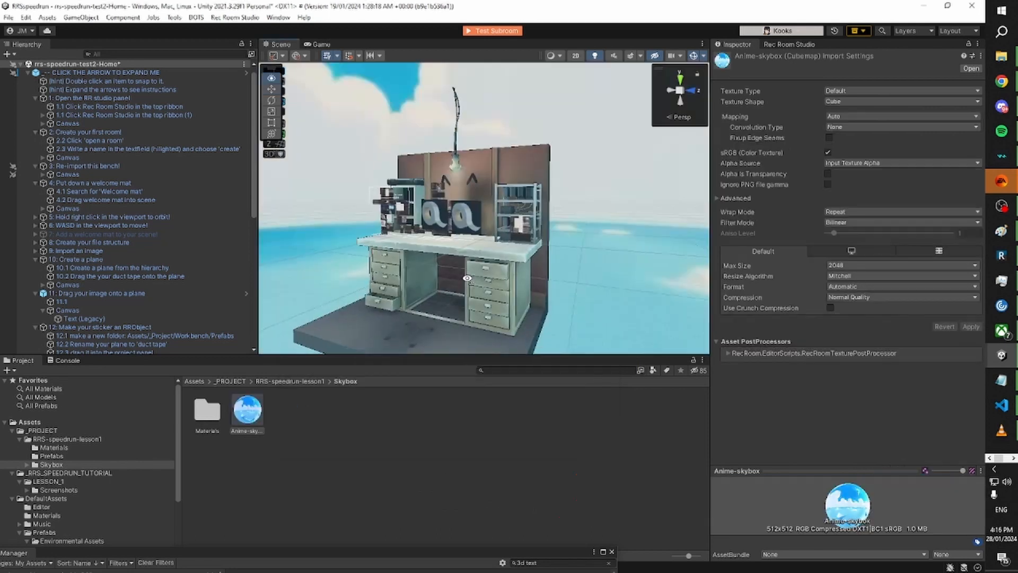
# Look around the workbench and sky to examine how sharp the Anime-skybox cubemap appears in the scene.
pyautogui.moveTo(467, 278); pyautogui.dragTo(472, 251, button='right')
pyautogui.click(457, 164)
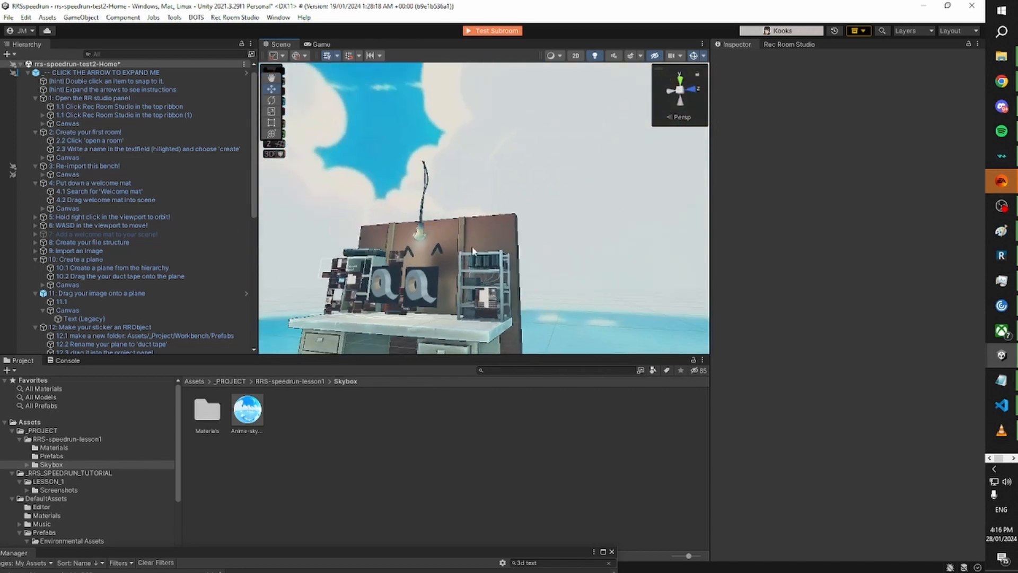
pyautogui.click(259, 412)
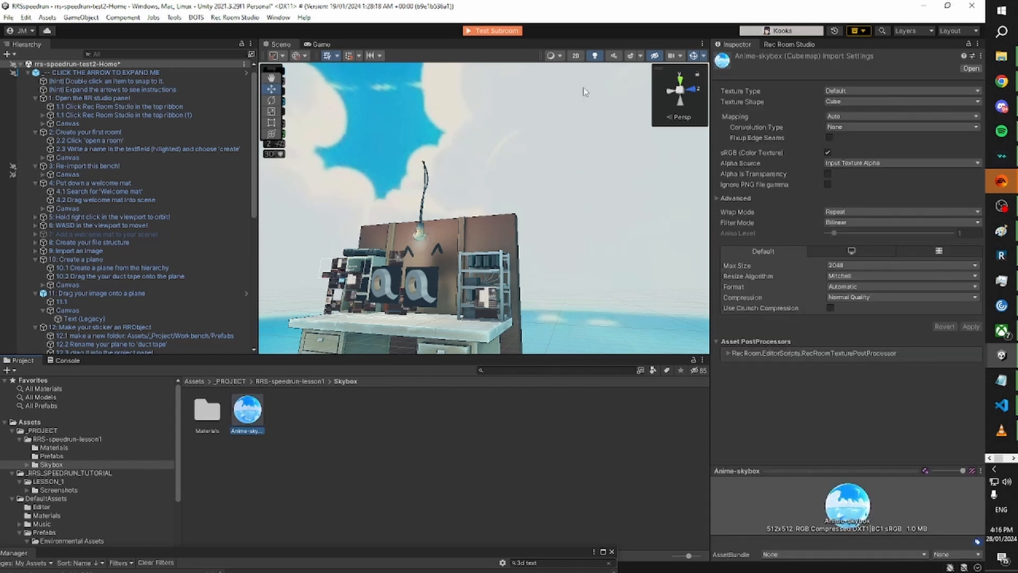
pyautogui.moveTo(589, 213); pyautogui.dragTo(633, 243, button='right')
pyautogui.click(386, 455)
pyautogui.press('w')
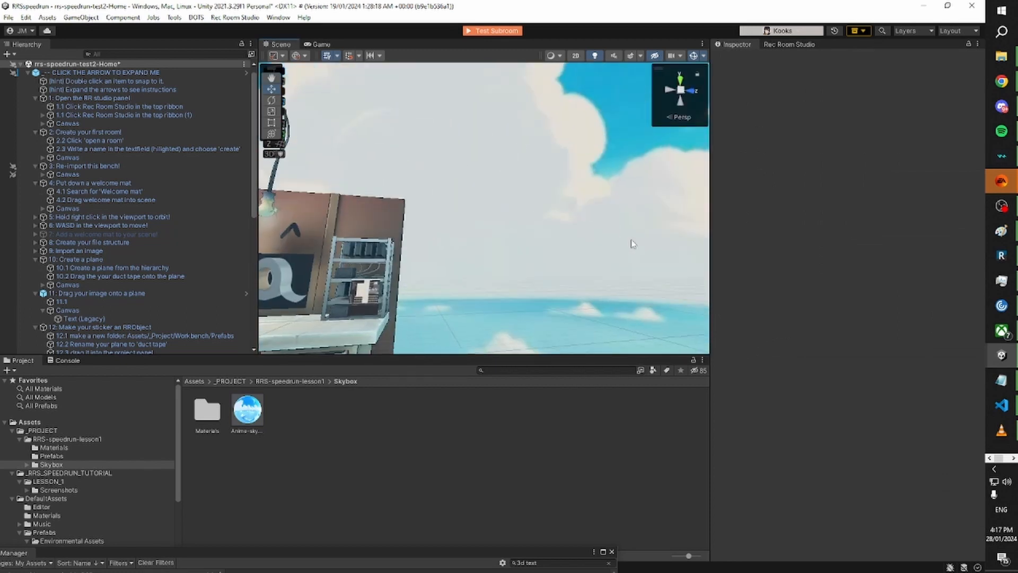
pyautogui.moveTo(529, 208); pyautogui.dragTo(550, 231, button='right')
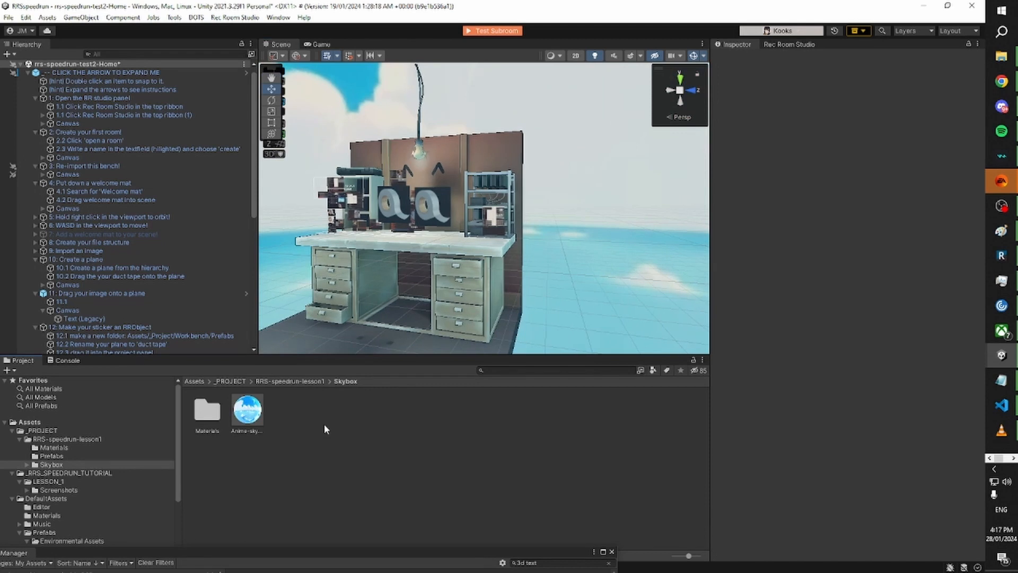
pyautogui.moveTo(479, 215); pyautogui.dragTo(451, 210, button='right')
# Switch to the RRS-speedrun-lesson1 File Explorer window and open the _Class-Artifacts folder on Local Disk (F:).
pyautogui.hotkey('alt', 'Tab')
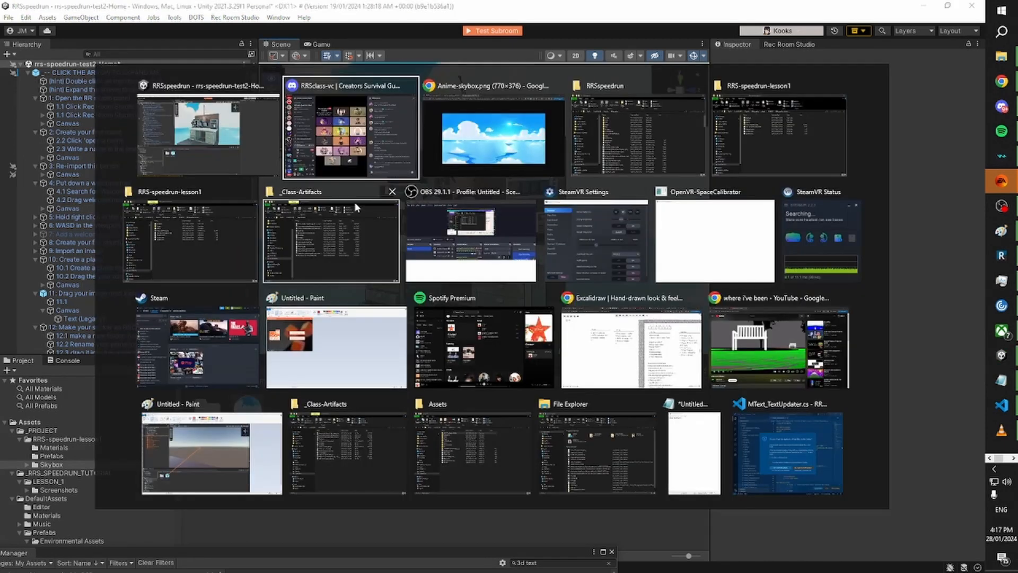
pyautogui.click(214, 257)
pyautogui.moveTo(469, 90); pyautogui.dragTo(806, 126)
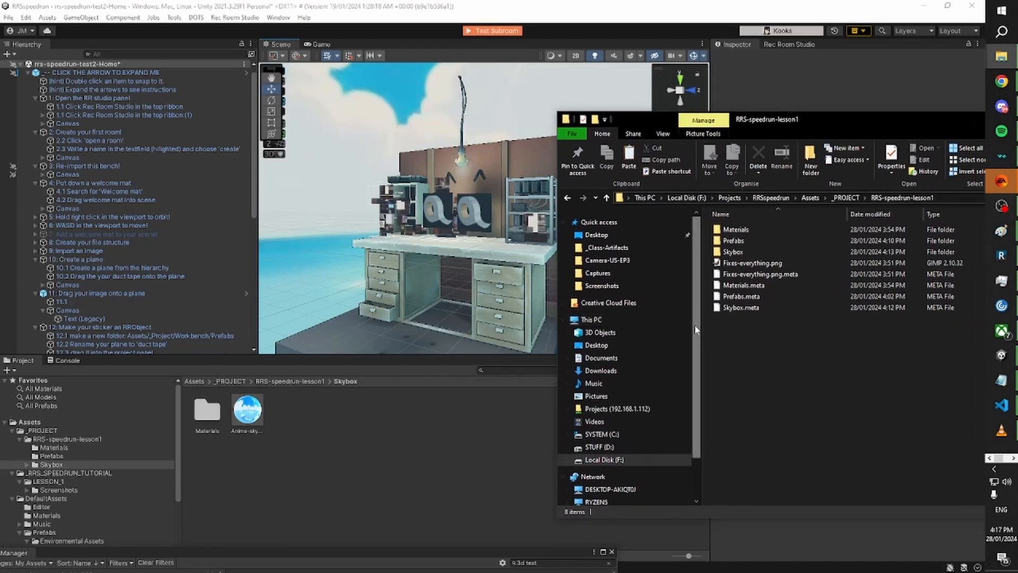
pyautogui.click(616, 460)
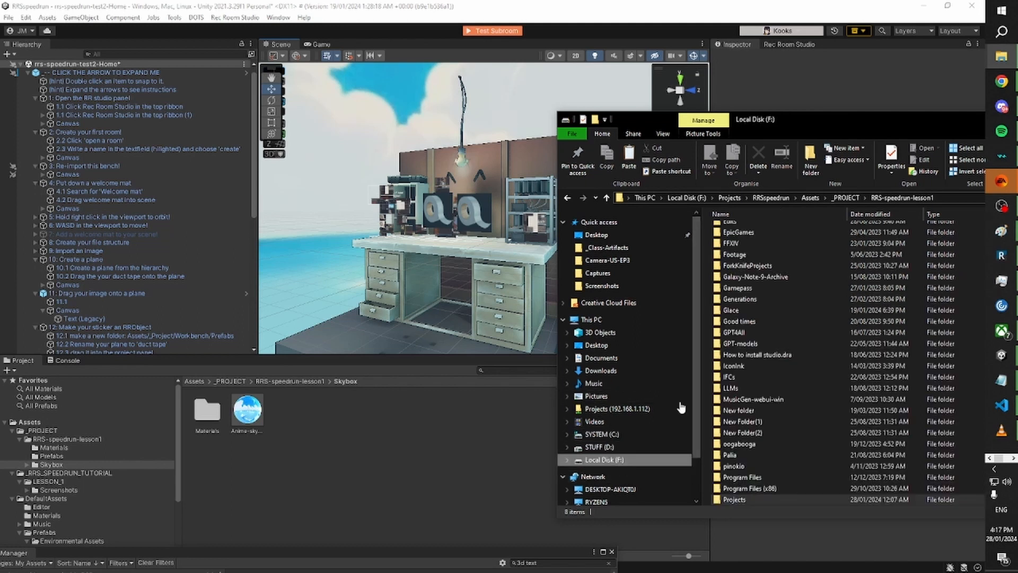
pyautogui.scroll(5, 747, 238)
pyautogui.doubleClick(749, 232)
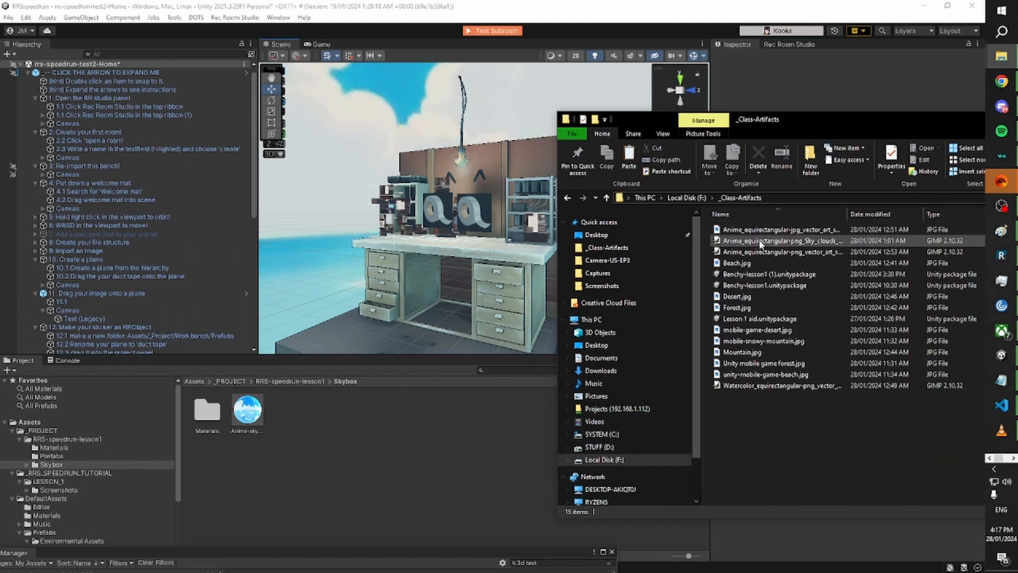
# Import the Anime_equirectangular-png_Sky_clouds image from _Class-Artifacts into the project's Skybox folder and select the imported texture.
pyautogui.click(819, 241)
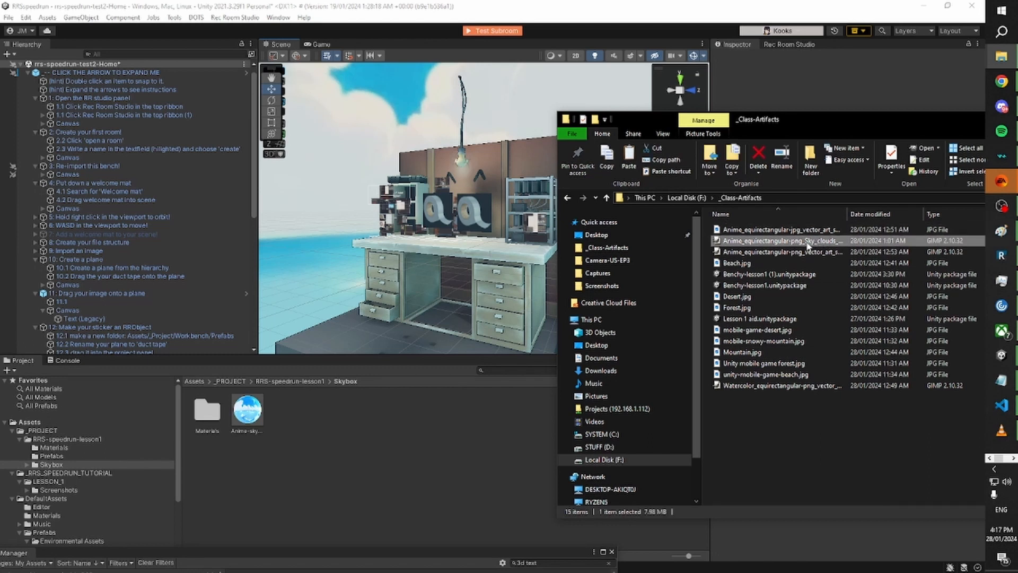
pyautogui.click(809, 252)
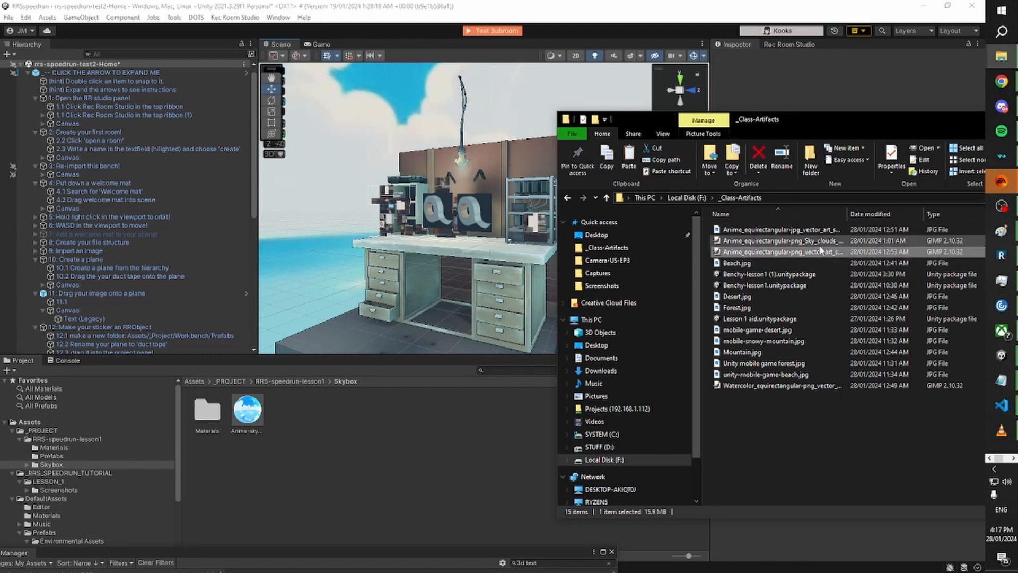
pyautogui.click(820, 242)
pyautogui.moveTo(819, 241); pyautogui.dragTo(319, 436)
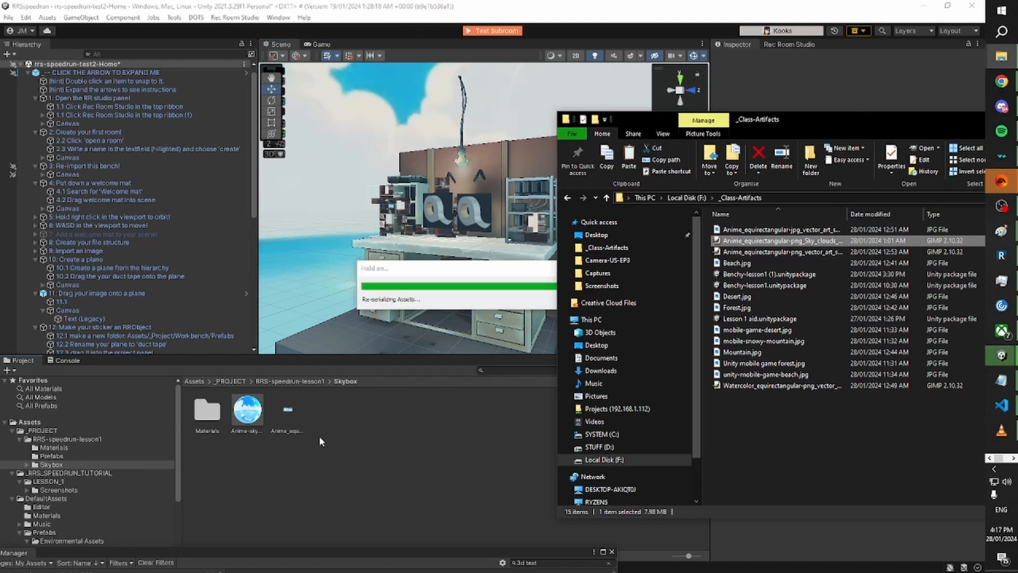
pyautogui.click(329, 434)
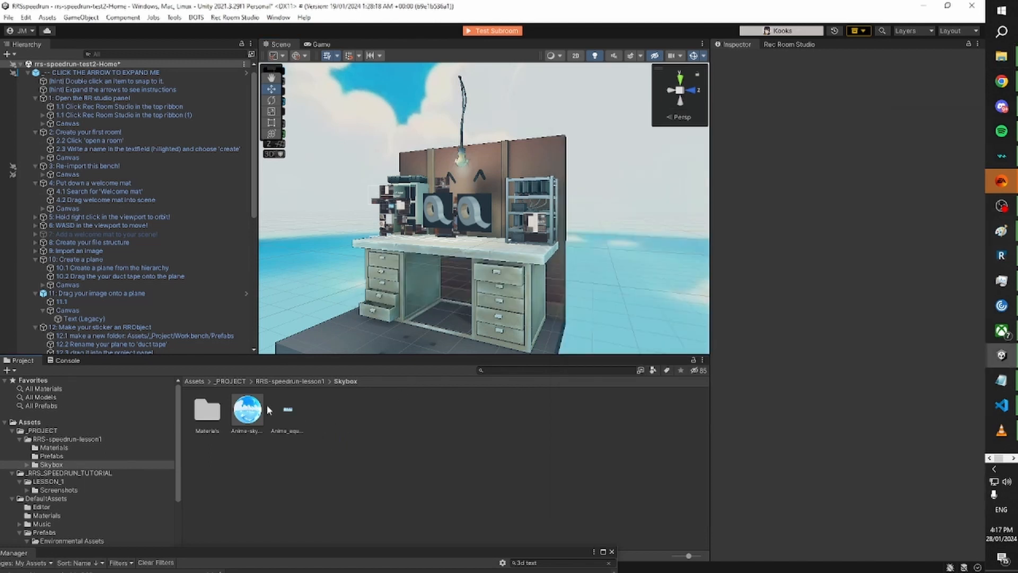
pyautogui.click(288, 412)
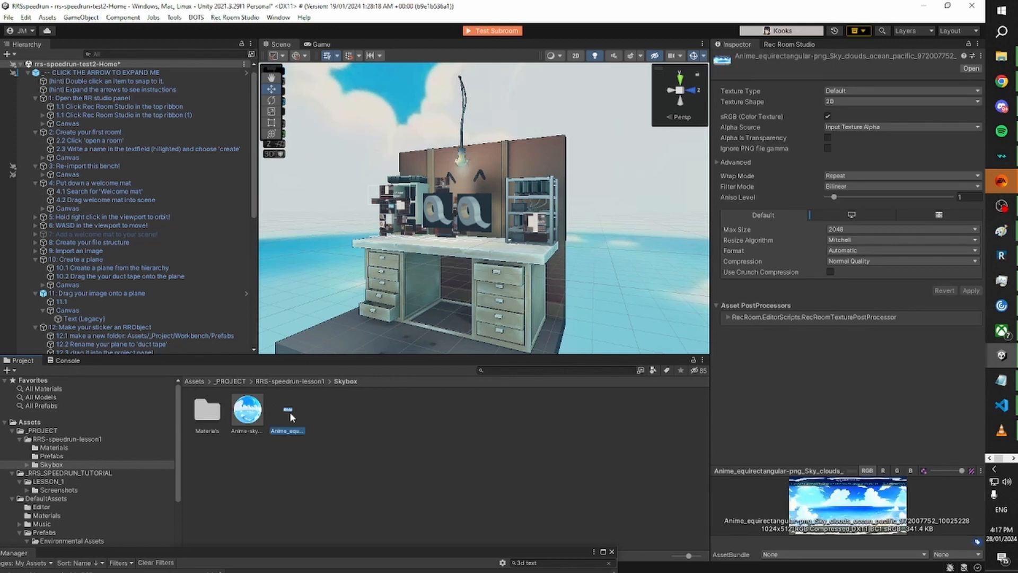
pyautogui.click(904, 102)
pyautogui.click(849, 124)
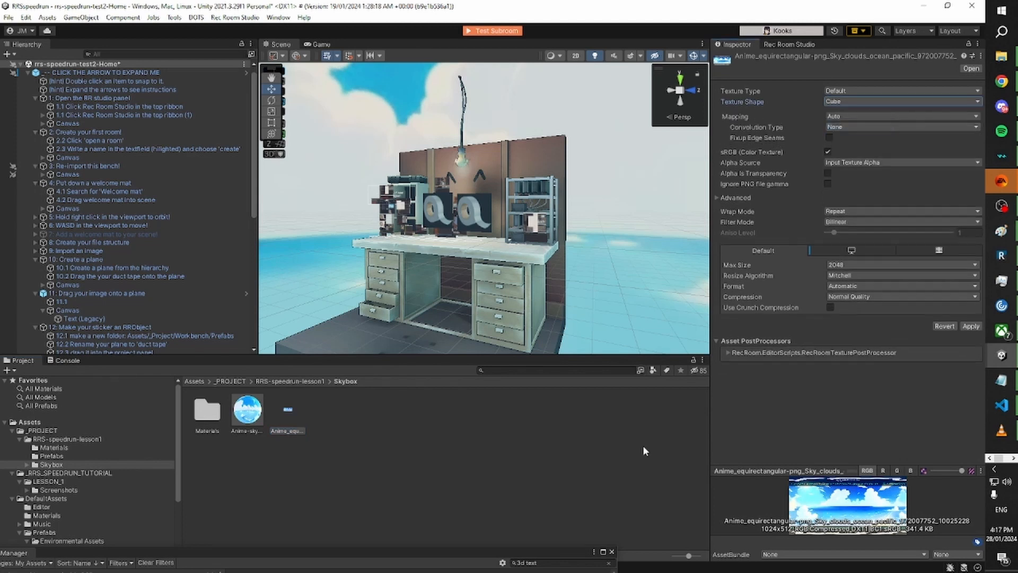
pyautogui.click(843, 103)
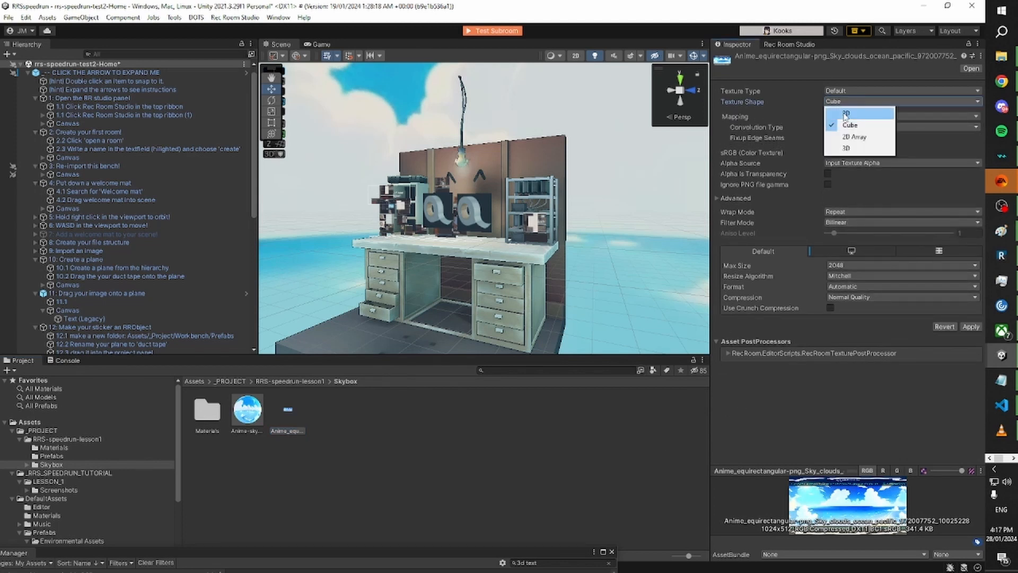
pyautogui.click(845, 111)
# Override the default max texture sizes of the Sky_clouds texture, set Windows to 2048, and apply the settings.
pyautogui.click(235, 17)
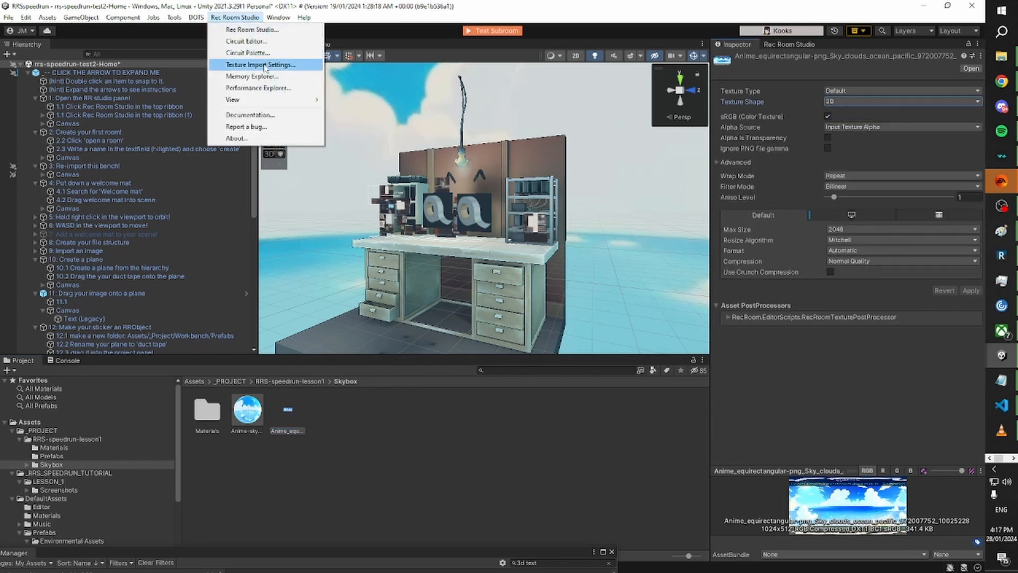
pyautogui.click(265, 65)
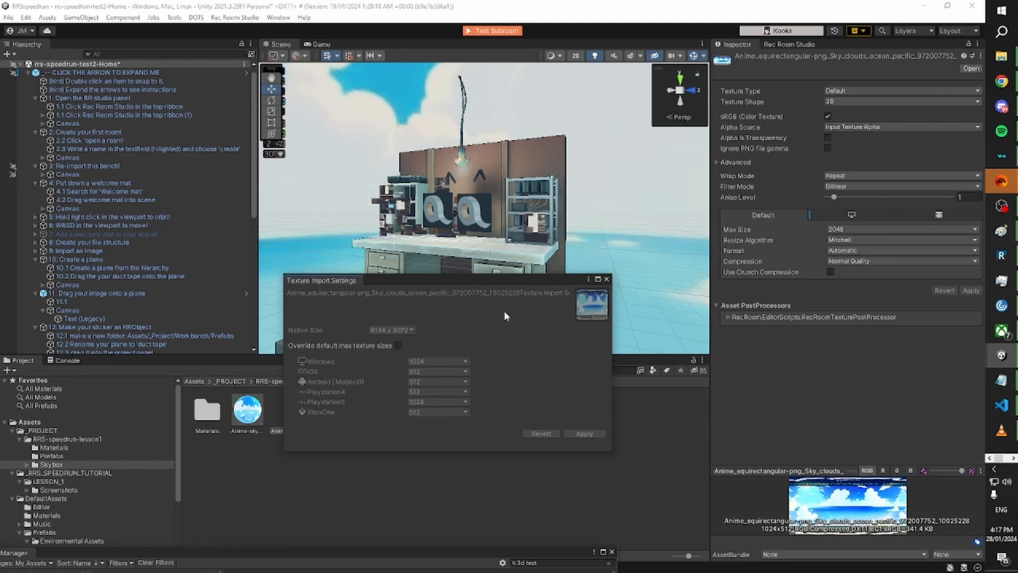
pyautogui.click(398, 346)
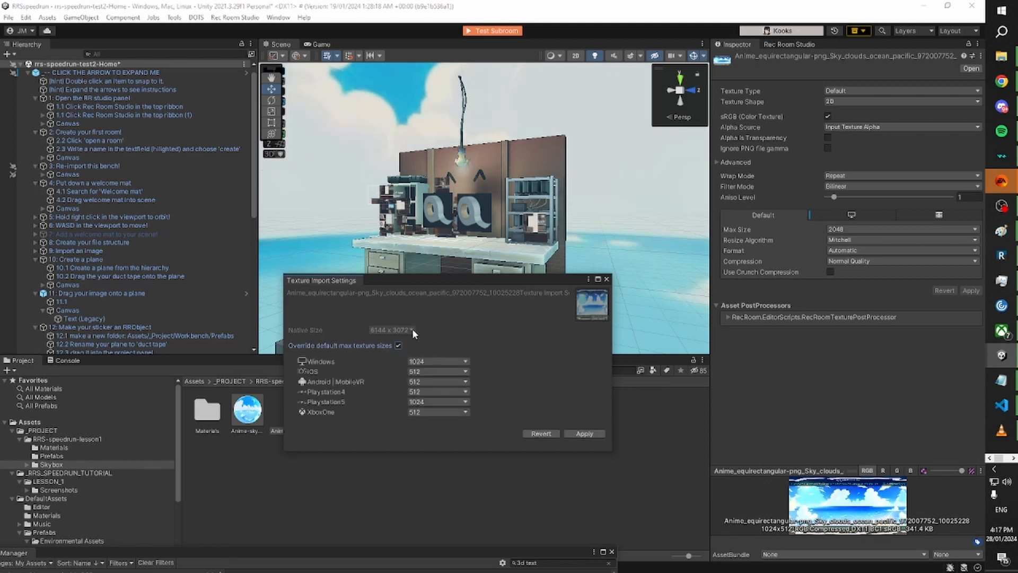
pyautogui.click(465, 362)
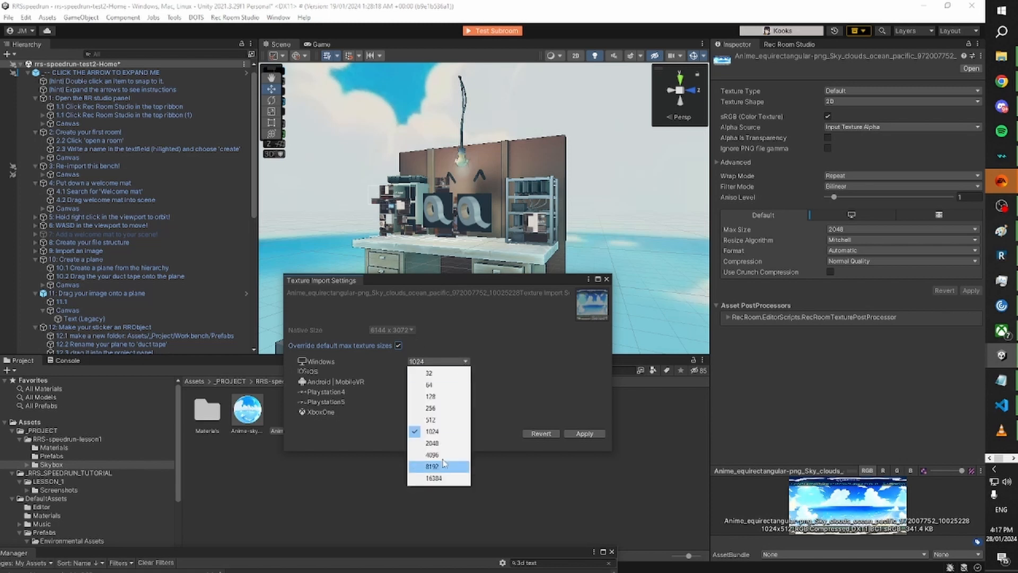
pyautogui.click(436, 445)
pyautogui.click(576, 434)
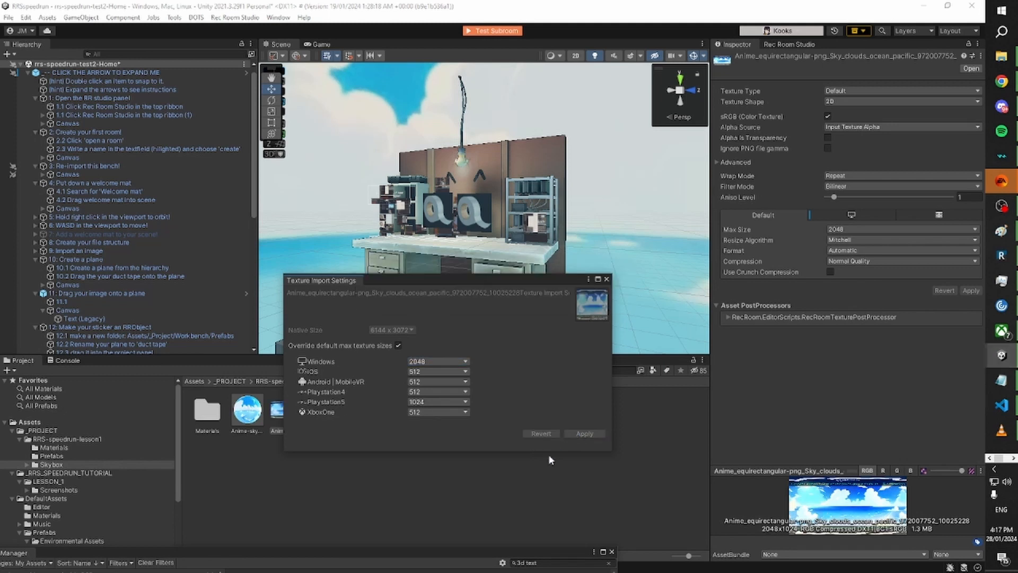
pyautogui.click(606, 279)
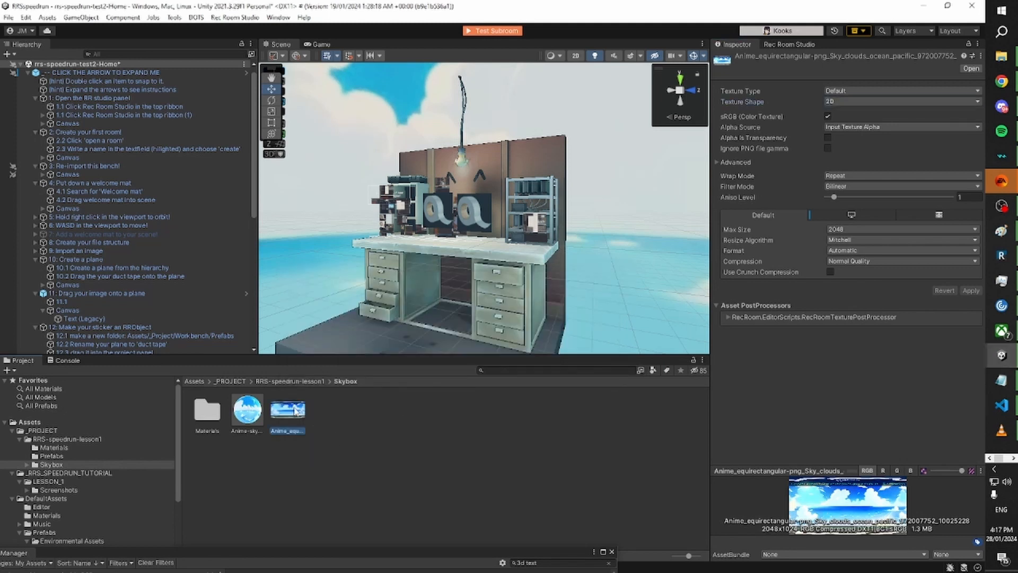
# Set the Sky_clouds texture's shape to Cube, apply the import settings, and select the resulting cubemap.
pyautogui.click(877, 101)
pyautogui.click(884, 91)
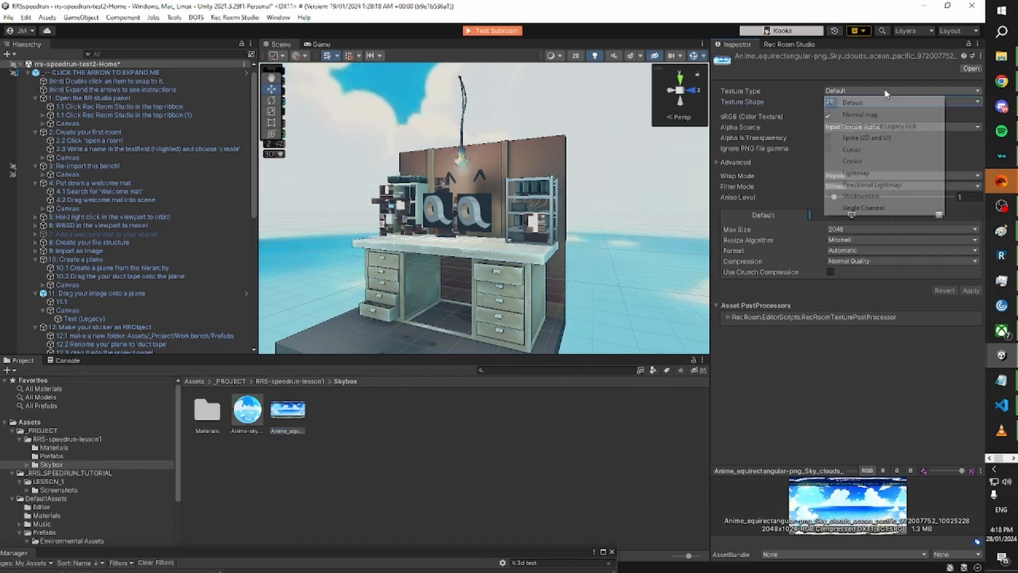
pyautogui.click(816, 136)
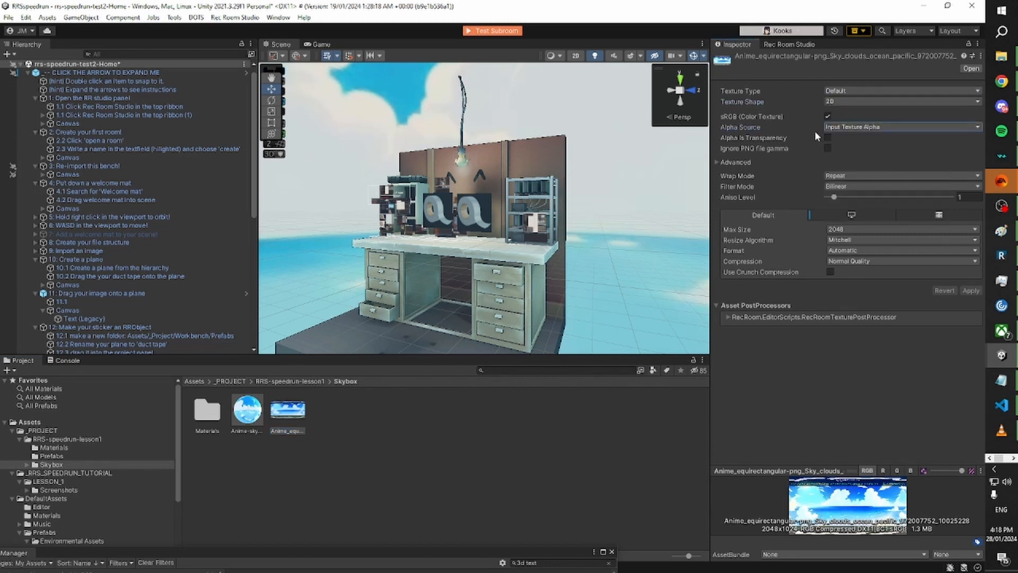
pyautogui.click(843, 105)
pyautogui.click(849, 121)
pyautogui.click(536, 462)
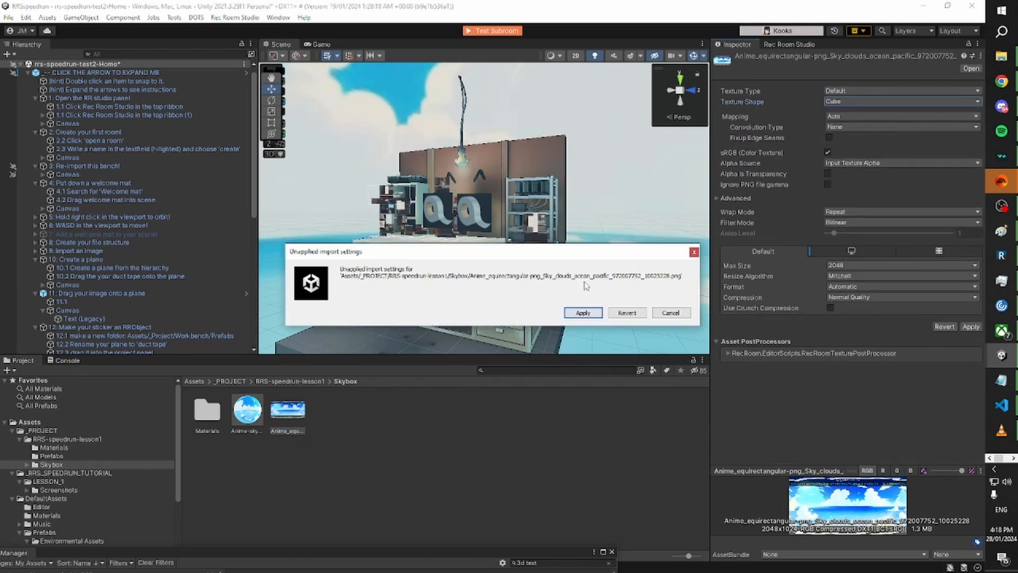
pyautogui.click(584, 314)
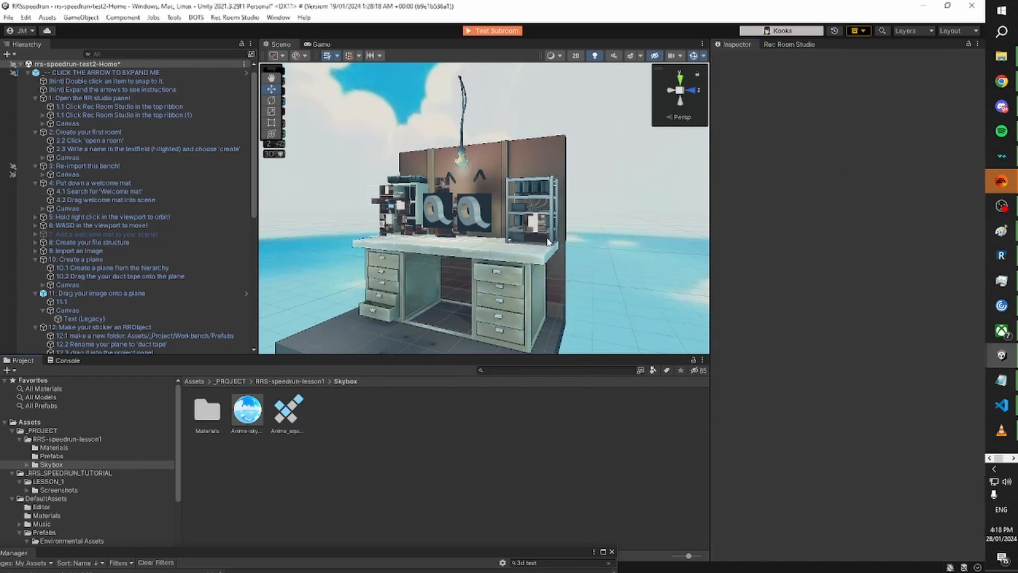
pyautogui.moveTo(549, 241); pyautogui.dragTo(594, 241, button='right')
pyautogui.click(291, 413)
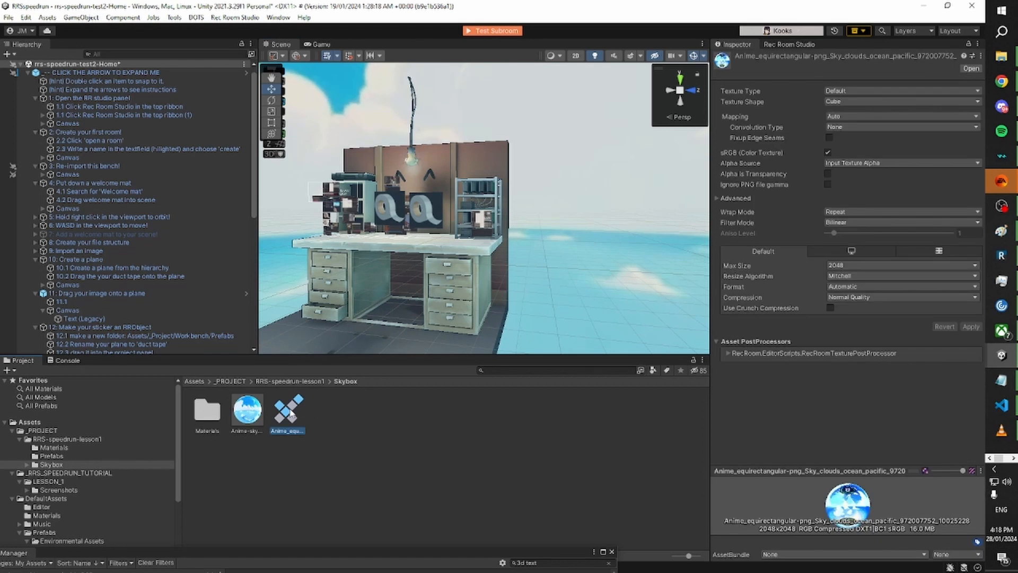
# Apply the Anime_equirectangular-png_Sky_clouds cubemap from the Skybox folder as the scene's skybox.
pyautogui.moveTo(291, 413); pyautogui.dragTo(604, 207)
pyautogui.moveTo(603, 207); pyautogui.dragTo(318, 191, button='right')
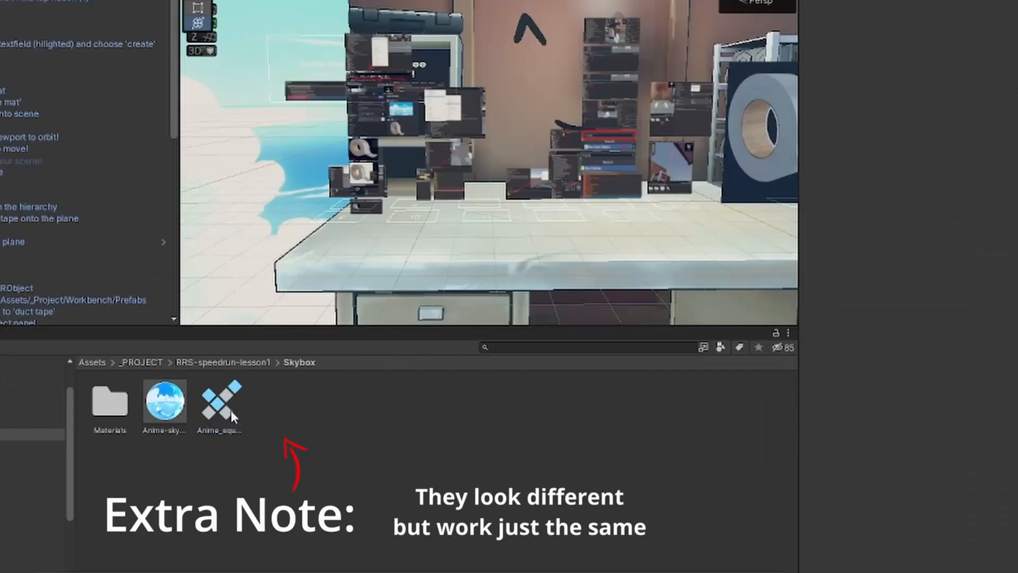
pyautogui.click(231, 410)
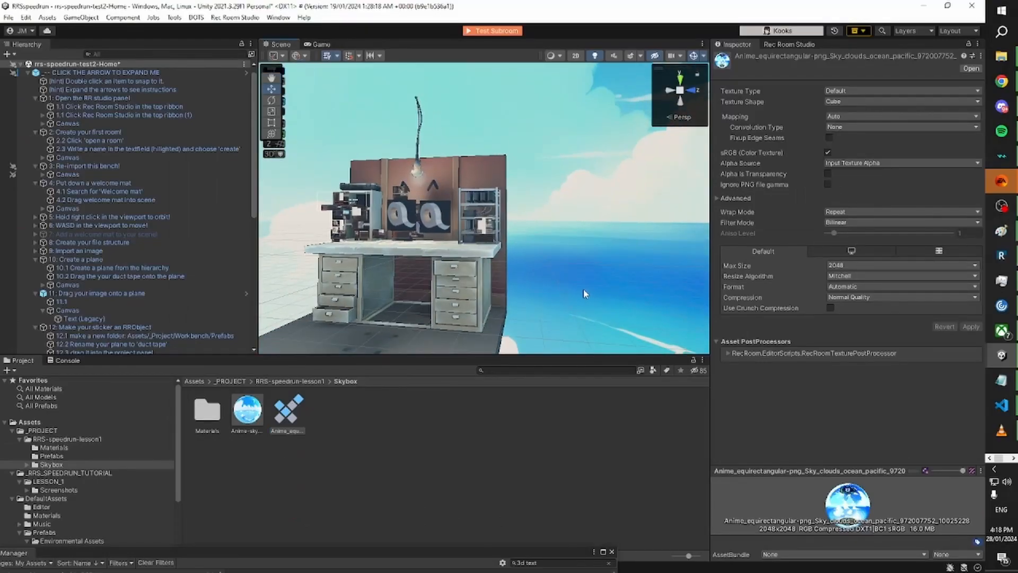
# Inspect the Anime-skybox cubemap's import settings and examine the new sky around the workbench in the scene.
pyautogui.click(400, 485)
pyautogui.click(252, 424)
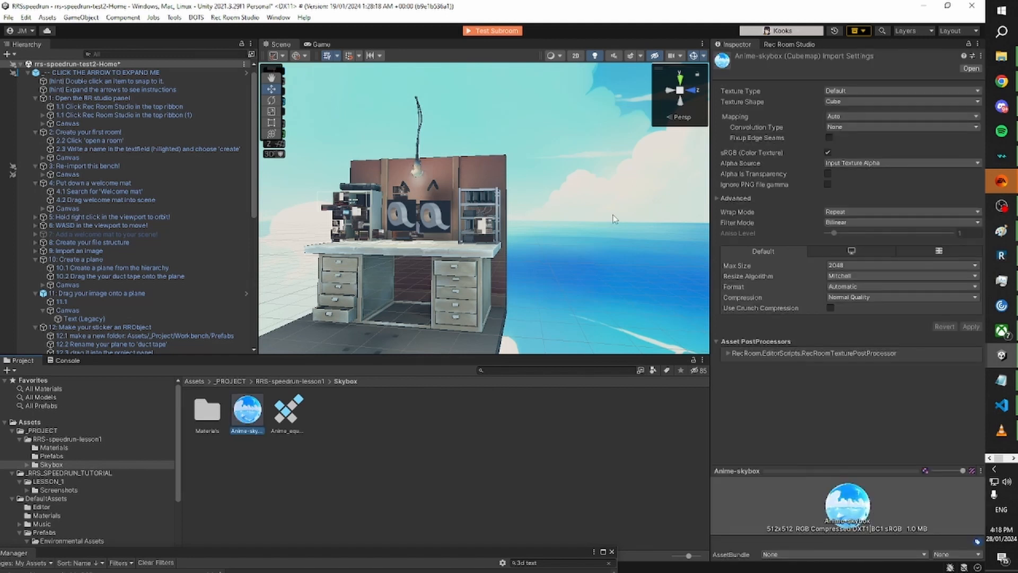
pyautogui.click(615, 216)
pyautogui.moveTo(614, 215); pyautogui.dragTo(564, 201, button='right')
pyautogui.click(256, 407)
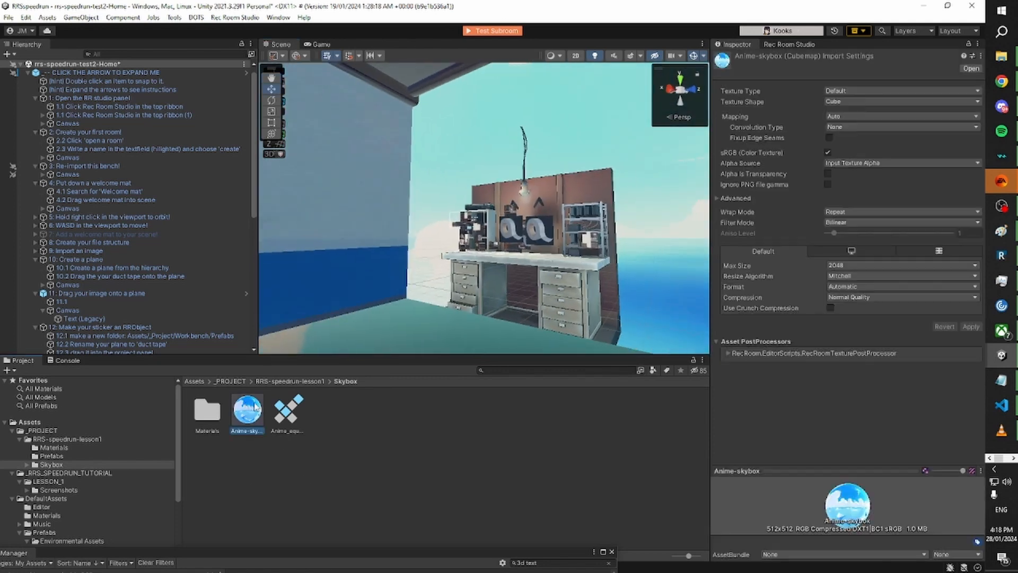
pyautogui.click(325, 419)
pyautogui.moveTo(378, 248)
pyautogui.mouseDown(button='right')
pyautogui.moveTo(422, 243)
pyautogui.moveTo(390, 248)
pyautogui.mouseUp(button='right')
pyautogui.moveTo(482, 237); pyautogui.dragTo(583, 228, button='right')
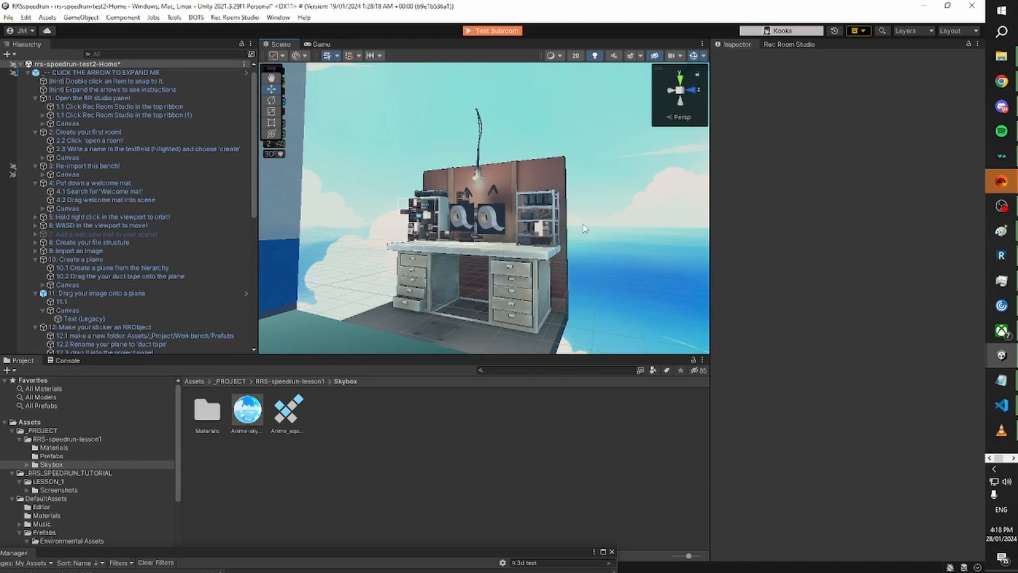
# Open the Rec Room Studio panel and start uploading the rrs-speedrun-test2 room to Rec.net.
pyautogui.click(808, 46)
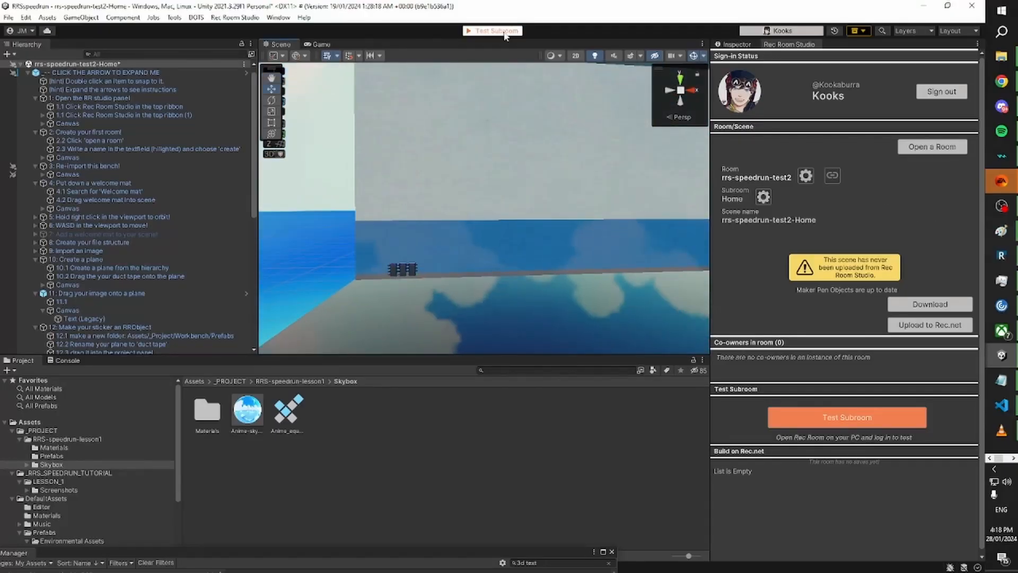
pyautogui.click(1002, 461)
pyautogui.moveTo(495, 212); pyautogui.dragTo(388, 198, button='right')
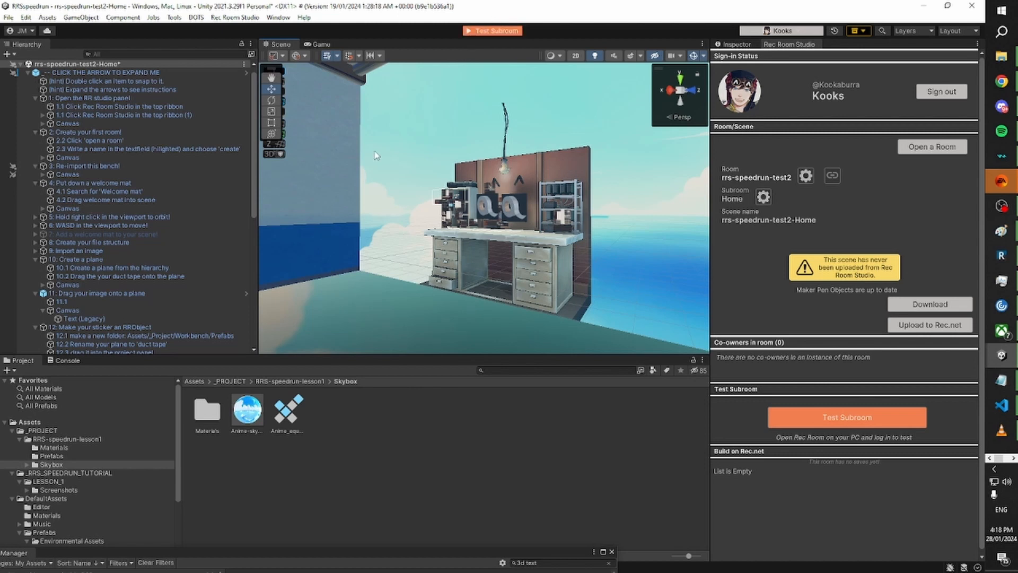
pyautogui.moveTo(408, 146); pyautogui.dragTo(450, 166, button='right')
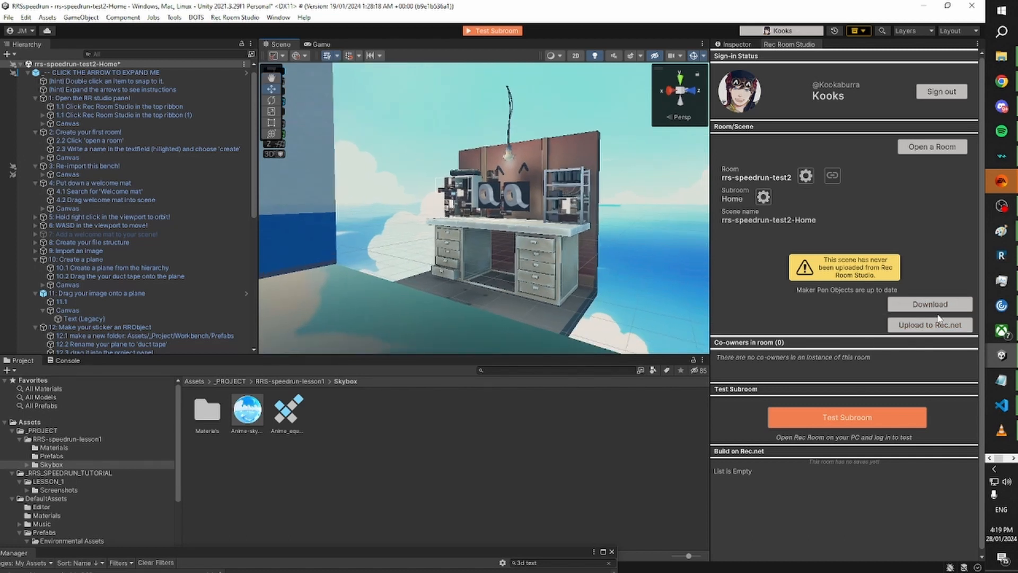
pyautogui.click(235, 17)
pyautogui.click(256, 30)
pyautogui.click(947, 328)
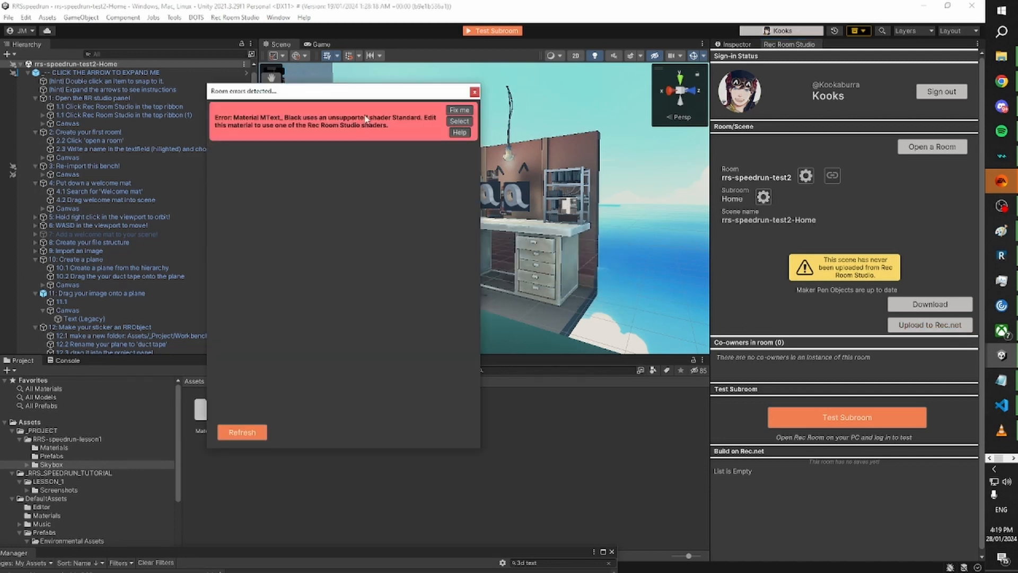
# Locate the MText_ Black material reported for its unsupported shader and delete it together with the other two pink materials, including MText_ Red.
pyautogui.moveTo(367, 95); pyautogui.dragTo(810, 247)
pyautogui.click(379, 205)
pyautogui.press('w')
pyautogui.moveTo(366, 323); pyautogui.dragTo(277, 317, button='right')
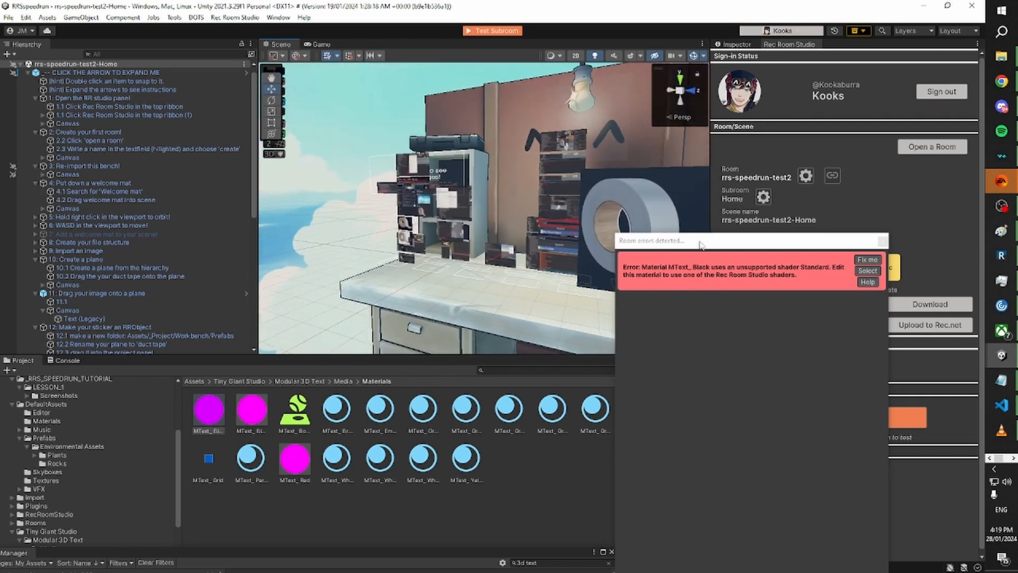
pyautogui.moveTo(699, 243); pyautogui.dragTo(678, 280)
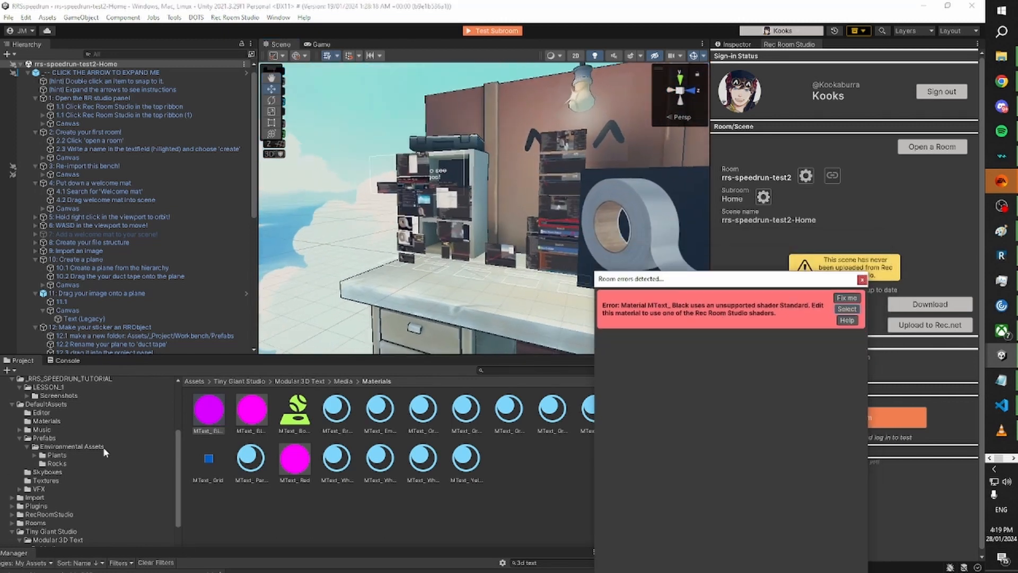
pyautogui.keyDown('ctrl'); pyautogui.click(240, 416); pyautogui.keyUp('ctrl')
pyautogui.keyDown('ctrl'); pyautogui.click(282, 469); pyautogui.keyUp('ctrl')
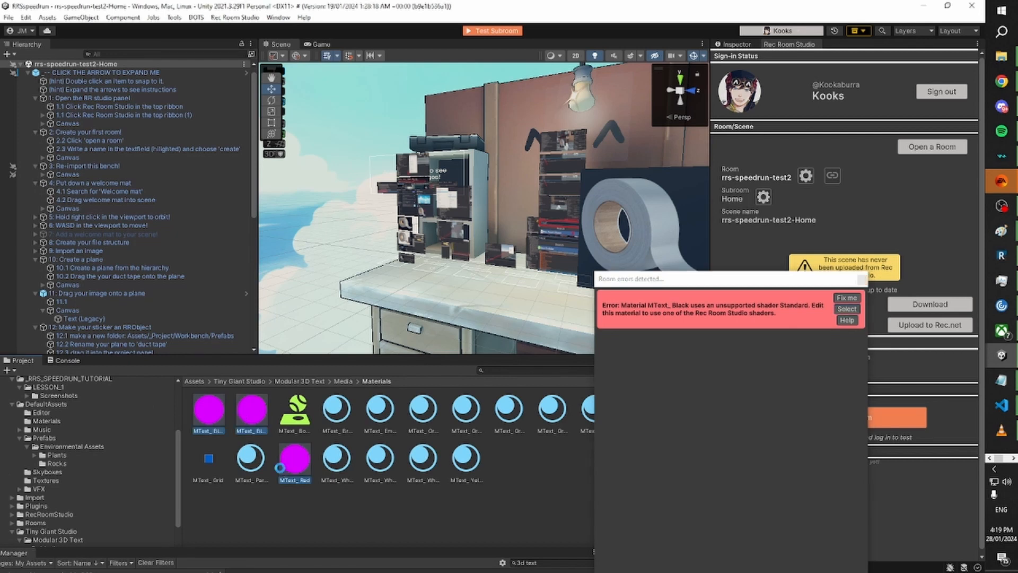
pyautogui.press('Delete')
pyautogui.click(532, 327)
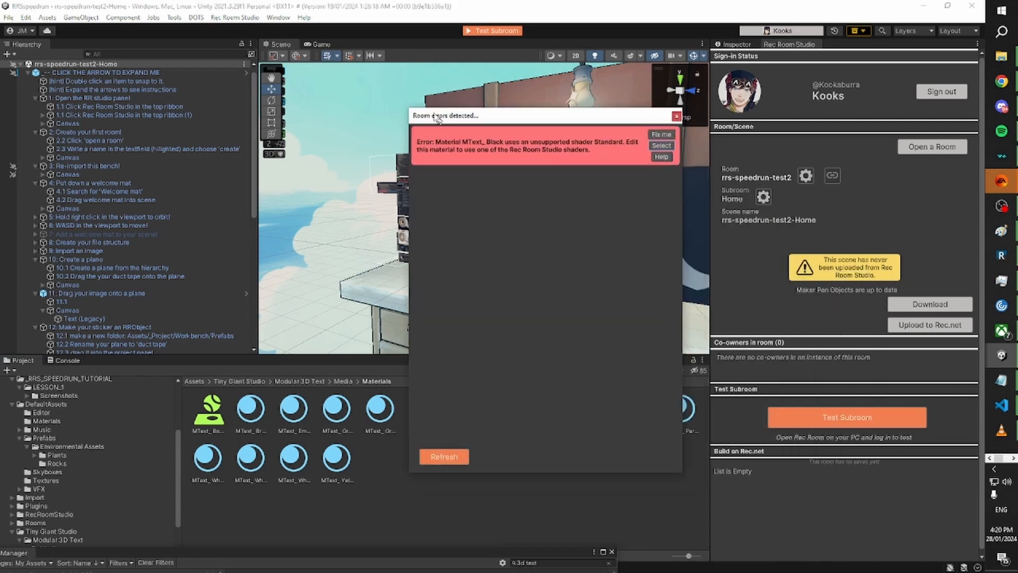
# Refresh the room error check, review the files to upload to Rec.net, and sort them by size with the largest first.
pyautogui.click(434, 456)
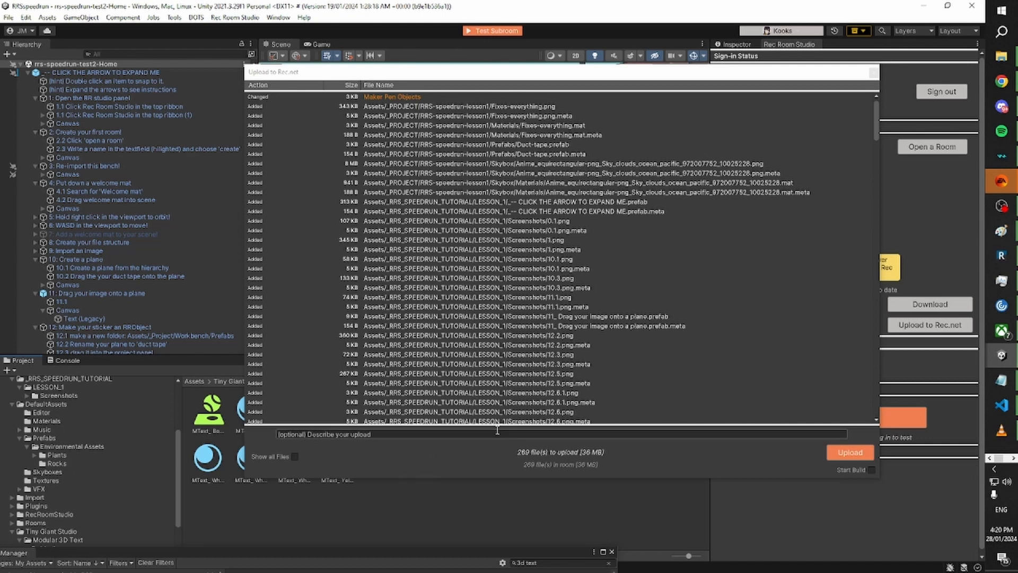
pyautogui.moveTo(589, 72); pyautogui.dragTo(566, 29)
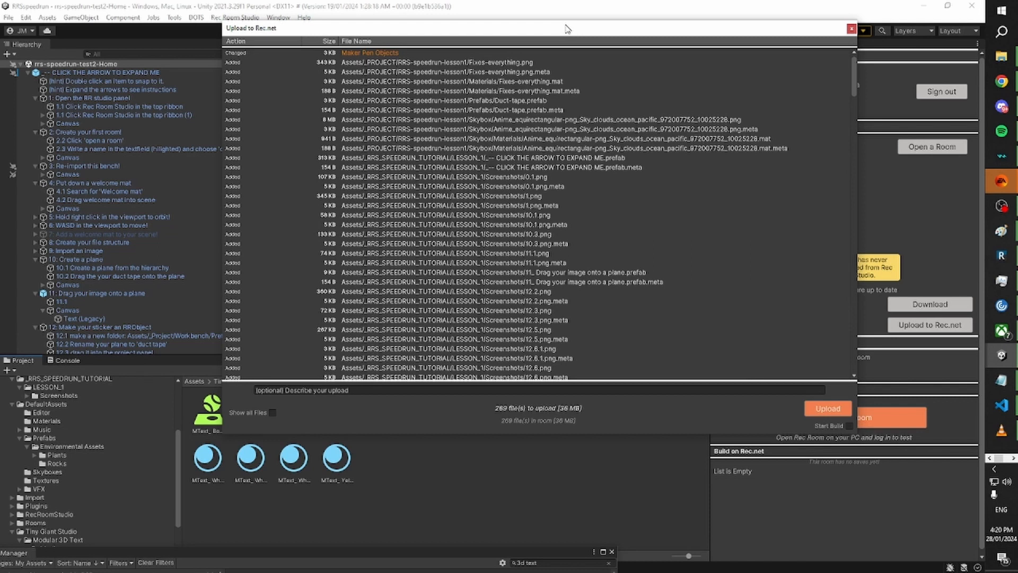
pyautogui.moveTo(568, 29); pyautogui.dragTo(536, 49)
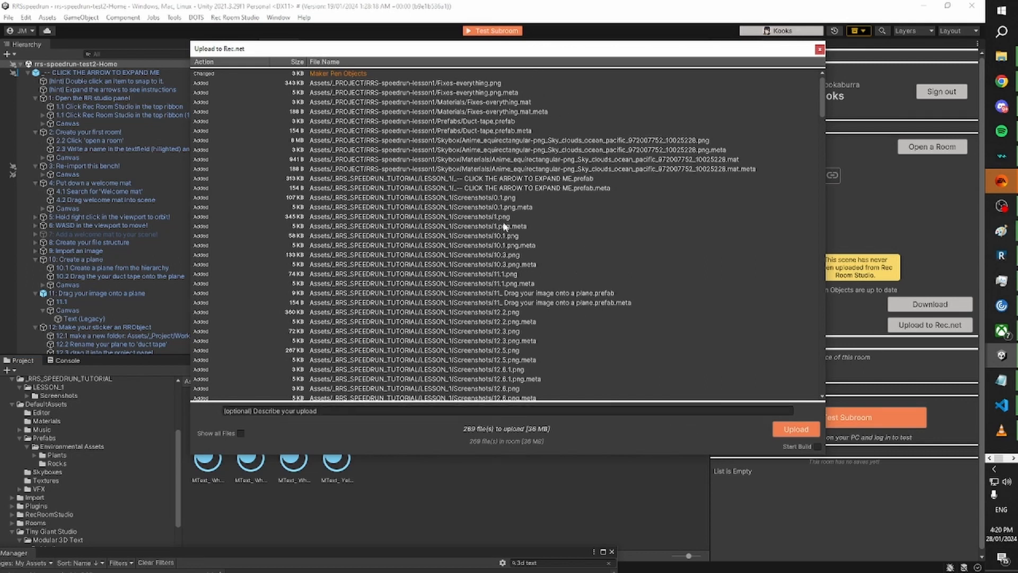
pyautogui.scroll(-4, 562, 162)
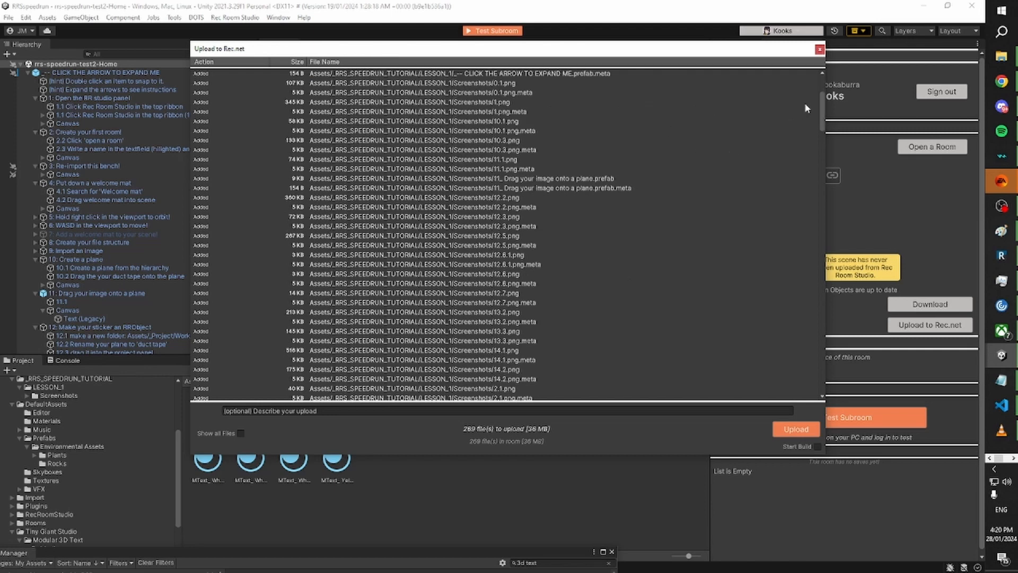
pyautogui.moveTo(825, 117); pyautogui.dragTo(819, 79)
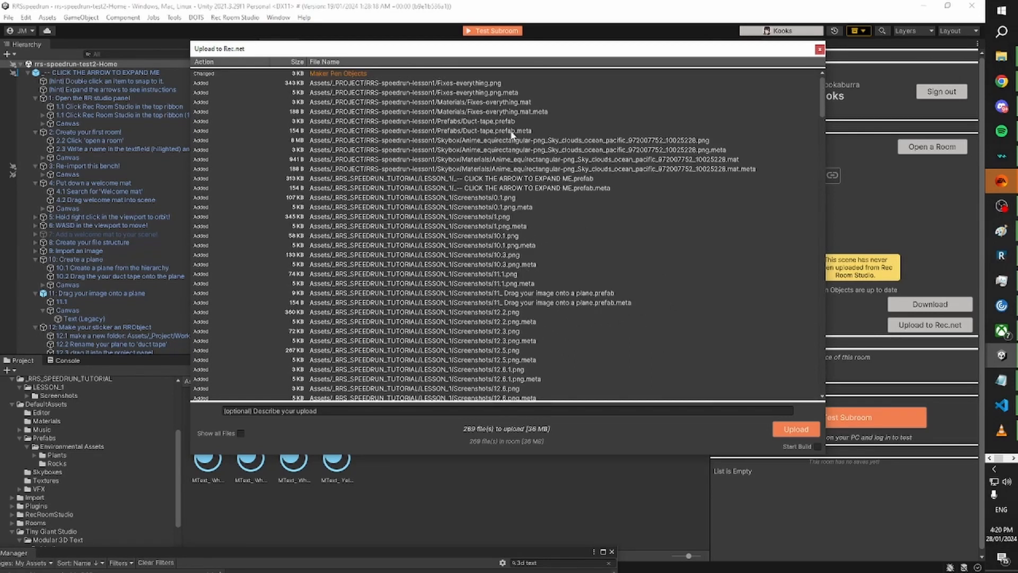
pyautogui.moveTo(822, 81); pyautogui.dragTo(787, 85)
pyautogui.click(298, 62)
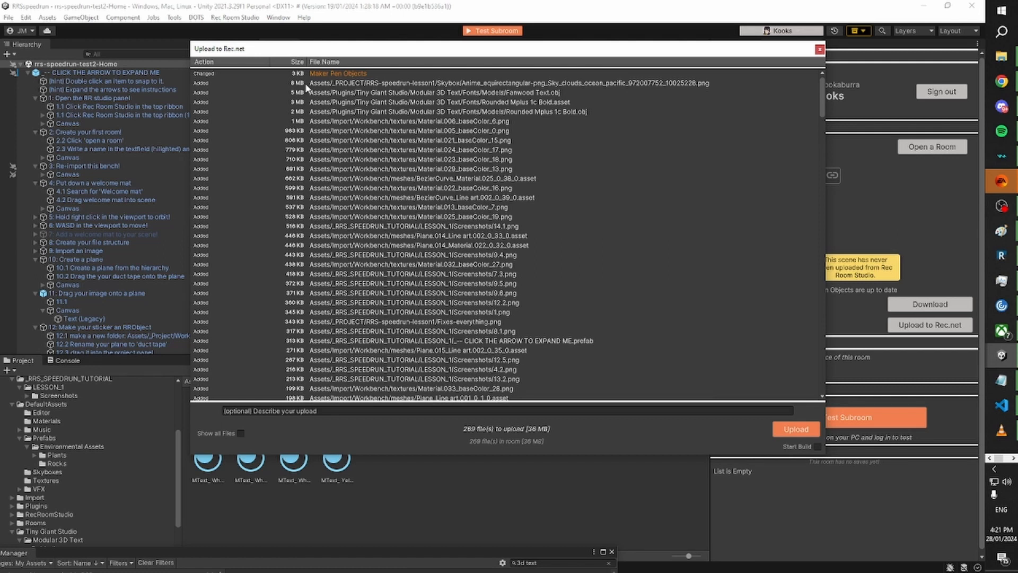
# Describe the upload as "Added benchy, skybox, and duct tape.".
pyautogui.click(338, 412)
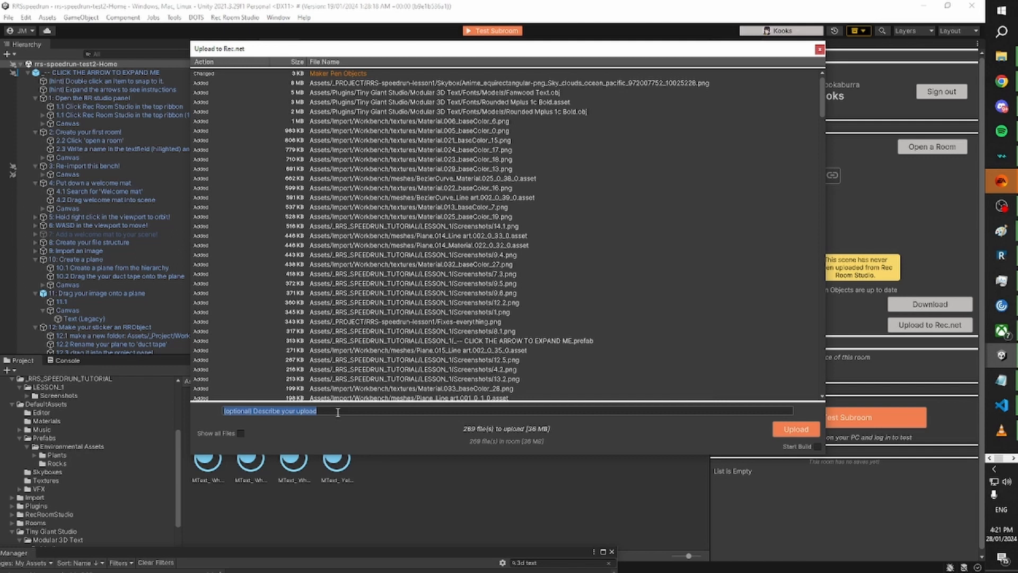
pyautogui.press('BackSpace')
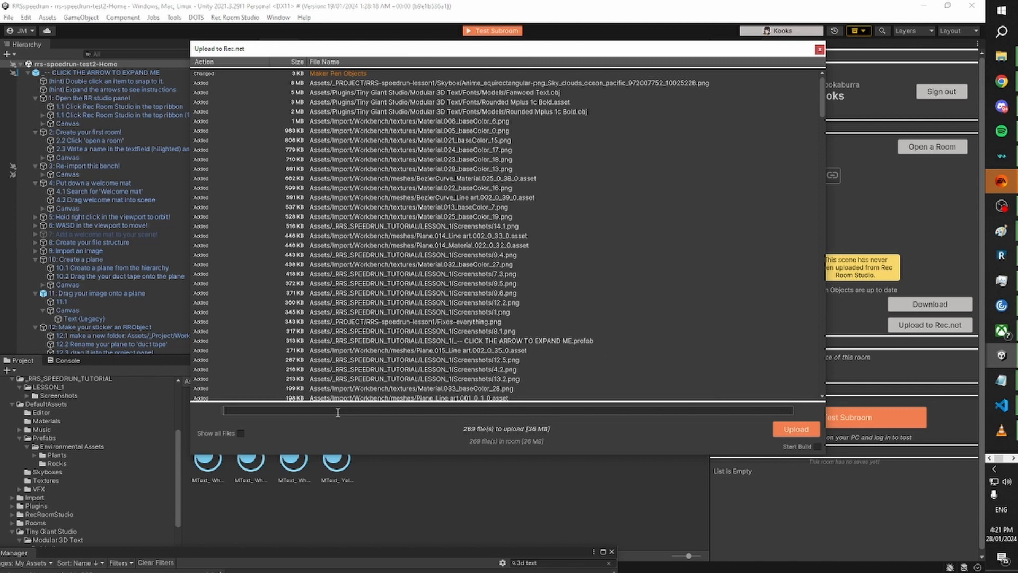
pyautogui.write('Added benchy, skybox, and duct tape.')
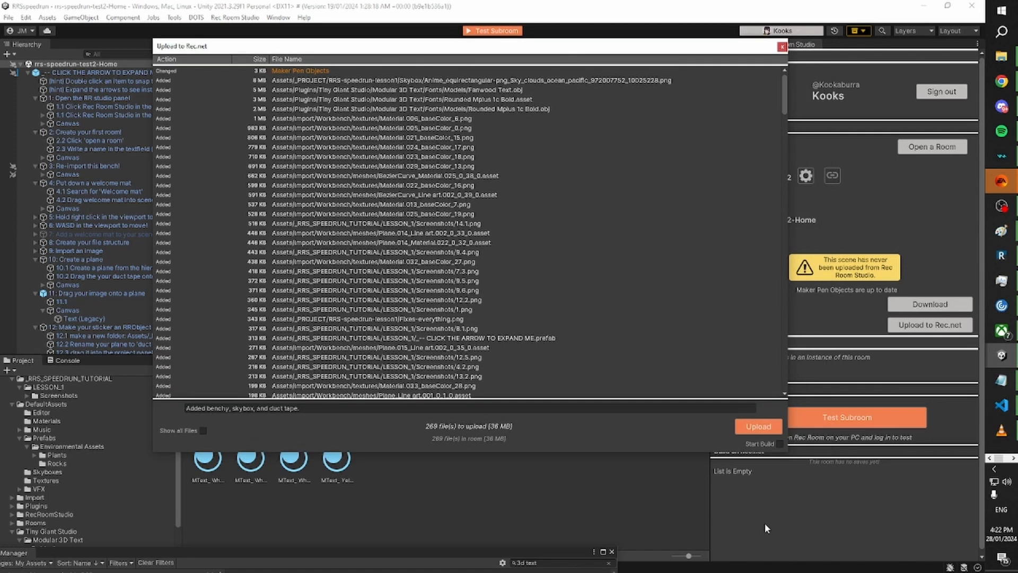
# Enable Start Build for the upload and upload the room to Rec.net.
pyautogui.click(780, 445)
pyautogui.click(780, 444)
pyautogui.click(780, 444)
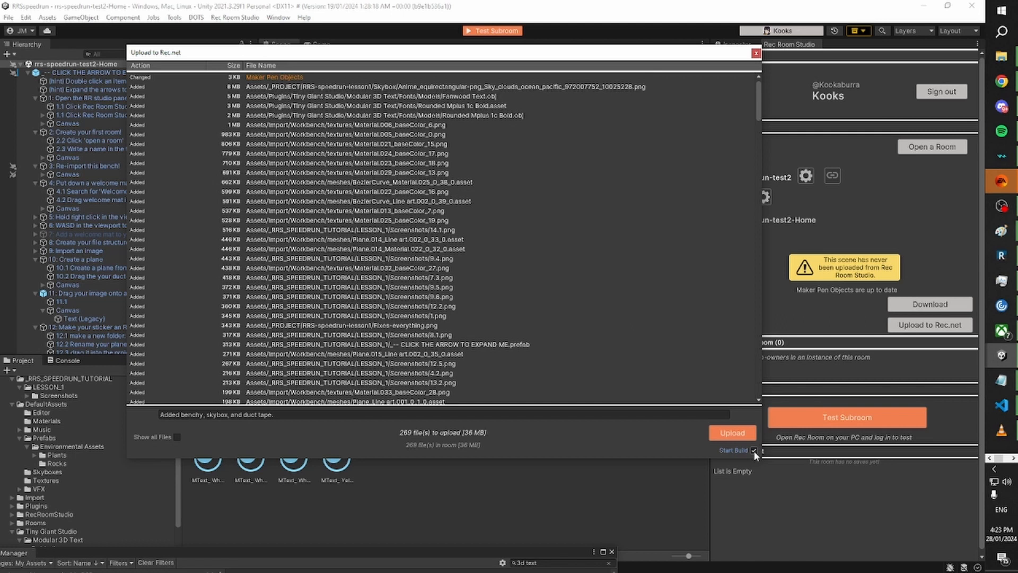
pyautogui.click(735, 433)
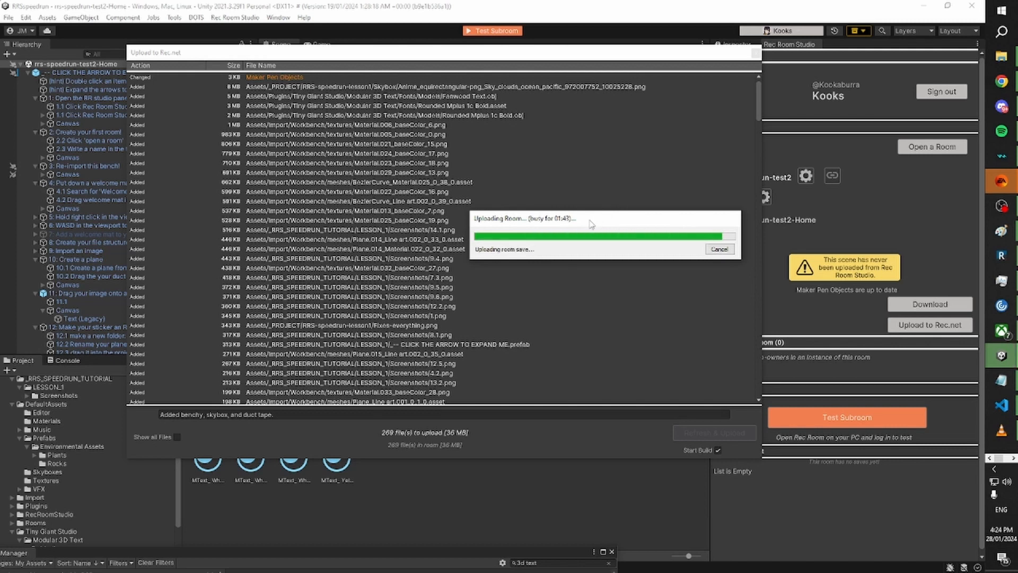
pyautogui.moveTo(579, 227); pyautogui.dragTo(563, 222)
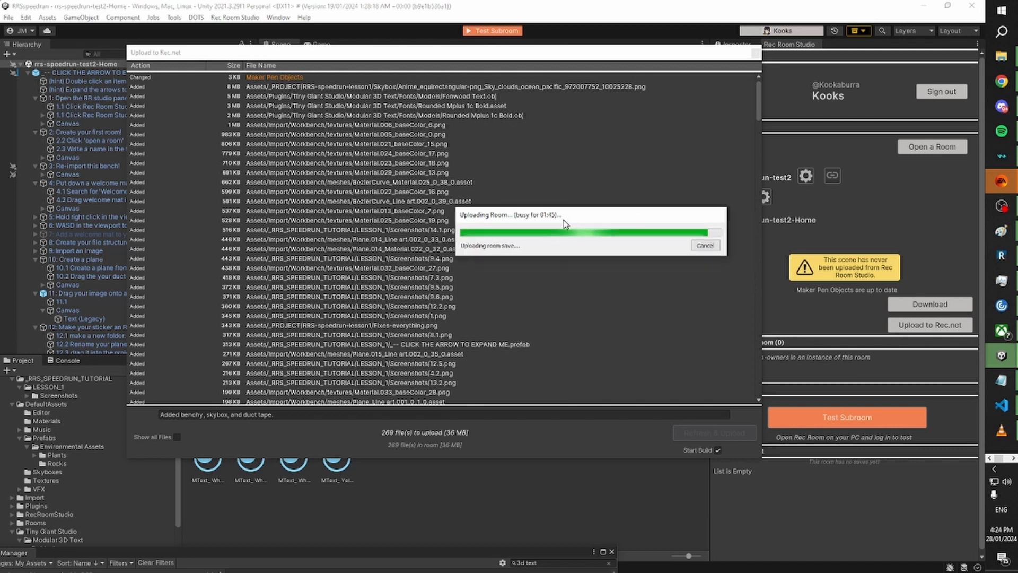
# Check the uploaded room's build entry under Build on Rec.net and look over the workbench in the scene.
pyautogui.moveTo(526, 237); pyautogui.dragTo(596, 174, button='right')
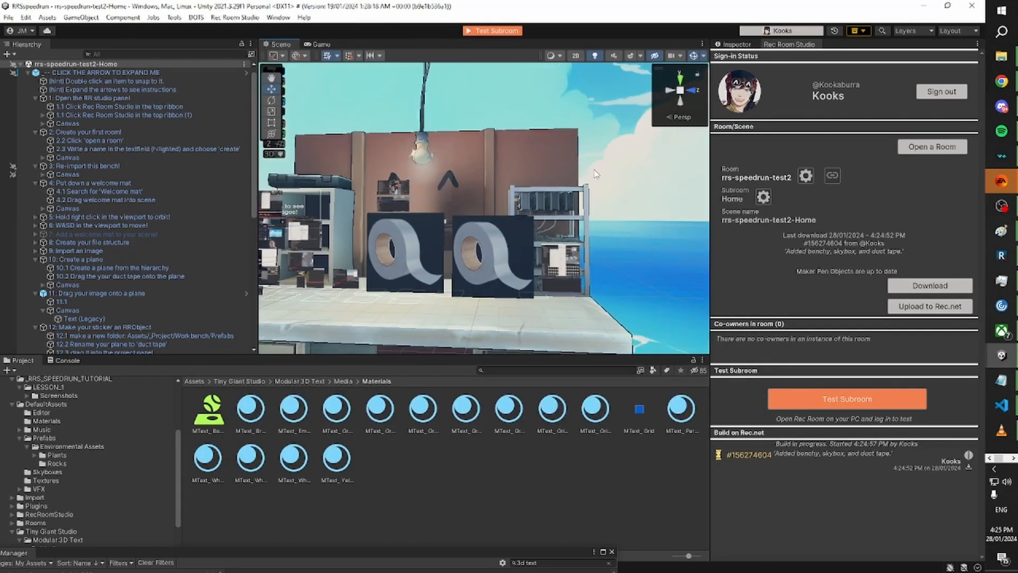
pyautogui.click(724, 460)
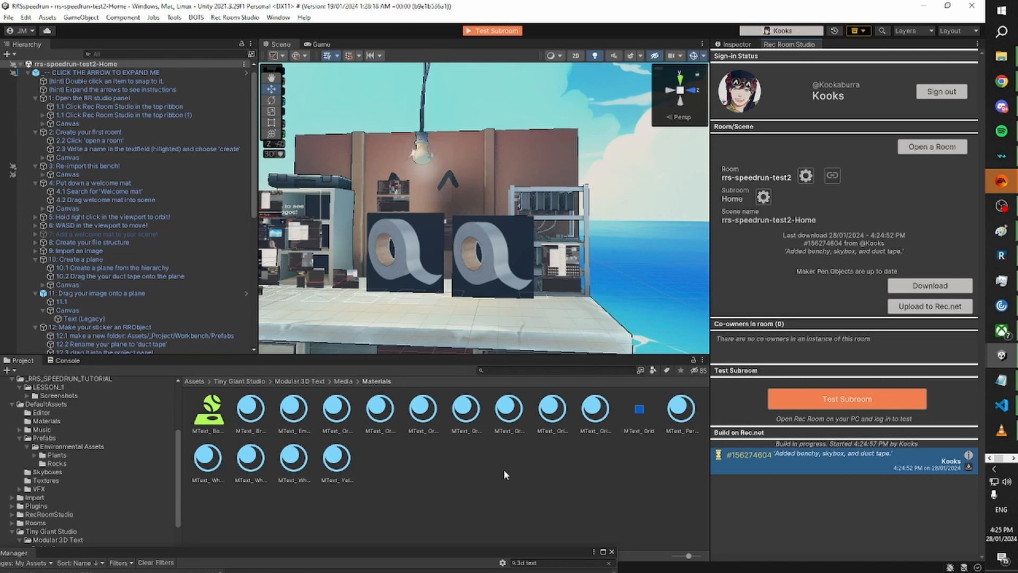
pyautogui.moveTo(526, 277); pyautogui.dragTo(473, 285, button='right')
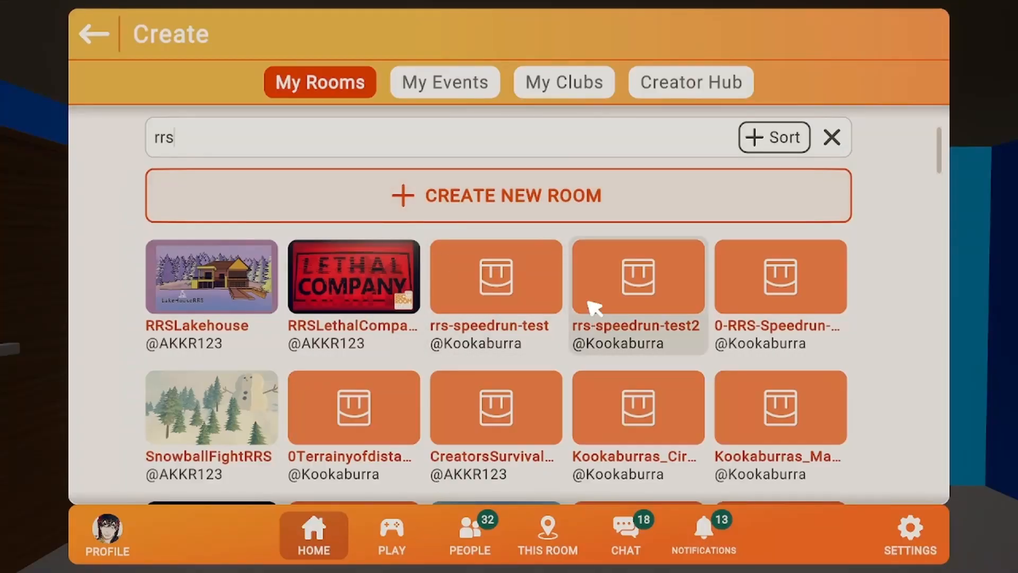
# Switch to Rec Room, open the rrs-speedrun-test2 room from My Rooms, and visit it.
pyautogui.click(597, 298)
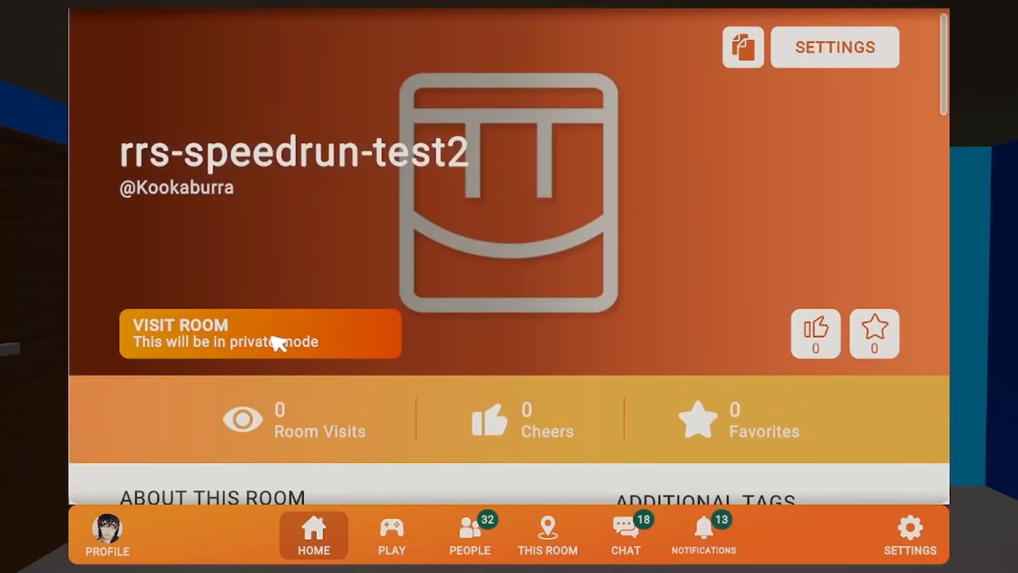
pyautogui.click(275, 341)
pyautogui.click(221, 517)
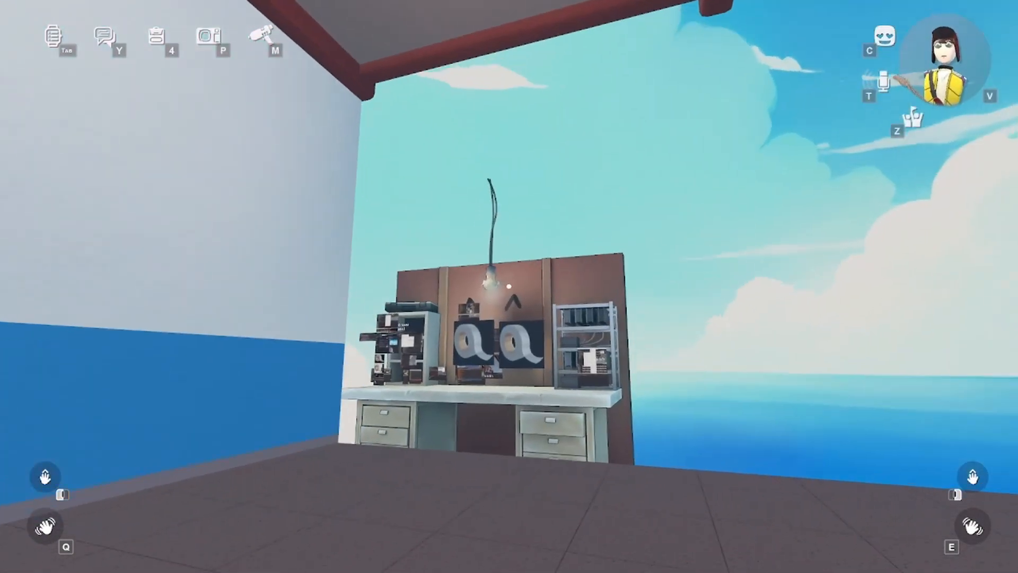
# Move around inside the room to inspect the workbench and the skybox in the game.
pyautogui.press('w')
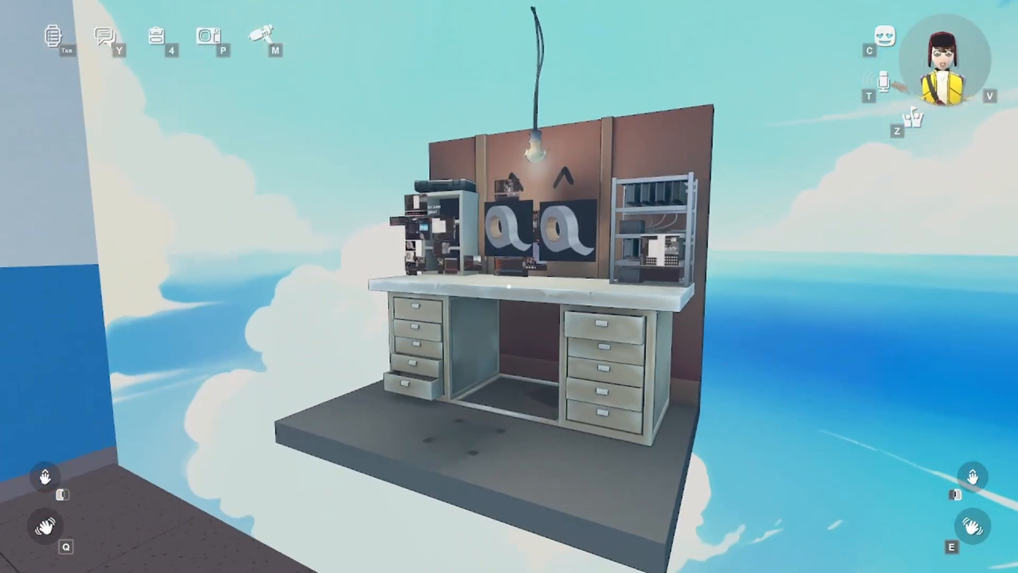
pyautogui.press('space')
pyautogui.press('s')
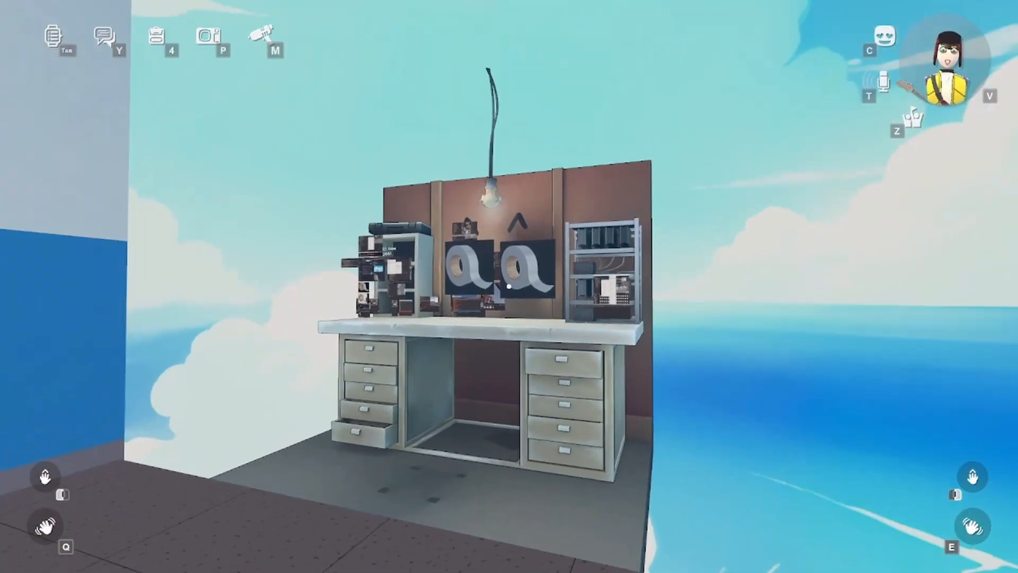